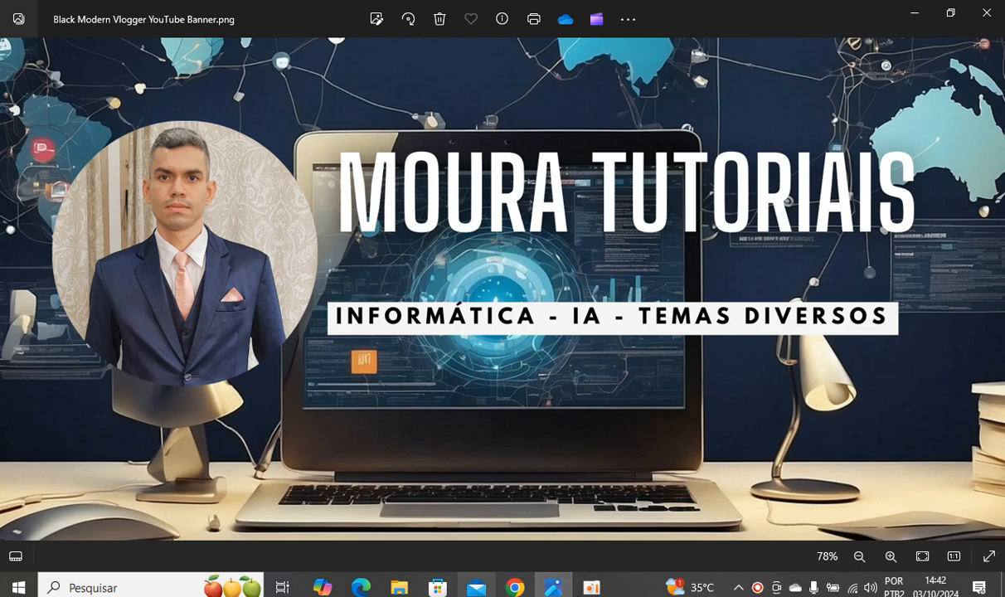
# Switch to LibreOffice from the desktop and create a blank Writer text document
pyautogui.click(1003, 590)
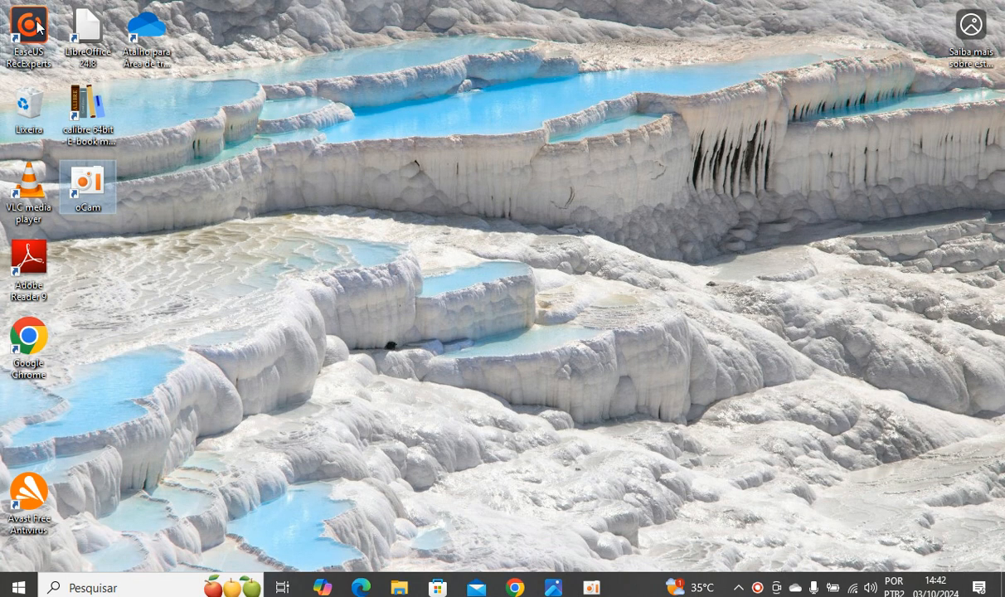
pyautogui.doubleClick(90, 30)
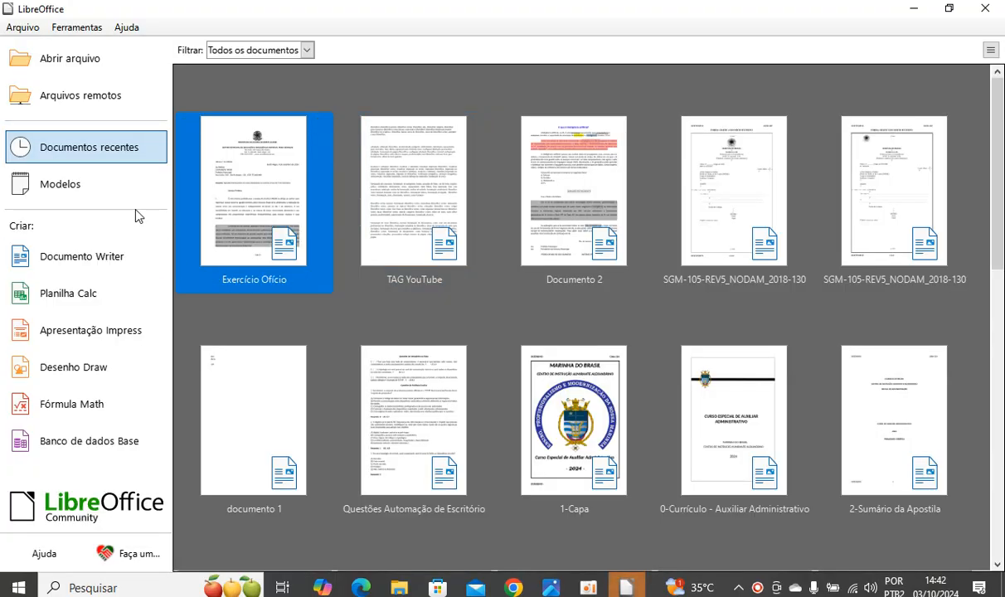
pyautogui.click(101, 258)
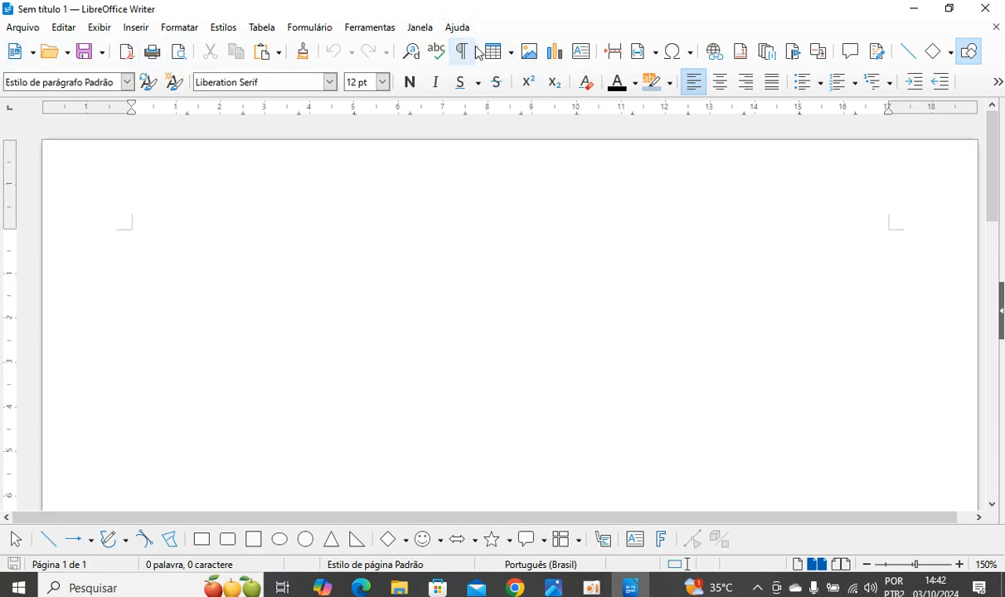
# Insert a table with 3 columns and 3 rows at the start of the document
pyautogui.click(511, 55)
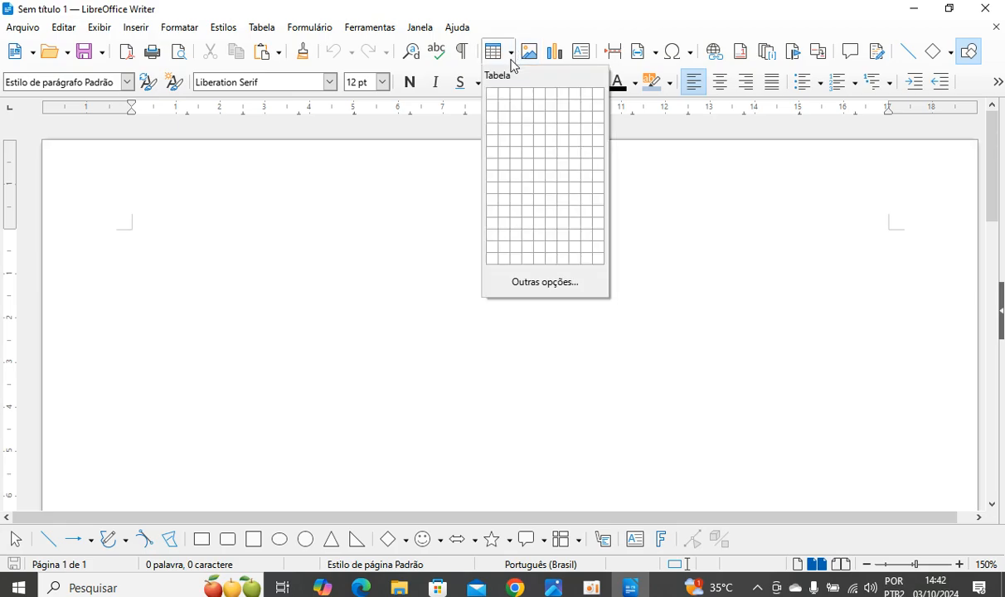
pyautogui.click(518, 121)
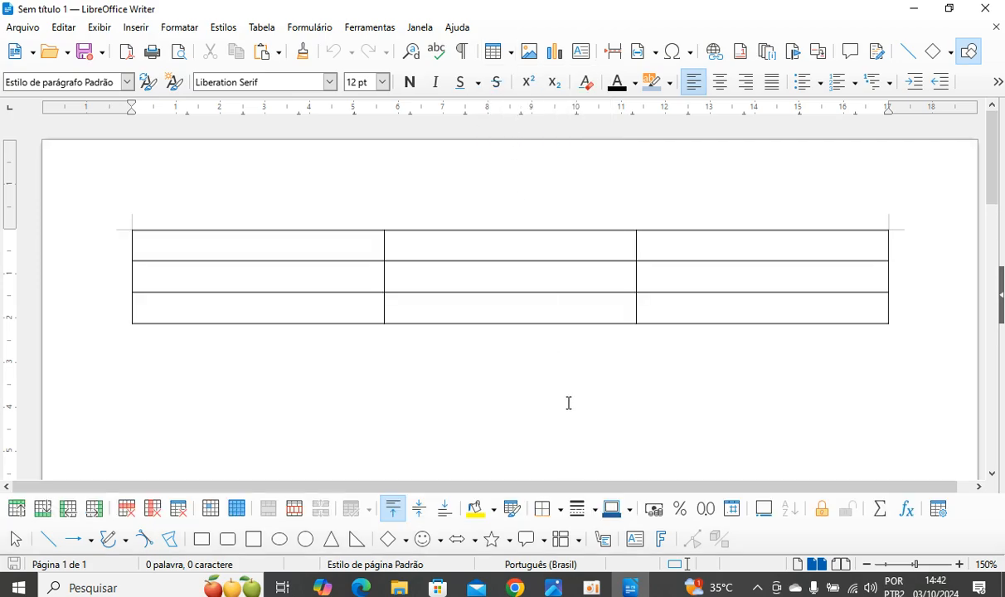
pyautogui.click(548, 369)
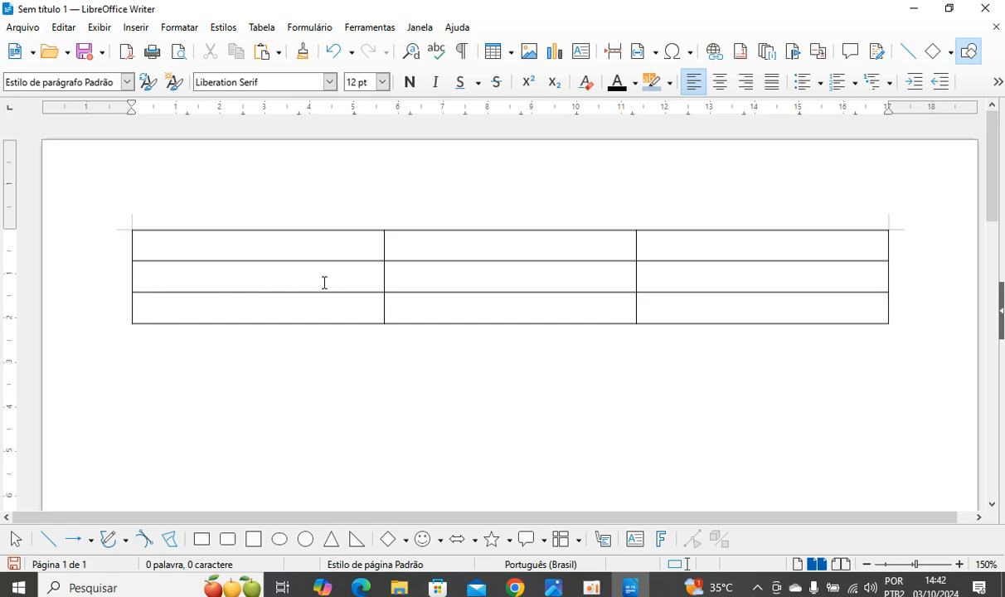
# Select the table's whole first column, clear the selection, and place the cursor in the first cell
pyautogui.click(279, 220)
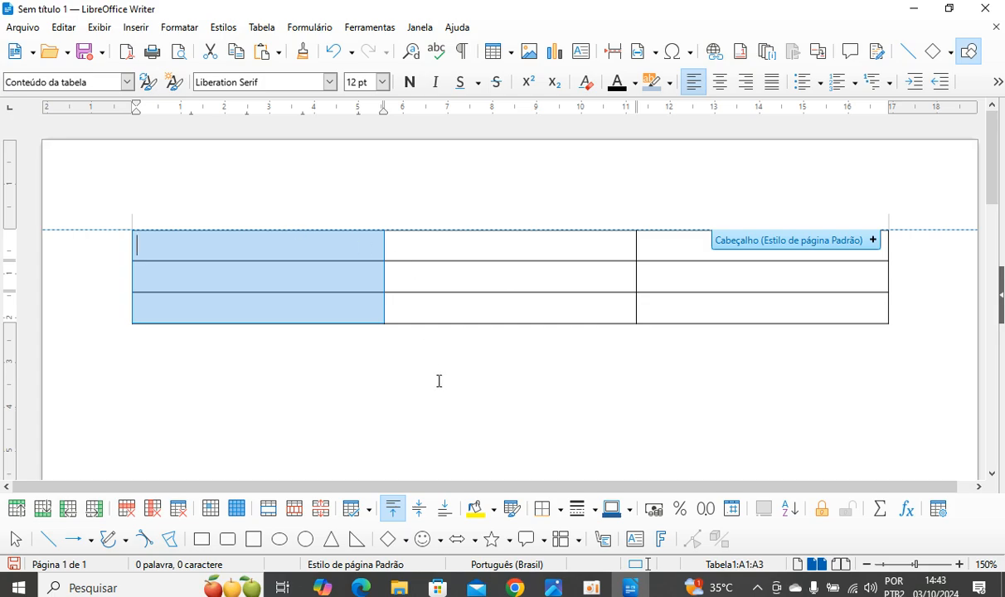
pyautogui.click(381, 330)
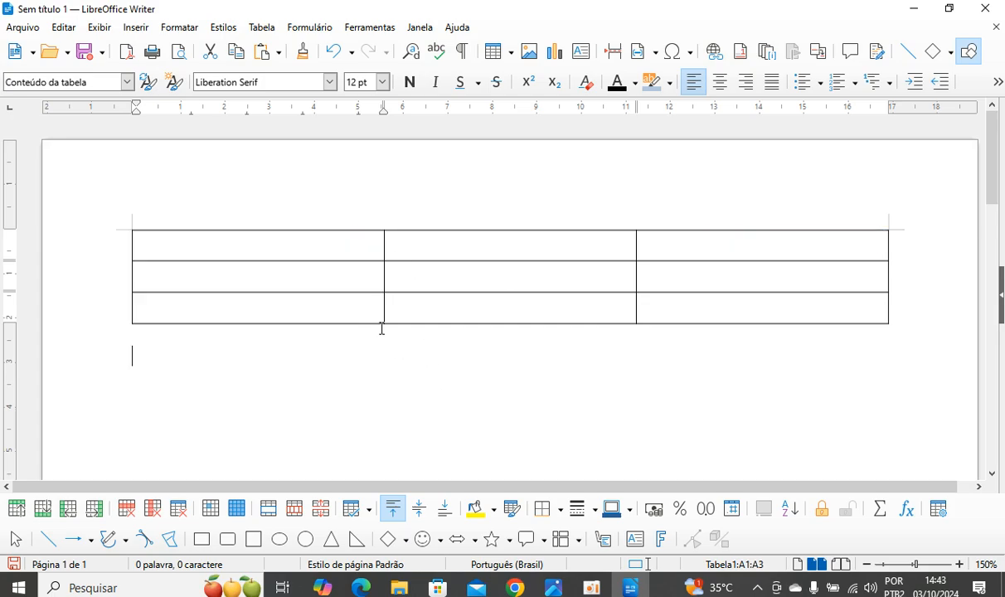
pyautogui.click(347, 240)
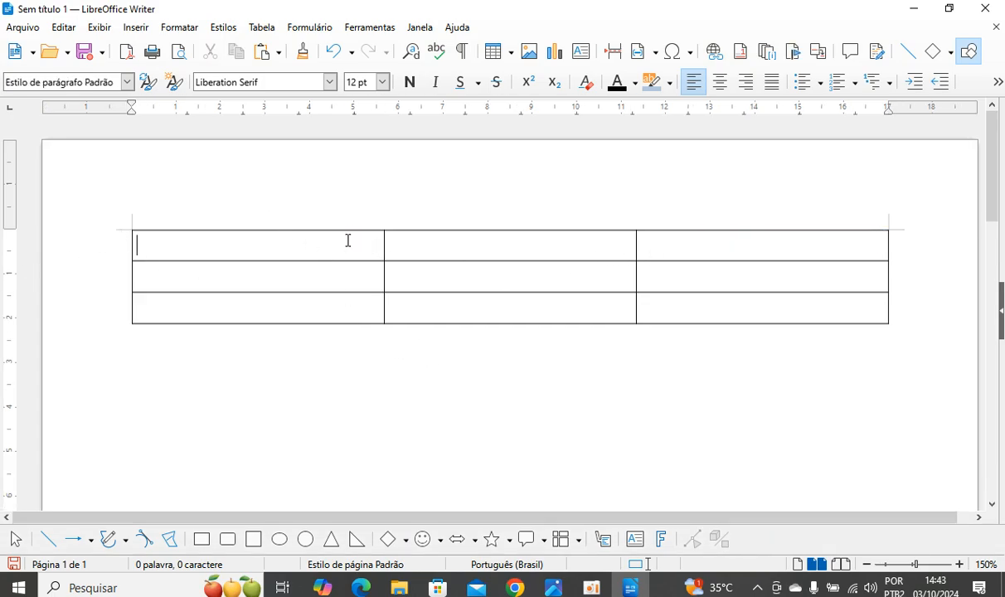
# Move the text cursor from cell to cell through the empty 3×3 table
pyautogui.click(502, 239)
pyautogui.click(274, 254)
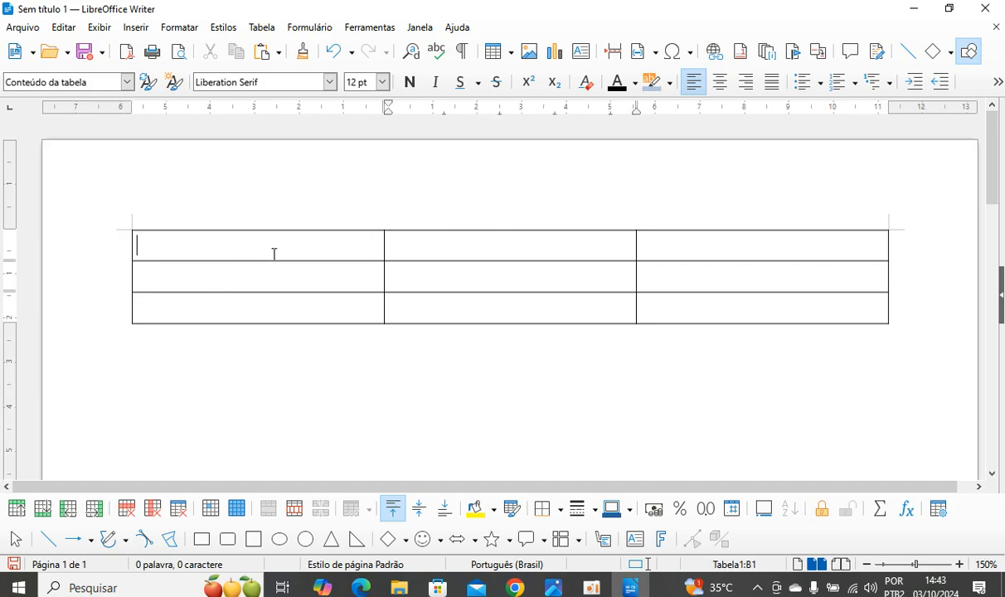
pyautogui.press('Right')
pyautogui.press('Down')
pyautogui.press('Left')
pyautogui.press('Right')
pyautogui.press('Right')
pyautogui.press('Right')
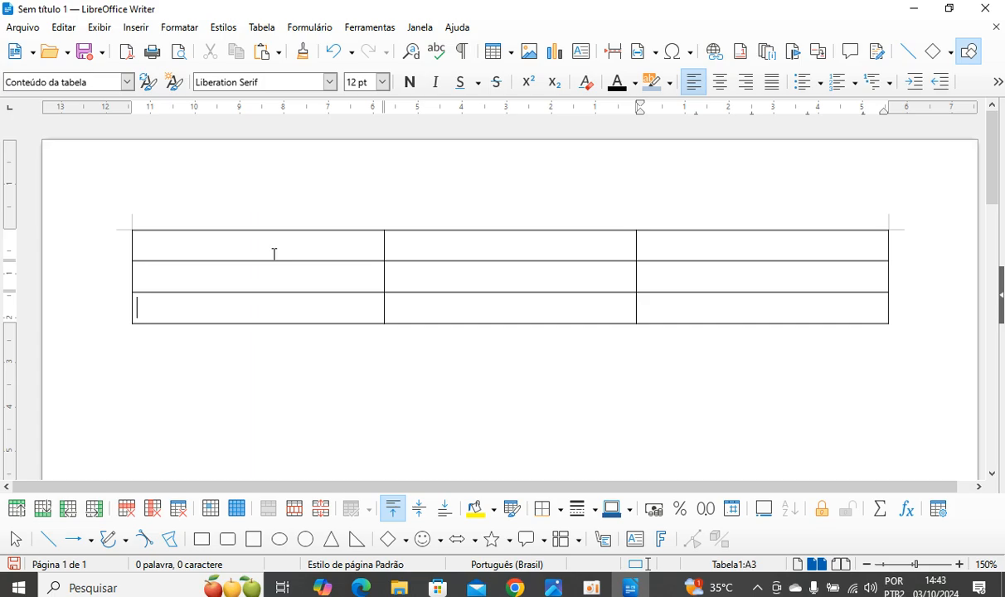
# Select the table's first column and its first row one after the other, clearing each selection
pyautogui.click(337, 219)
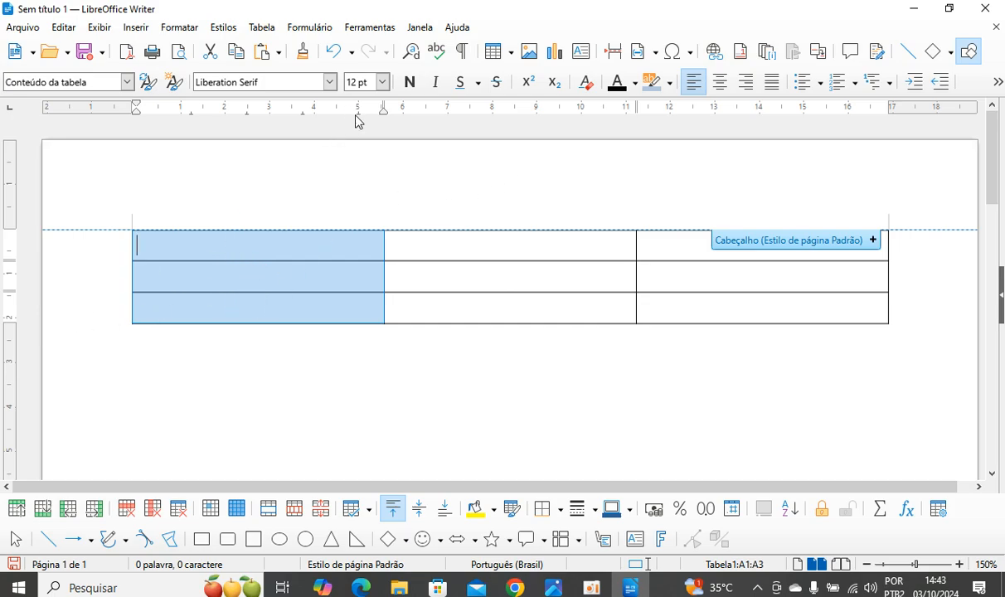
pyautogui.click(384, 361)
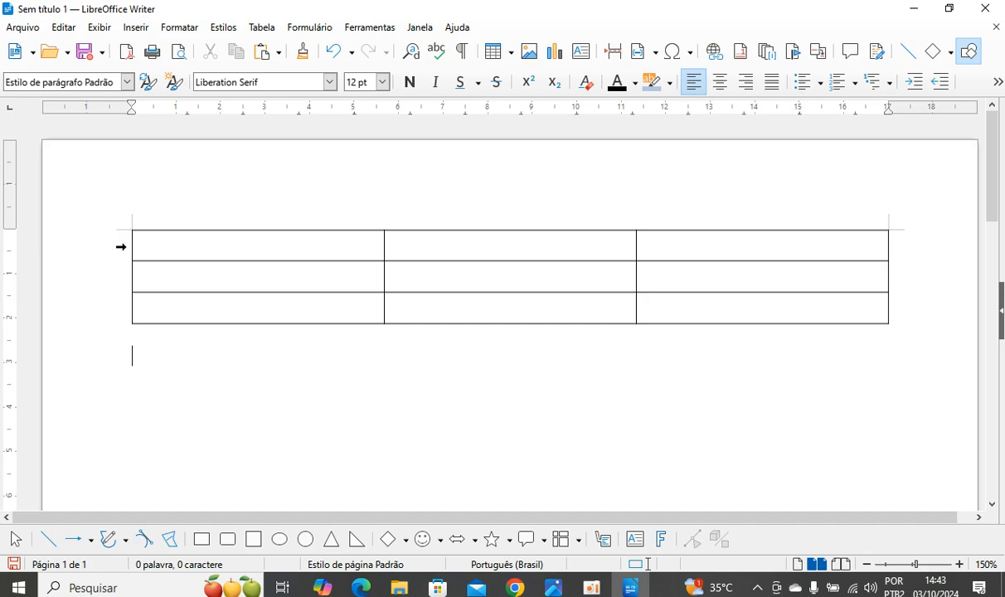
pyautogui.click(127, 247)
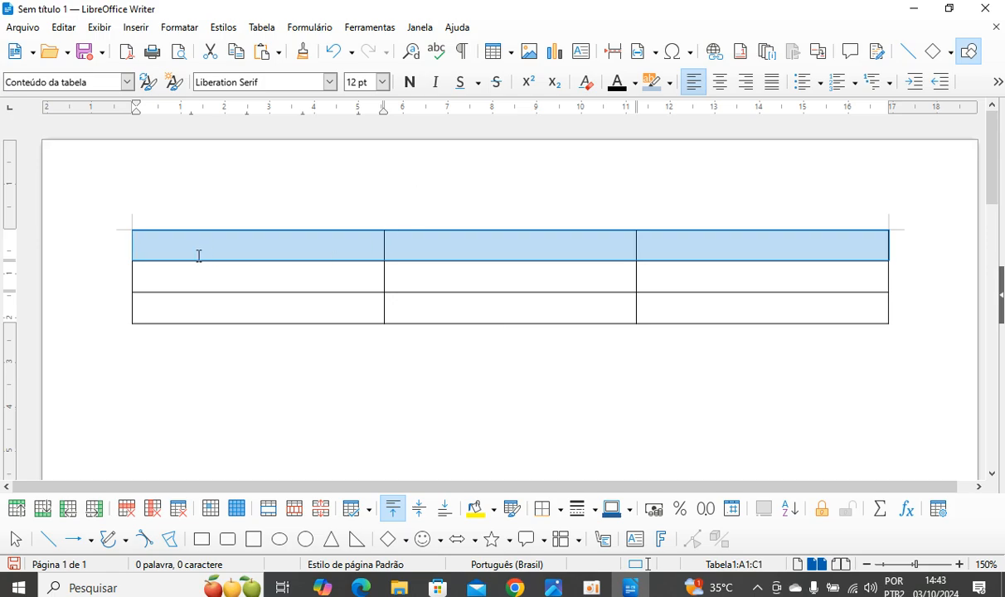
pyautogui.click(393, 352)
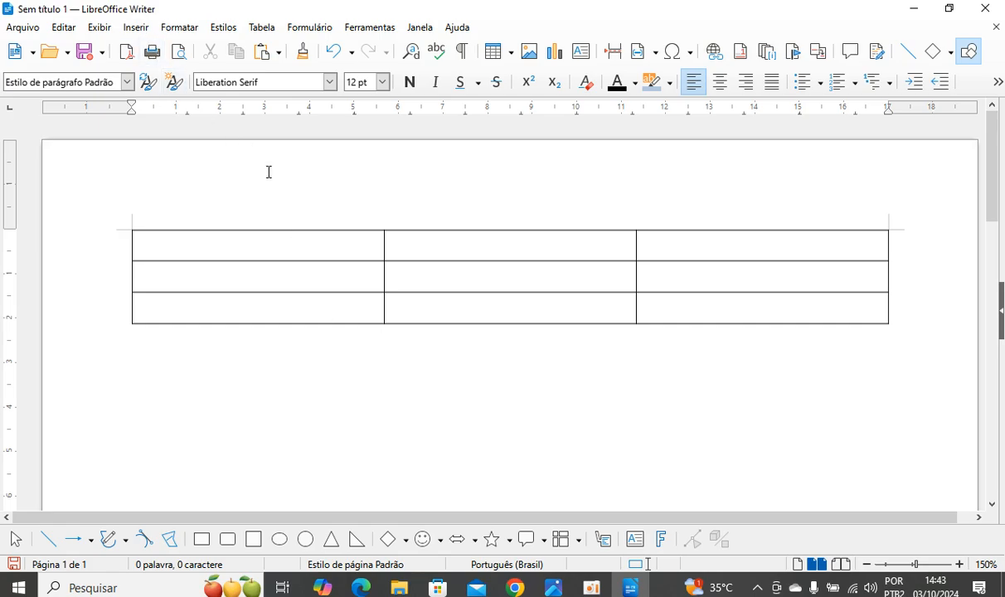
# Start inserting another table below the first one, with 4 columns and 5 rows
pyautogui.click(262, 32)
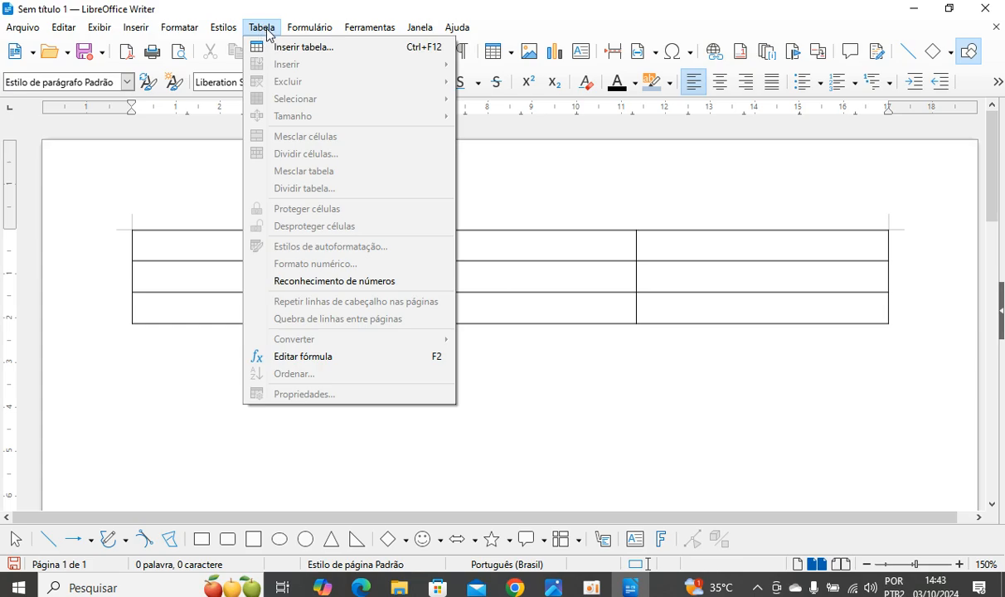
pyautogui.click(286, 48)
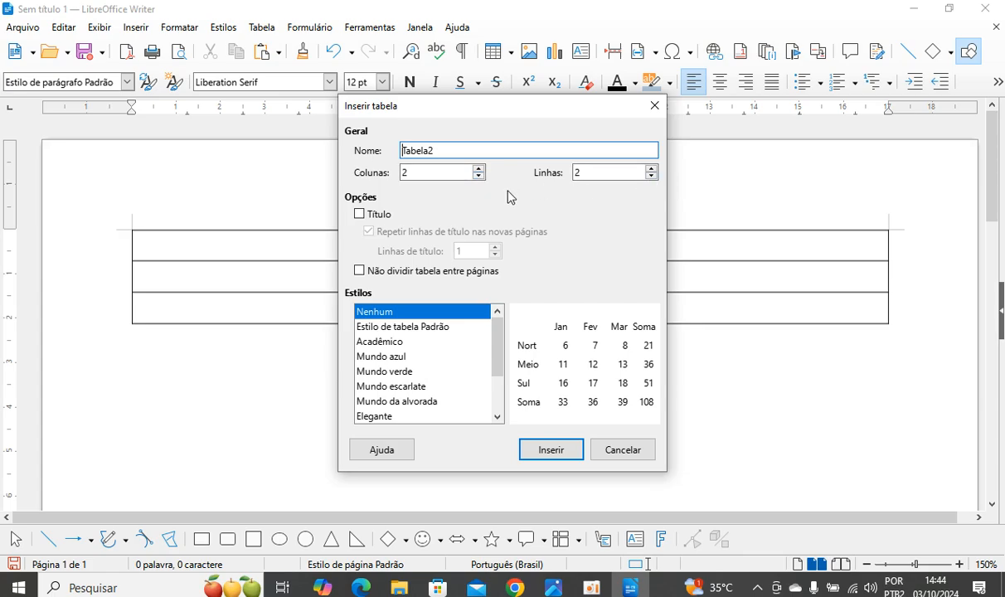
pyautogui.click(480, 169)
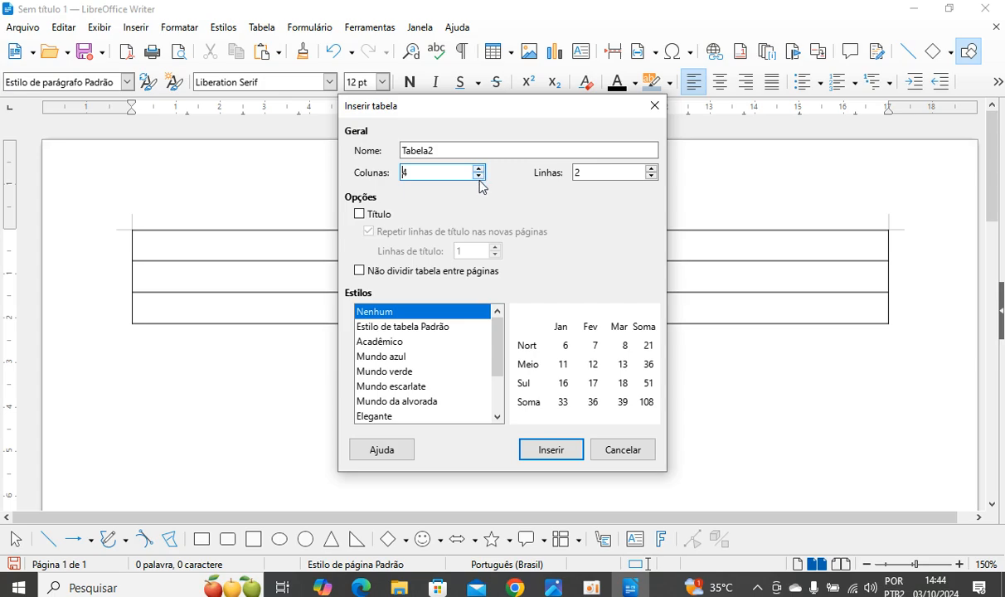
pyautogui.click(652, 168)
pyautogui.click(652, 168)
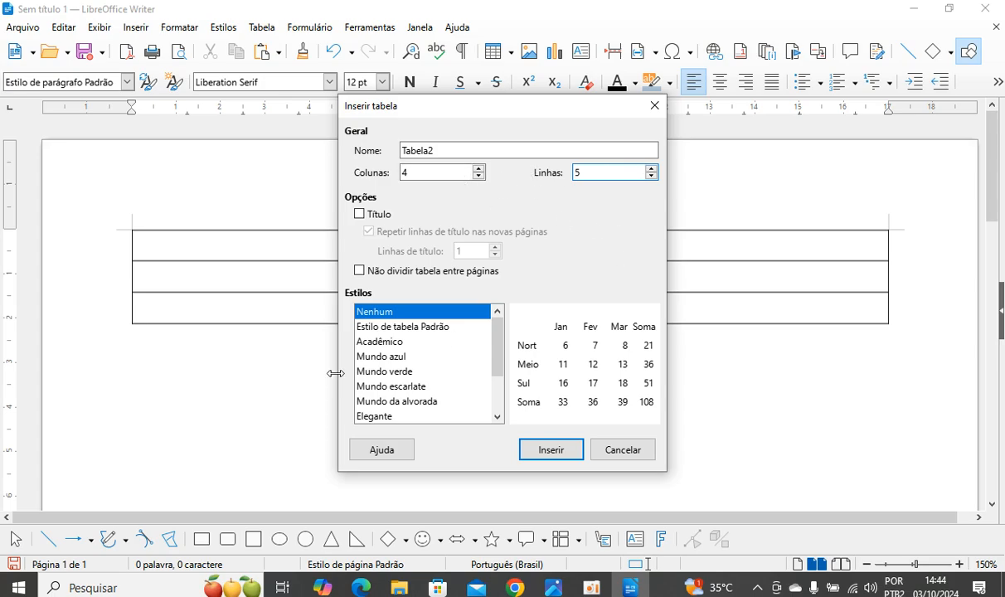
# Preview the available table styles, from Estilo de tabela Padrão through Lista simples sombreada
pyautogui.click(420, 327)
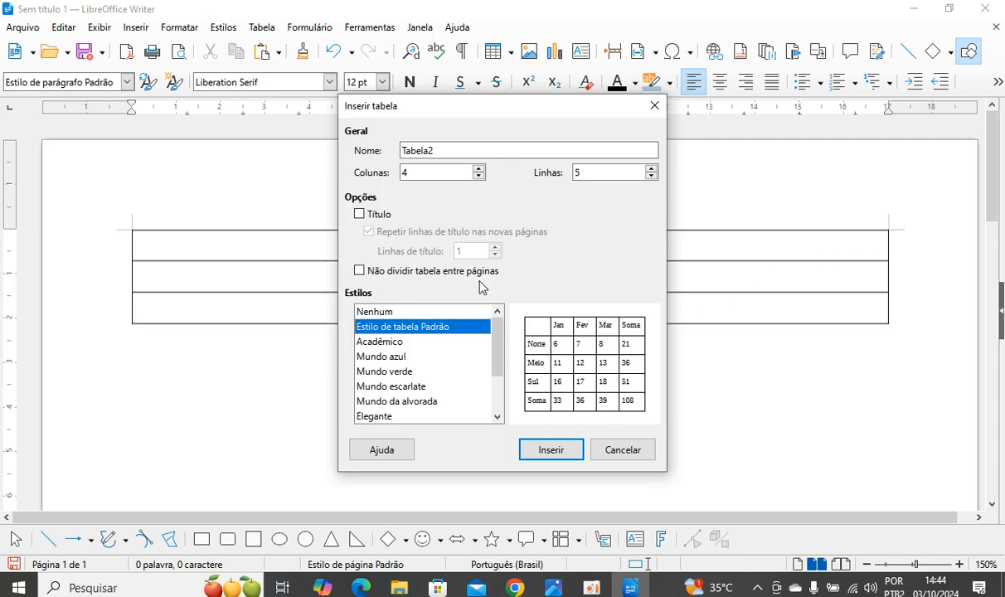
pyautogui.click(369, 312)
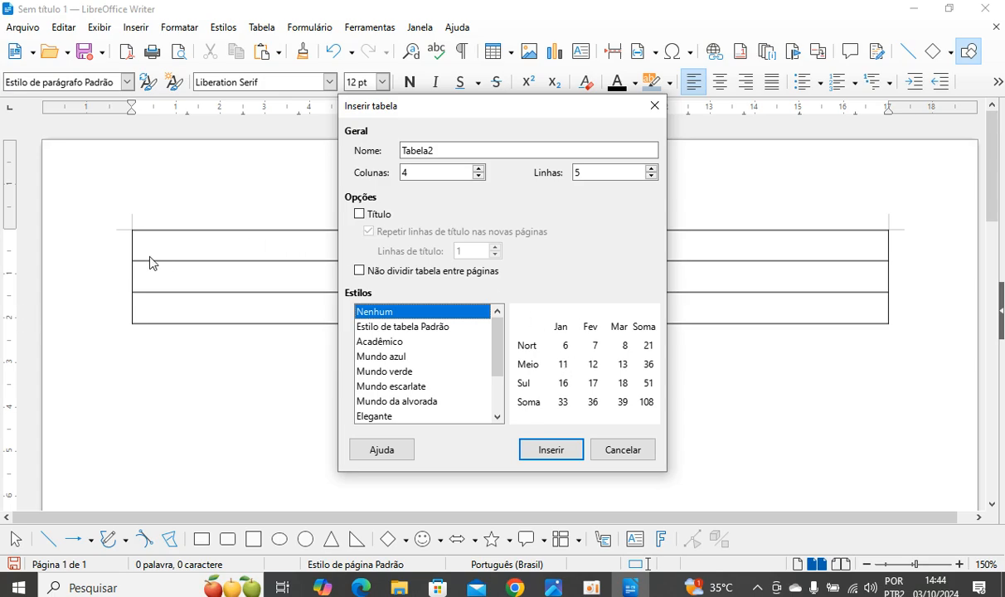
pyautogui.click(387, 342)
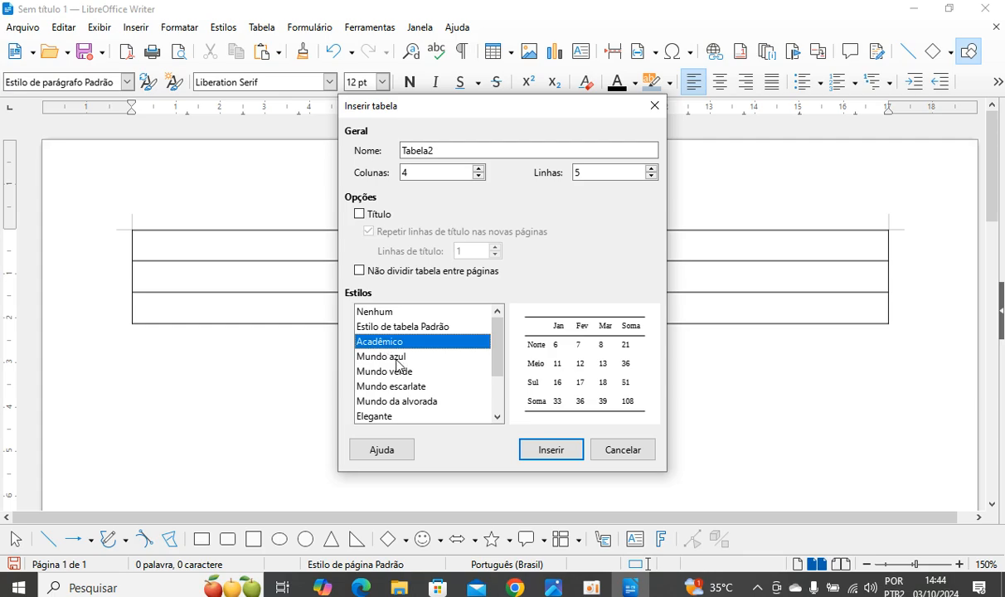
pyautogui.click(380, 357)
pyautogui.click(385, 371)
pyautogui.click(418, 392)
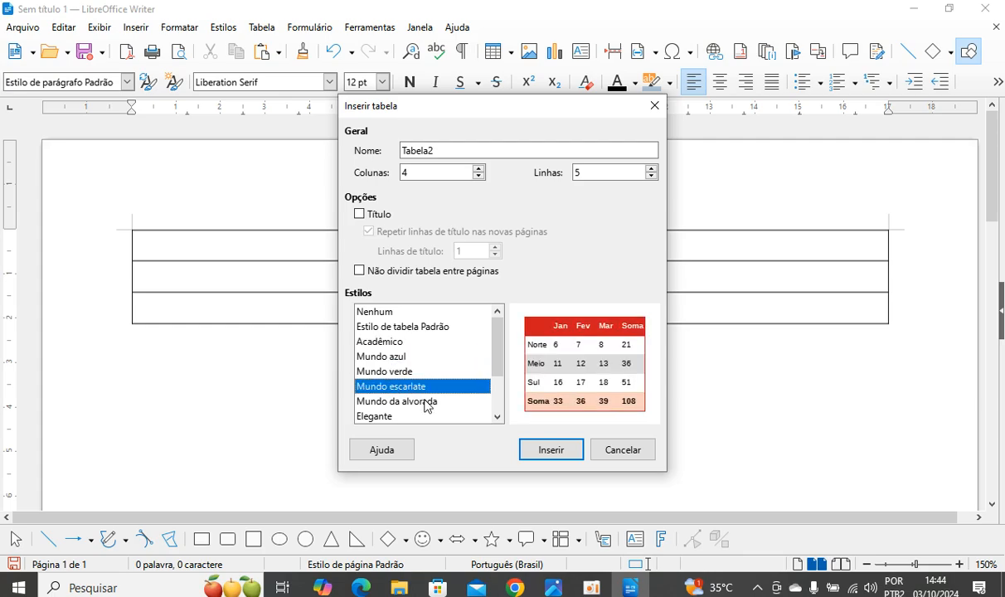
pyautogui.click(421, 401)
pyautogui.moveTo(504, 348); pyautogui.dragTo(501, 358)
pyautogui.scroll(-1, 489, 357)
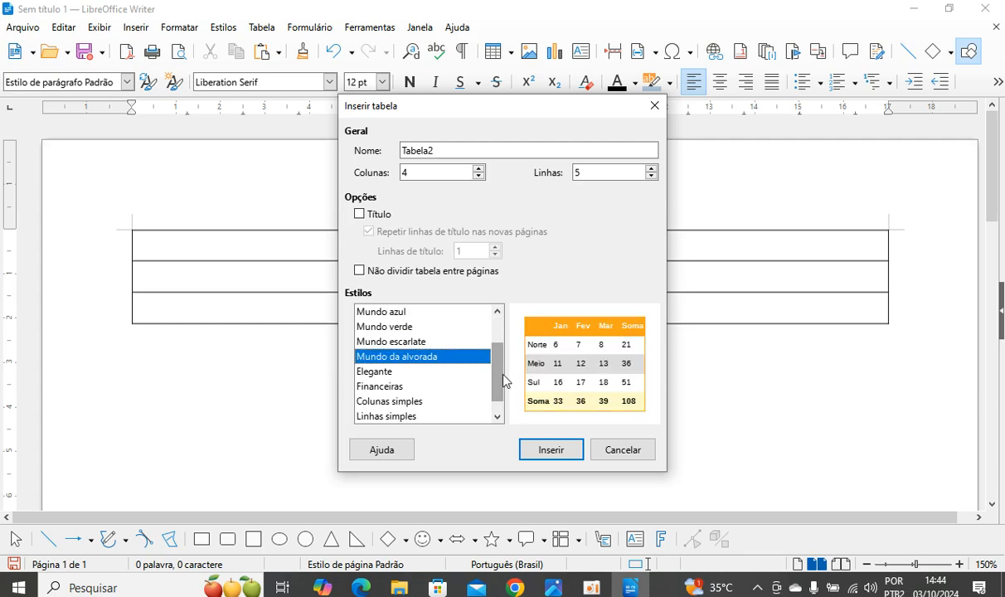
pyautogui.click(378, 370)
pyautogui.click(415, 402)
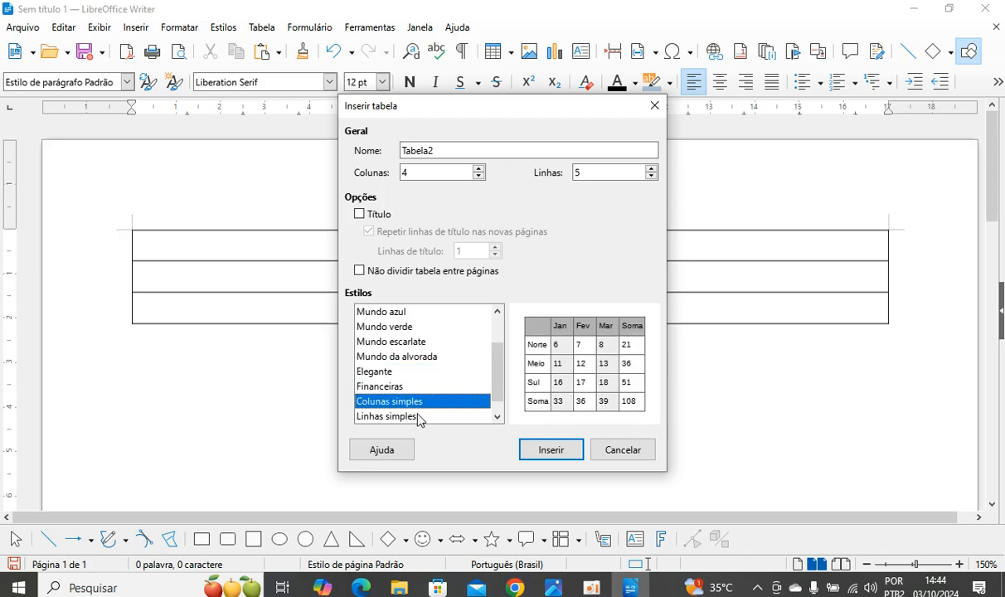
pyautogui.click(417, 416)
pyautogui.moveTo(497, 388); pyautogui.dragTo(501, 403)
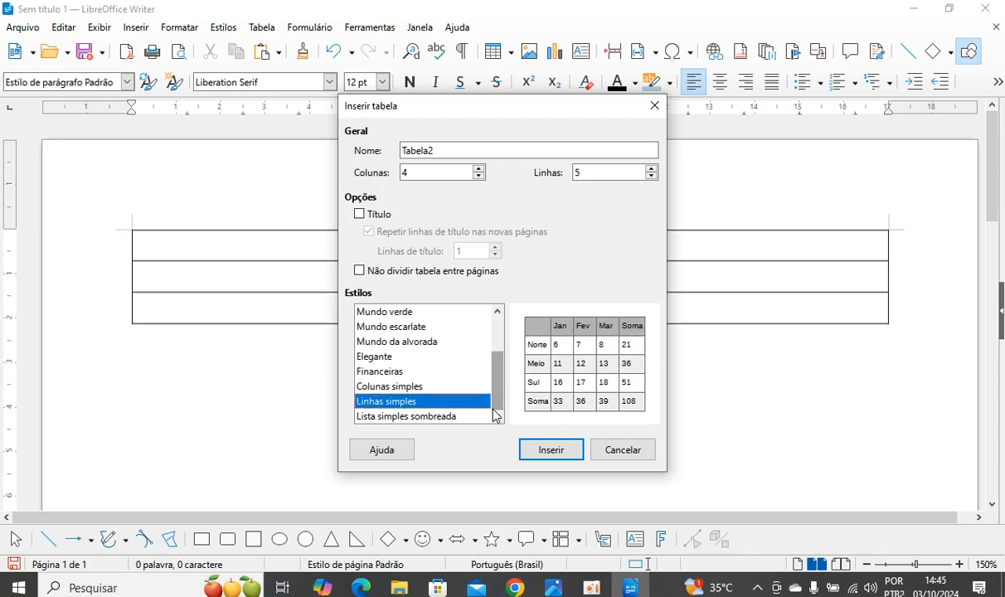
pyautogui.click(438, 417)
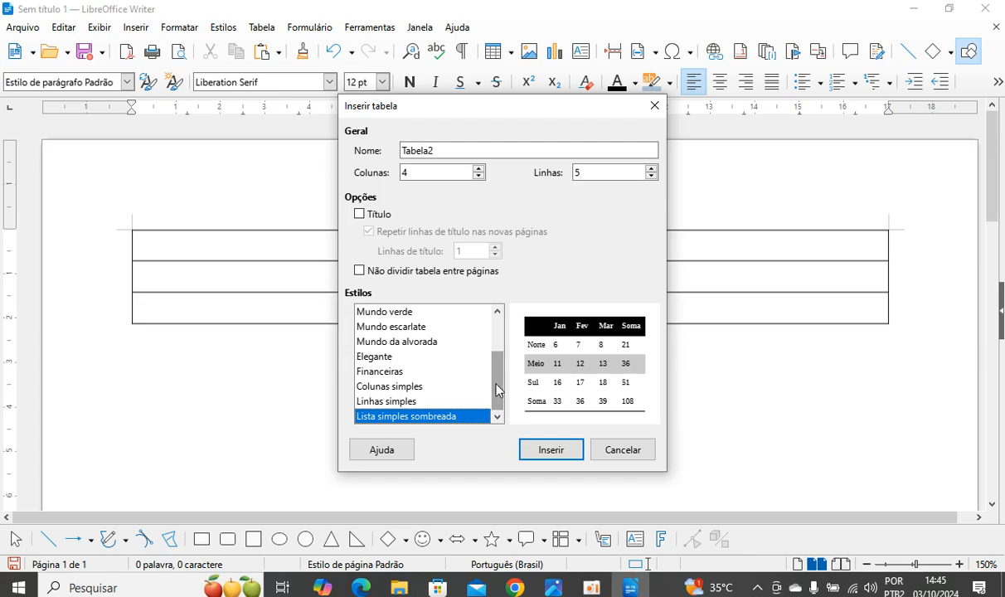
# Choose the Nenhum style and insert the new table
pyautogui.moveTo(498, 390); pyautogui.dragTo(498, 356)
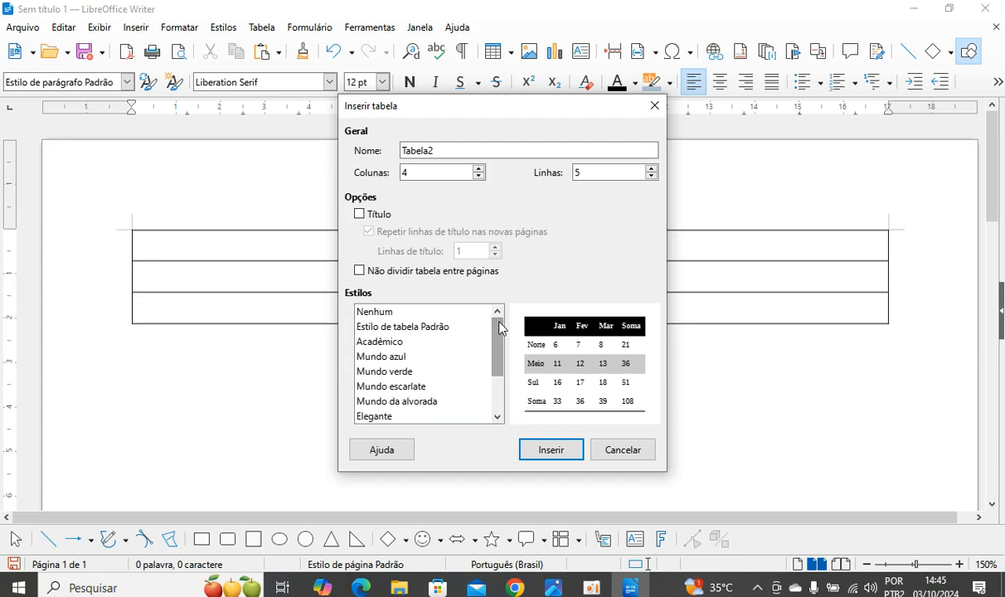
pyautogui.click(369, 313)
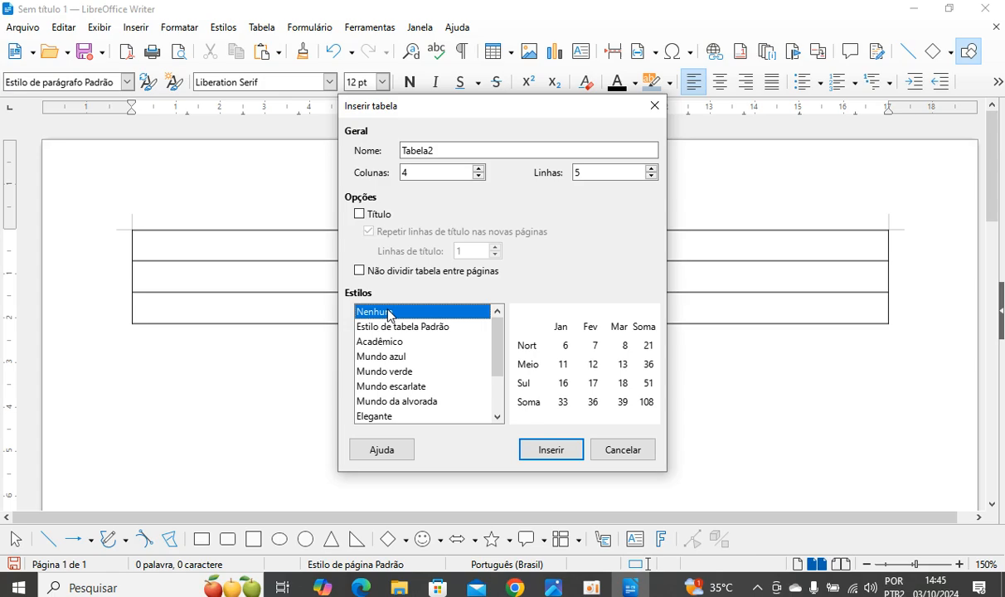
pyautogui.click(551, 450)
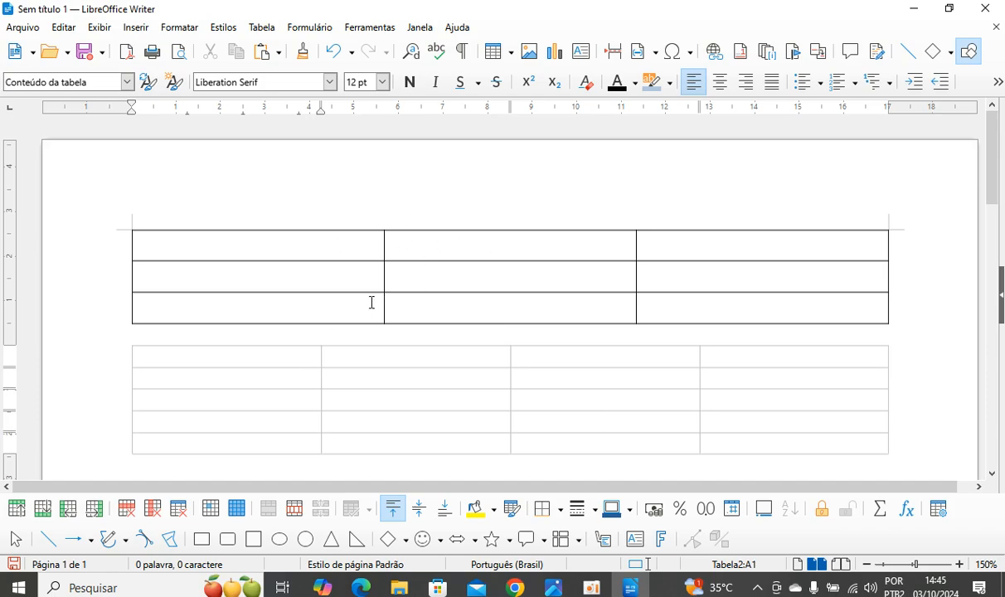
# Check in the print preview how both tables would print, then return to editing
pyautogui.click(364, 246)
pyautogui.click(270, 356)
pyautogui.click(179, 53)
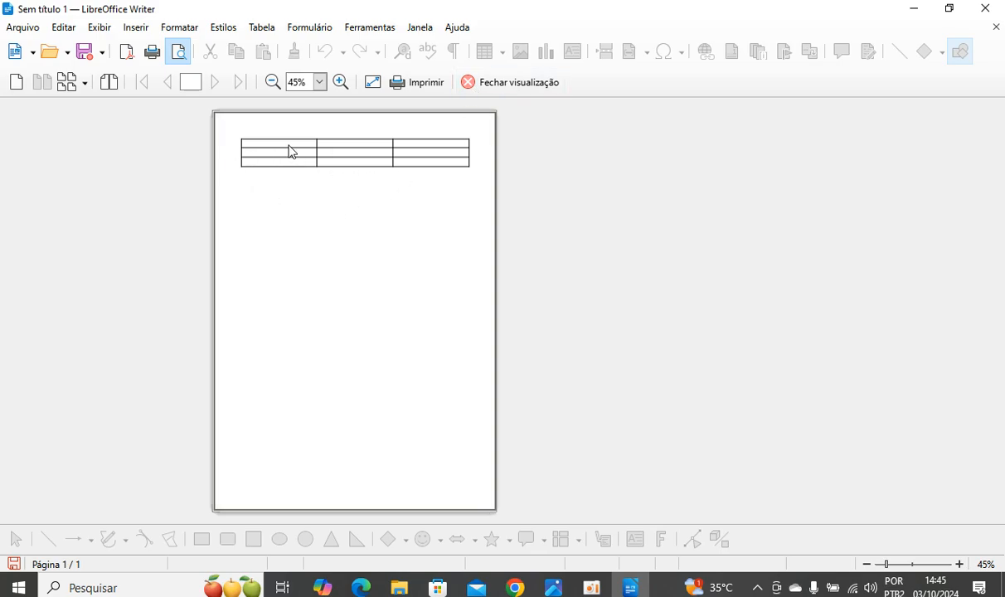
pyautogui.click(512, 85)
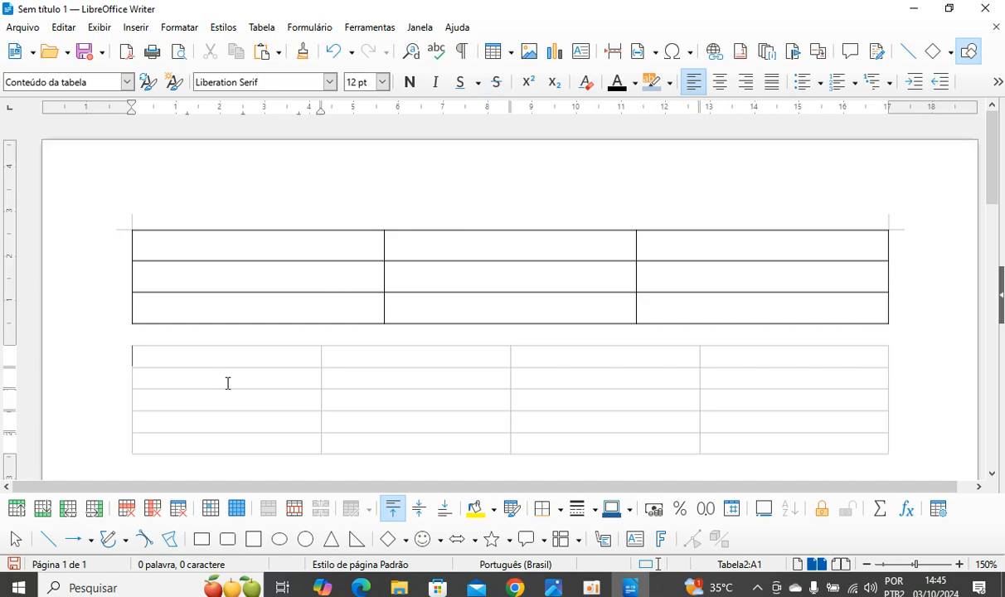
# Apply the outer border and all inner lines (Borda externa e todas as linhas internas) to every cell of the second table
pyautogui.scroll(-3, 248, 365)
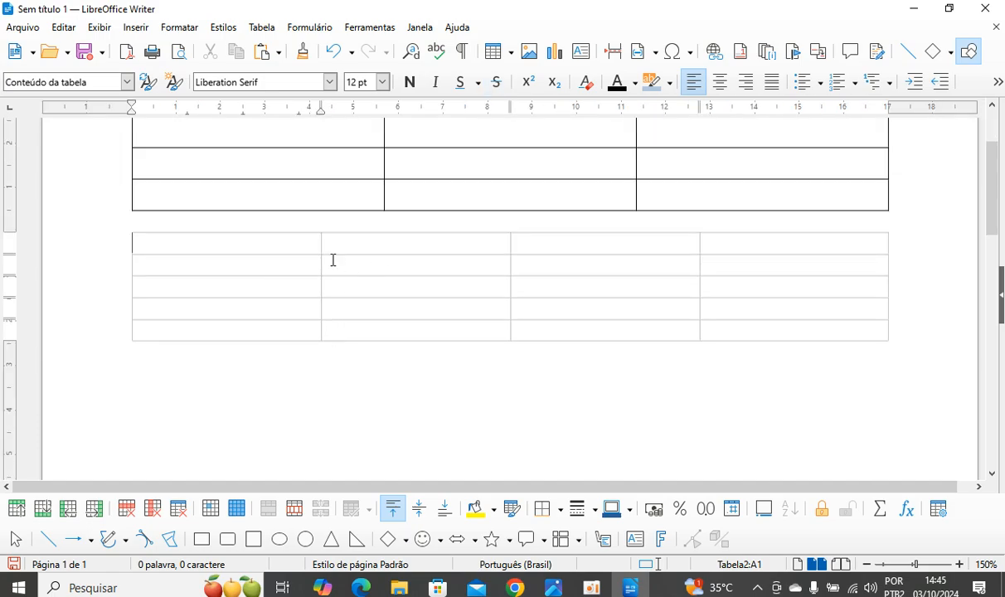
pyautogui.moveTo(247, 242); pyautogui.dragTo(815, 330)
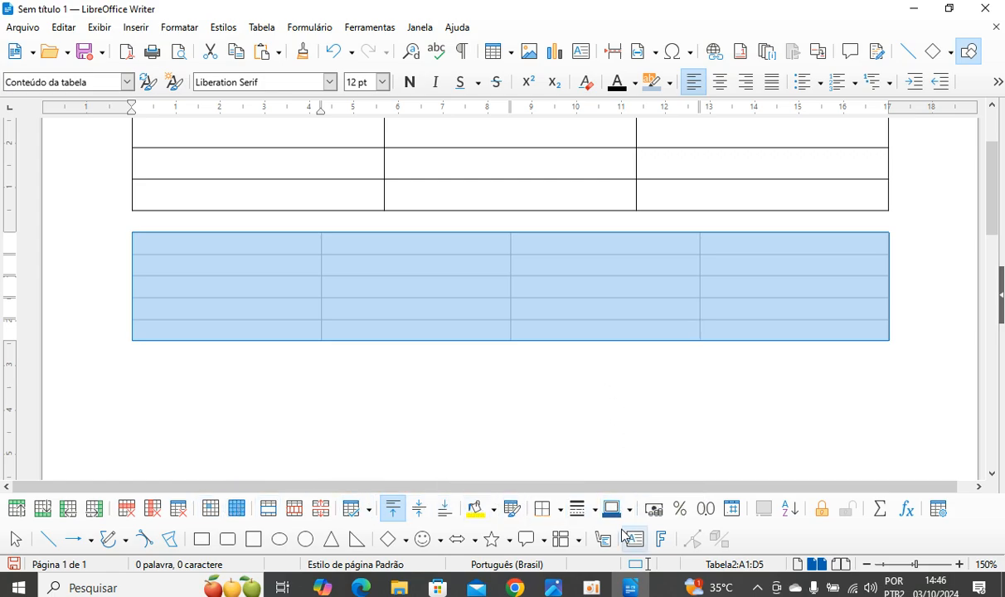
pyautogui.click(561, 511)
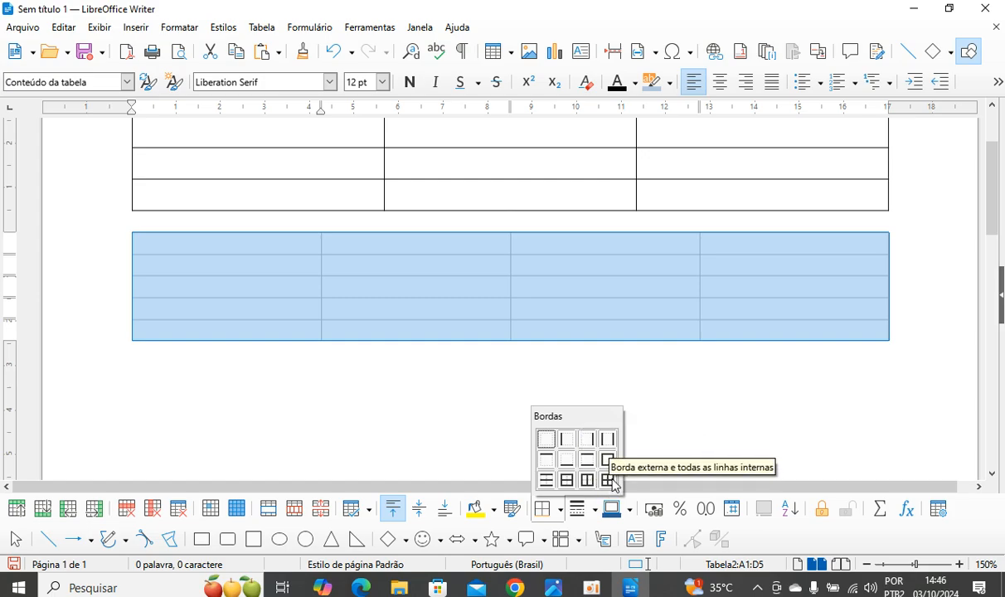
pyautogui.click(608, 479)
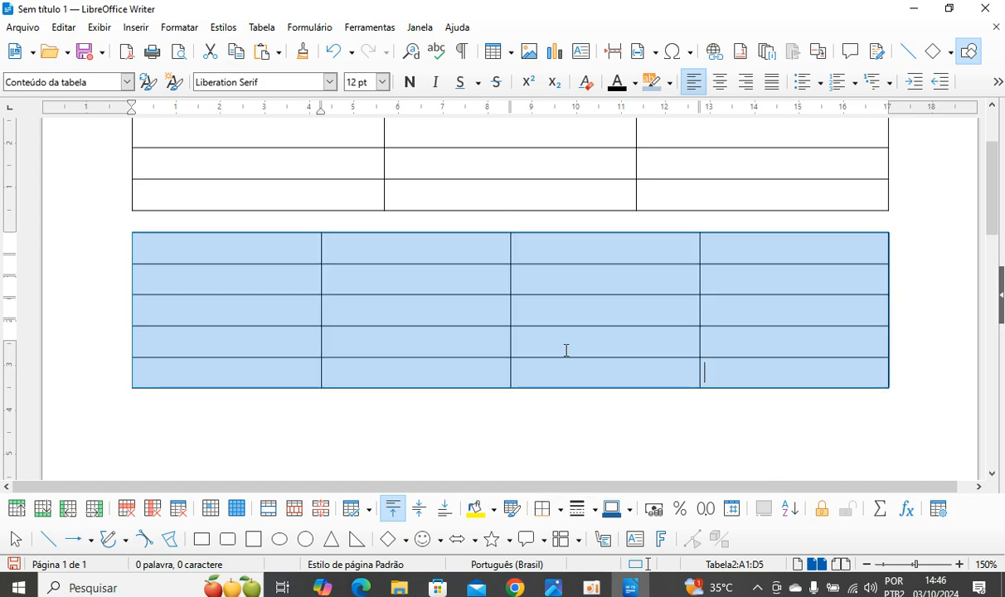
pyautogui.click(489, 362)
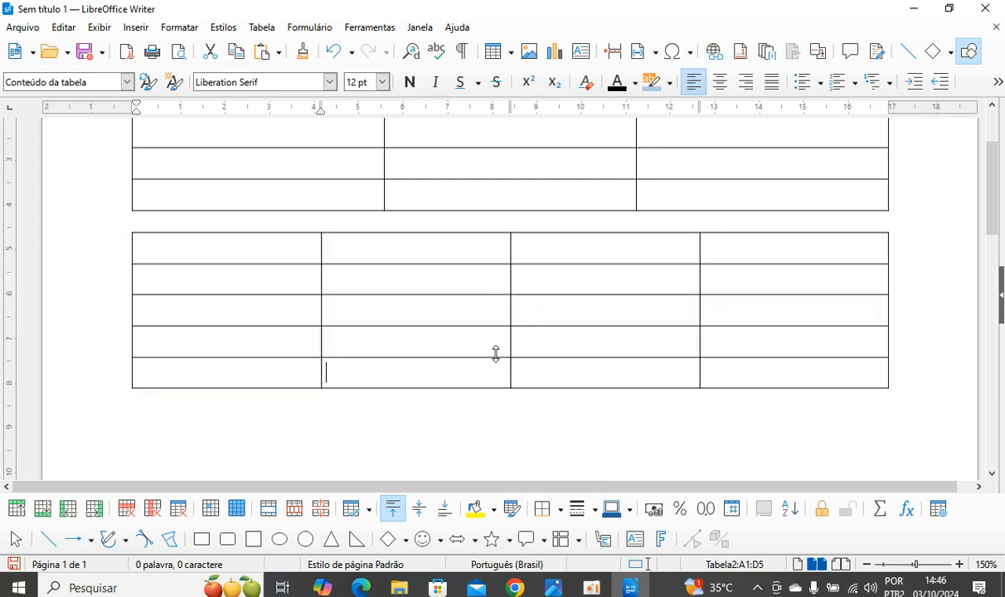
# Add an extra blank line between the first and second tables
pyautogui.click(387, 217)
pyautogui.press('Return')
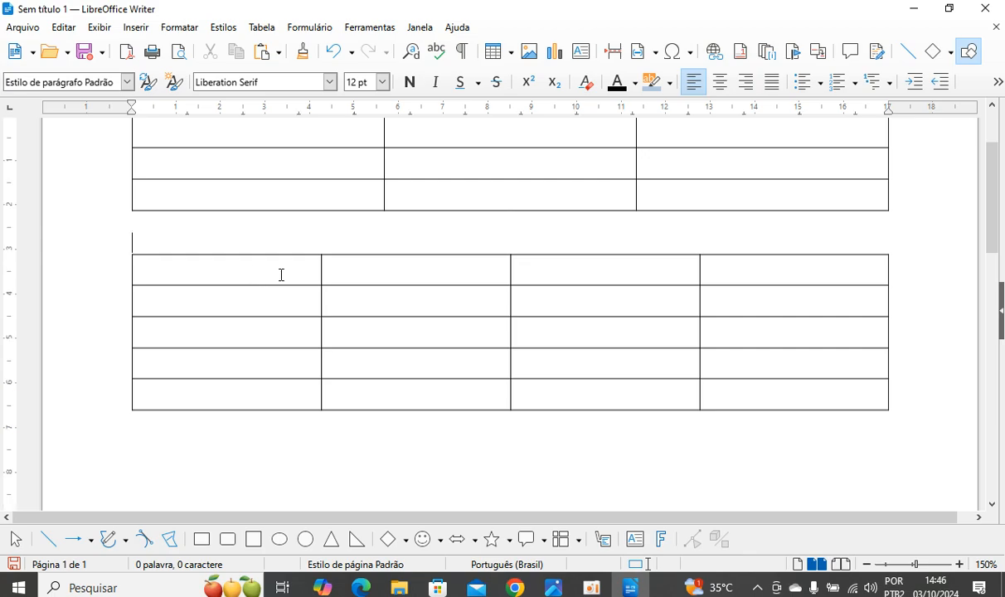
pyautogui.click(362, 257)
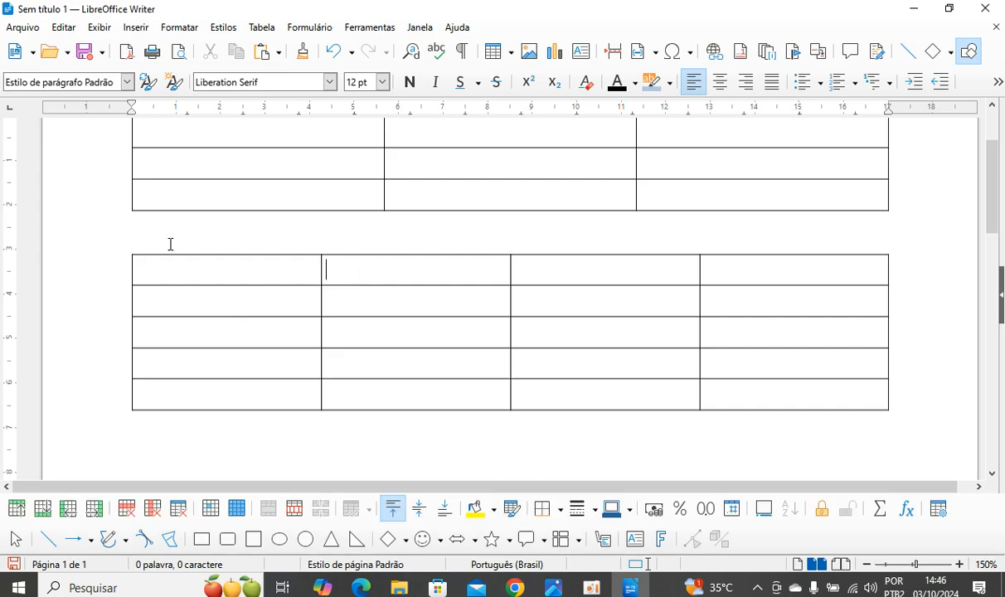
# Fill the second table's header row with Nome, Português, Informática and Física
pyautogui.click(211, 267)
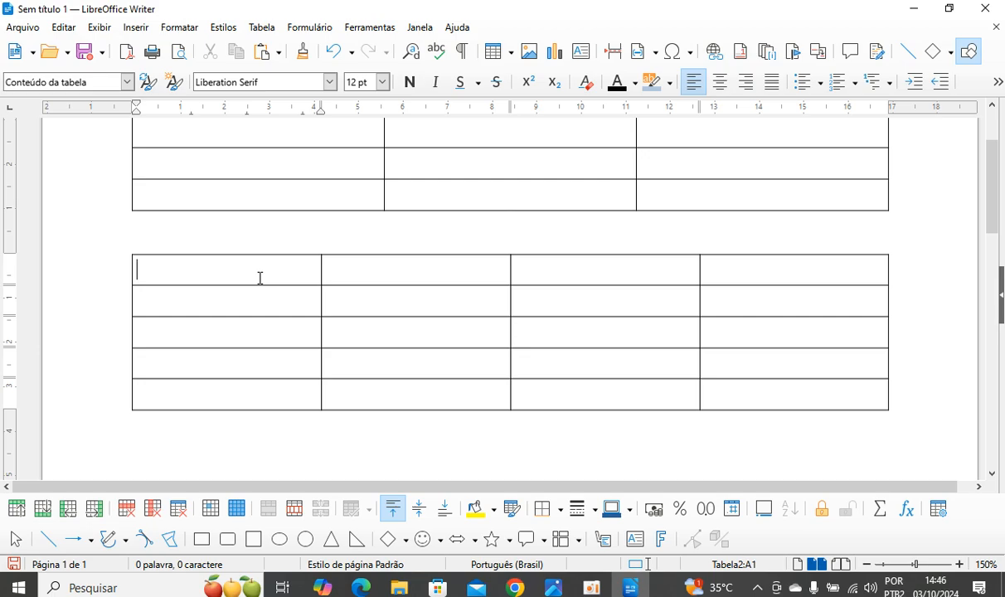
pyautogui.write('Nome')
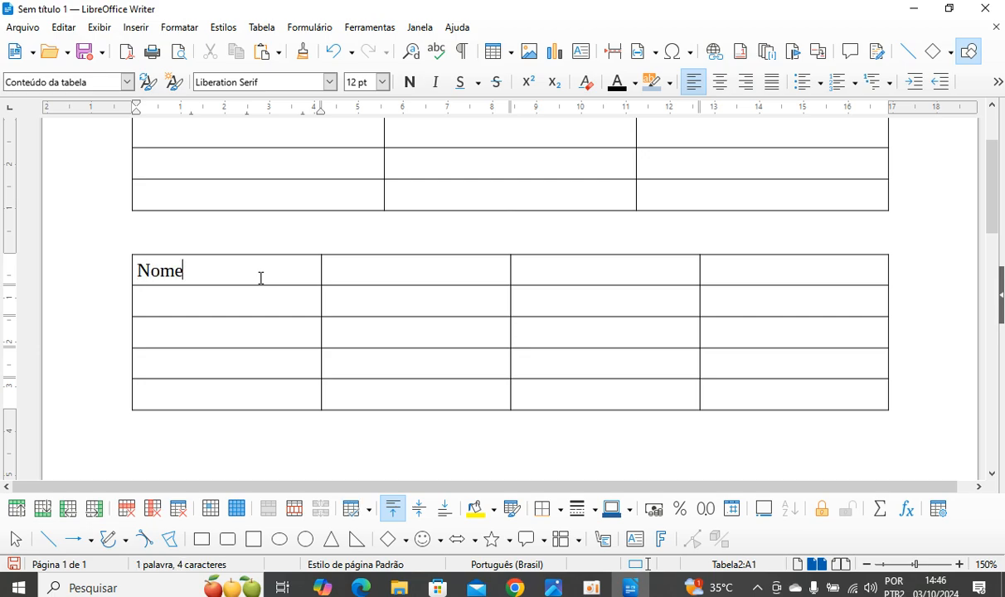
pyautogui.click(420, 274)
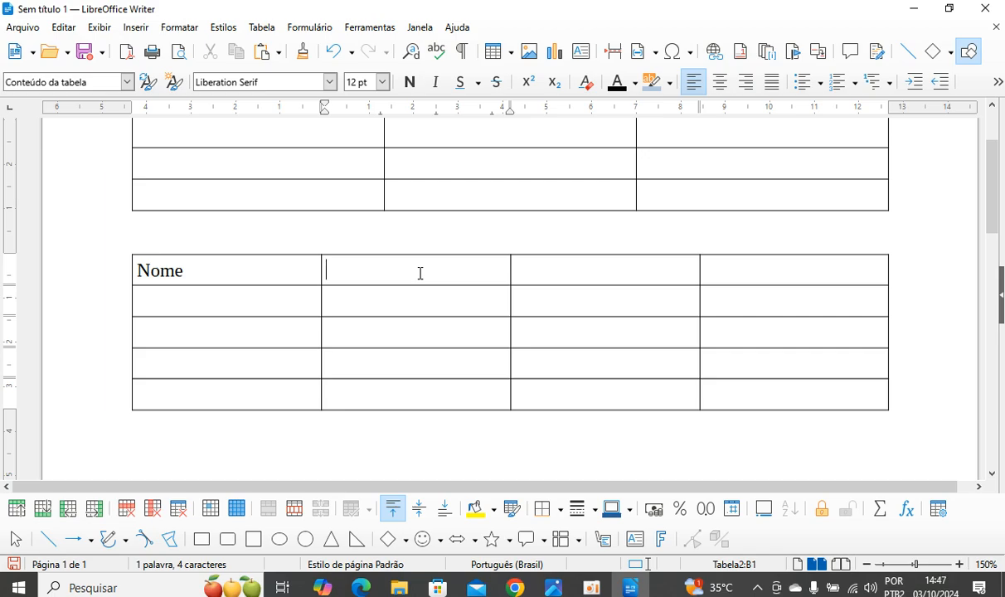
pyautogui.write('Portug')
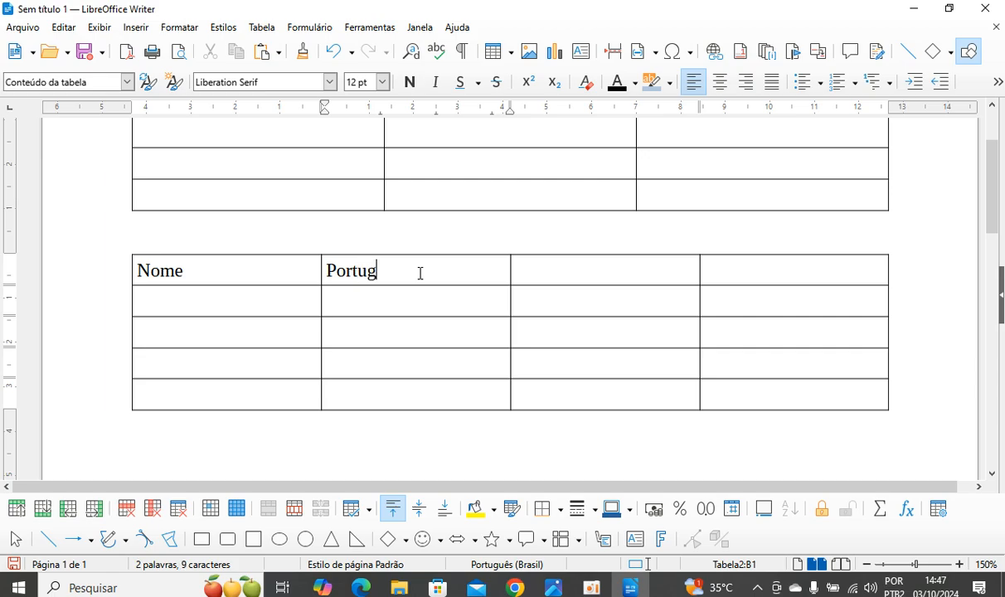
pyautogui.write('uê')
pyautogui.press('BackSpace')
pyautogui.press('BackSpace')
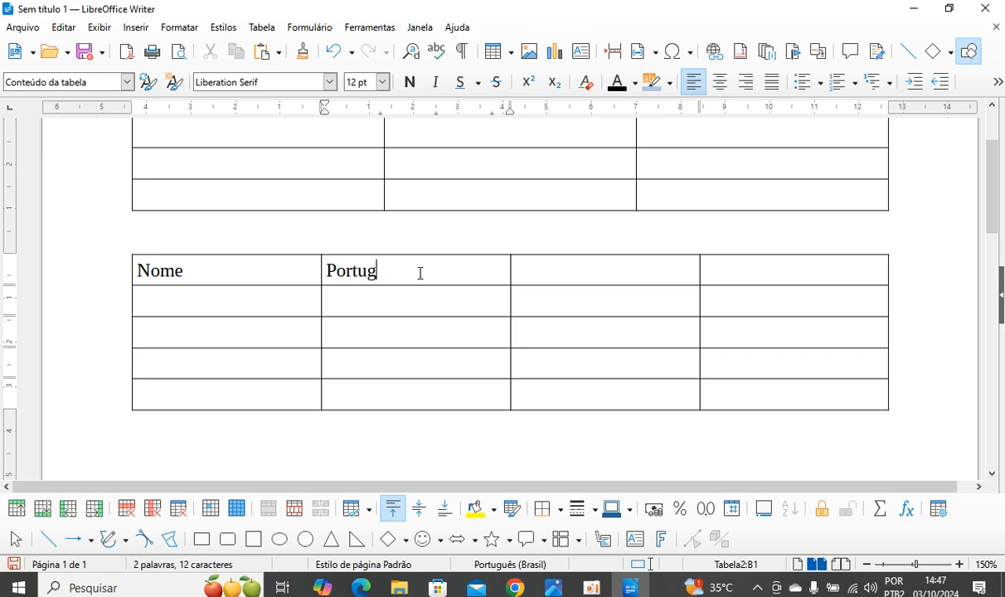
pyautogui.write('uês')
pyautogui.click(581, 272)
pyautogui.write('I')
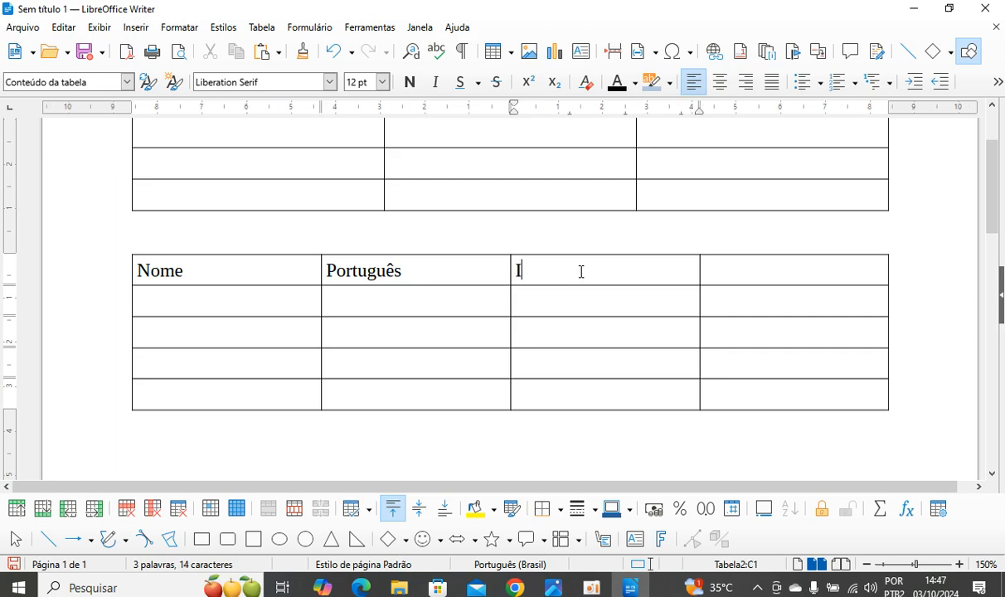
pyautogui.write('nformática')
pyautogui.click(802, 273)
pyautogui.write('Física')
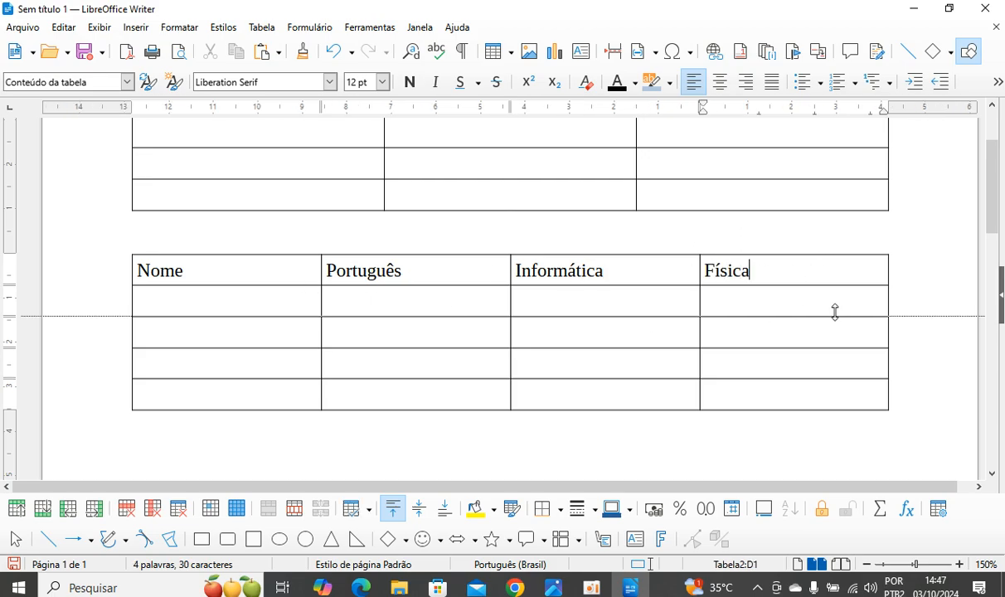
# Enter a student's first name in each of the first two cells below Nome
pyautogui.click(543, 395)
pyautogui.click(284, 310)
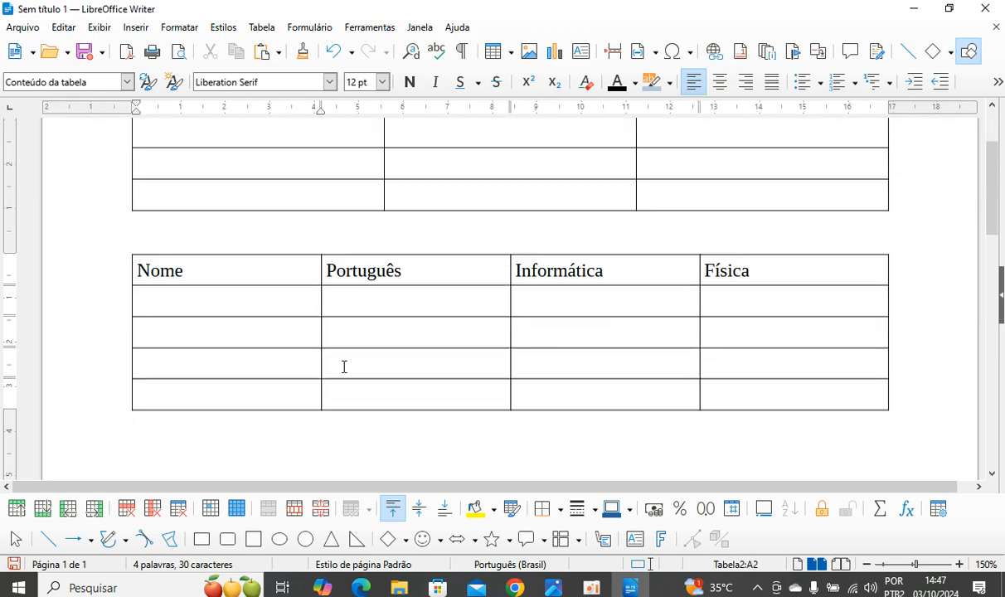
pyautogui.write('Leandro')
pyautogui.click(244, 334)
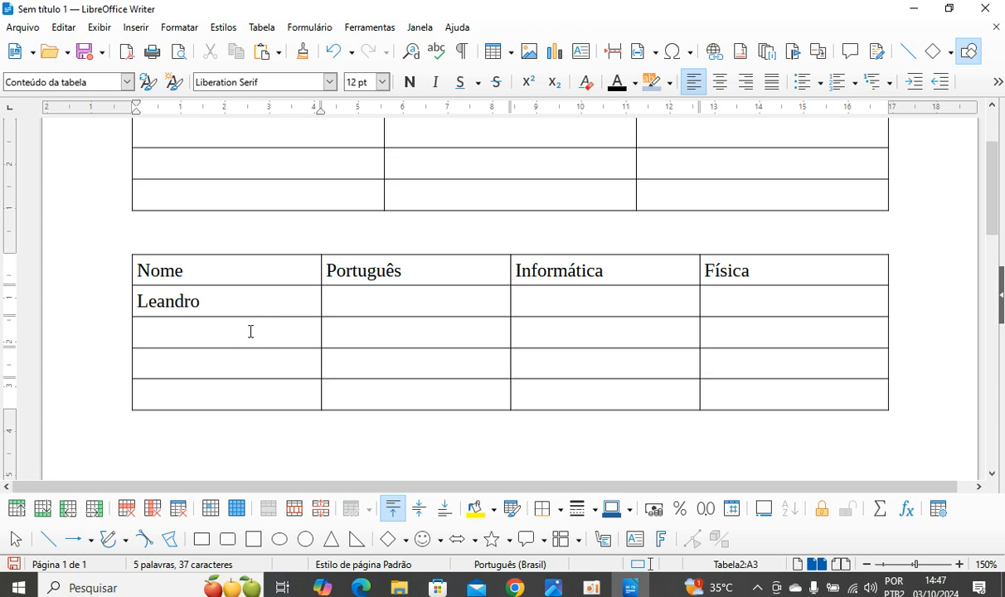
pyautogui.write('B')
pyautogui.press('BackSpace')
pyautogui.write('Bent')
pyautogui.press('BackSpace')
pyautogui.write('to')
# Enter a student's first name in each of the last two cells of the Nome column
pyautogui.click(248, 362)
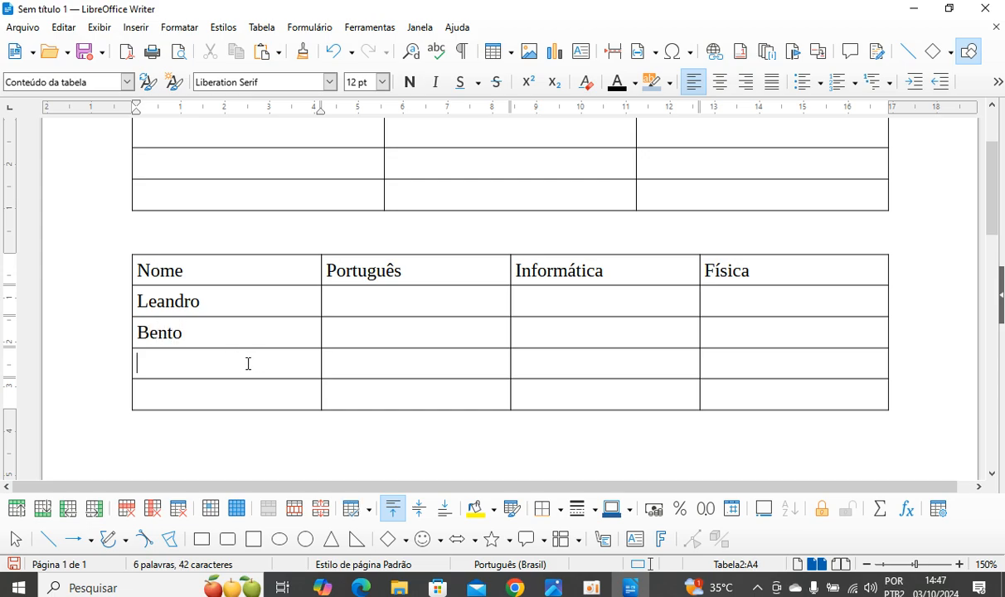
pyautogui.write('Enzx')
pyautogui.press('BackSpace')
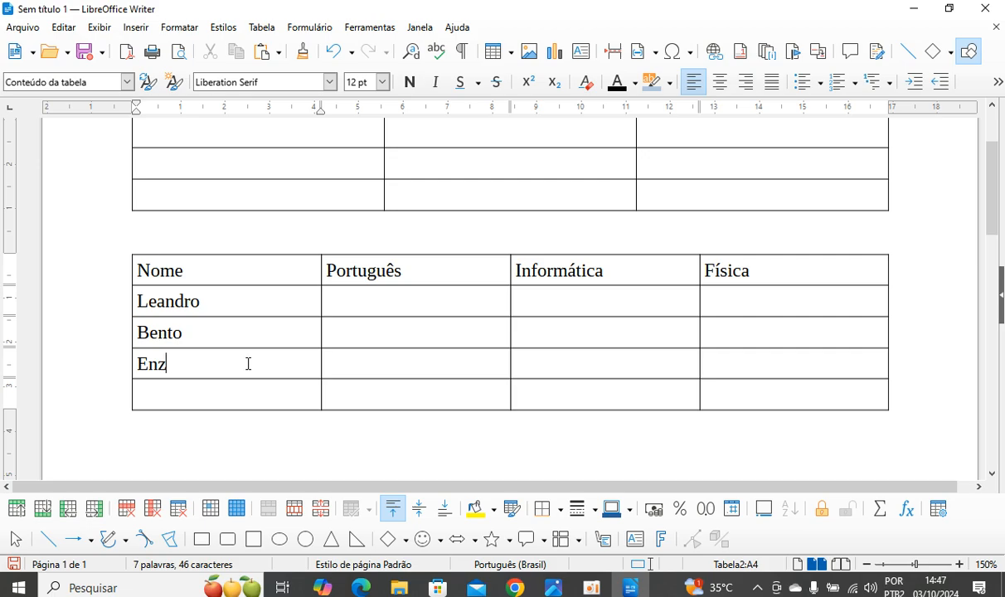
pyautogui.write('o')
pyautogui.click(217, 403)
pyautogui.write('VA')
pyautogui.press('BackSpace')
pyautogui.write('alentina')
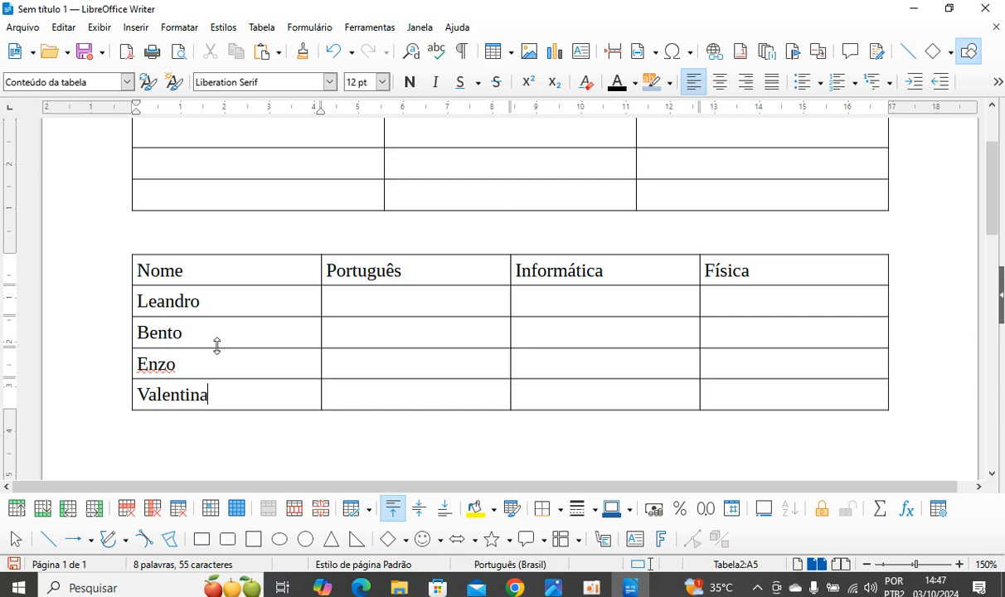
# Narrow the Nome column slightly, to about 3.9 cm, by moving its border with the Português column
pyautogui.click(218, 331)
pyautogui.press('Up')
pyautogui.press('Up')
pyautogui.moveTo(319, 269)
pyautogui.mouseDown()
pyautogui.moveTo(234, 273)
pyautogui.moveTo(305, 272)
pyautogui.mouseUp()
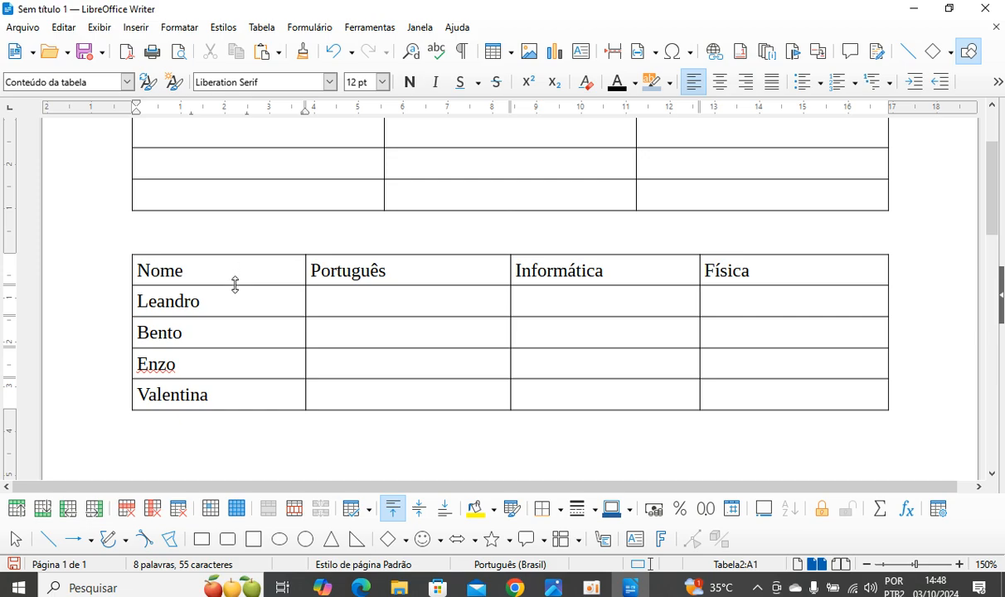
# Make the header row taller by moving its lower border, then shrink it back to its minimum height
pyautogui.moveTo(234, 285); pyautogui.dragTo(235, 284)
pyautogui.moveTo(236, 293); pyautogui.dragTo(238, 307)
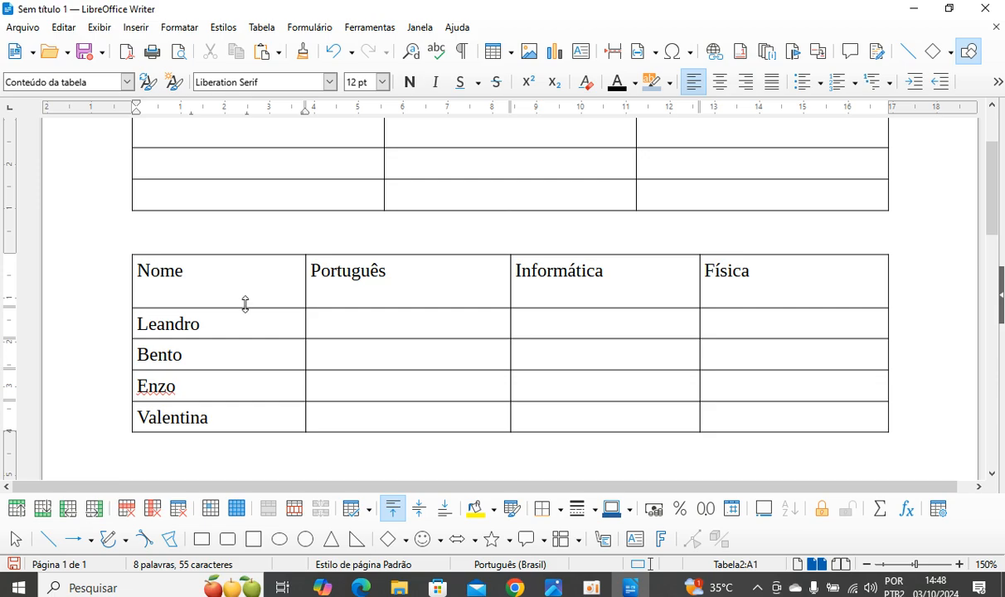
pyautogui.moveTo(245, 310); pyautogui.dragTo(251, 280)
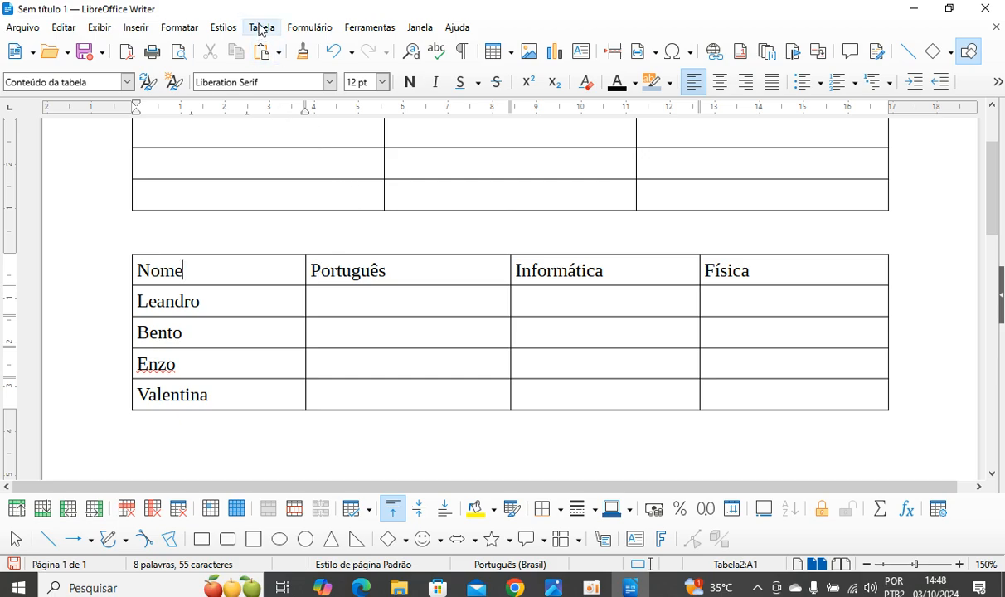
pyautogui.click(222, 246)
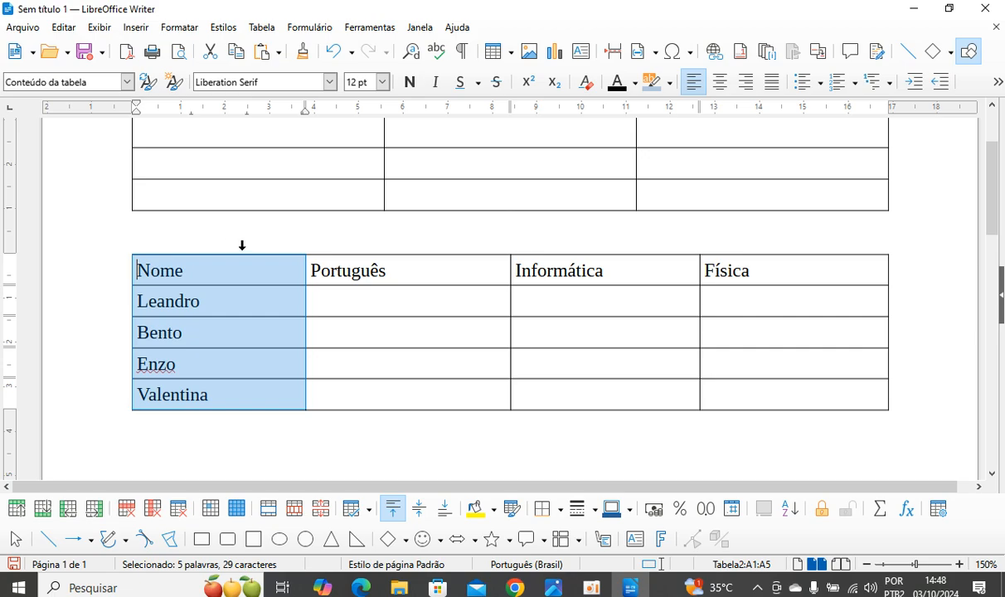
pyautogui.click(266, 31)
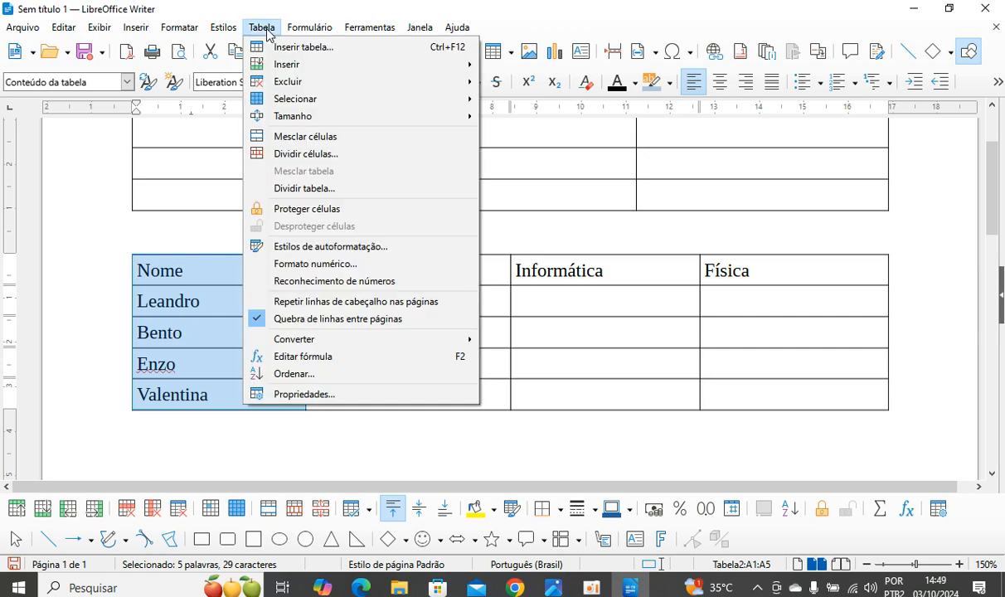
pyautogui.moveTo(333, 125)
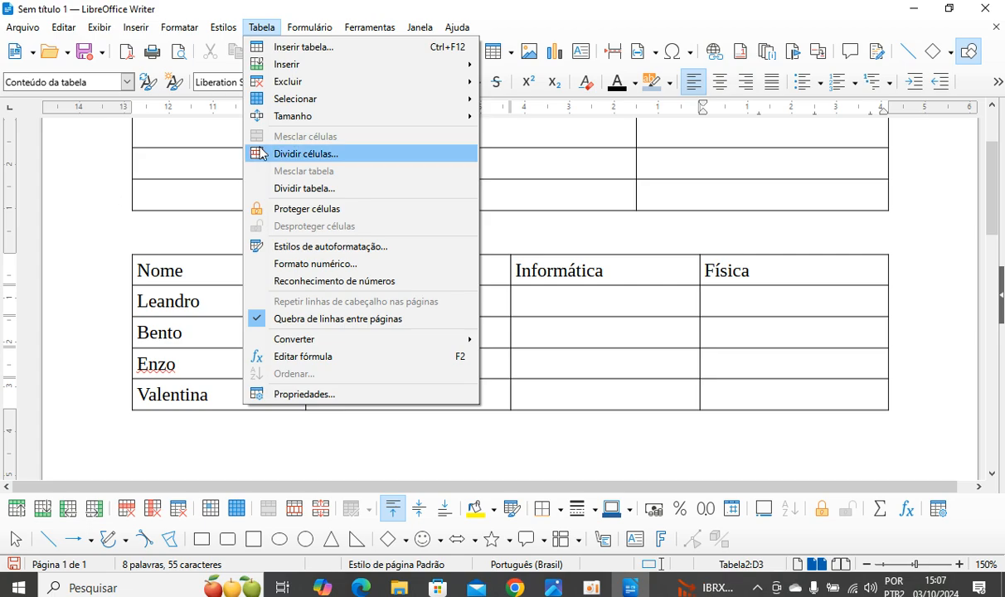
pyautogui.click(163, 232)
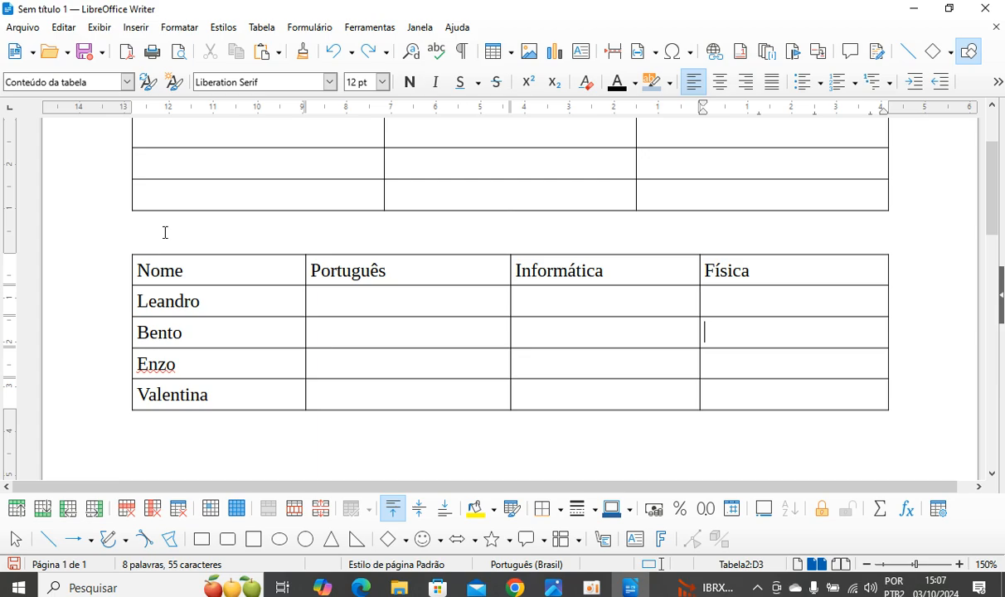
# Shrink the whole Nome column to its content with Largura mínima da coluna
pyautogui.click(212, 249)
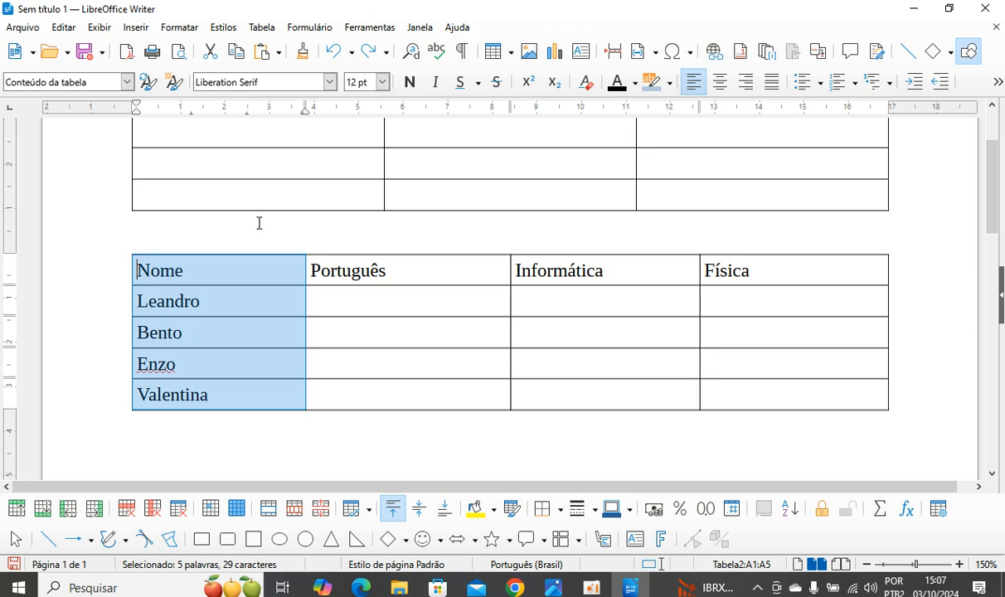
pyautogui.click(262, 28)
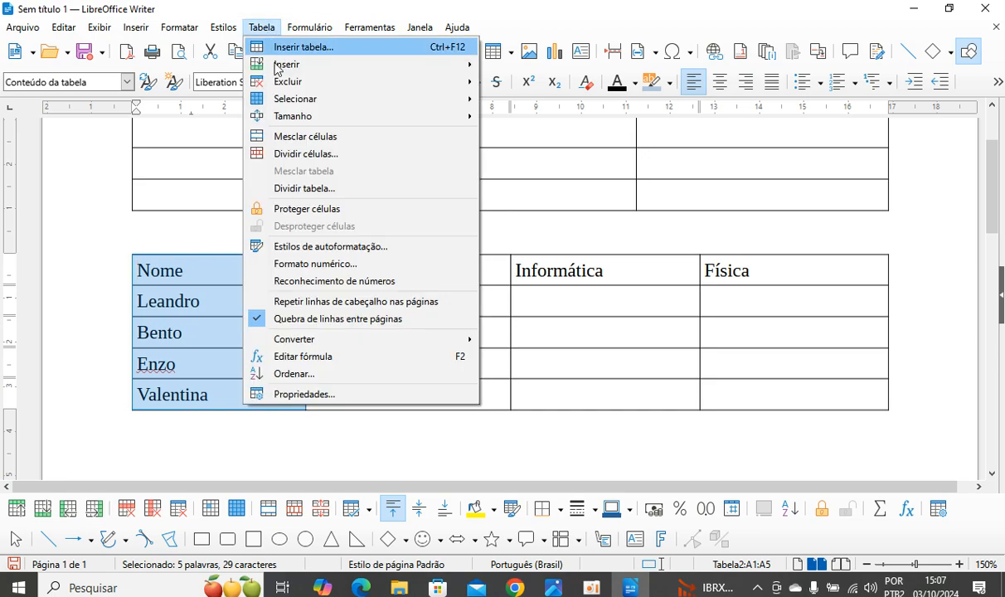
pyautogui.moveTo(342, 121)
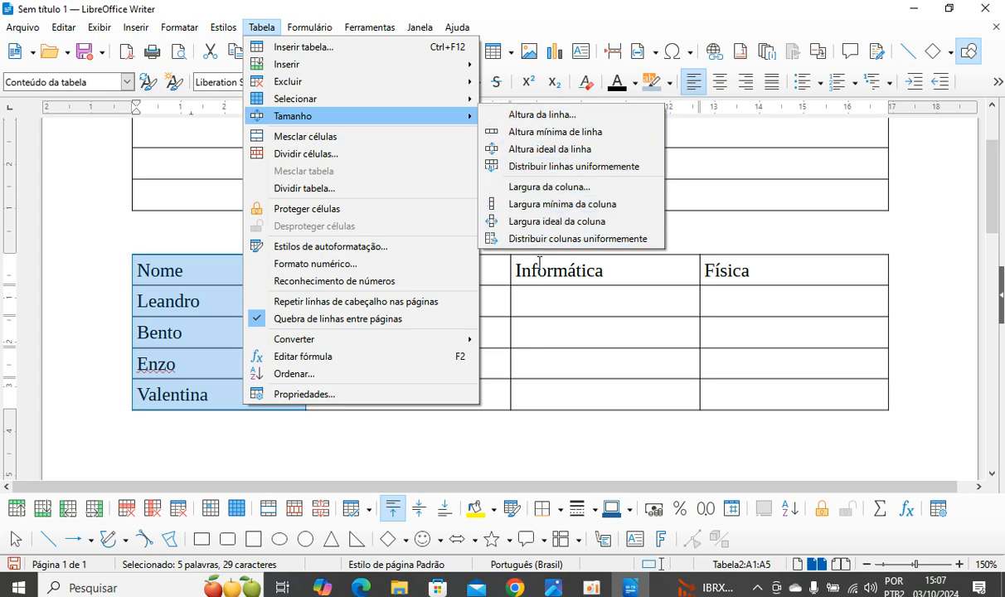
pyautogui.click(551, 204)
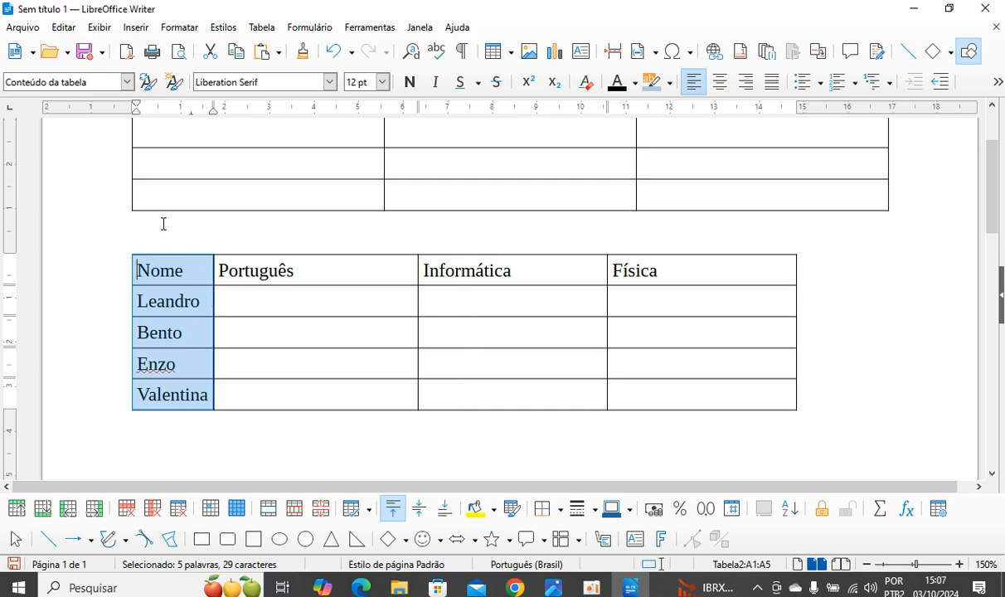
pyautogui.click(187, 272)
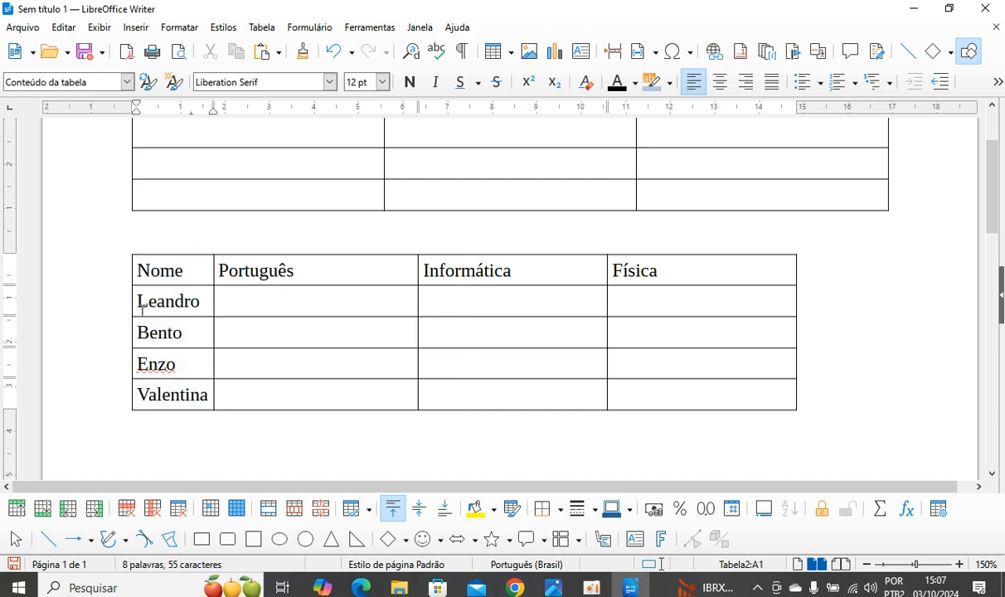
# Add a surname to the last name in the Nome column and refit the column with Largura mínima da coluna
pyautogui.click(207, 396)
pyautogui.write('Silva')
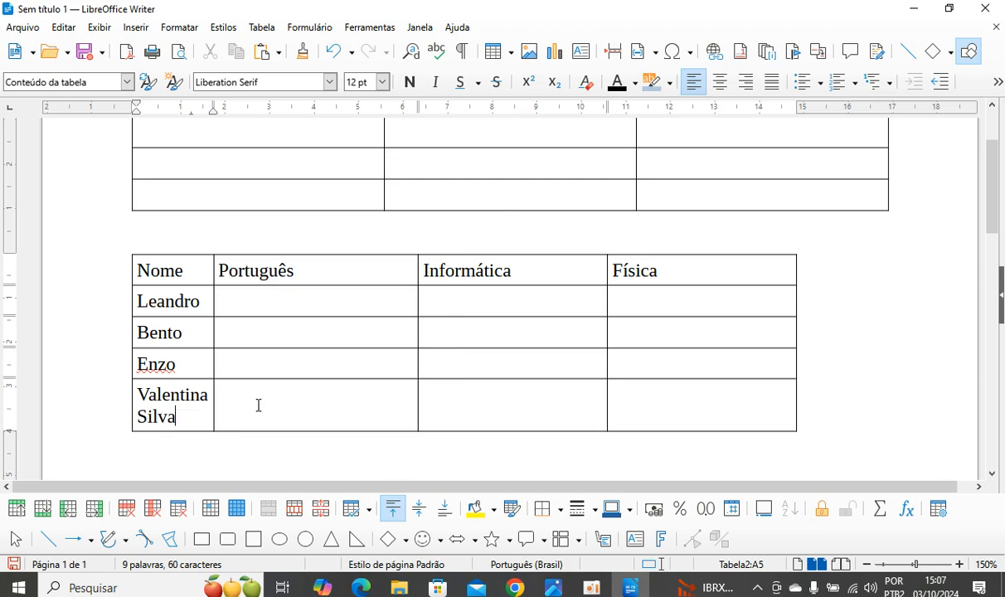
pyautogui.click(198, 250)
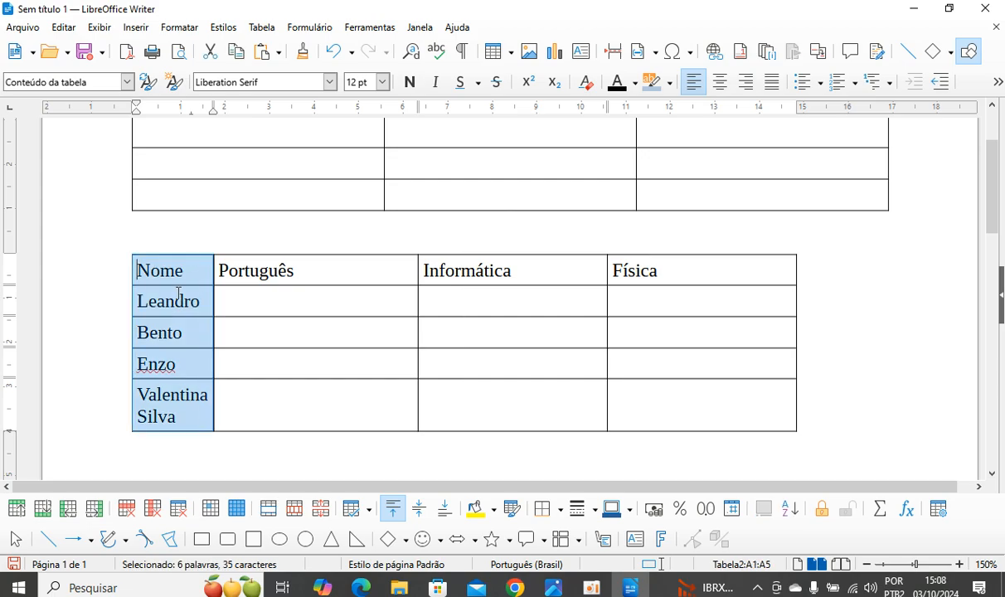
pyautogui.click(264, 30)
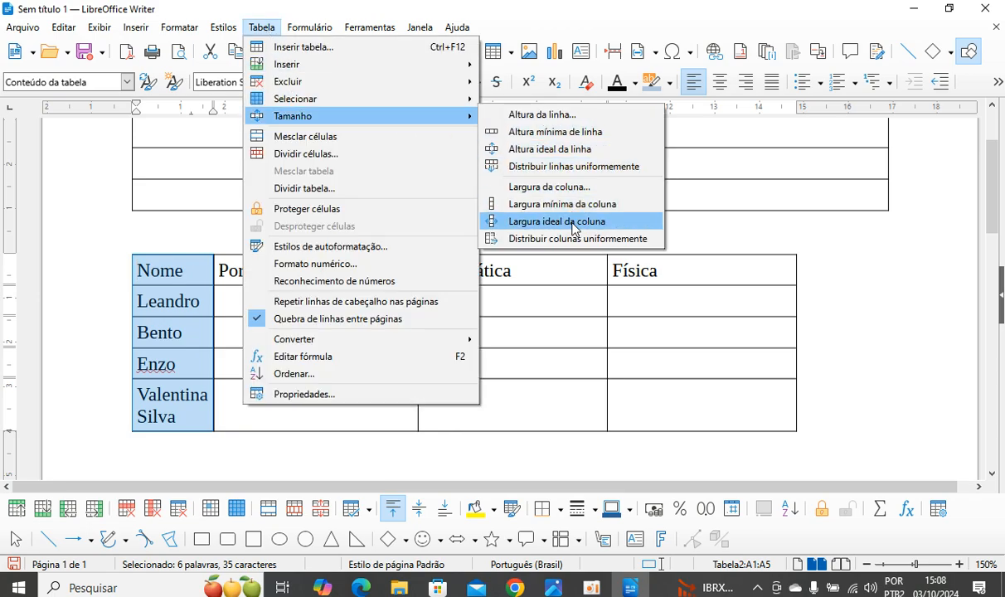
pyautogui.click(578, 204)
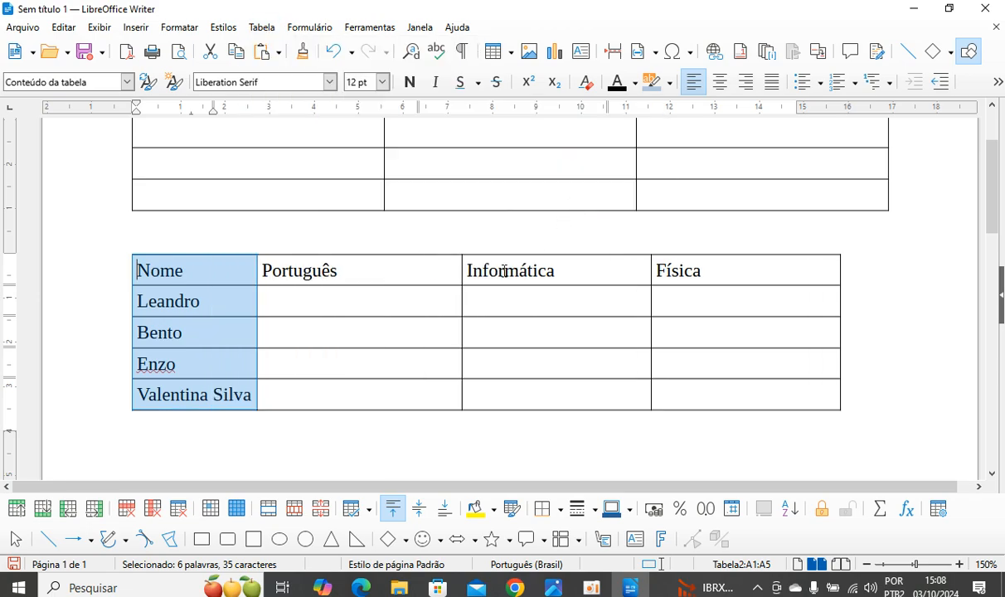
# Widen the Nome column to about 3.5 cm by moving its border with the Português column
pyautogui.click(294, 405)
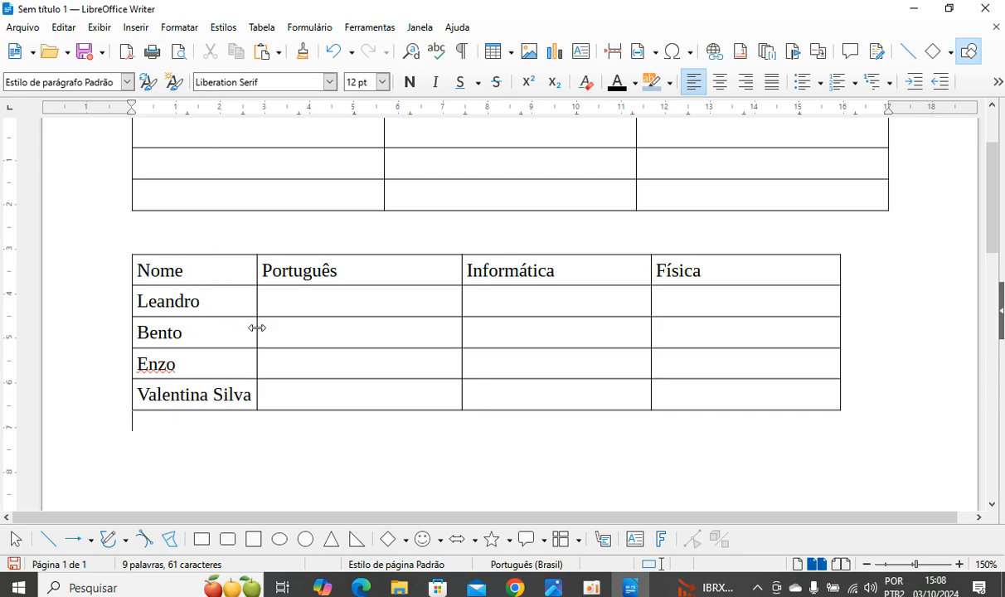
pyautogui.click(376, 245)
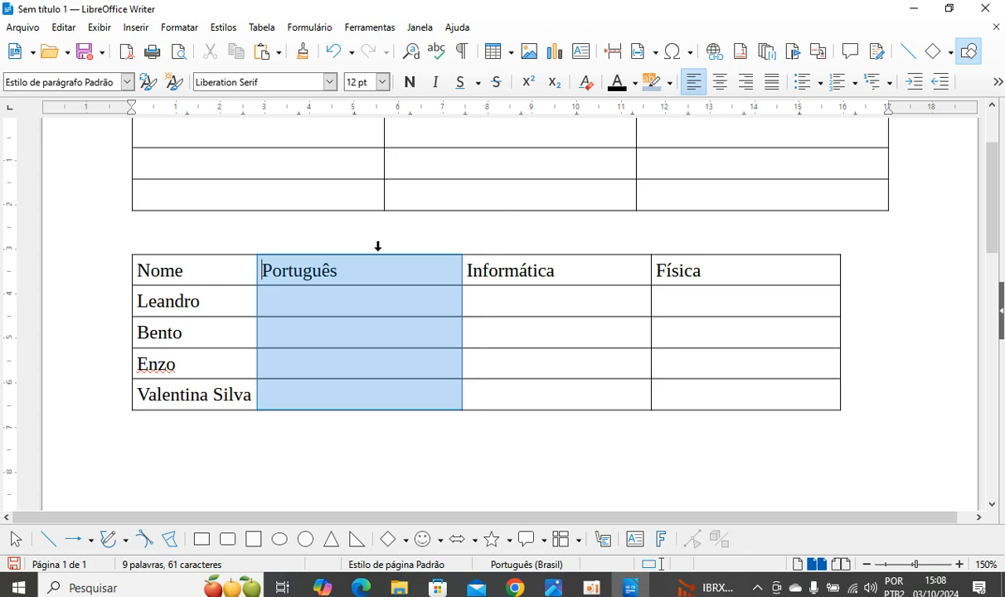
pyautogui.click(317, 403)
pyautogui.moveTo(252, 268); pyautogui.dragTo(288, 269)
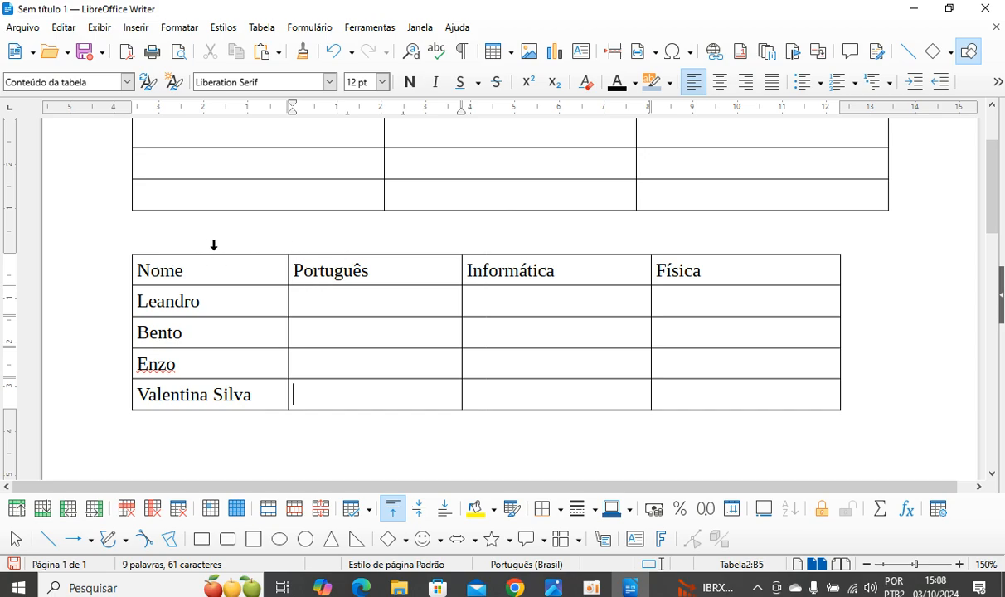
# Set the Nome column's width to 4,00 cm with Largura da coluna
pyautogui.click(213, 246)
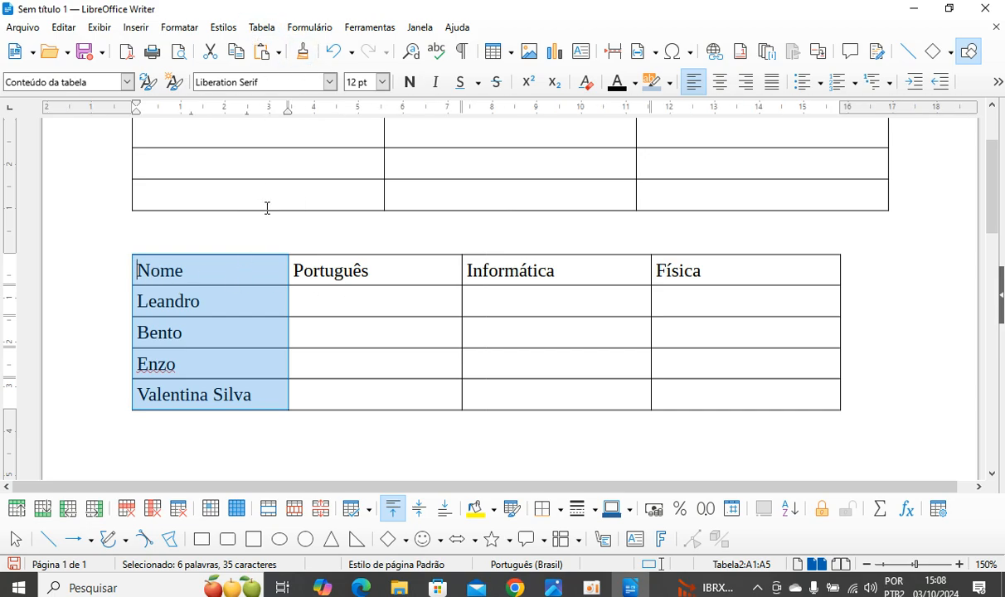
pyautogui.click(274, 30)
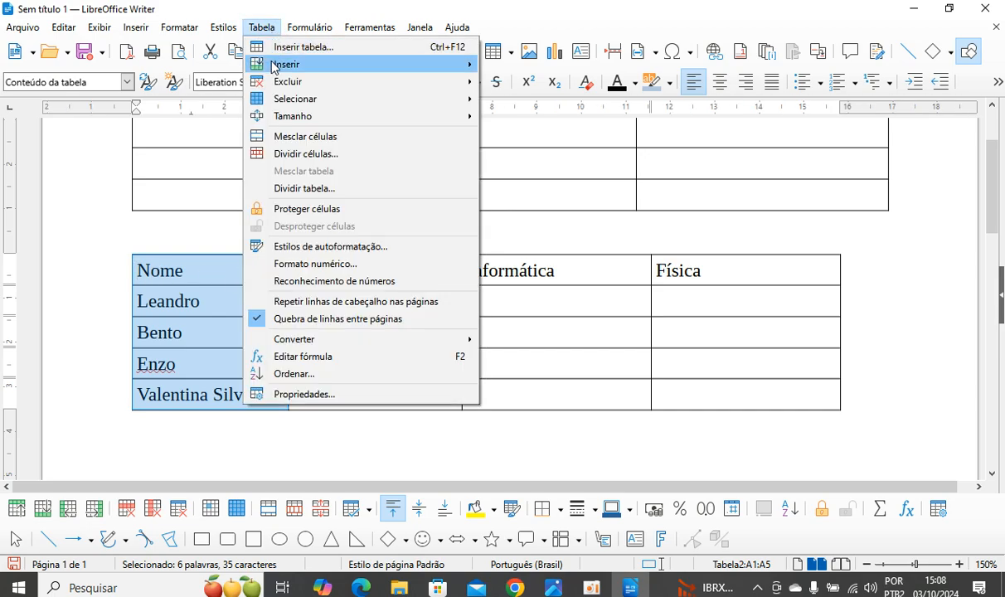
pyautogui.moveTo(315, 116)
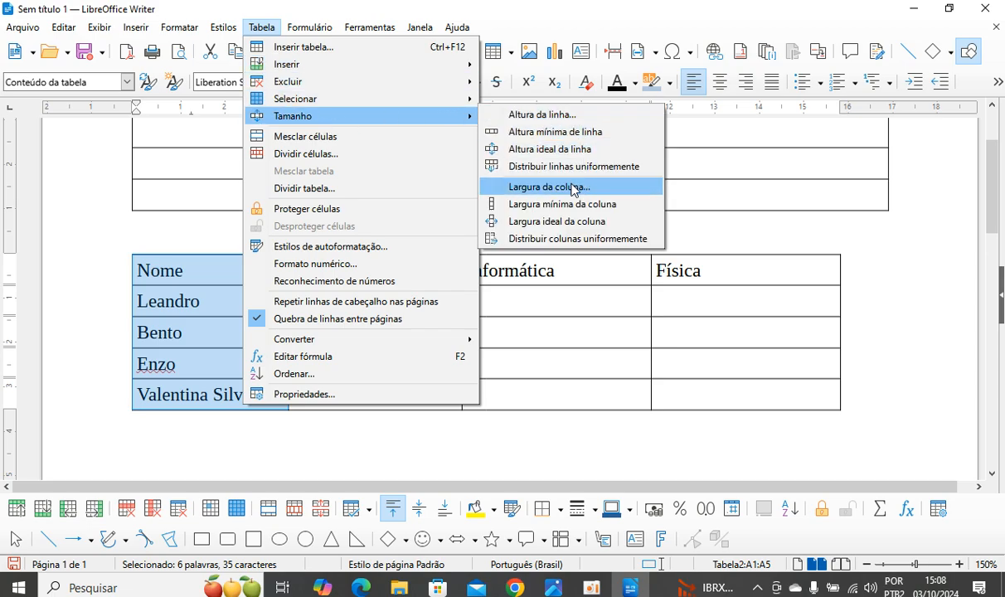
pyautogui.click(569, 191)
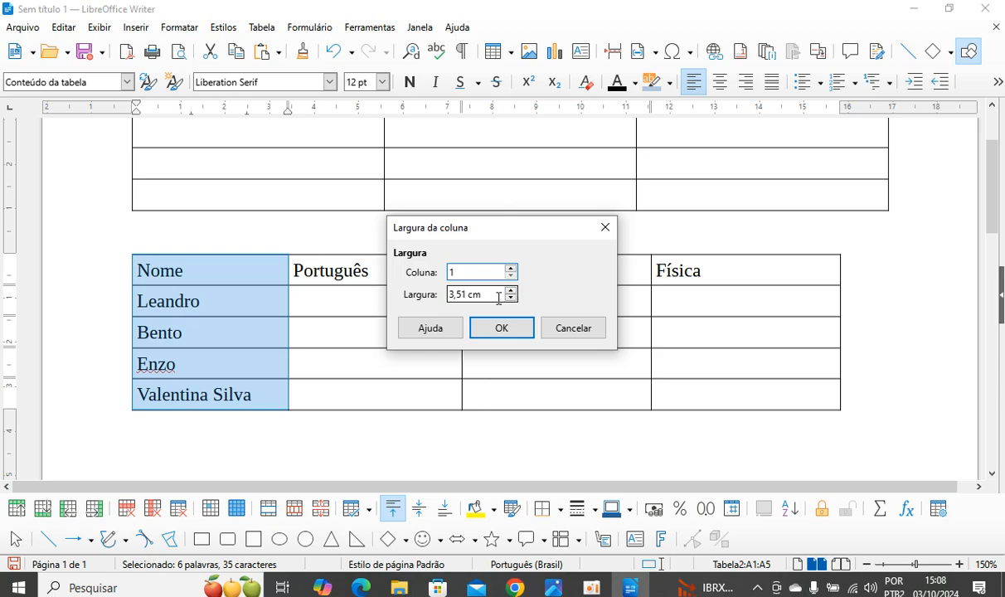
pyautogui.moveTo(536, 231); pyautogui.dragTo(775, 347)
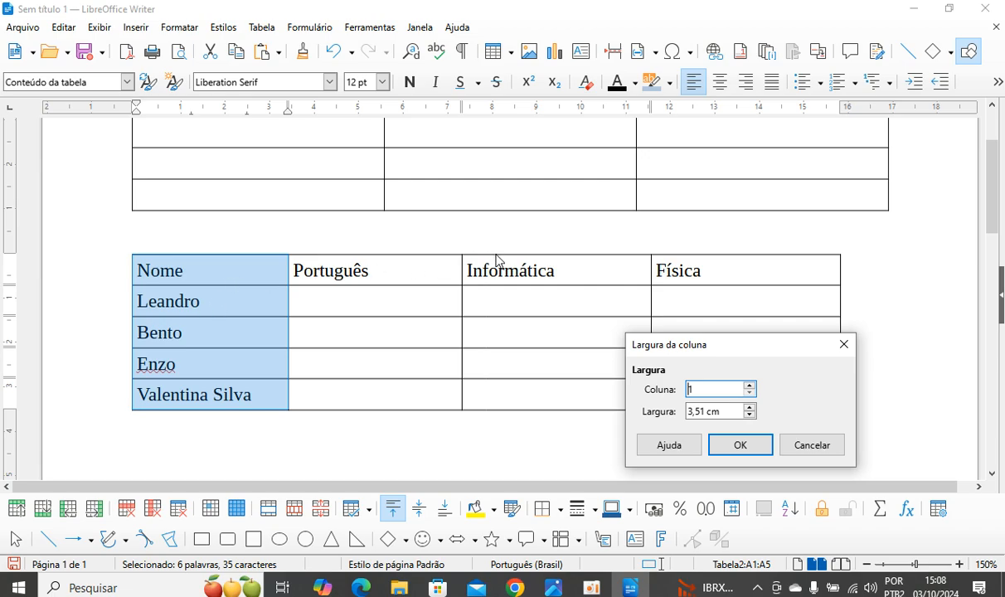
pyautogui.moveTo(751, 347); pyautogui.dragTo(668, 183)
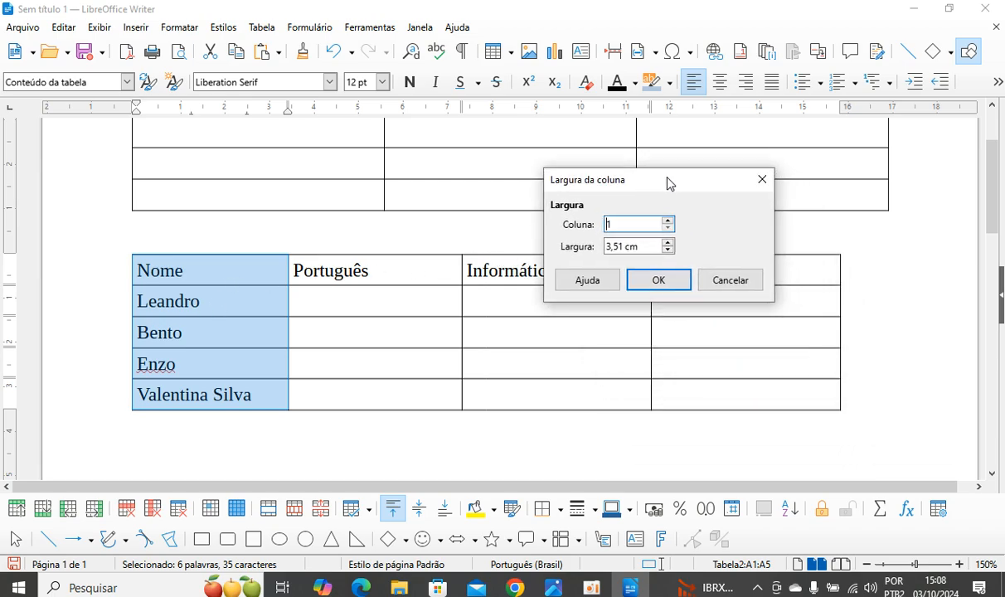
pyautogui.click(667, 242)
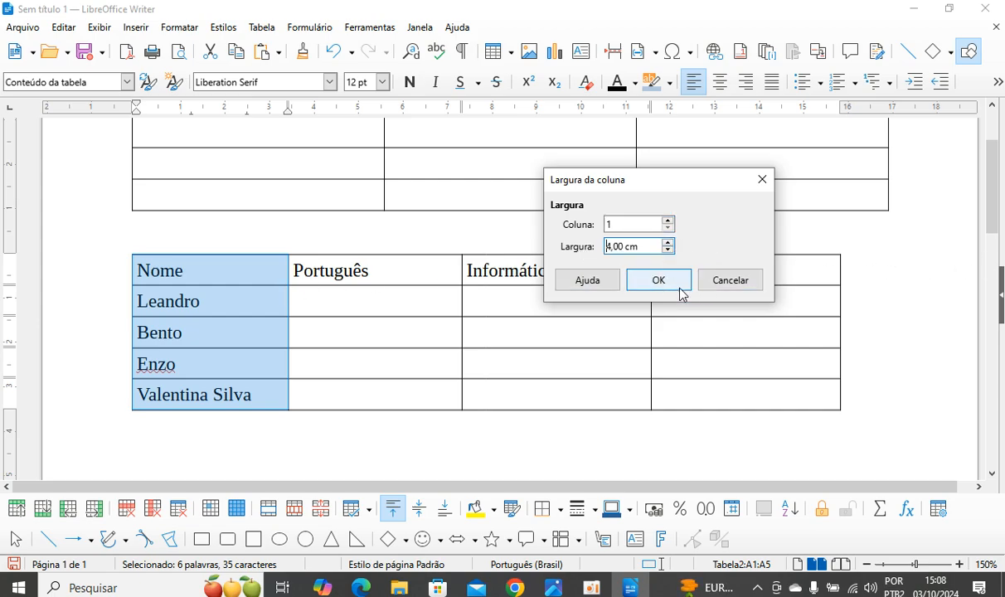
pyautogui.click(658, 280)
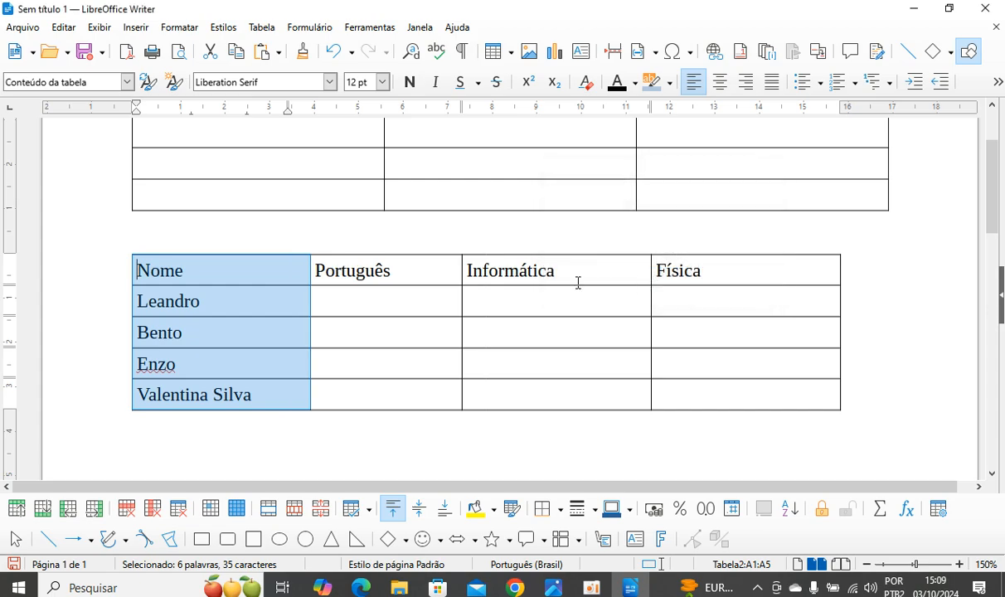
pyautogui.click(366, 341)
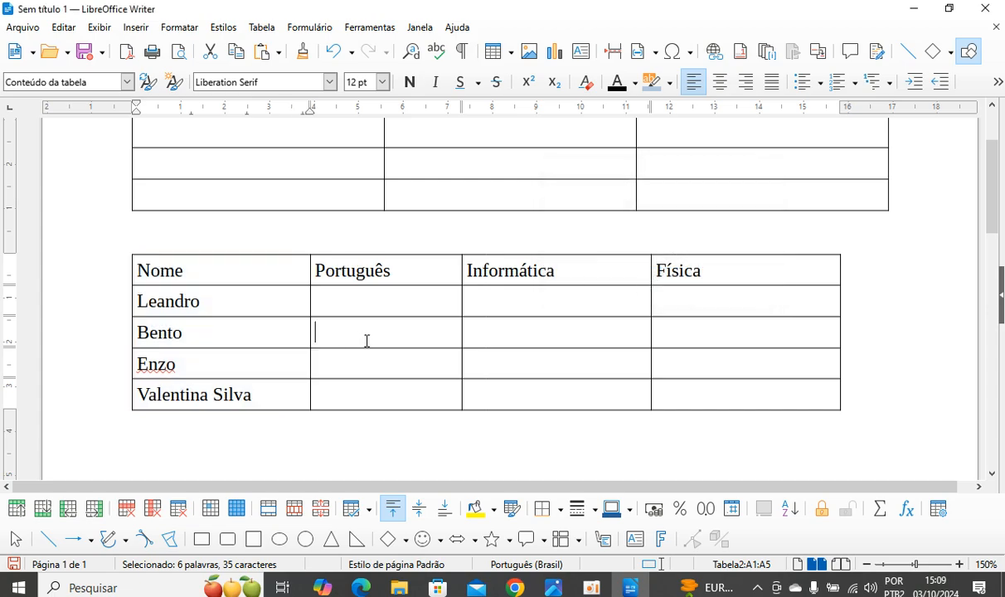
# Set the Português column's width to 4,00 cm with Largura da coluna
pyautogui.click(417, 248)
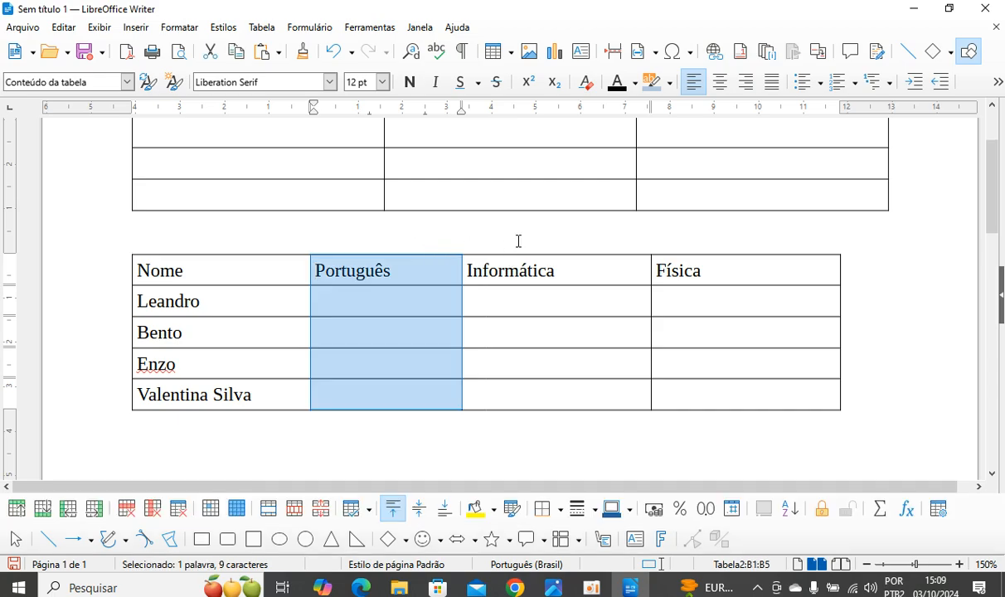
pyautogui.click(275, 34)
pyautogui.moveTo(365, 117)
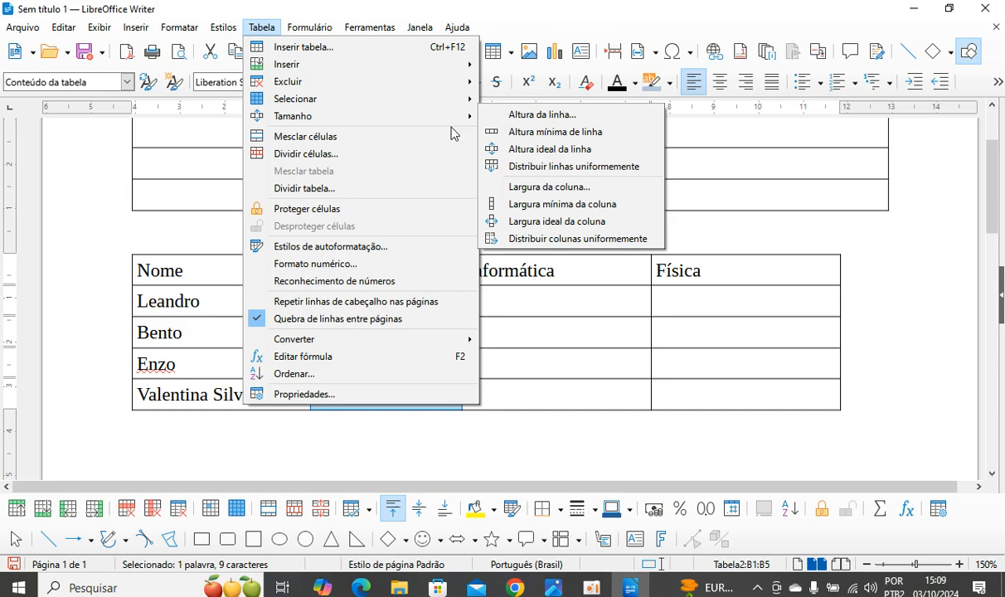
pyautogui.click(579, 189)
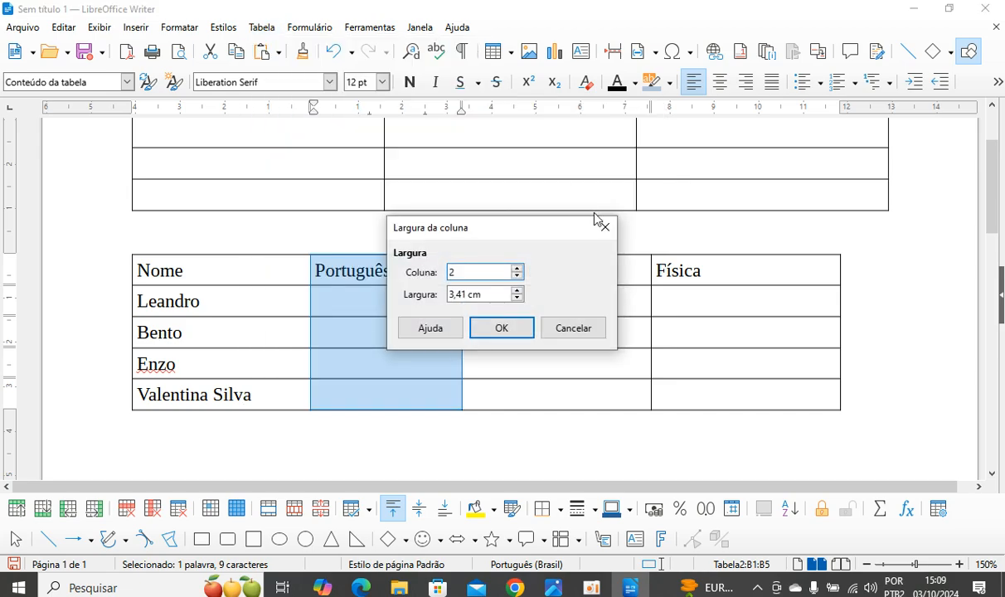
pyautogui.click(517, 291)
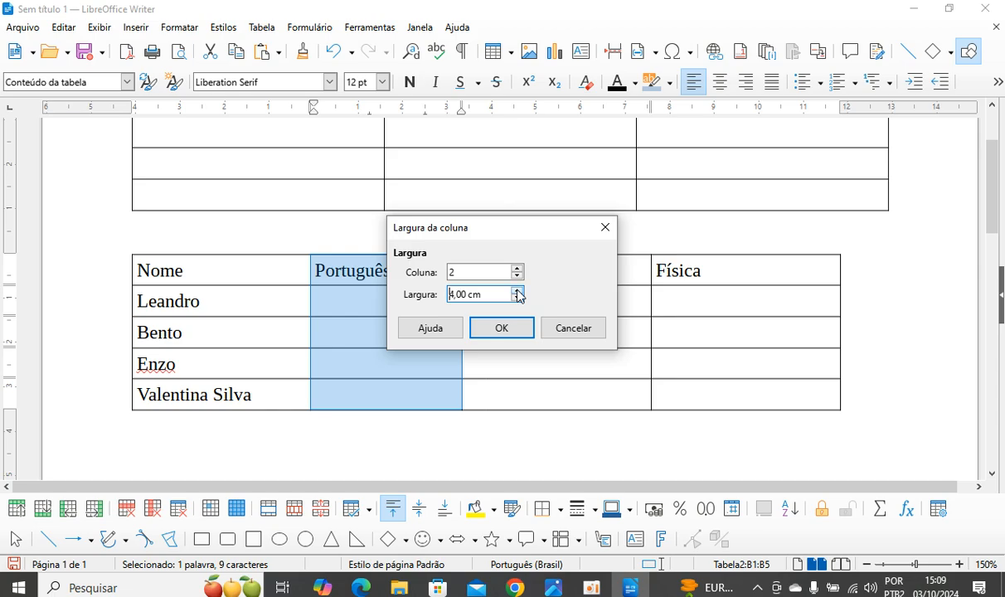
pyautogui.click(515, 333)
pyautogui.click(602, 374)
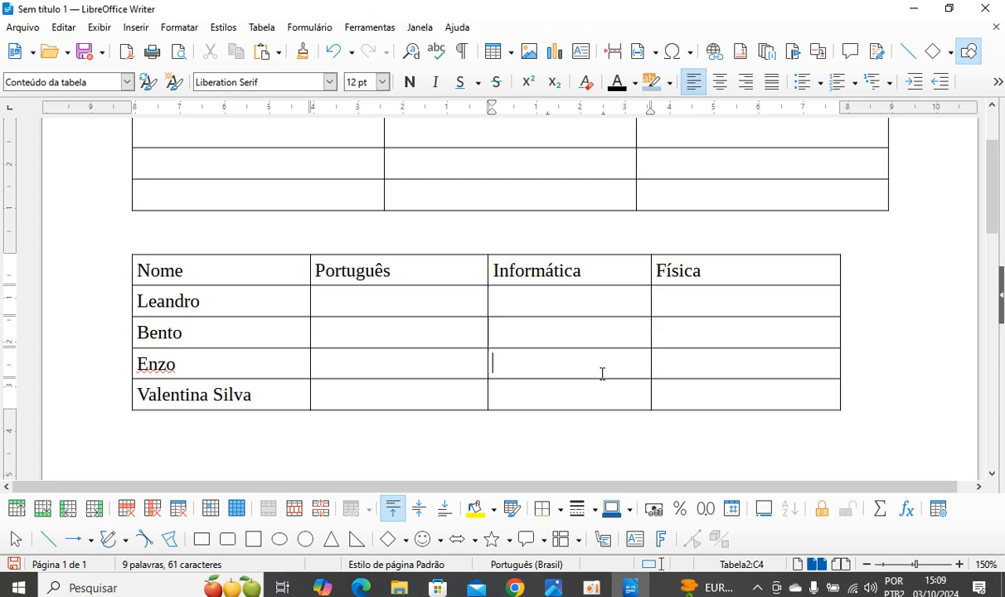
# Nudge the header row's lower border down slightly and increase the first student row's height to about 1 cm with Altura da linha
pyautogui.click(400, 309)
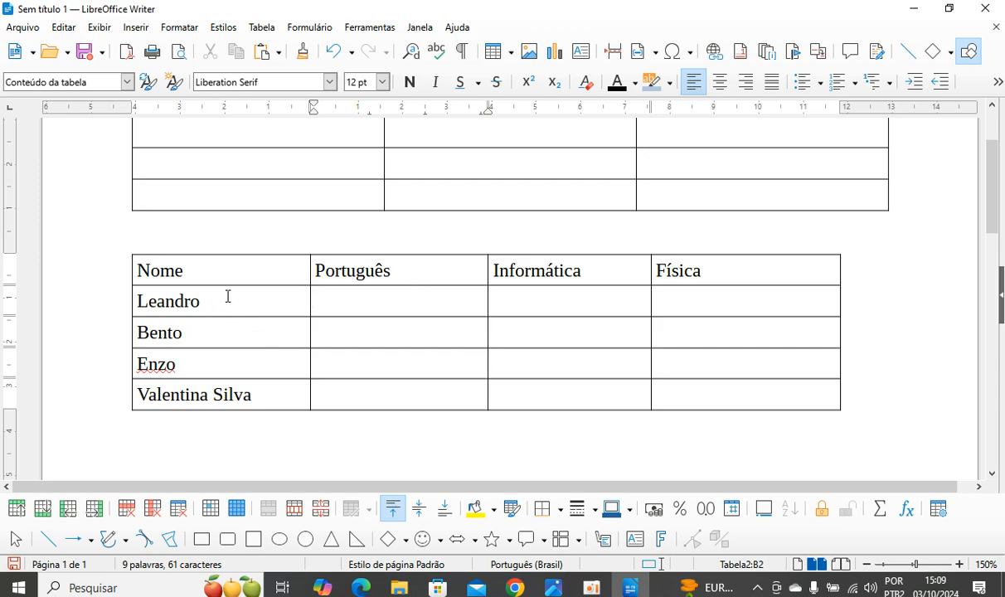
pyautogui.moveTo(258, 284)
pyautogui.mouseDown()
pyautogui.moveTo(259, 296)
pyautogui.moveTo(270, 297)
pyautogui.moveTo(264, 284)
pyautogui.mouseUp()
pyautogui.click(120, 305)
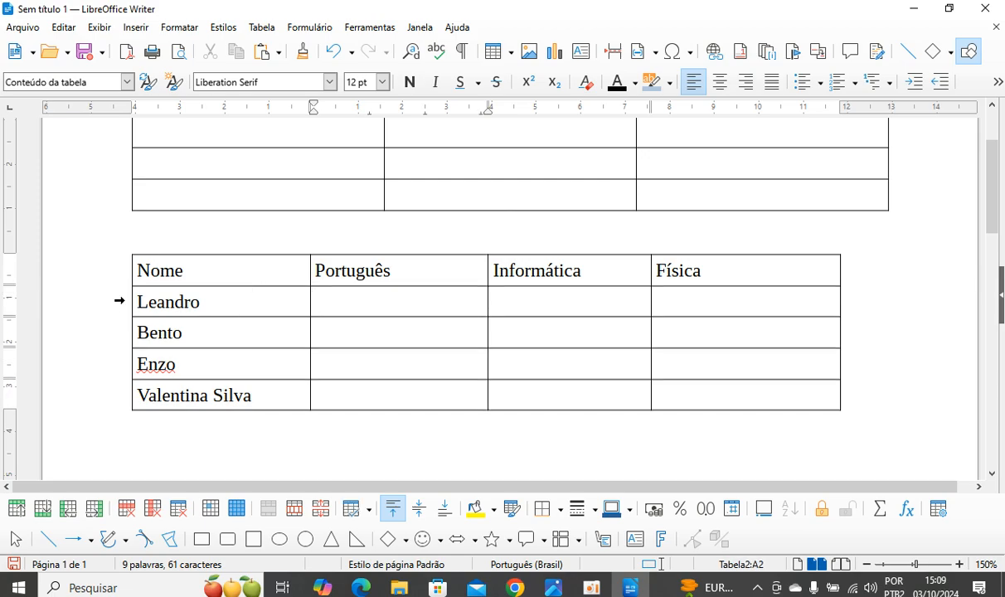
pyautogui.click(117, 300)
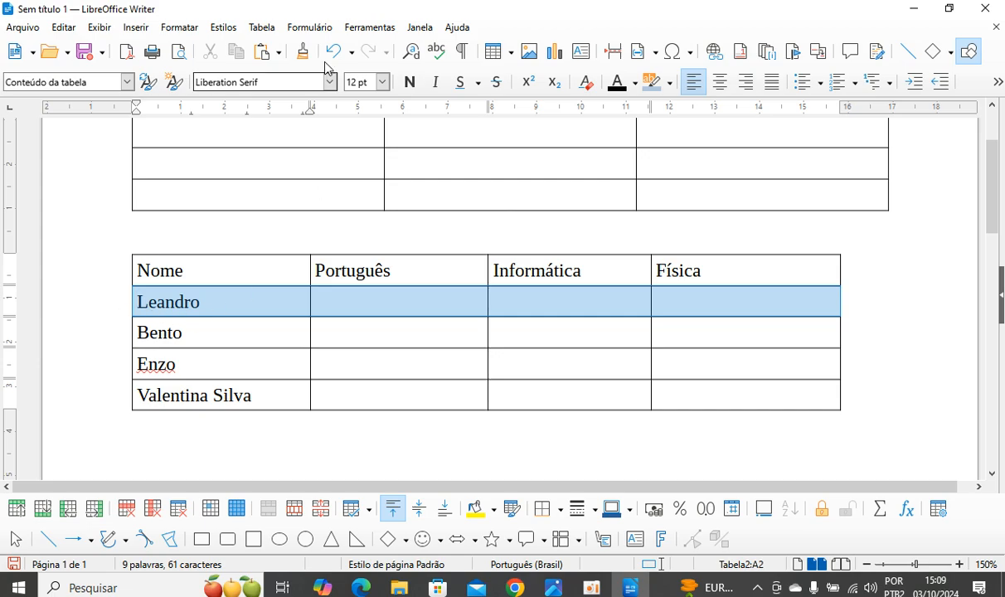
pyautogui.click(266, 29)
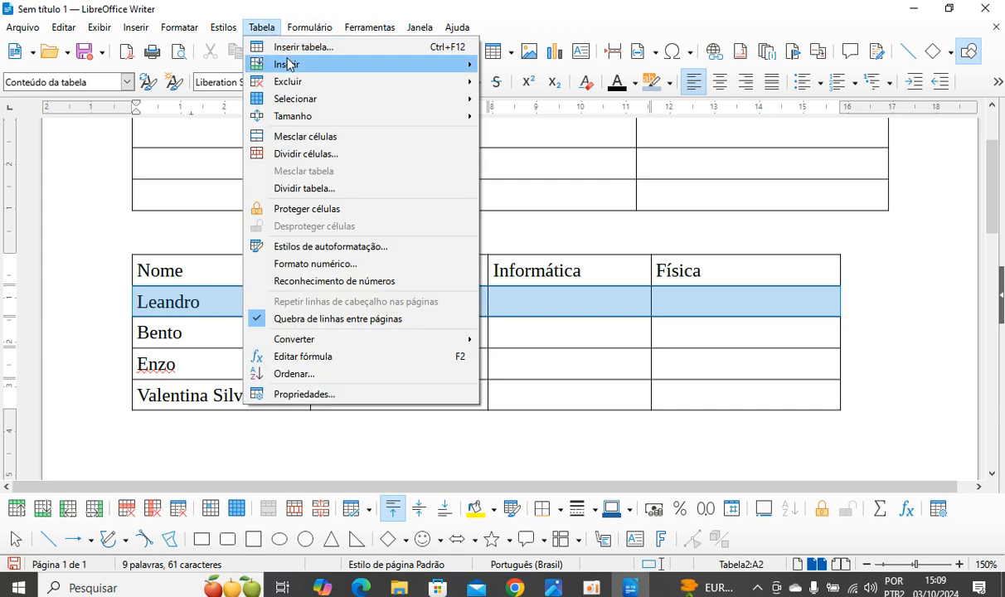
pyautogui.moveTo(286, 68)
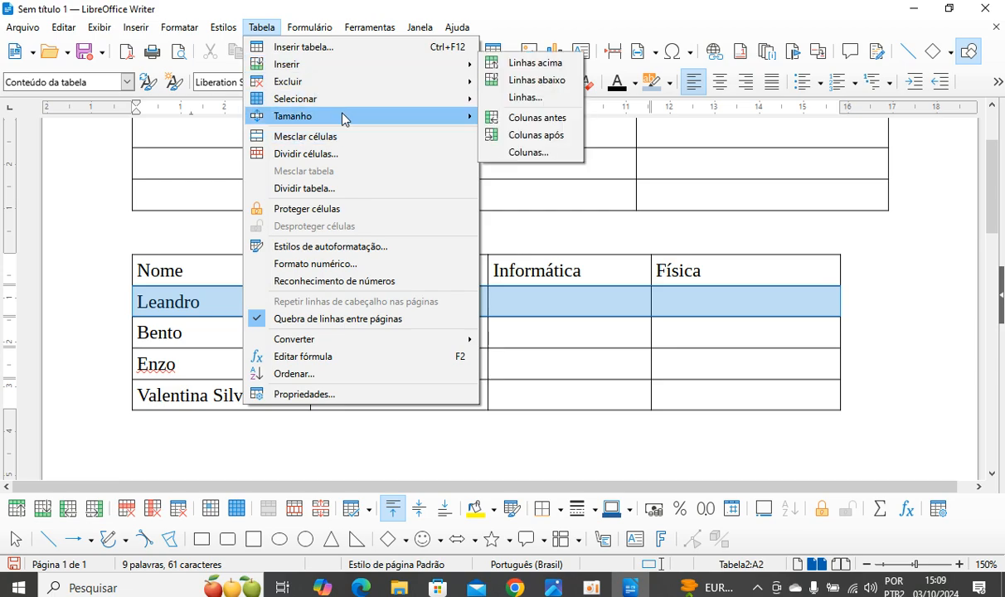
pyautogui.moveTo(343, 117)
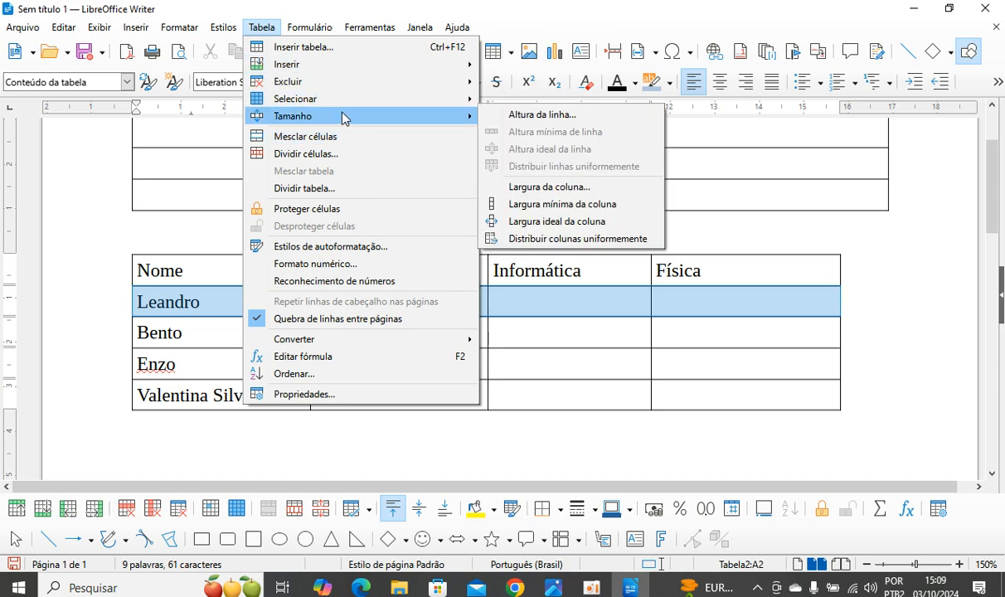
pyautogui.click(554, 118)
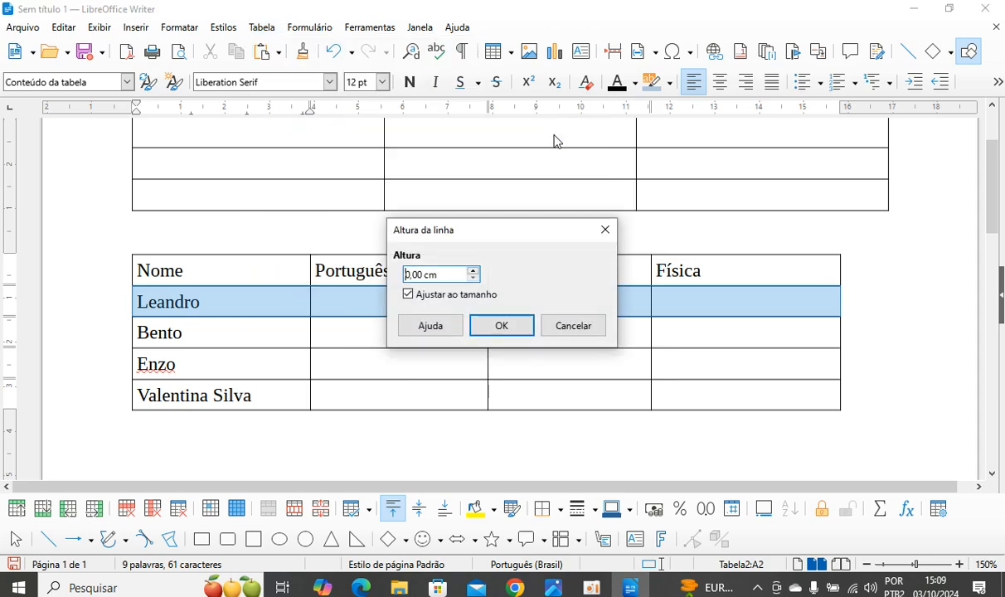
pyautogui.click(474, 270)
pyautogui.click(473, 270)
pyautogui.click(473, 270)
pyautogui.click(474, 270)
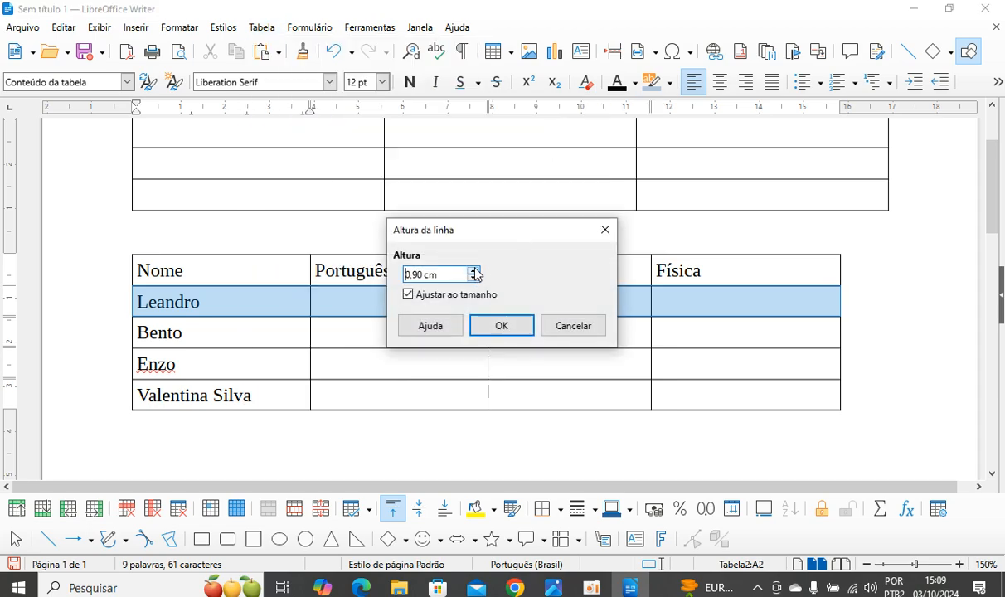
pyautogui.click(502, 333)
pyautogui.click(484, 375)
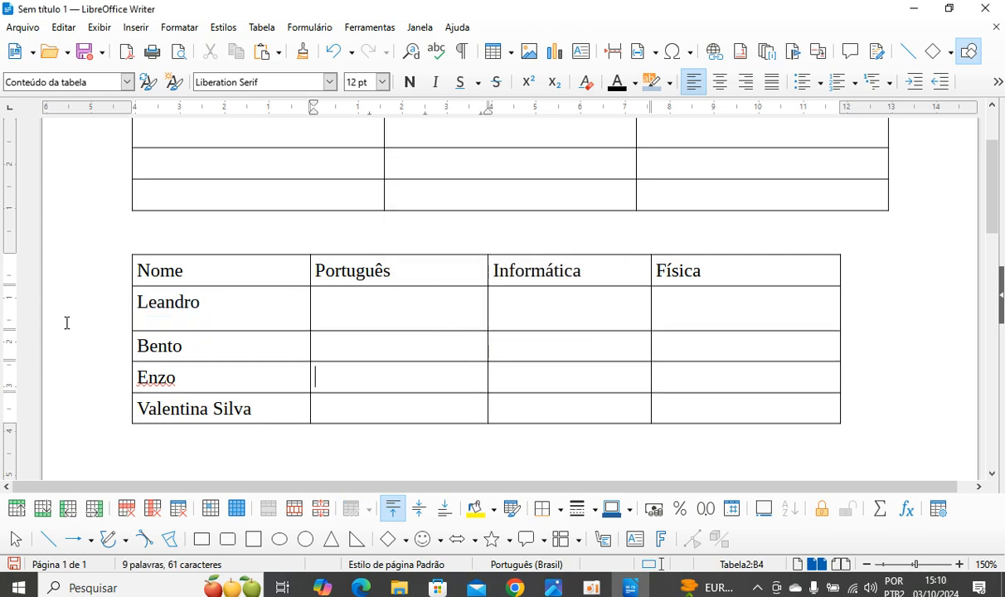
pyautogui.click(436, 438)
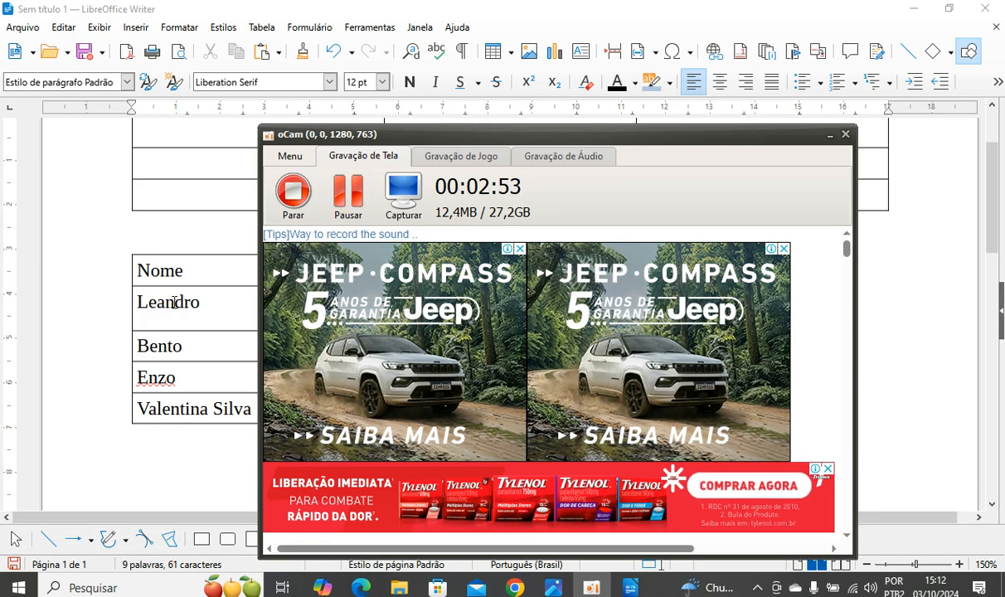
# Narrow the Física column to about 3.1 cm by moving the table's outer border inward
pyautogui.click(153, 257)
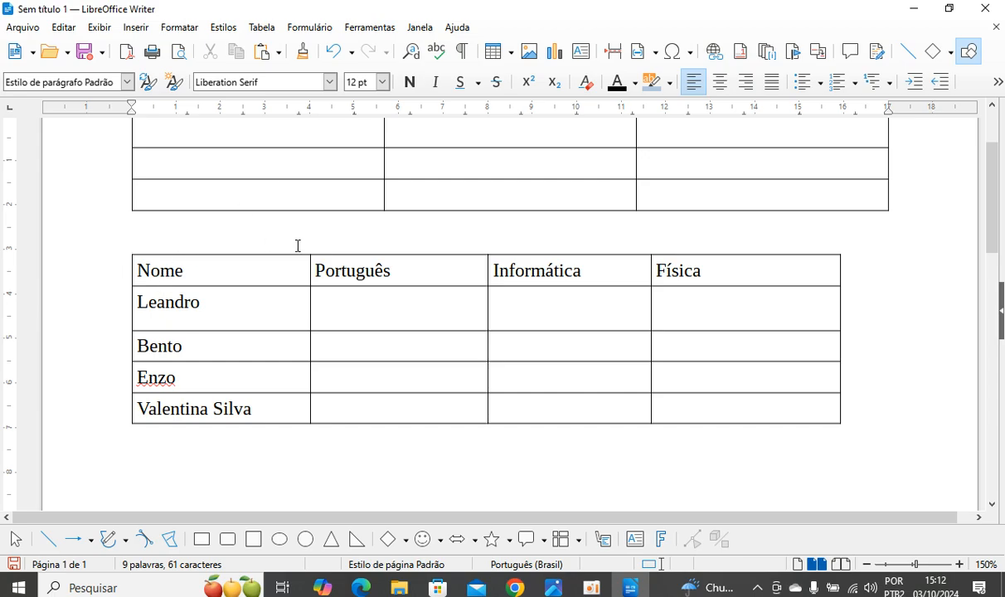
pyautogui.click(740, 247)
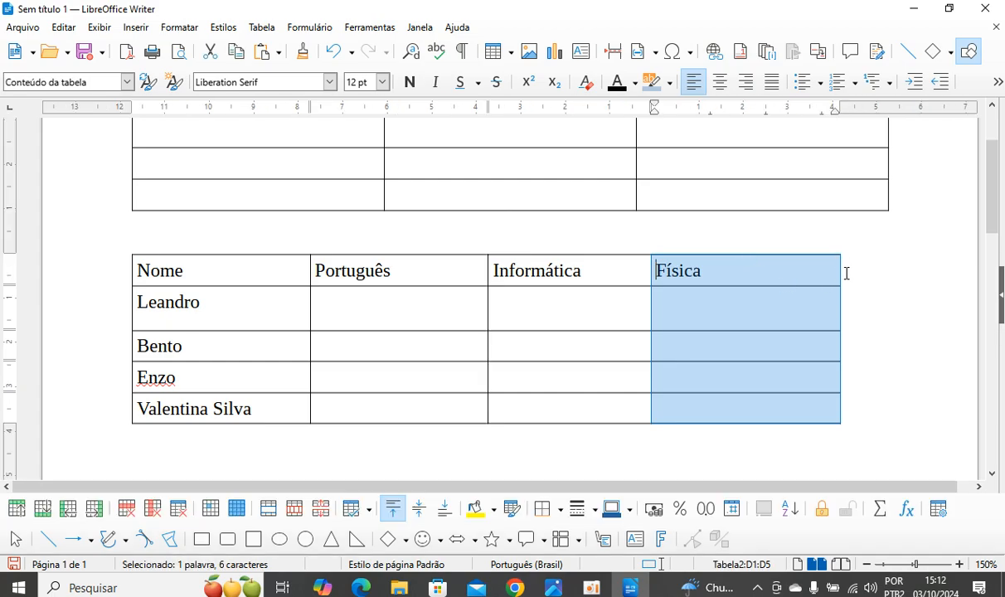
pyautogui.click(839, 270)
pyautogui.moveTo(837, 264); pyautogui.dragTo(789, 273)
# Insert two columns after the Física column of the second table and undo the insertion
pyautogui.click(740, 247)
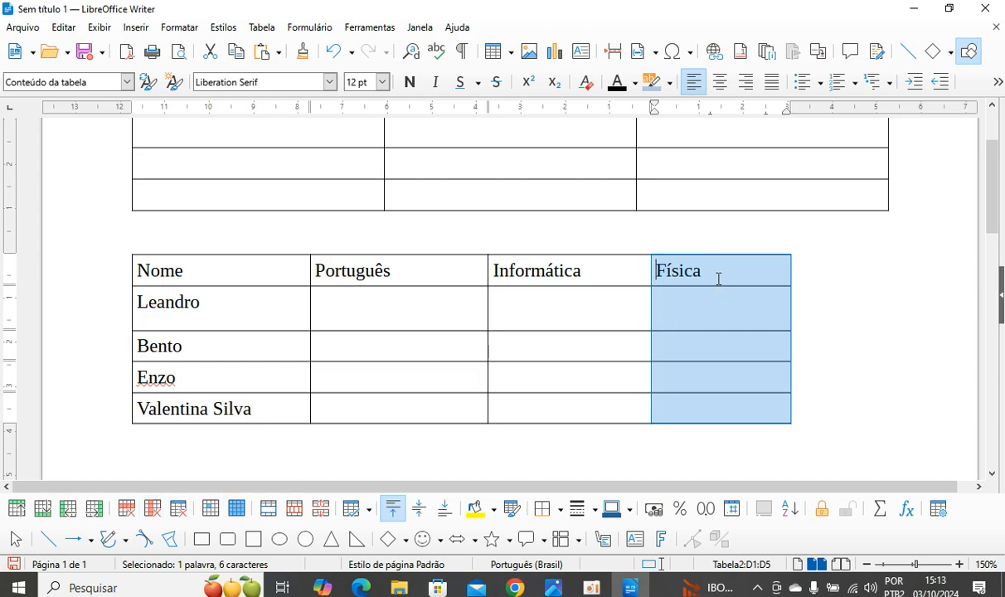
pyautogui.click(262, 27)
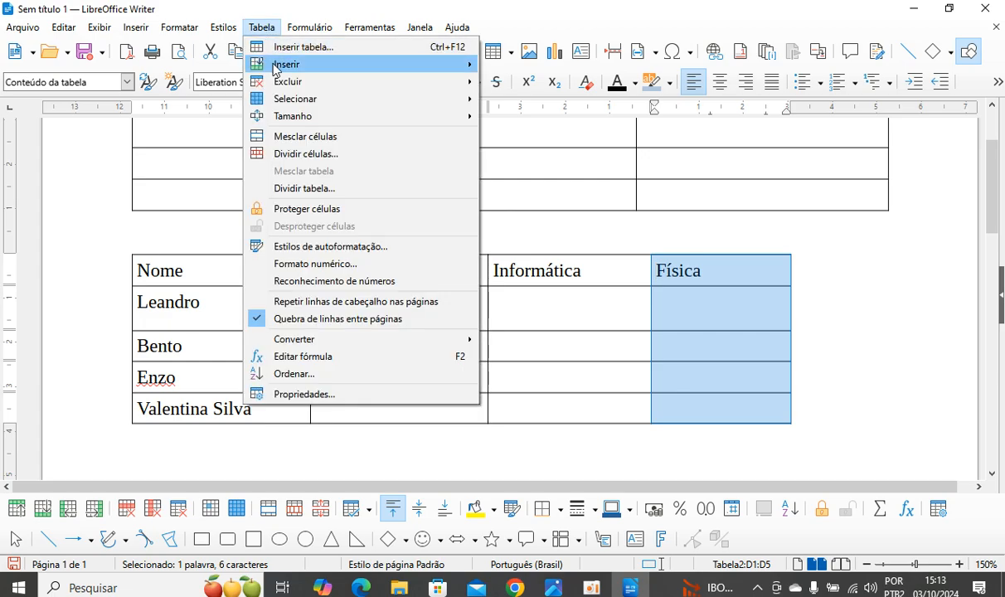
pyautogui.moveTo(259, 64)
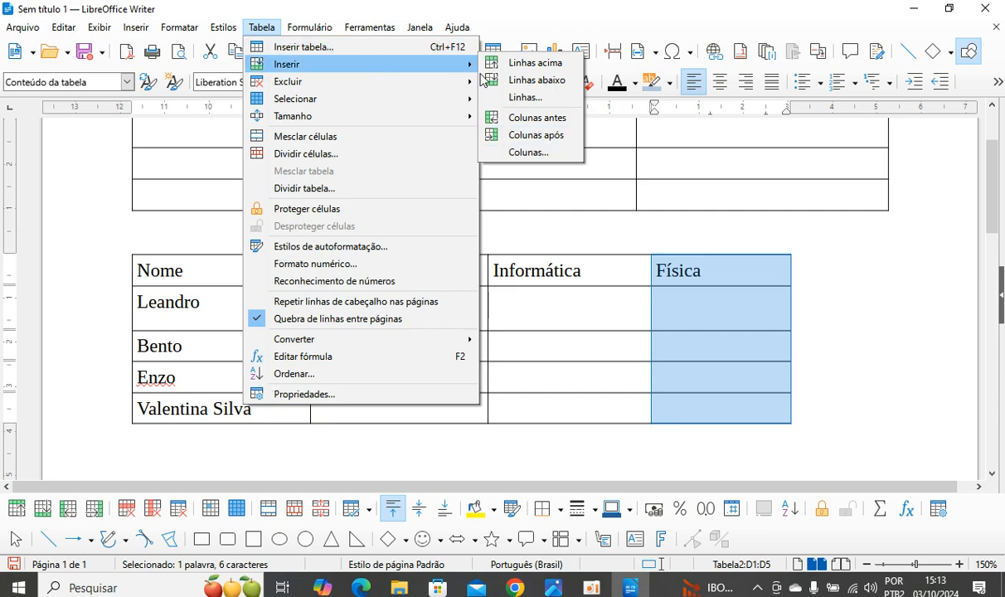
pyautogui.click(548, 155)
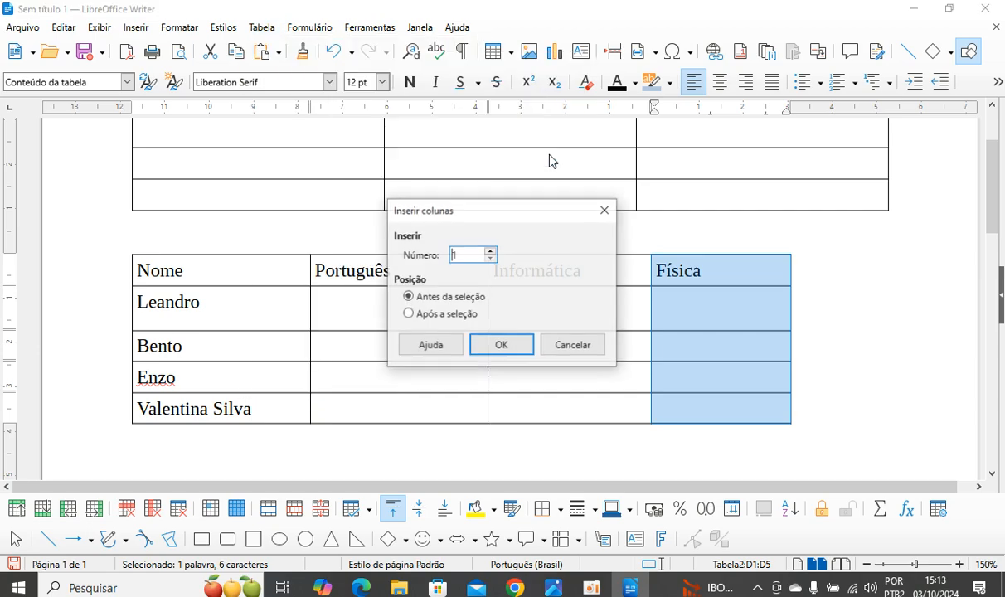
pyautogui.click(491, 251)
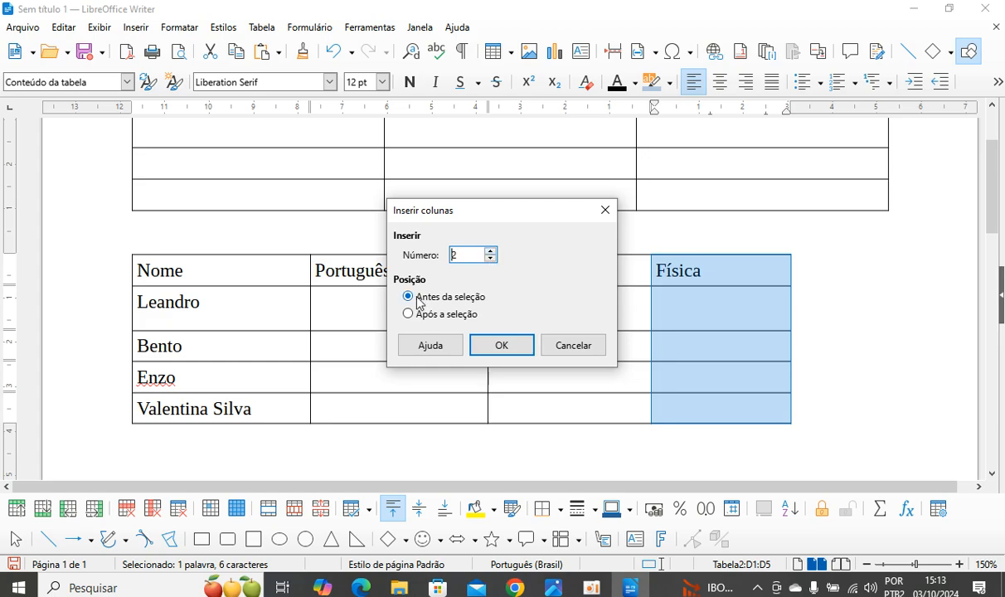
pyautogui.click(409, 315)
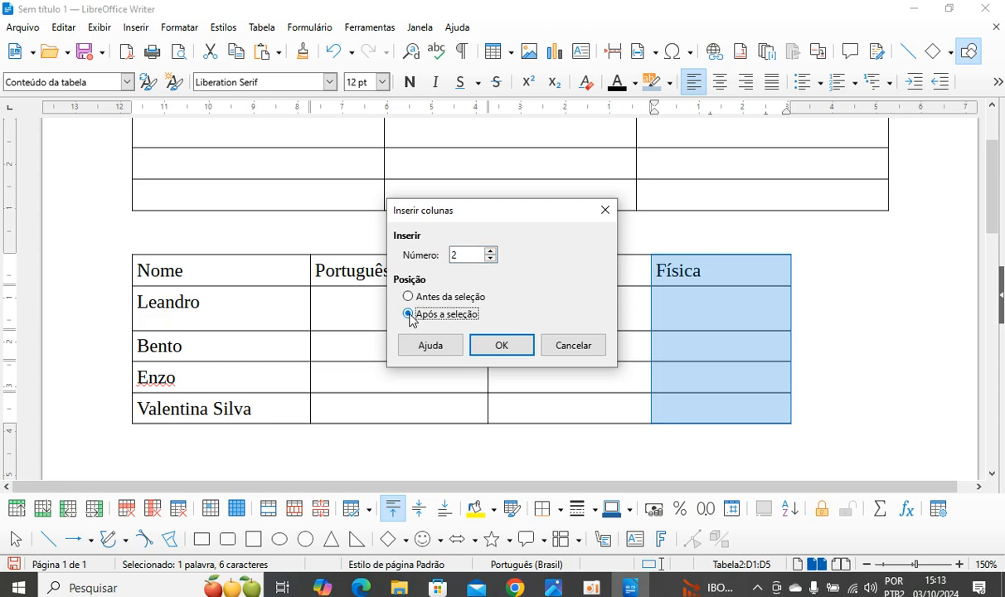
pyautogui.click(501, 345)
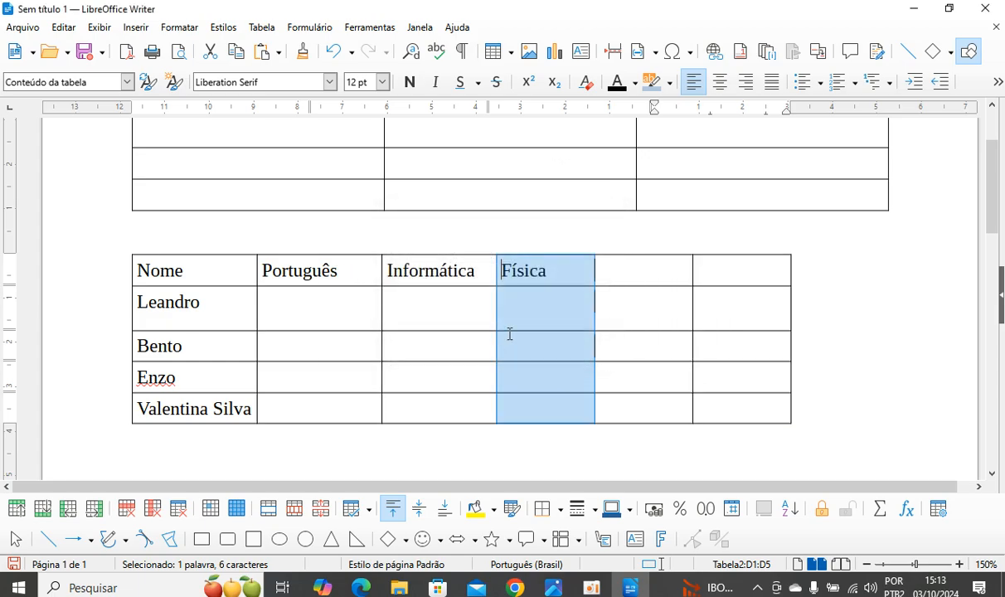
pyautogui.click(621, 302)
pyautogui.click(646, 267)
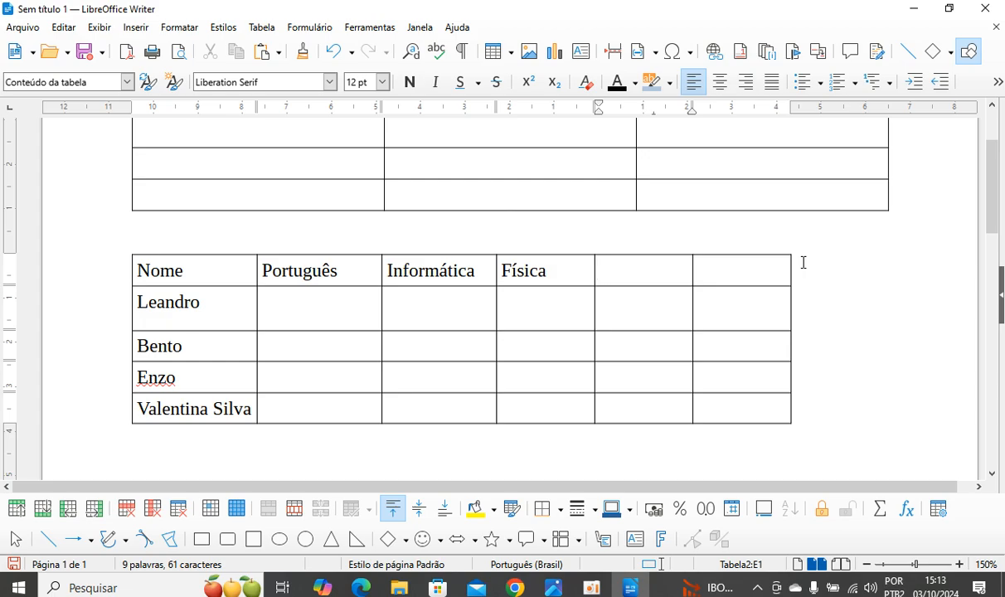
pyautogui.hotkey('ctrl', 'z')
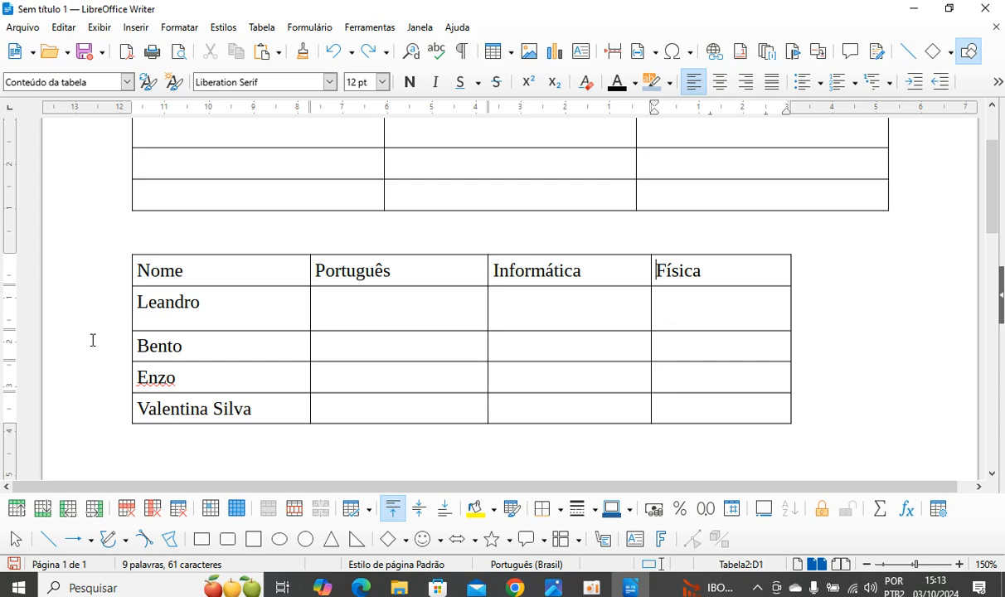
# Reduce the first student row's height in the second table to match the other rows
pyautogui.moveTo(189, 330); pyautogui.dragTo(204, 305)
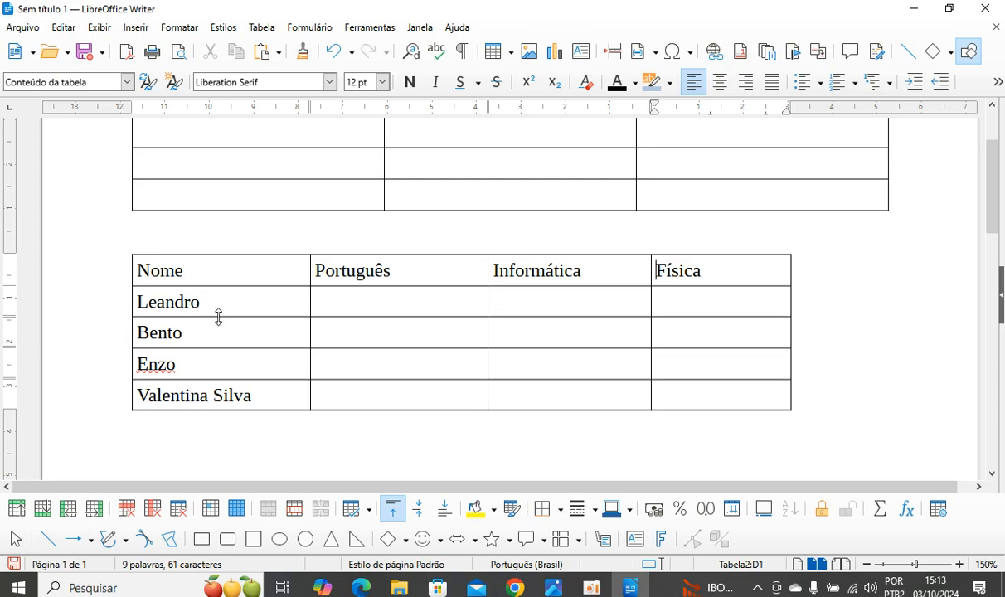
pyautogui.click(122, 332)
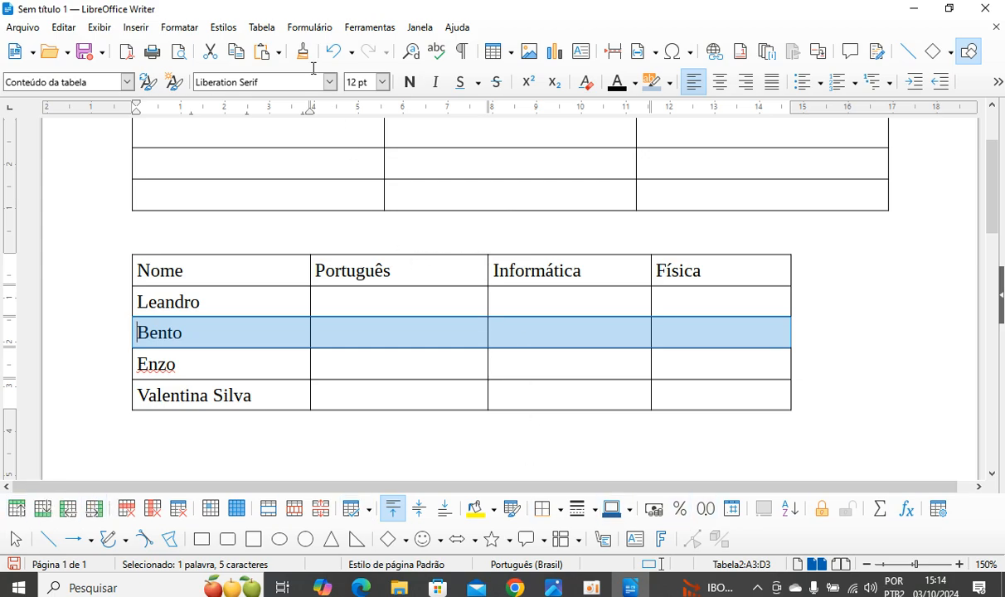
pyautogui.click(263, 31)
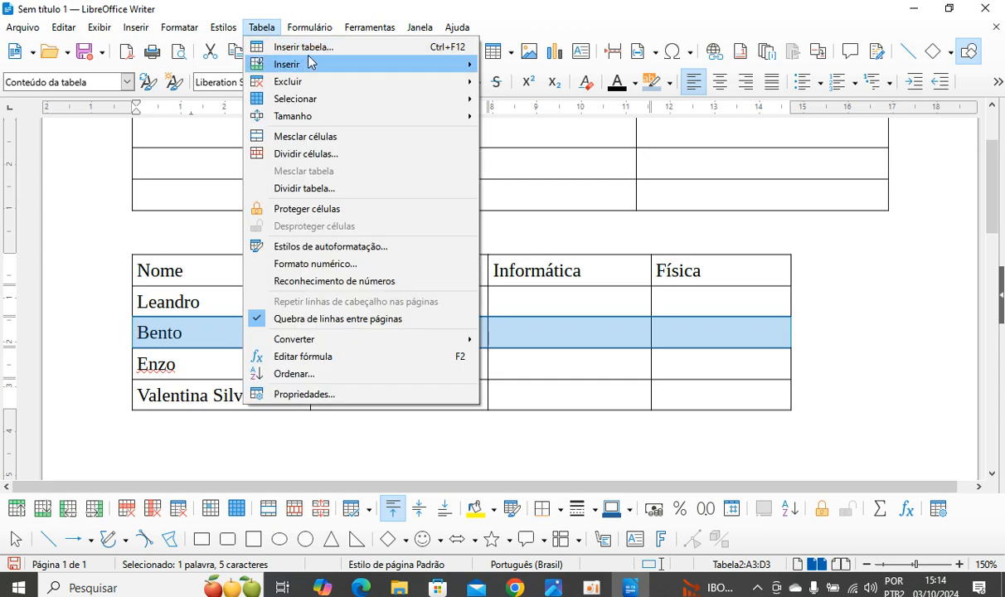
pyautogui.moveTo(308, 65)
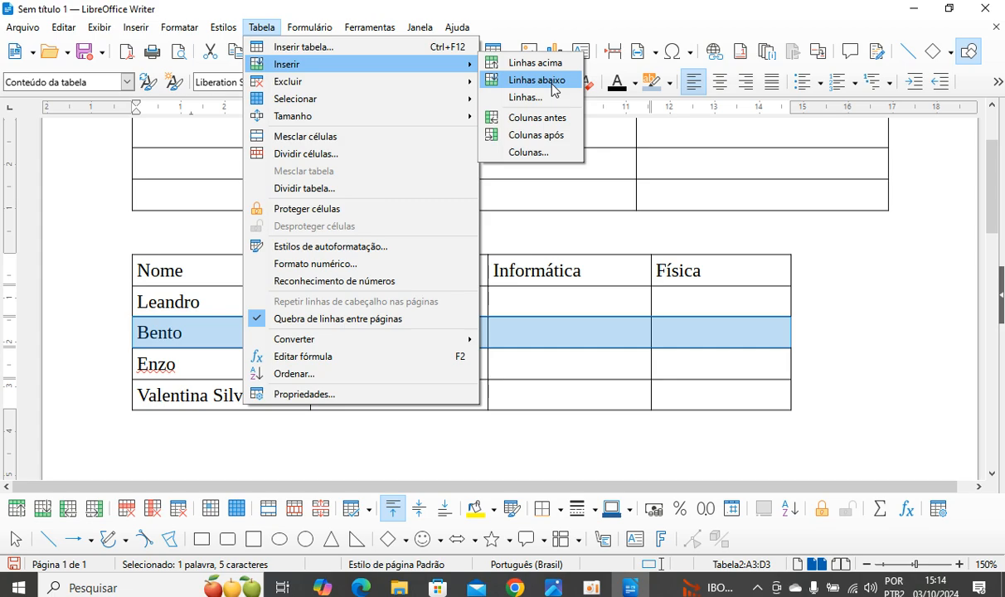
pyautogui.click(498, 97)
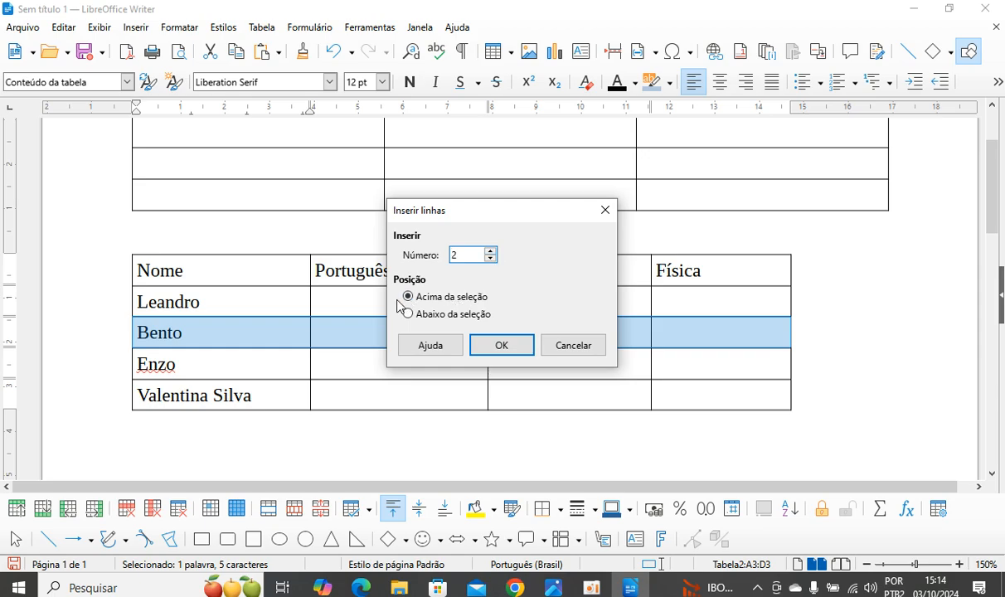
pyautogui.click(490, 251)
pyautogui.click(600, 211)
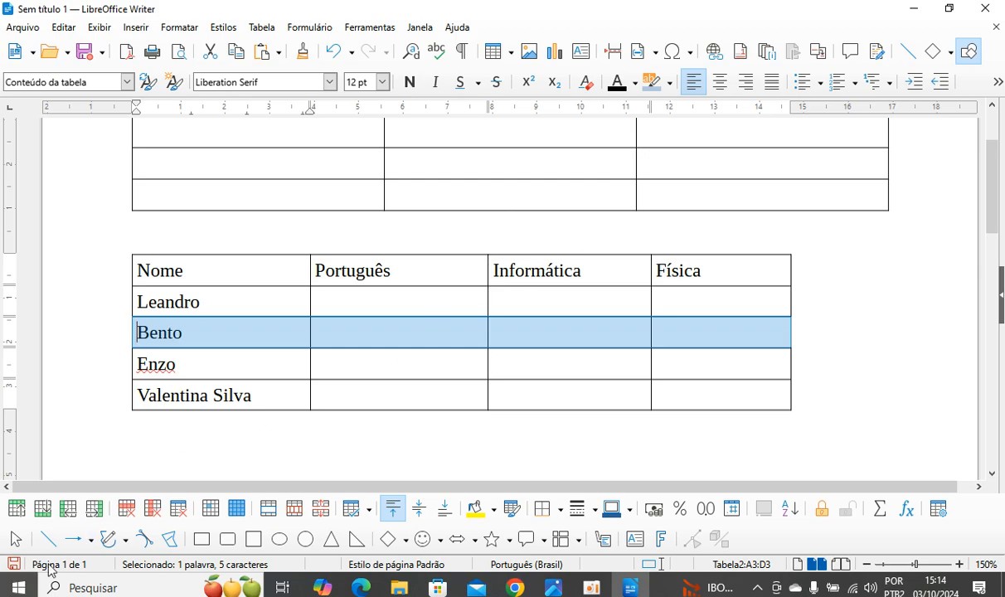
pyautogui.click(262, 28)
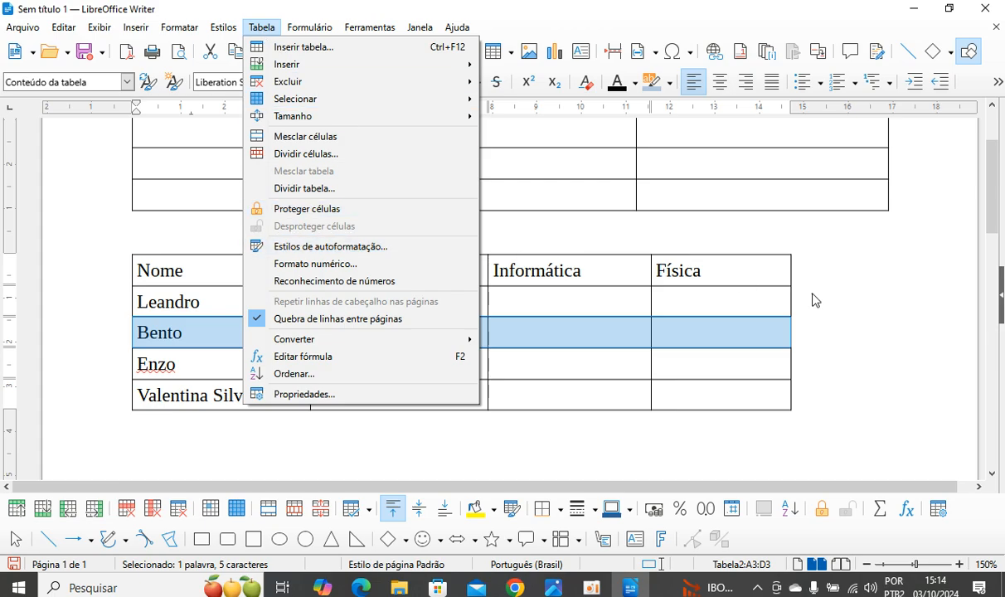
pyautogui.click(863, 302)
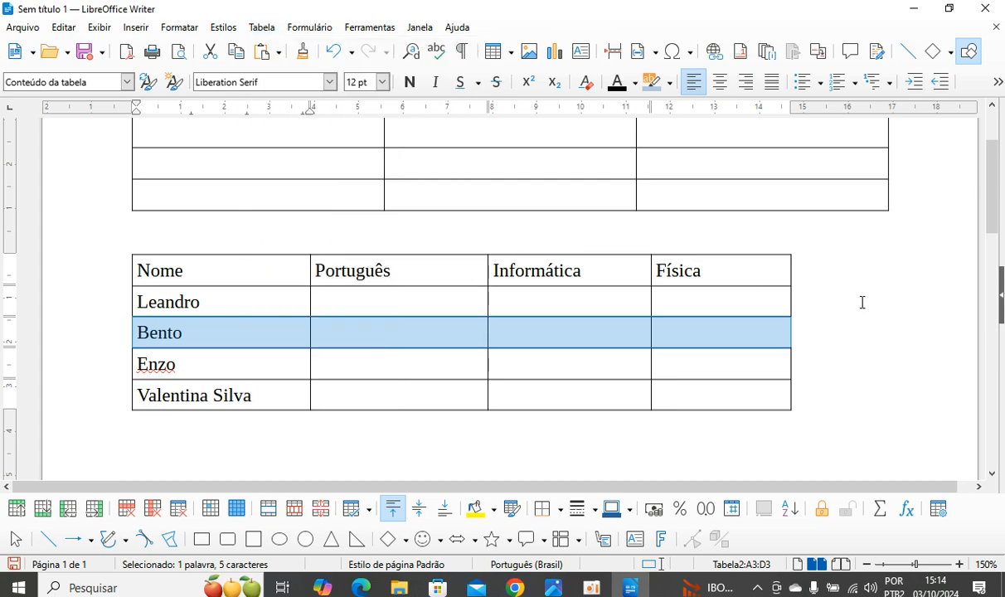
pyautogui.click(862, 303)
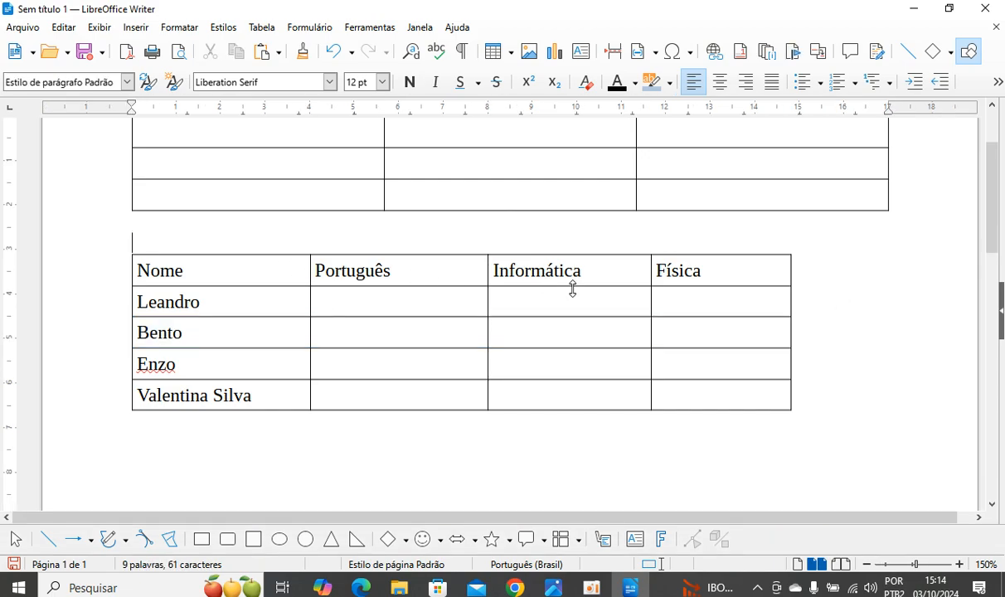
# Enable Adaptar largura da tabela and Ajustar colunas proporcionalmente in the second table's column properties and apply them
pyautogui.moveTo(152, 267); pyautogui.dragTo(776, 399)
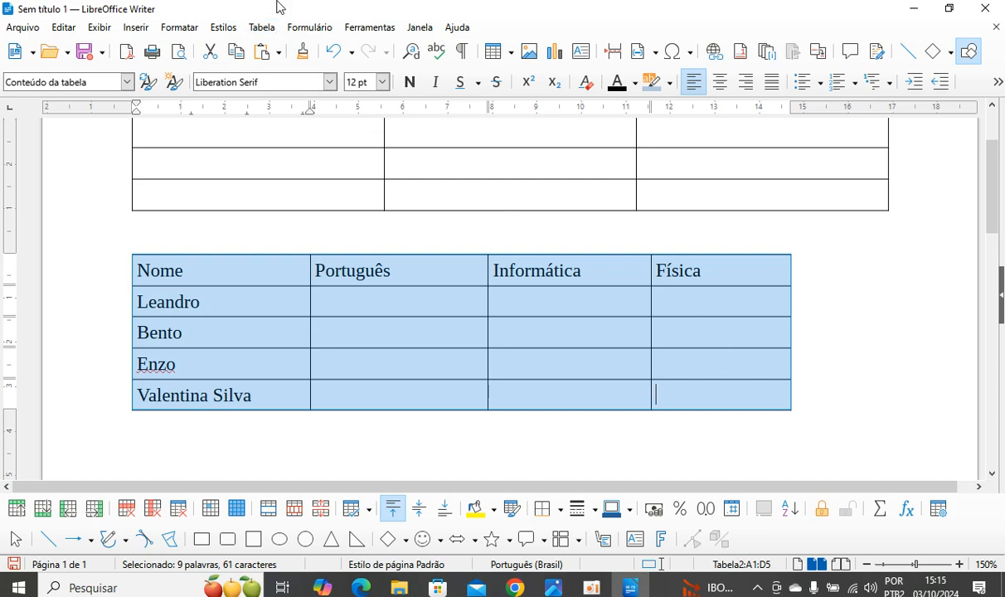
pyautogui.click(262, 30)
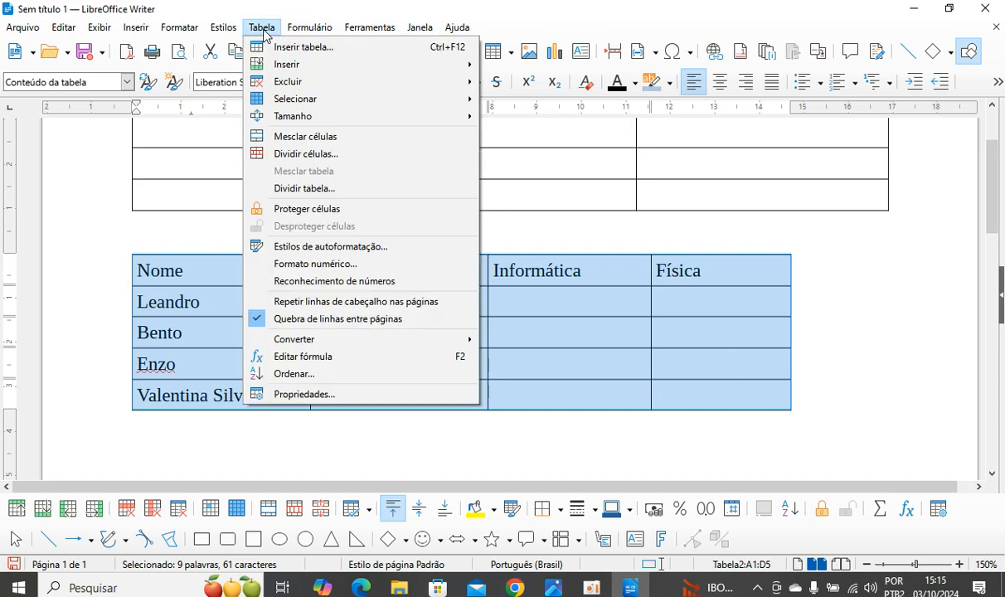
pyautogui.click(303, 395)
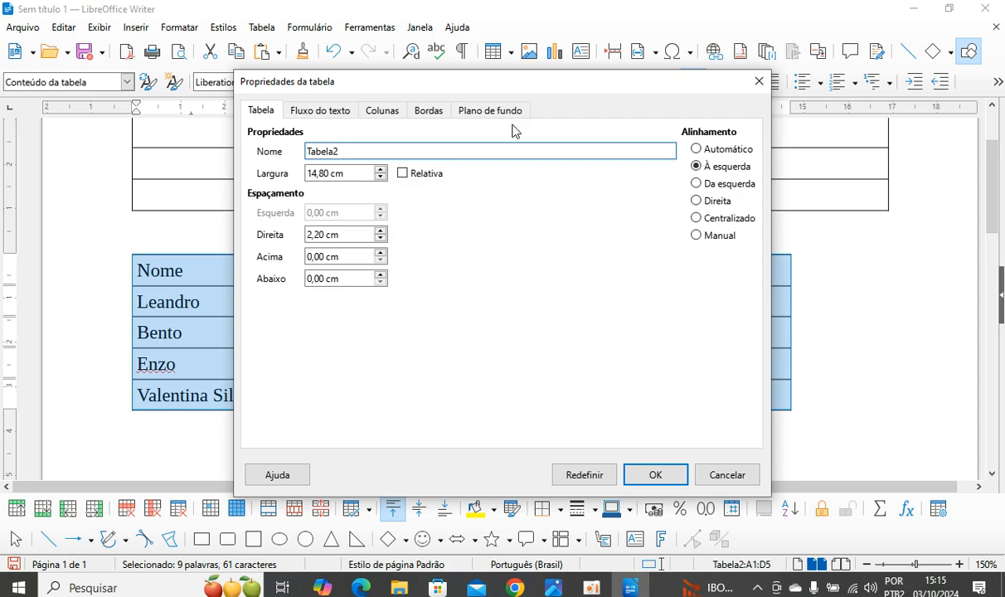
pyautogui.click(313, 117)
pyautogui.click(387, 111)
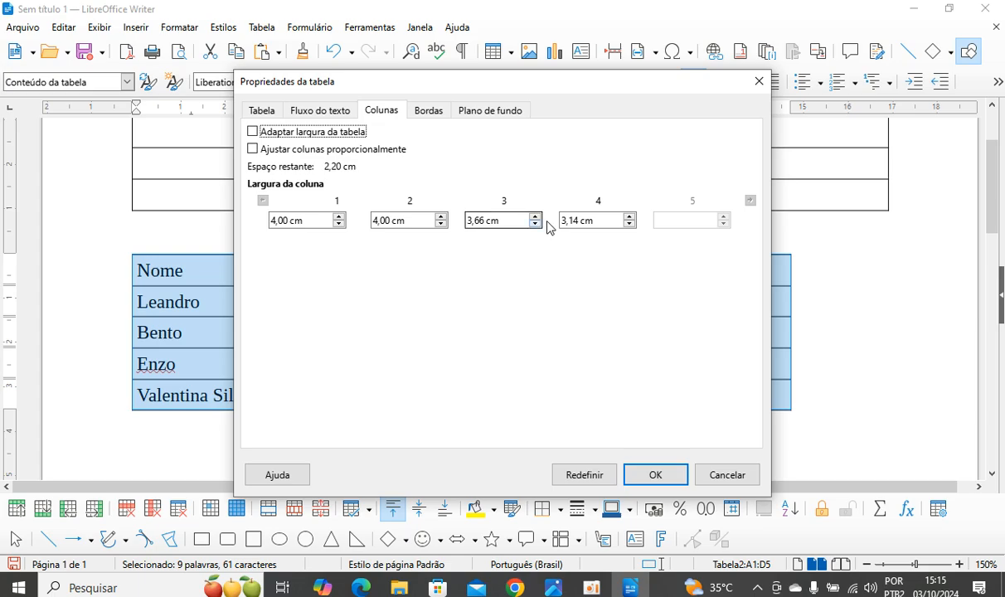
pyautogui.click(253, 132)
pyautogui.click(253, 149)
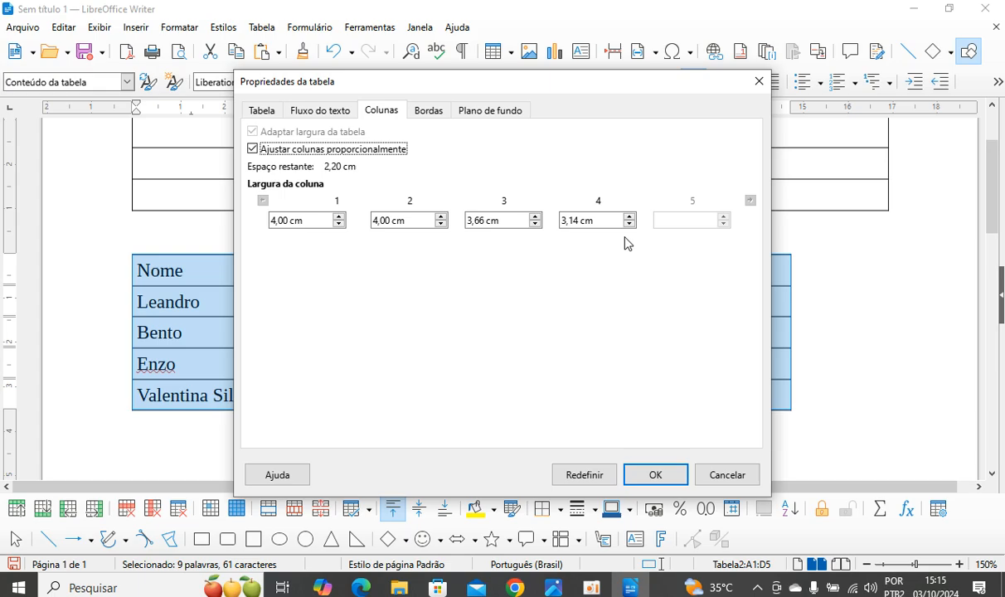
pyautogui.click(657, 476)
pyautogui.click(620, 302)
pyautogui.press('Tab')
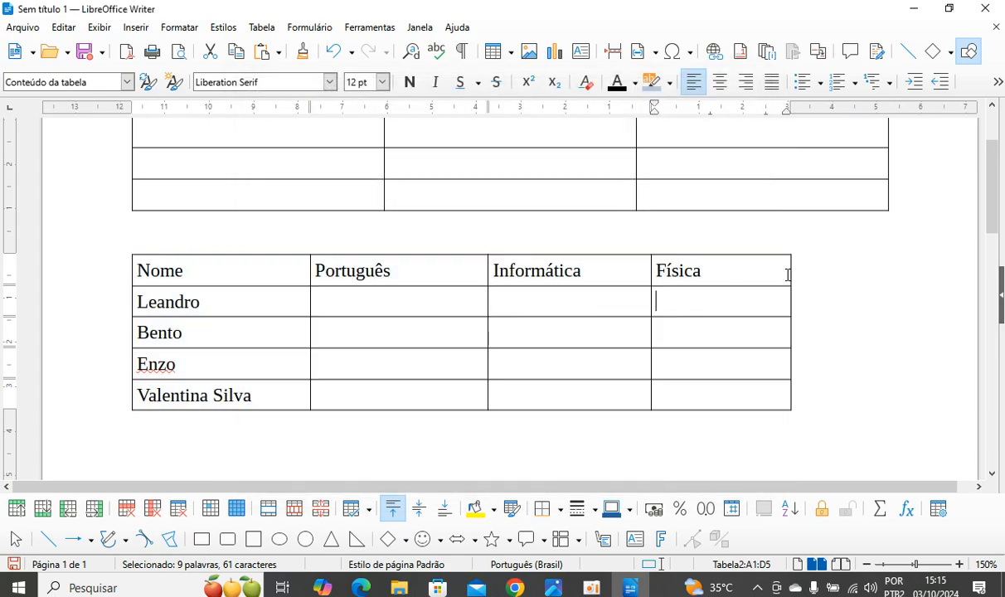
# Widen the second table to the page's text margin and redistribute its column borders to about 4.4, 4.6, 4.3 and 3.7 cm
pyautogui.click(753, 271)
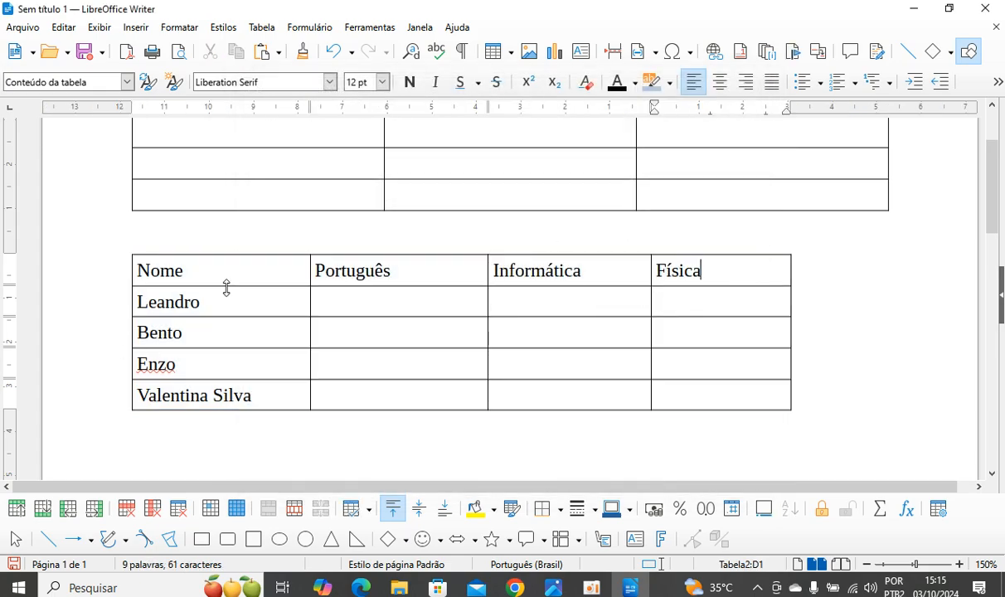
pyautogui.moveTo(231, 249); pyautogui.dragTo(345, 259)
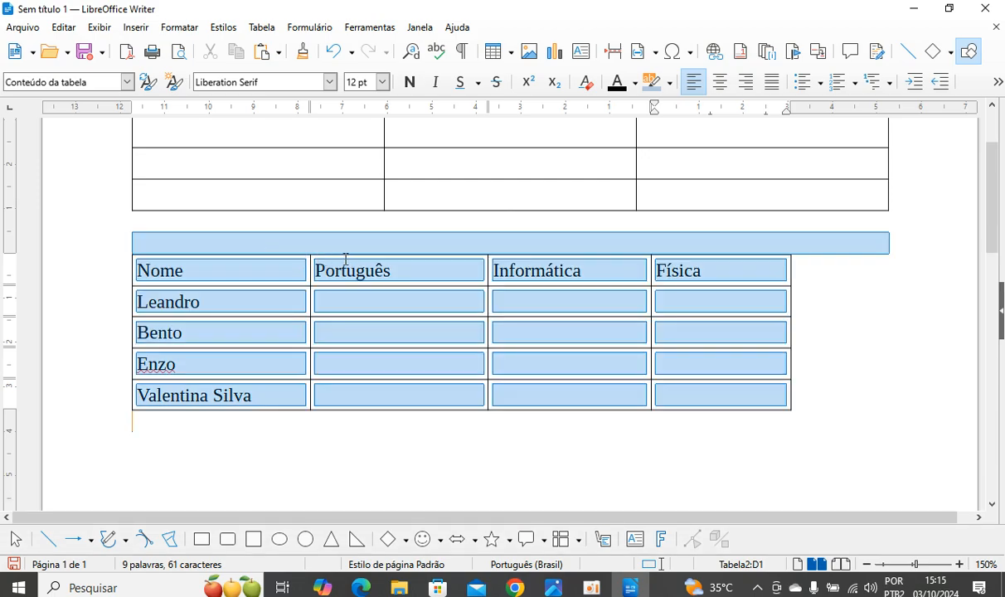
pyautogui.click(759, 270)
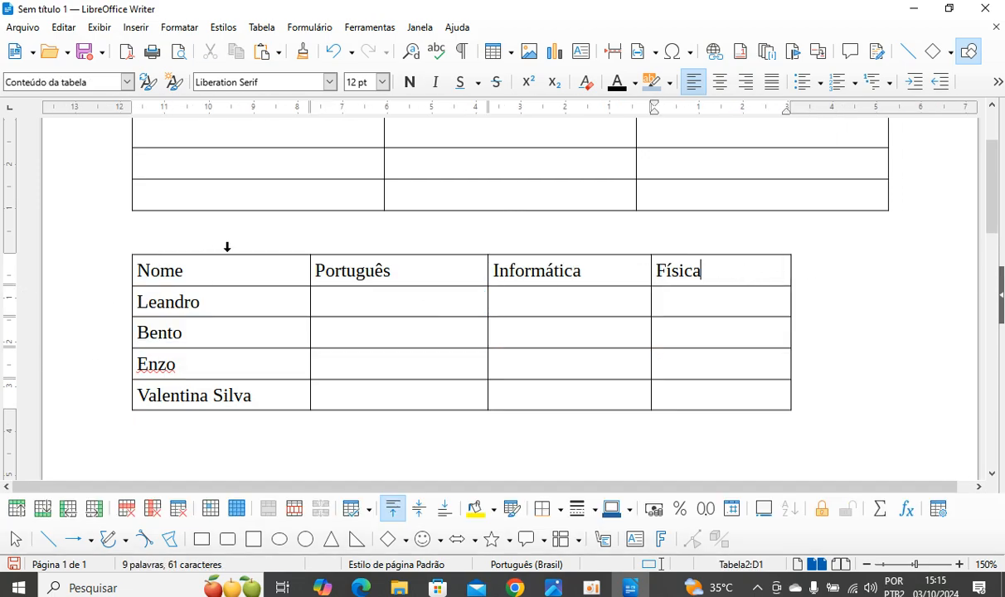
pyautogui.moveTo(790, 266); pyautogui.dragTo(887, 269)
pyautogui.moveTo(652, 269); pyautogui.dragTo(724, 262)
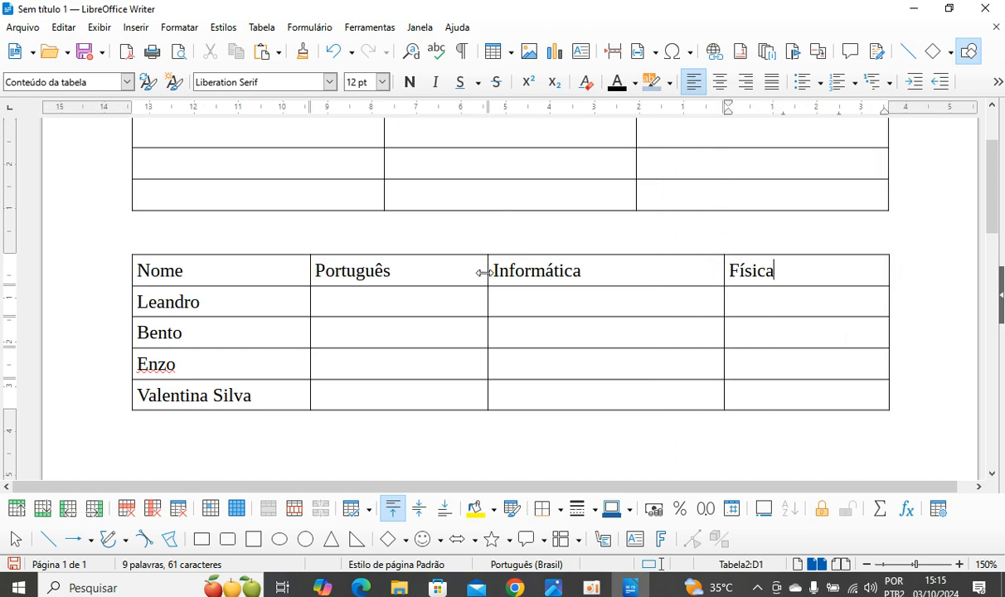
pyautogui.moveTo(488, 270); pyautogui.dragTo(534, 270)
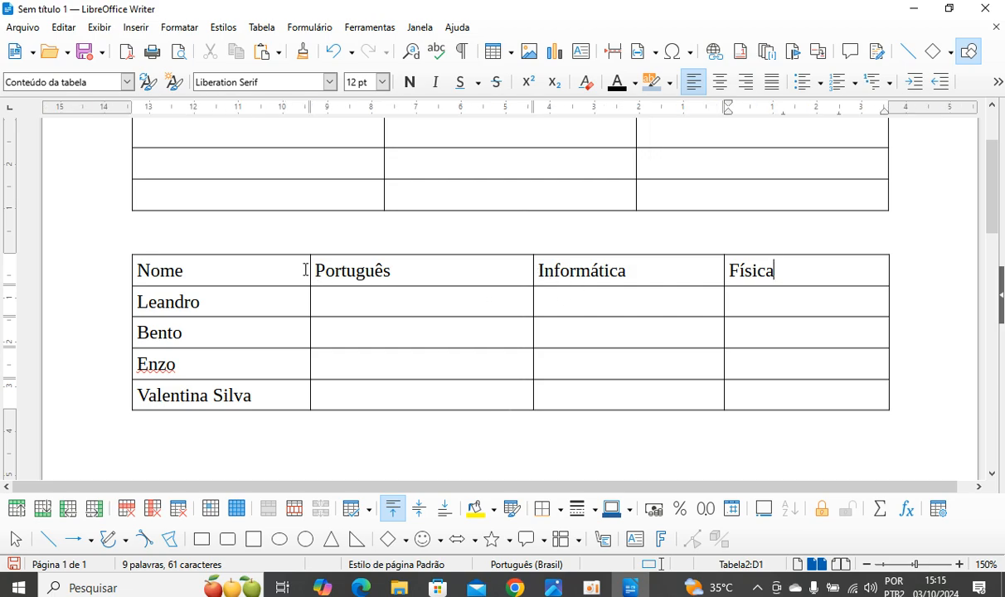
pyautogui.click(344, 303)
pyautogui.moveTo(310, 263); pyautogui.dragTo(329, 263)
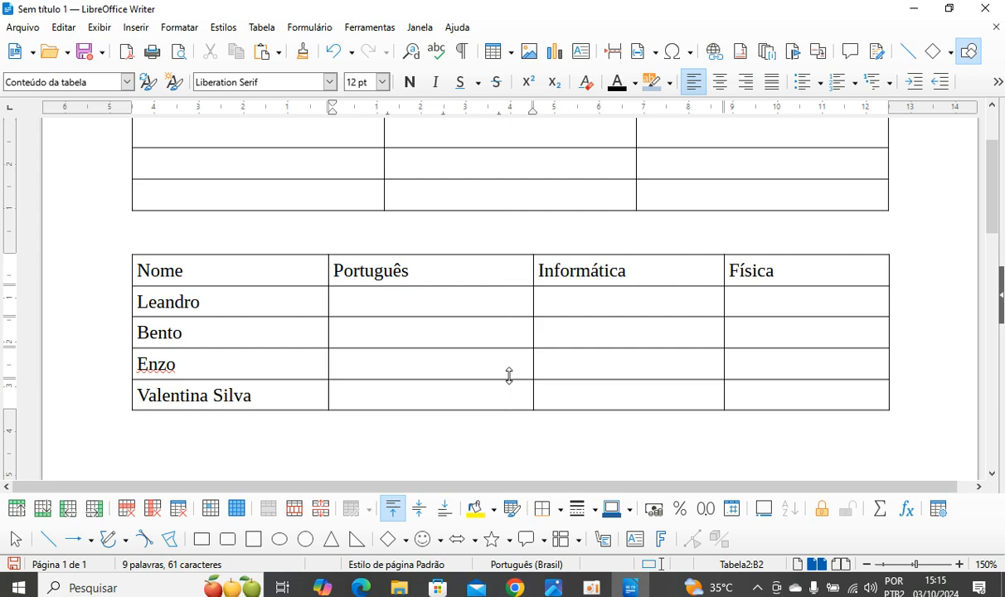
# Open the column properties of the entire second table and enable Adaptar largura da tabela, leaving Ajustar colunas proporcionalmente off
pyautogui.press('Down')
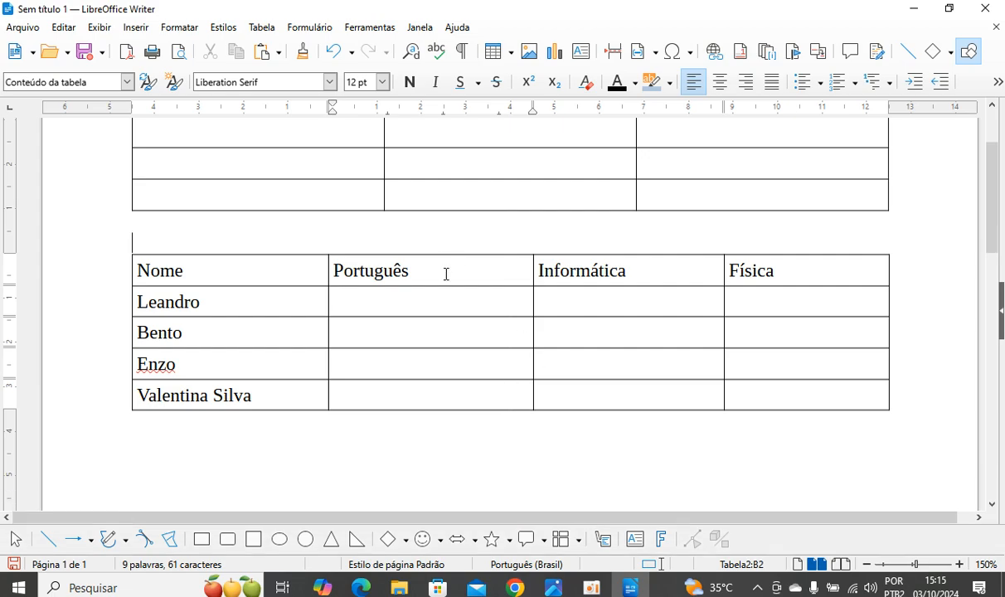
pyautogui.moveTo(204, 286); pyautogui.dragTo(857, 391)
pyautogui.click(247, 32)
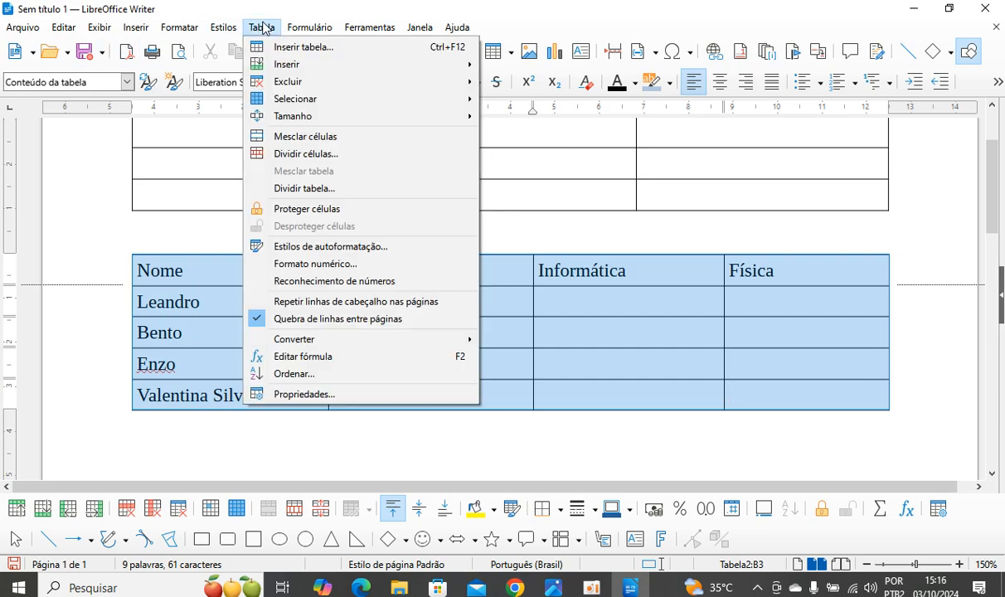
pyautogui.click(347, 394)
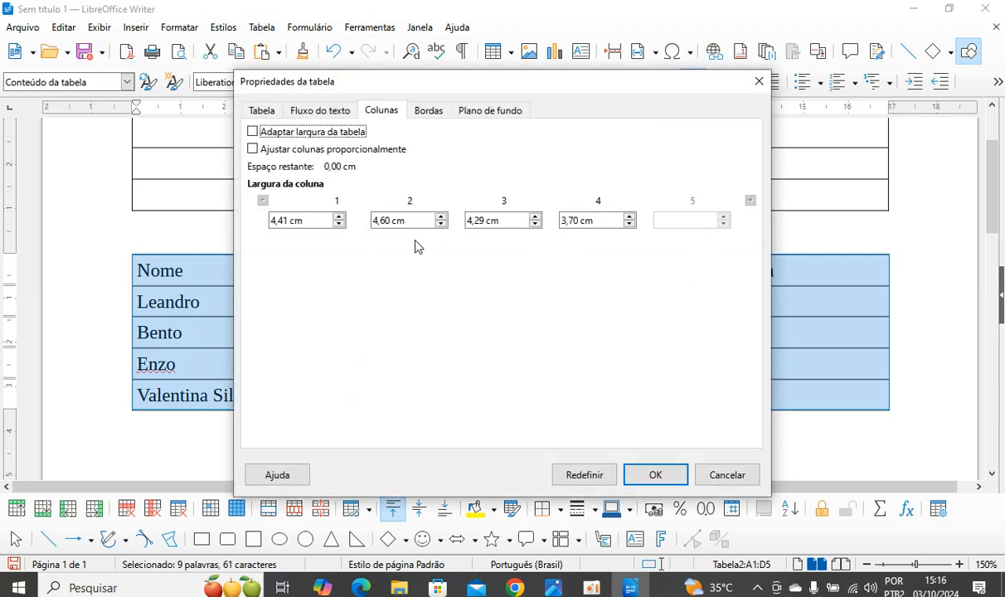
pyautogui.click(252, 148)
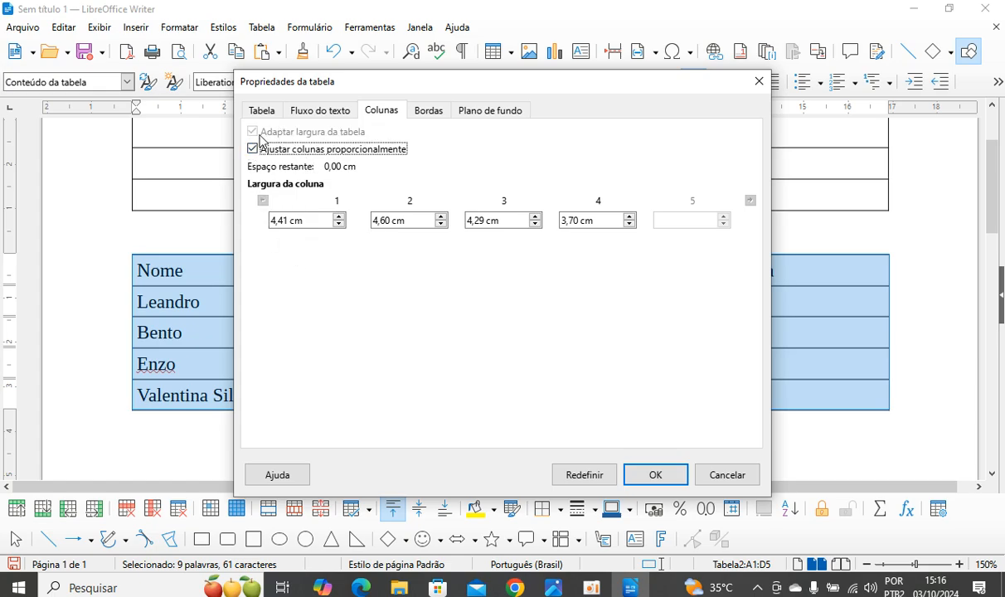
pyautogui.click(252, 149)
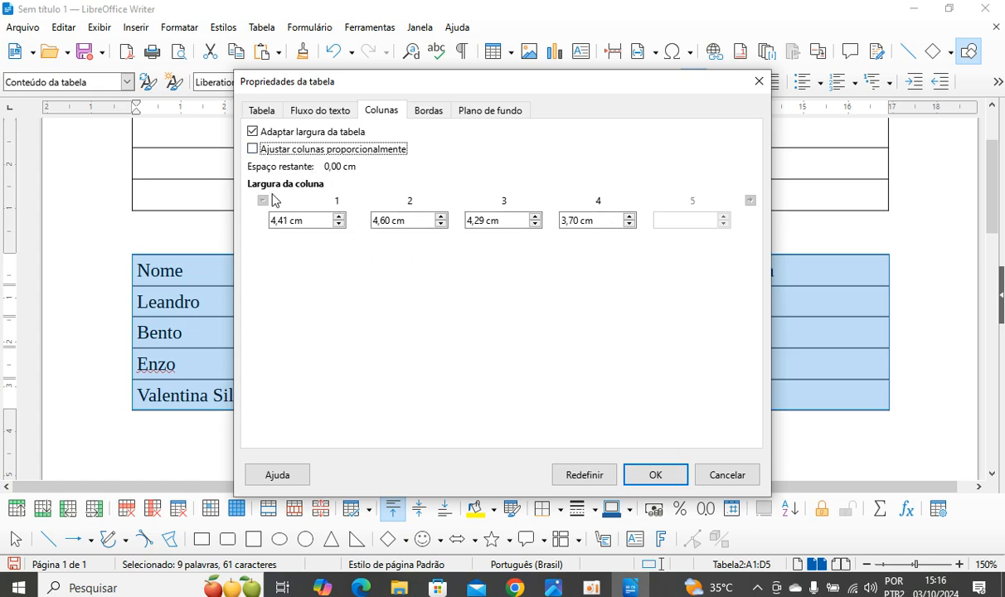
pyautogui.click(252, 149)
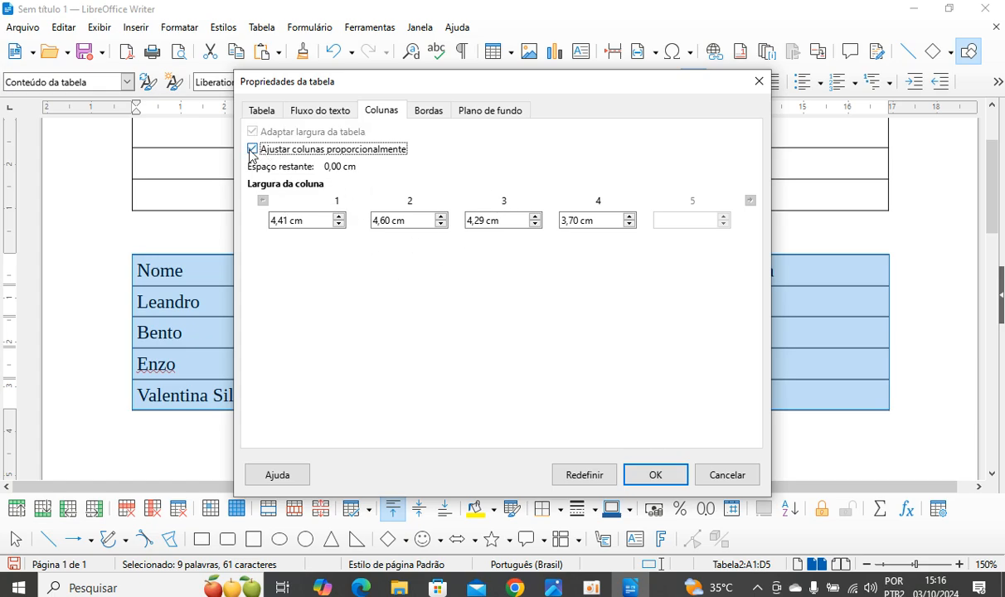
pyautogui.click(252, 149)
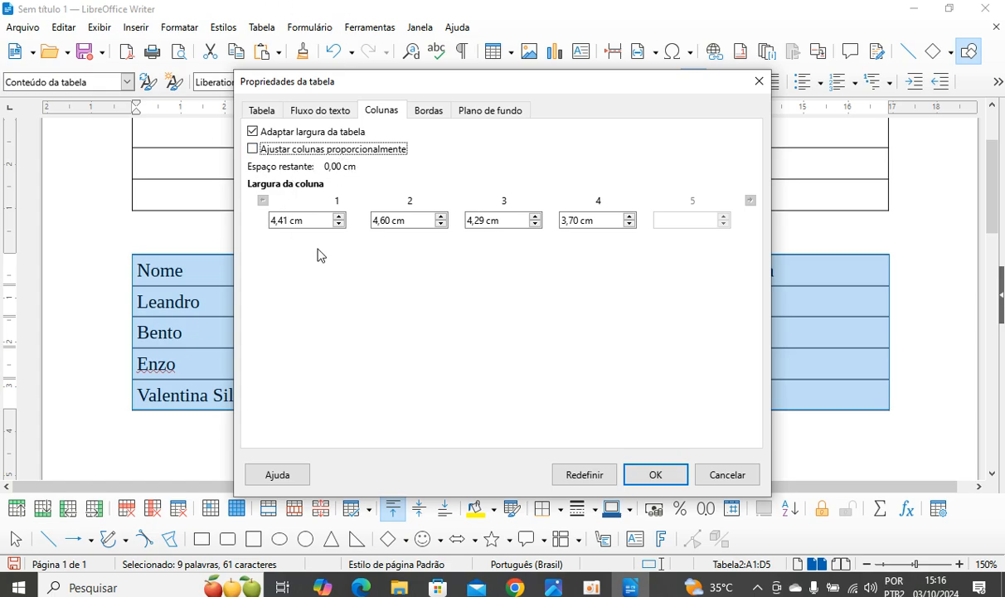
# Set the second table's fourth column width to 2,00 cm
pyautogui.click(305, 220)
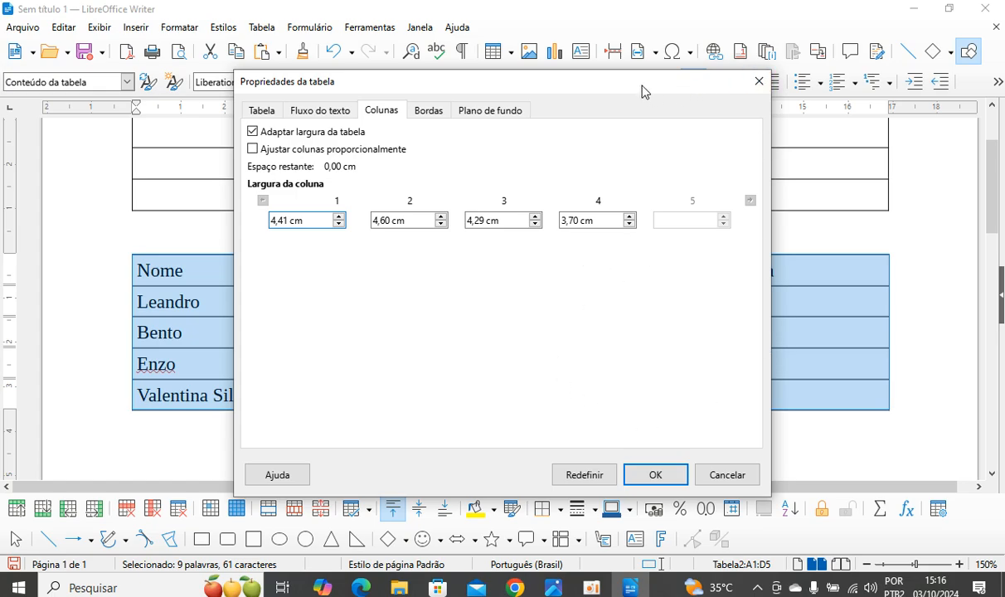
pyautogui.moveTo(643, 89); pyautogui.dragTo(677, 103)
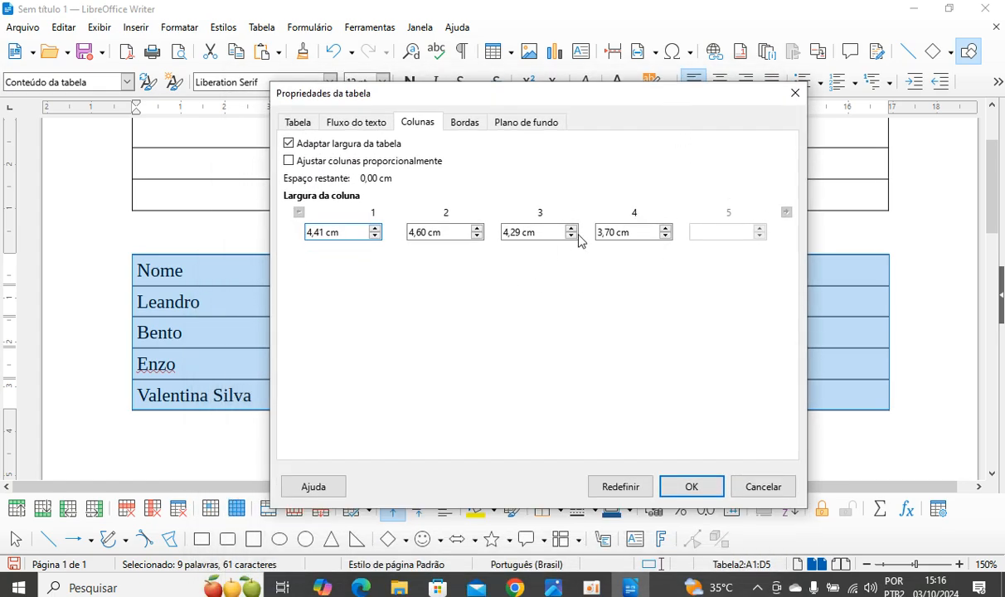
pyautogui.click(670, 235)
pyautogui.click(665, 236)
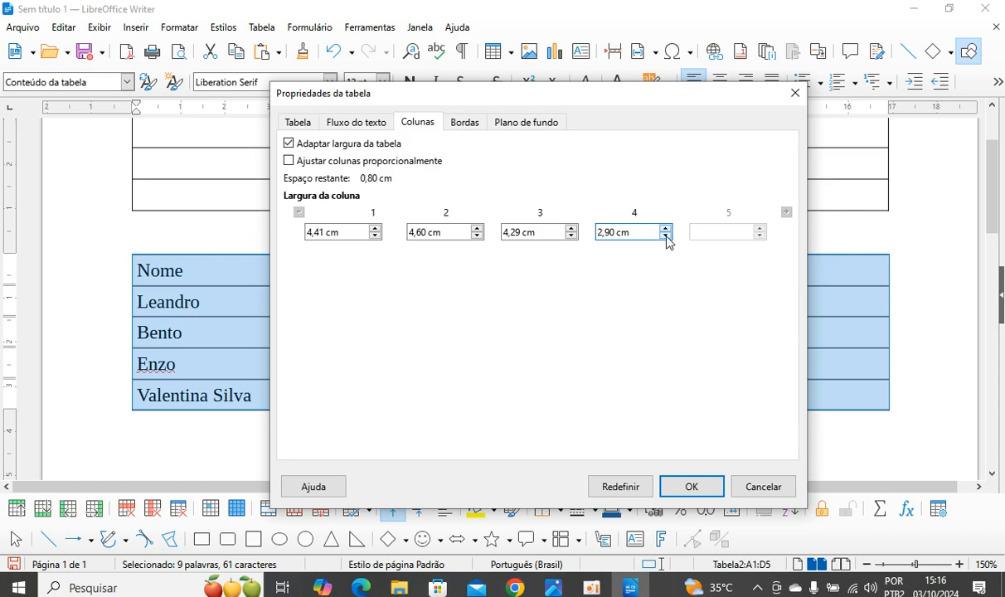
pyautogui.click(666, 237)
pyautogui.click(666, 236)
pyautogui.click(666, 236)
pyautogui.click(666, 236)
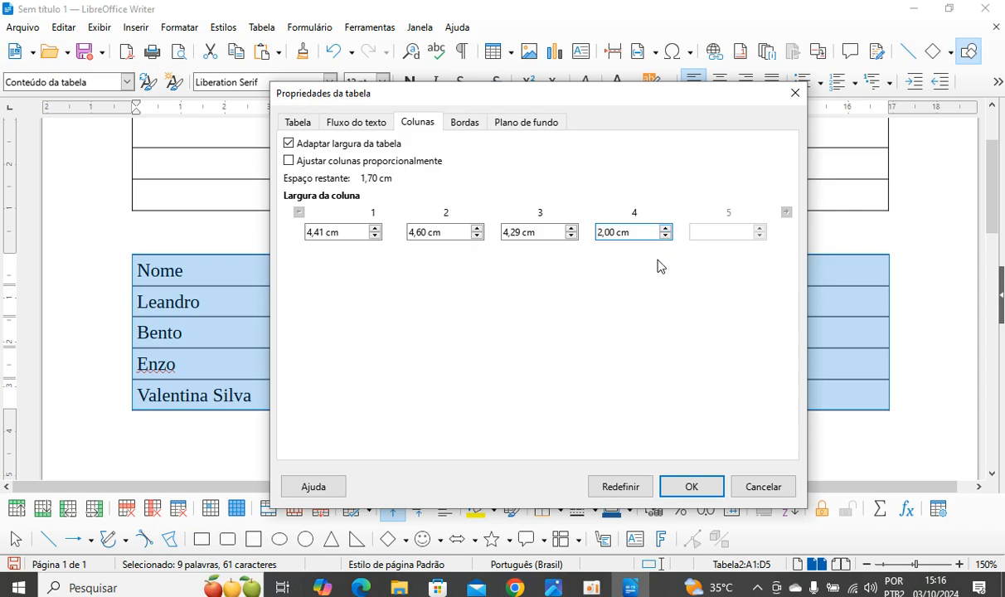
# Enable Ajustar colunas proporcionalmente and reduce the third column's width to 3,60 cm
pyautogui.click(288, 161)
pyautogui.click(571, 236)
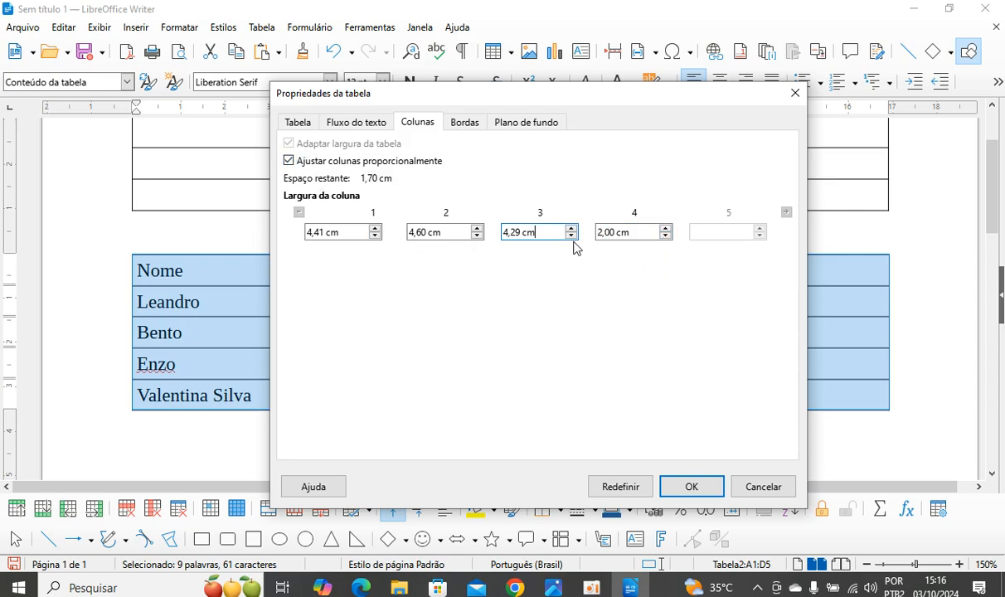
pyautogui.click(571, 236)
pyautogui.click(571, 236)
pyautogui.click(572, 236)
pyautogui.click(571, 236)
pyautogui.click(571, 236)
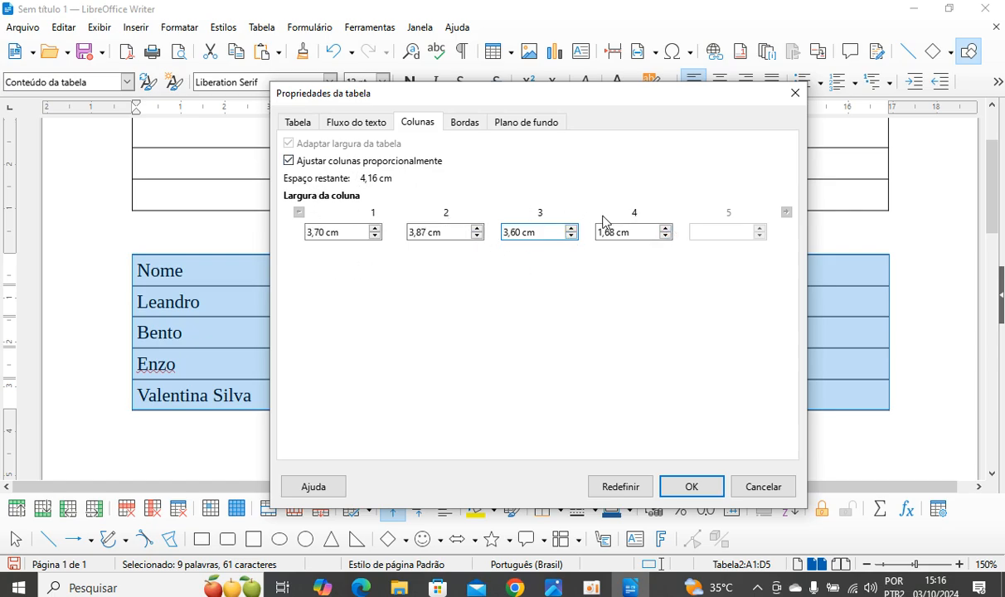
# Increase the third column's width to 4,20 cm with the proportional adjustment on
pyautogui.click(571, 228)
pyautogui.click(571, 228)
pyautogui.click(571, 228)
pyautogui.click(571, 228)
pyautogui.click(571, 228)
pyautogui.click(571, 228)
pyautogui.click(571, 228)
pyautogui.click(571, 236)
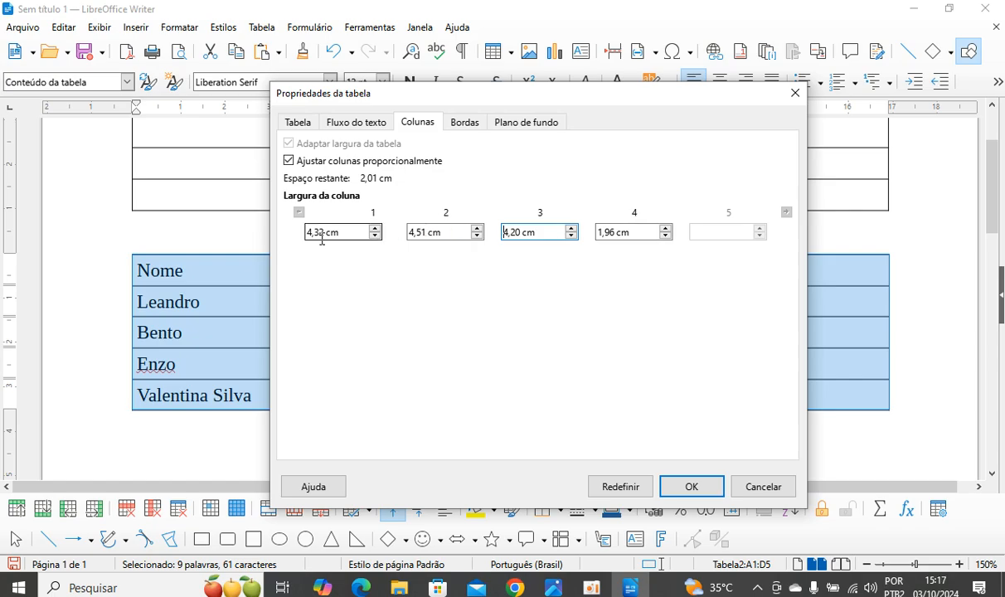
# Disable Ajustar colunas proporcionalmente and set the third column's width to 3,50 cm
pyautogui.click(289, 162)
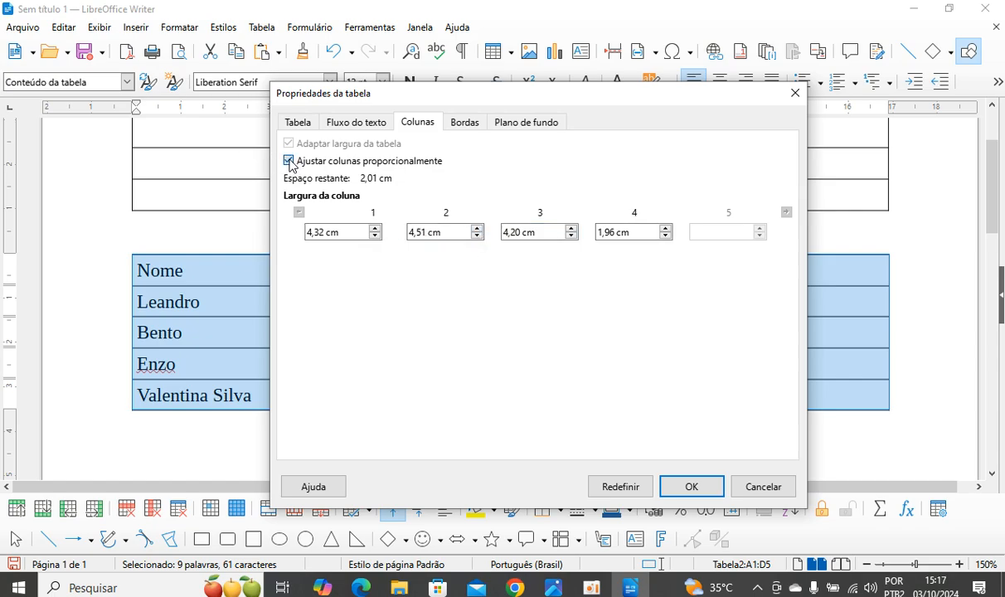
pyautogui.click(571, 237)
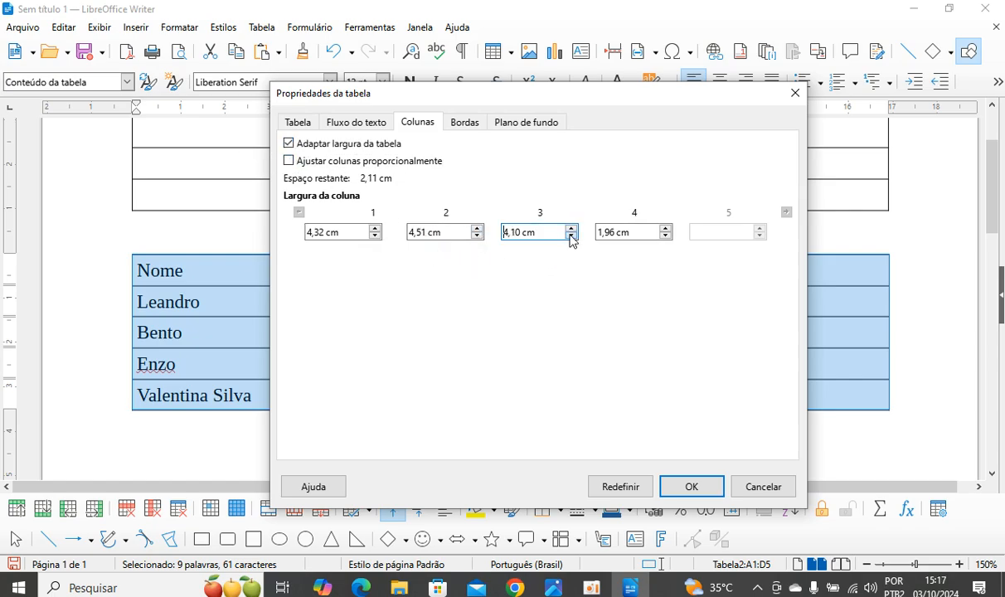
pyautogui.click(572, 237)
# Enable Ajustar colunas proporcionalmente again, set the second column's width to 4,90 cm and apply the table properties
pyautogui.click(288, 161)
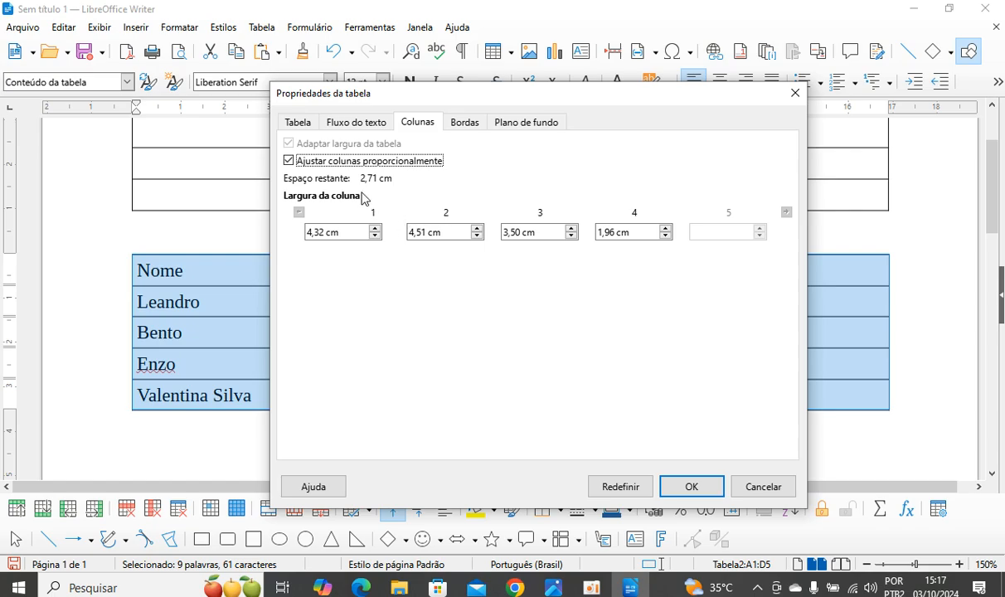
pyautogui.click(478, 229)
pyautogui.click(477, 229)
pyautogui.click(477, 228)
pyautogui.click(477, 229)
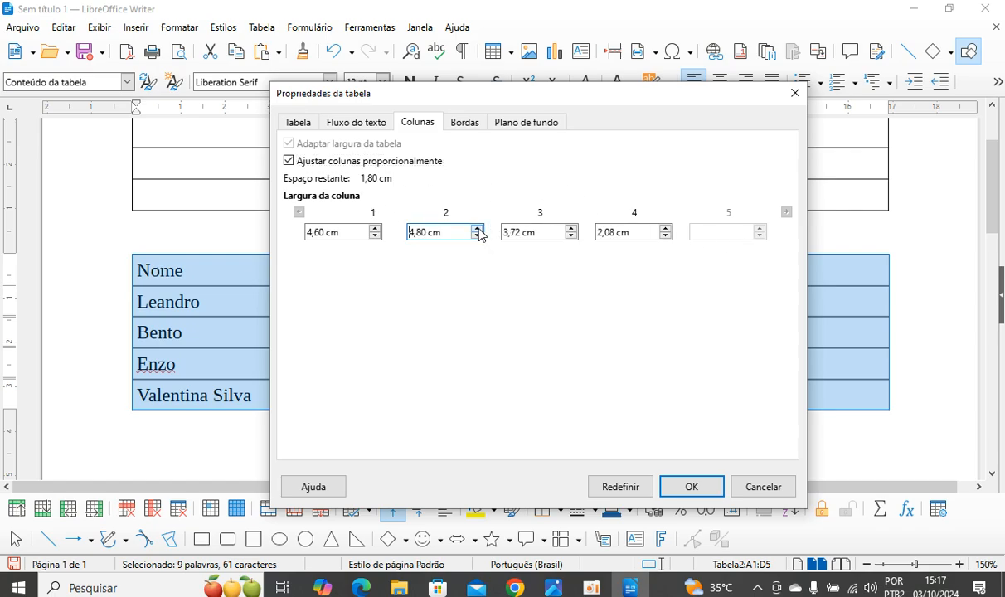
pyautogui.click(478, 229)
pyautogui.click(684, 485)
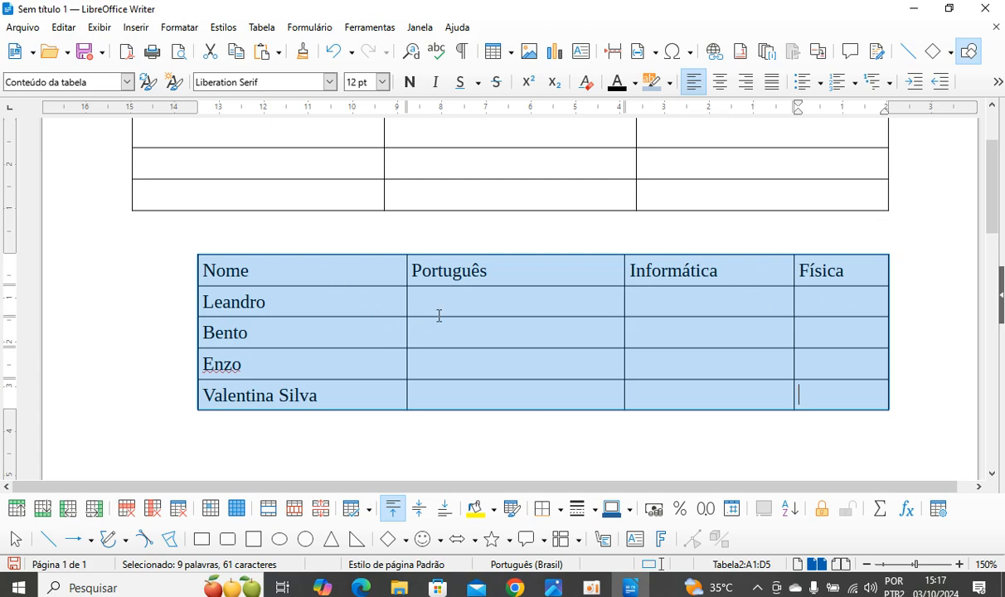
# Reopen the column properties for the whole second table and set the fourth column's width to 3,30 cm
pyautogui.click(850, 257)
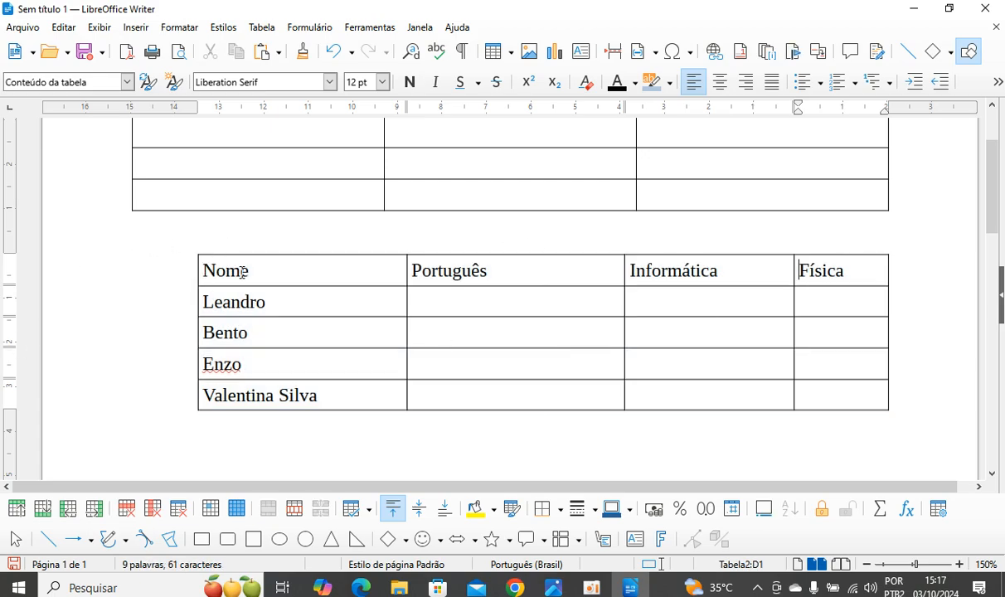
pyautogui.click(252, 246)
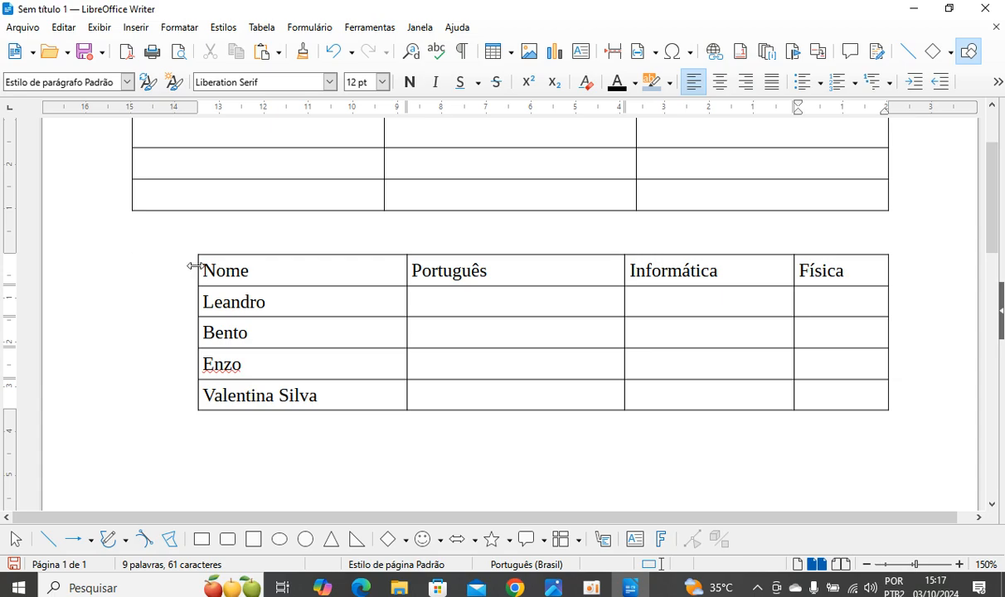
pyautogui.moveTo(204, 265); pyautogui.dragTo(895, 392)
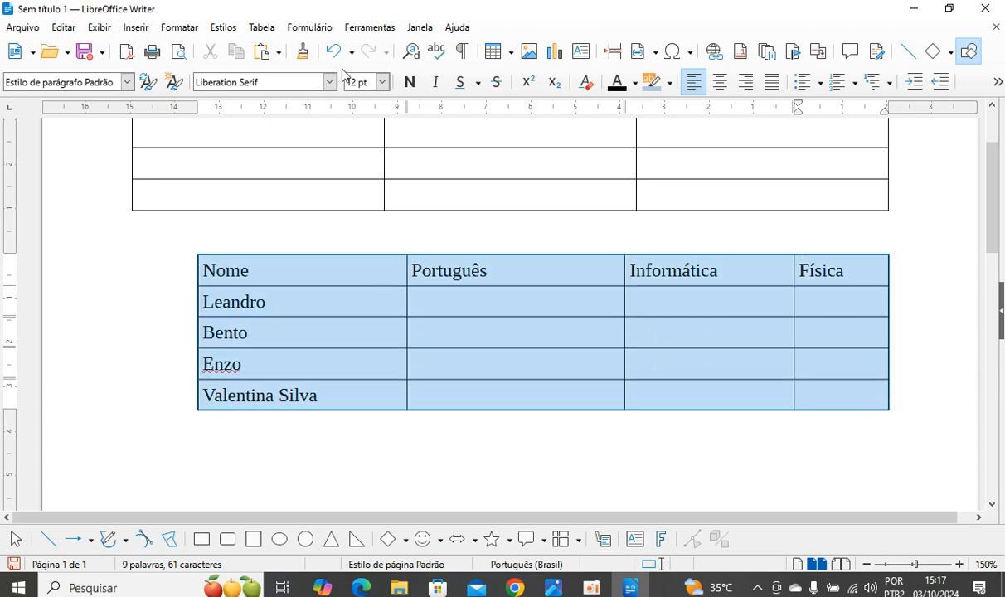
pyautogui.click(261, 27)
pyautogui.press('Escape')
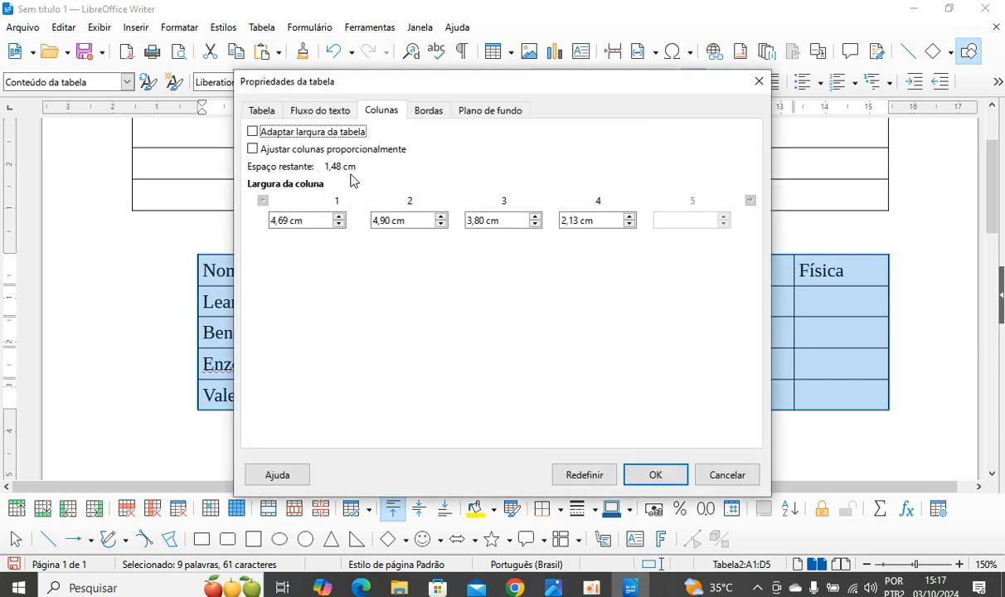
pyautogui.click(630, 217)
pyautogui.click(631, 217)
pyautogui.click(630, 217)
pyautogui.click(630, 217)
pyautogui.click(631, 218)
pyautogui.click(630, 217)
pyautogui.click(630, 218)
pyautogui.click(630, 217)
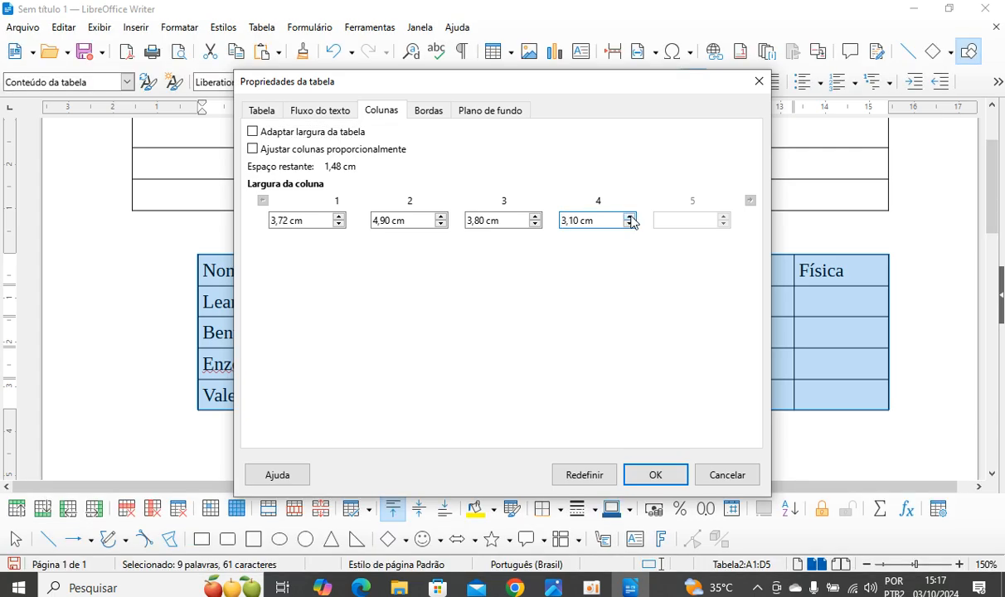
pyautogui.click(630, 217)
# Enable Adaptar largura da tabela and widen the fourth column to 4,78 cm
pyautogui.click(252, 131)
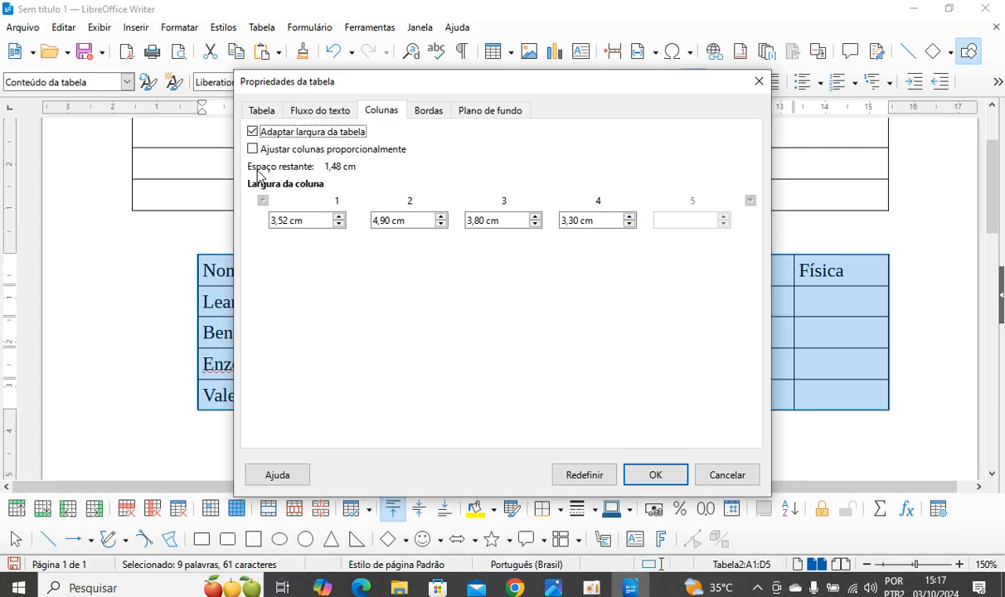
pyautogui.click(630, 217)
pyautogui.click(630, 217)
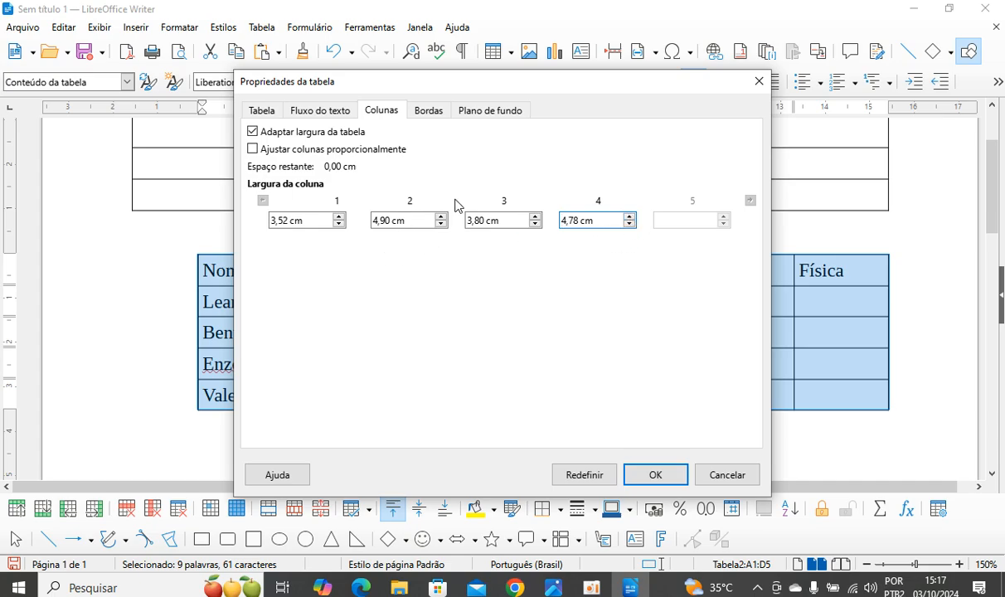
# Reduce the third column's width to 2,70 cm and the first column's width to 2,90 cm
pyautogui.click(534, 216)
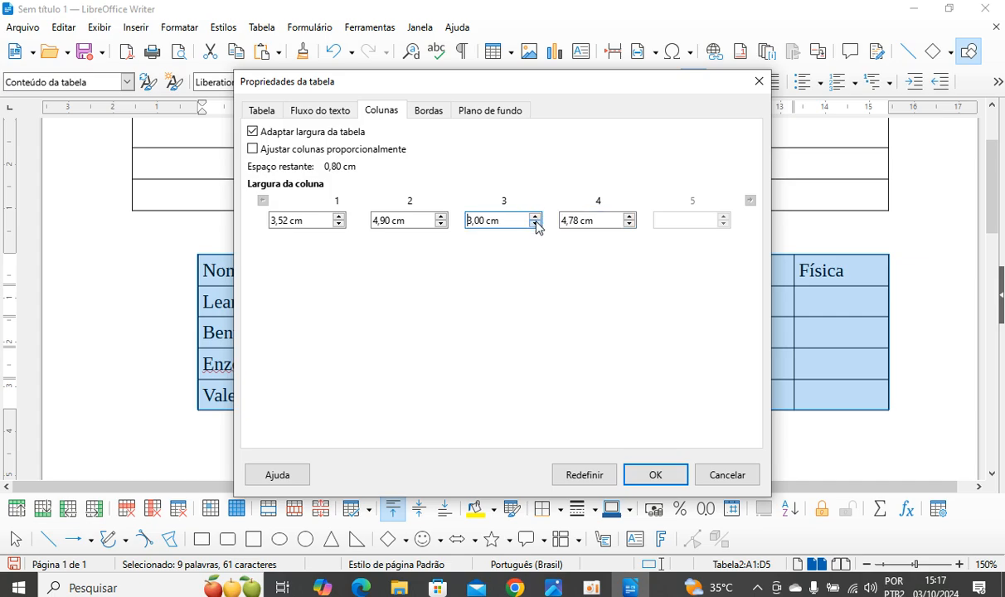
pyautogui.click(339, 224)
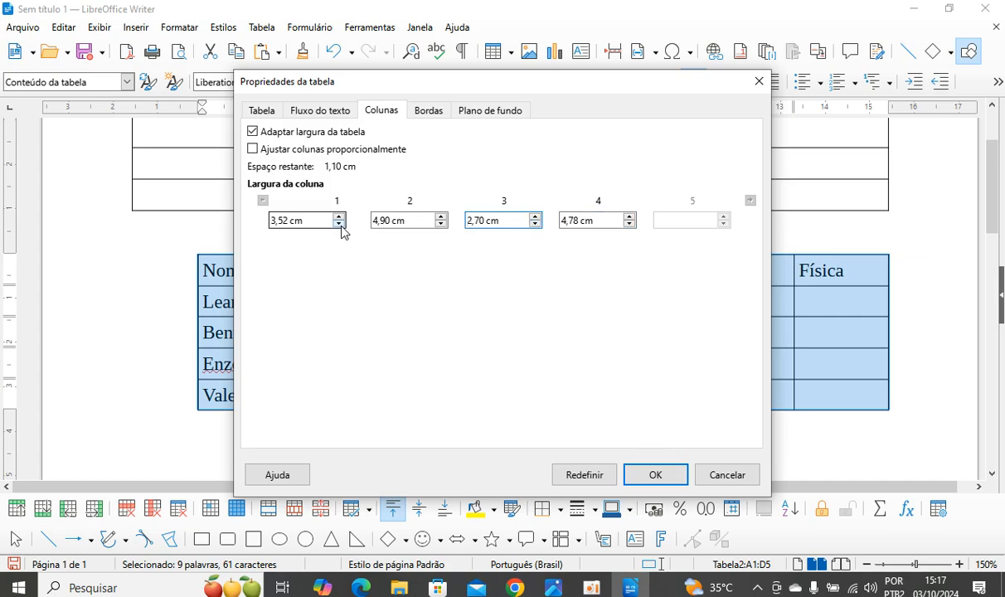
pyautogui.click(339, 224)
pyautogui.click(339, 224)
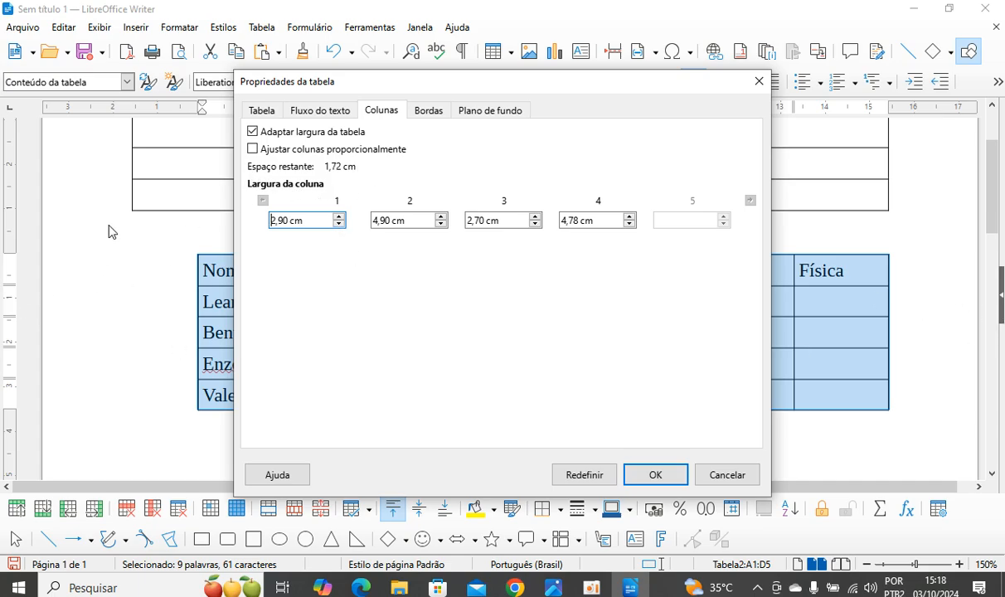
# Set the first column's width to 4,20 cm and the third's to 3,12 cm, and apply the table properties
pyautogui.click(339, 216)
pyautogui.click(535, 223)
pyautogui.click(534, 219)
pyautogui.click(535, 218)
pyautogui.click(534, 218)
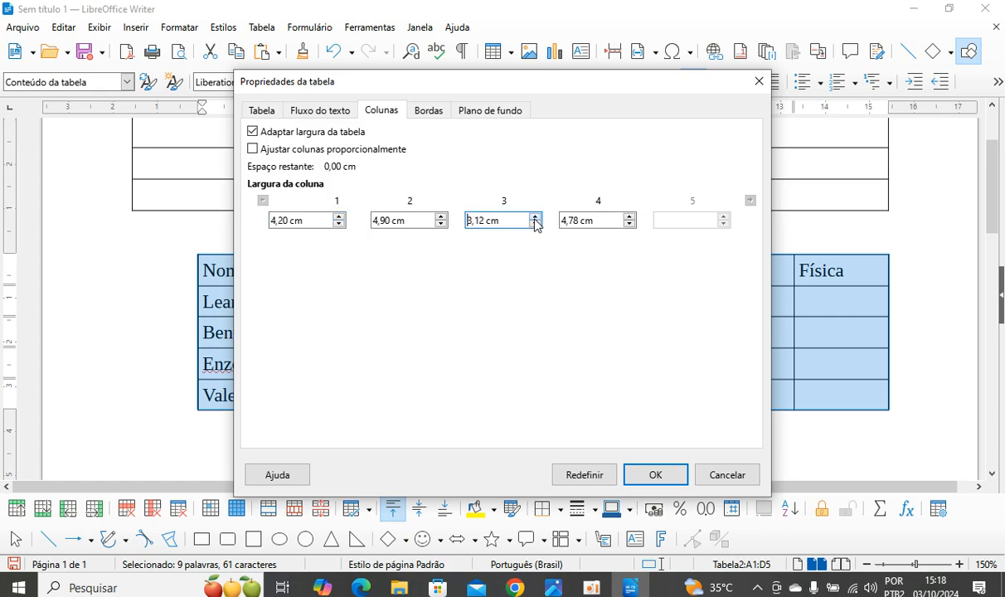
pyautogui.click(653, 475)
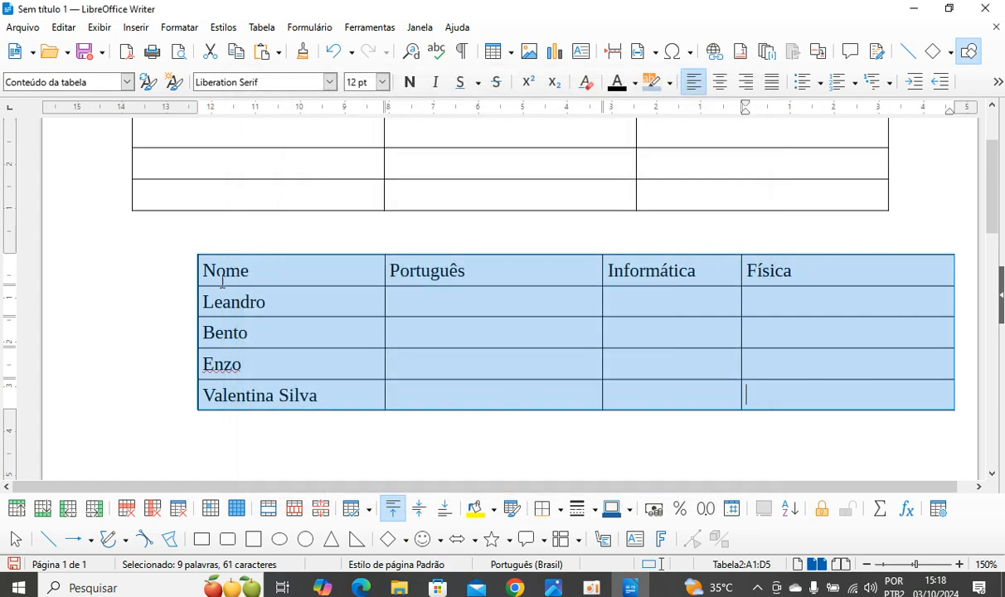
# Undo the last column width change on the second table
pyautogui.click(133, 244)
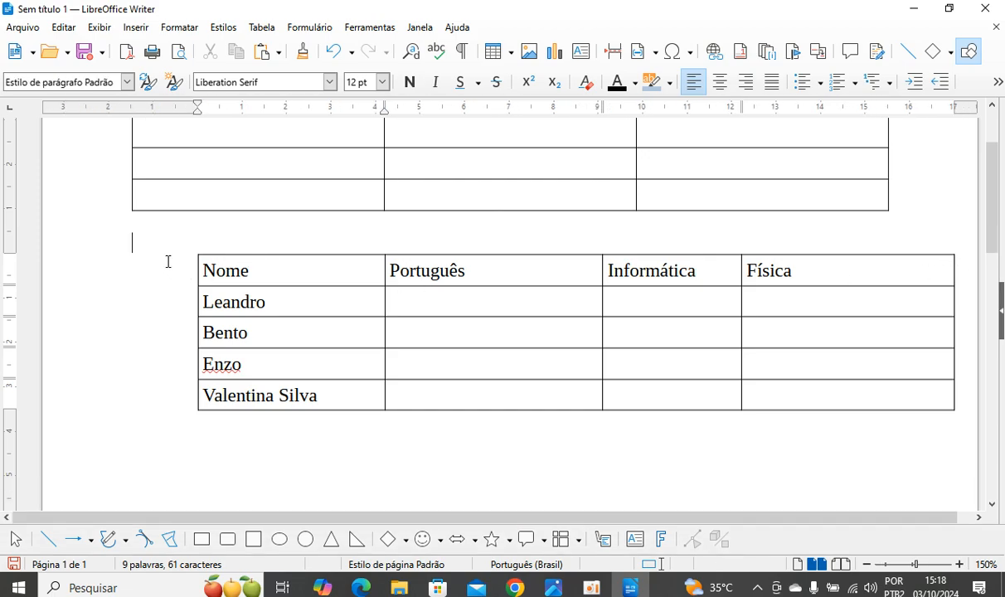
pyautogui.click(206, 273)
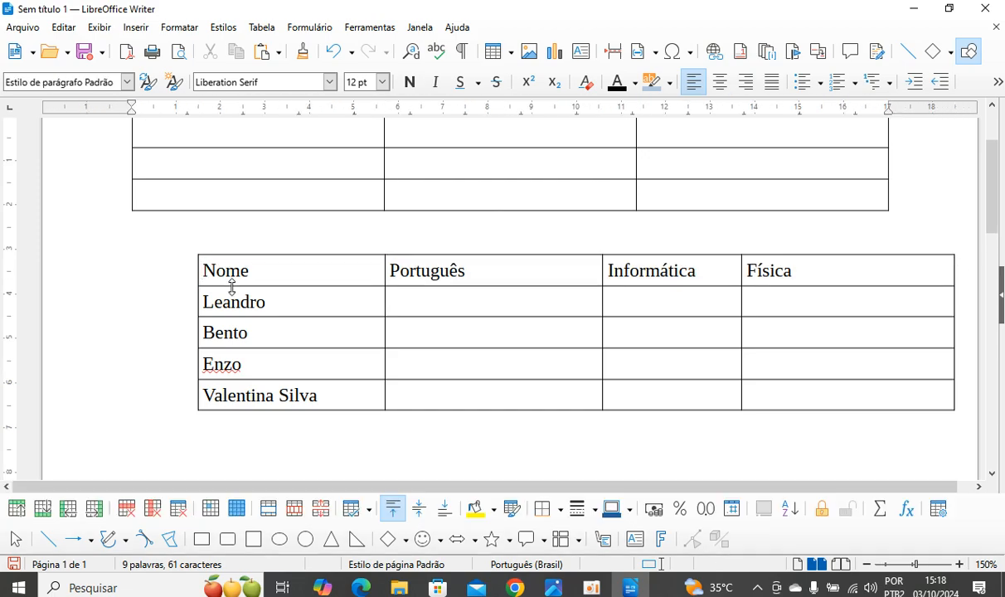
pyautogui.hotkey('ctrl', 'z')
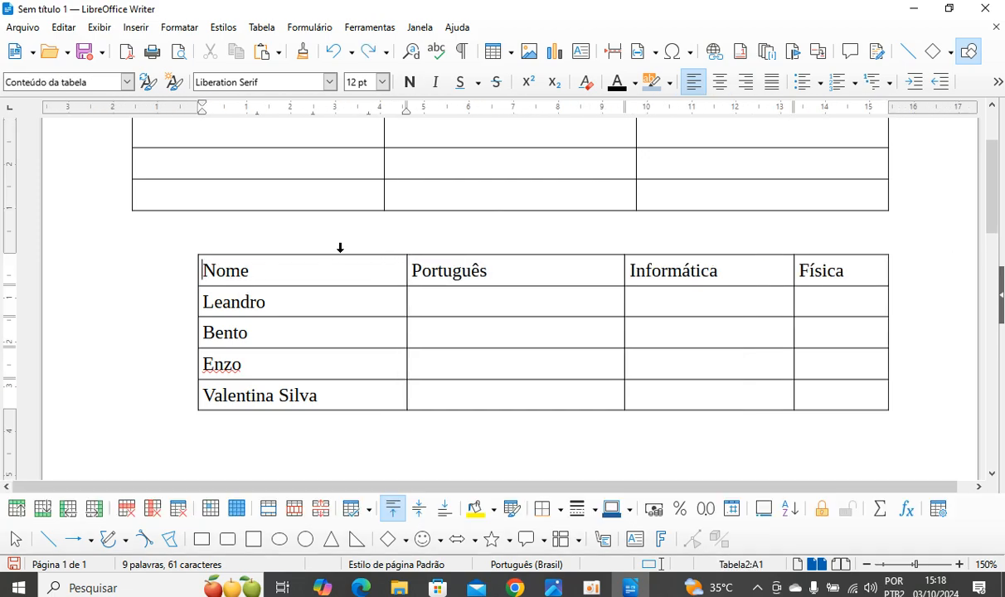
# Undo the earlier indent and column width changes made to the student table
pyautogui.click(253, 242)
pyautogui.moveTo(273, 245); pyautogui.dragTo(834, 264)
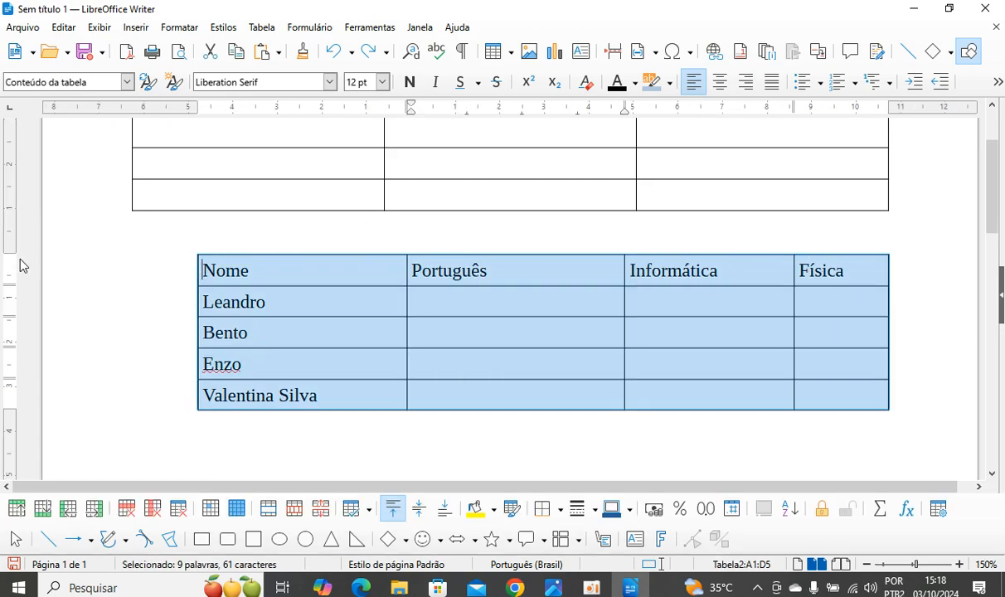
pyautogui.click(164, 275)
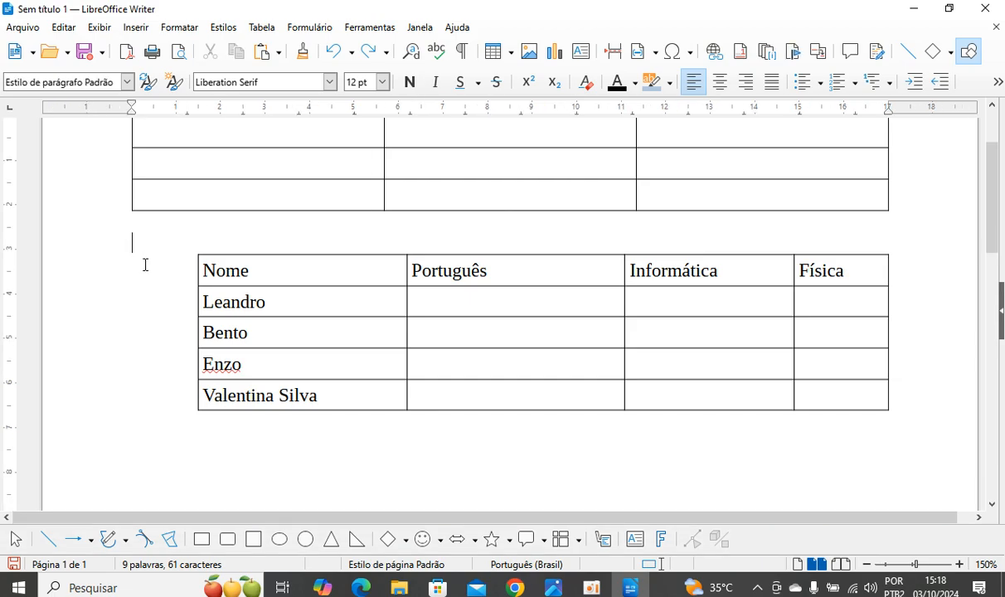
pyautogui.press('Delete')
pyautogui.hotkey('ctrl', 'z')
pyautogui.hotkey('ctrl', 'z')
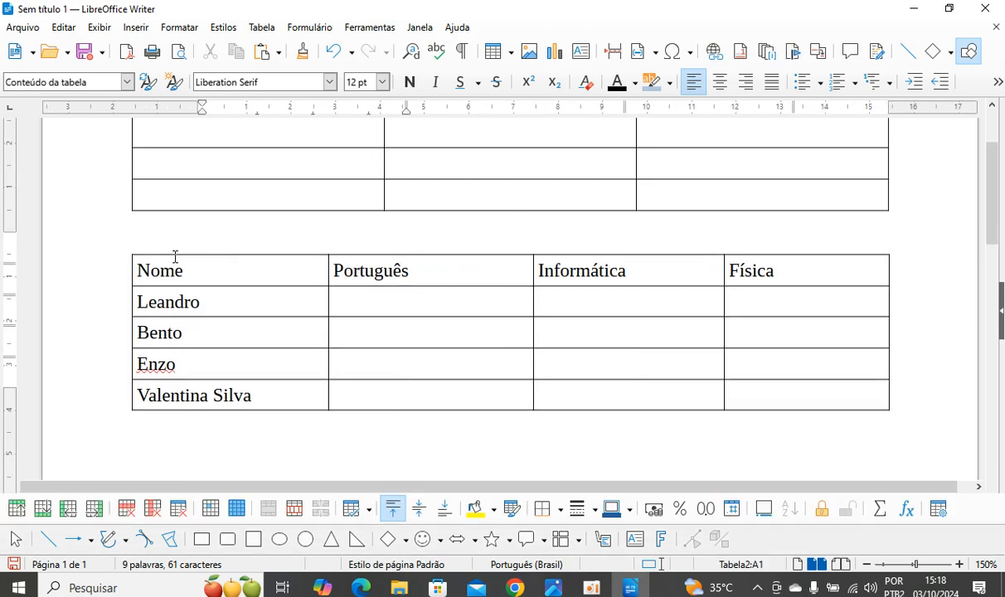
pyautogui.click(233, 352)
pyautogui.click(416, 430)
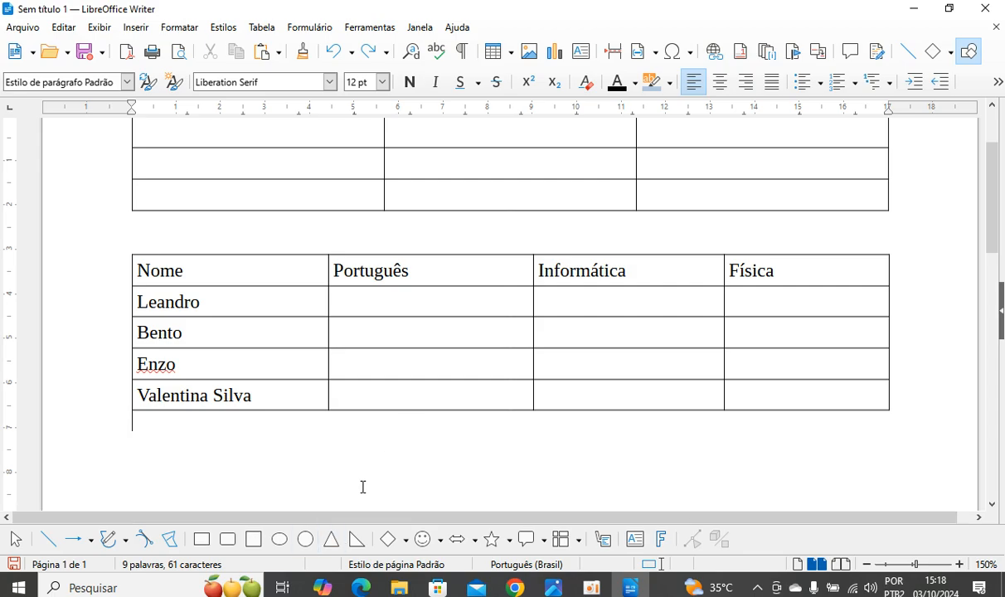
# Apply the Mundo azul autoformat style to the whole student table, previewing the other available styles first
pyautogui.moveTo(222, 266); pyautogui.dragTo(803, 377)
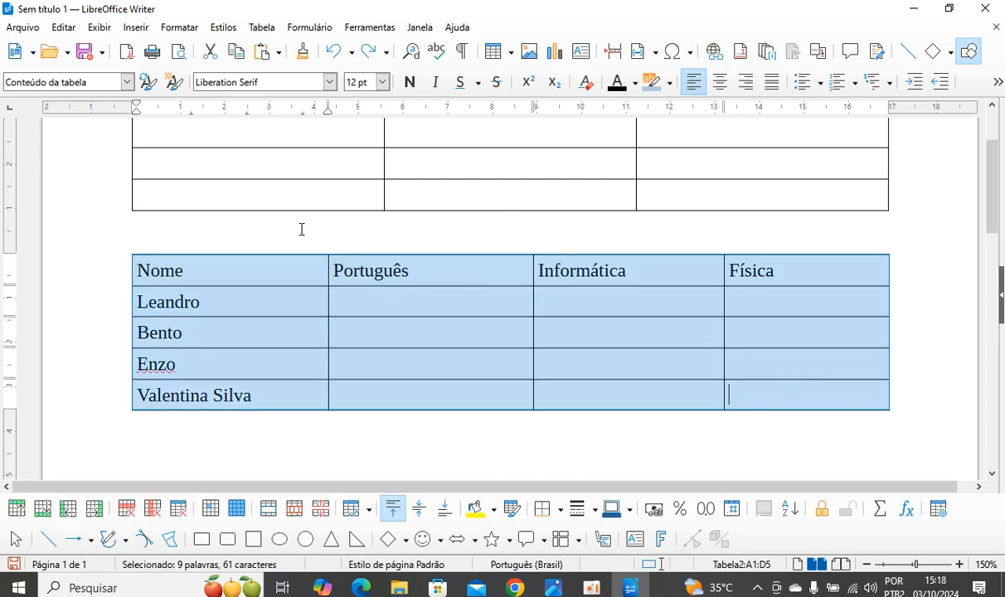
pyautogui.click(263, 27)
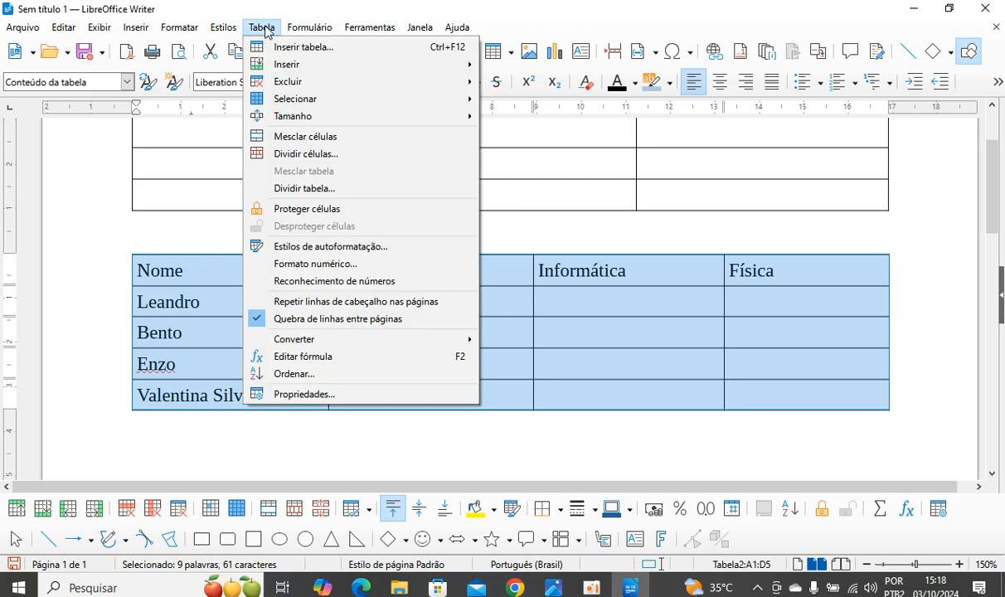
pyautogui.click(311, 249)
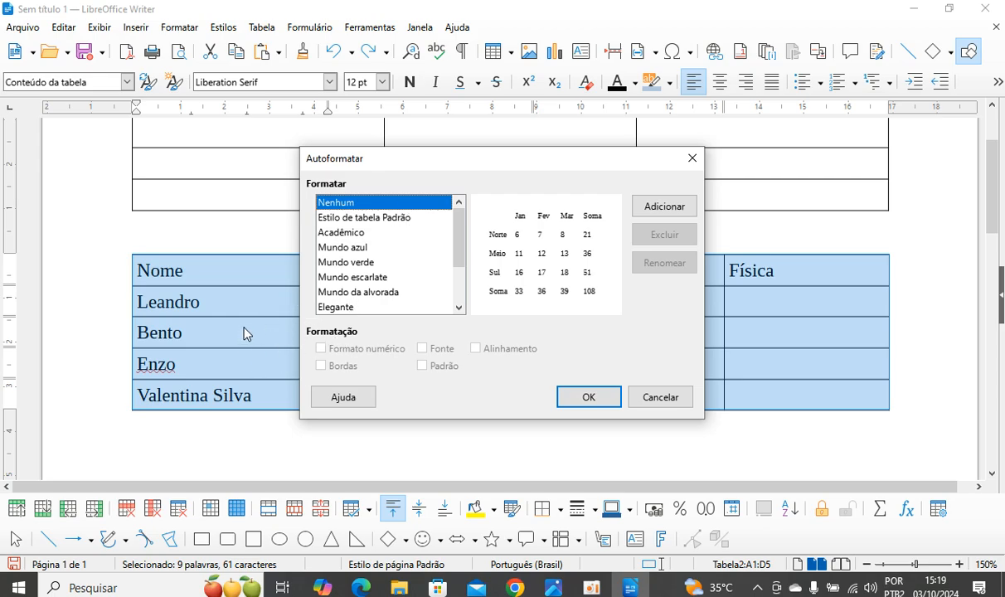
pyautogui.click(393, 219)
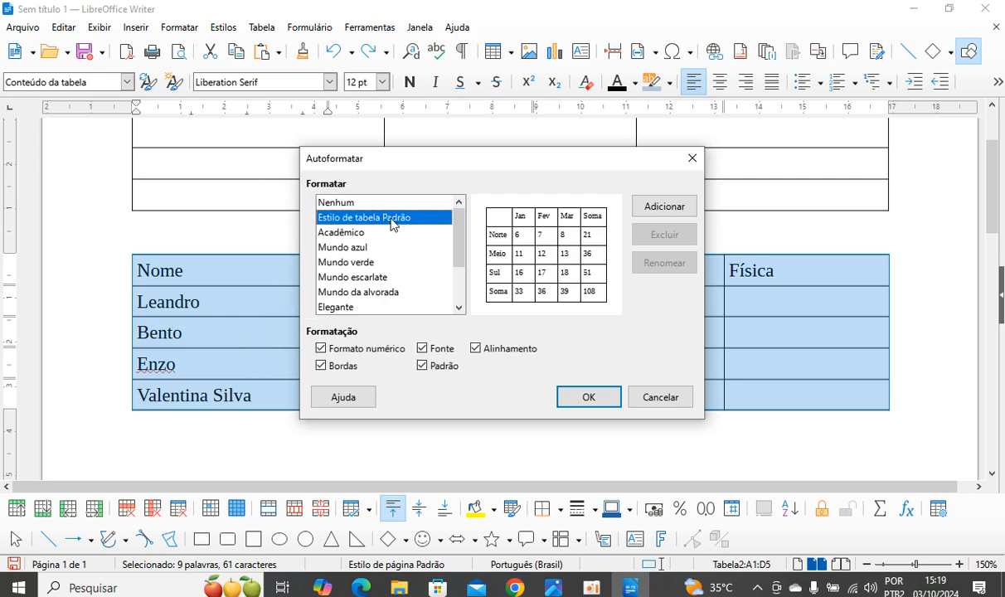
pyautogui.press('Down')
pyautogui.press('Down')
pyautogui.click(378, 248)
pyautogui.click(381, 262)
pyautogui.click(393, 277)
pyautogui.click(386, 250)
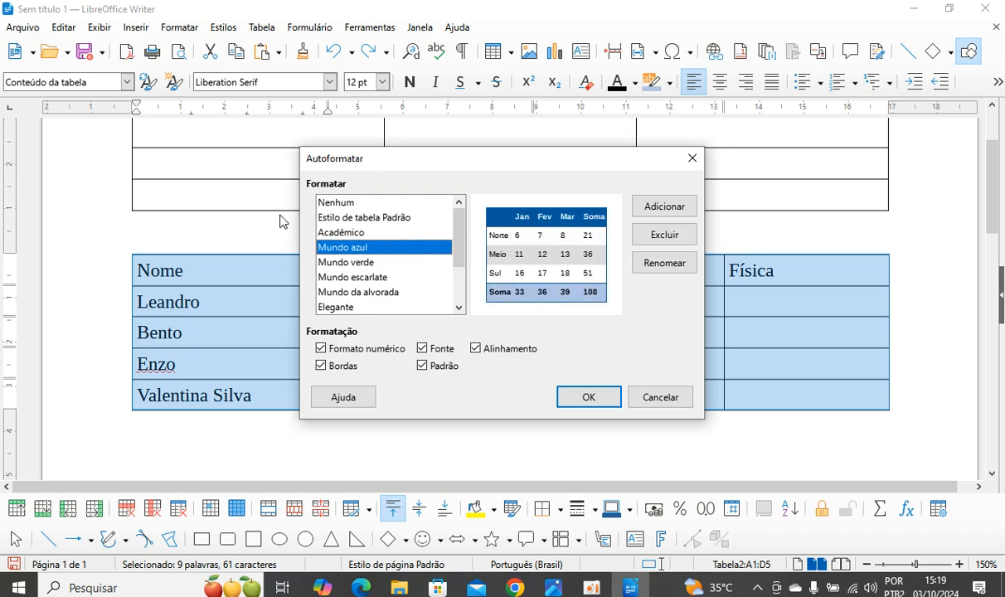
pyautogui.click(593, 396)
pyautogui.click(366, 374)
pyautogui.click(263, 293)
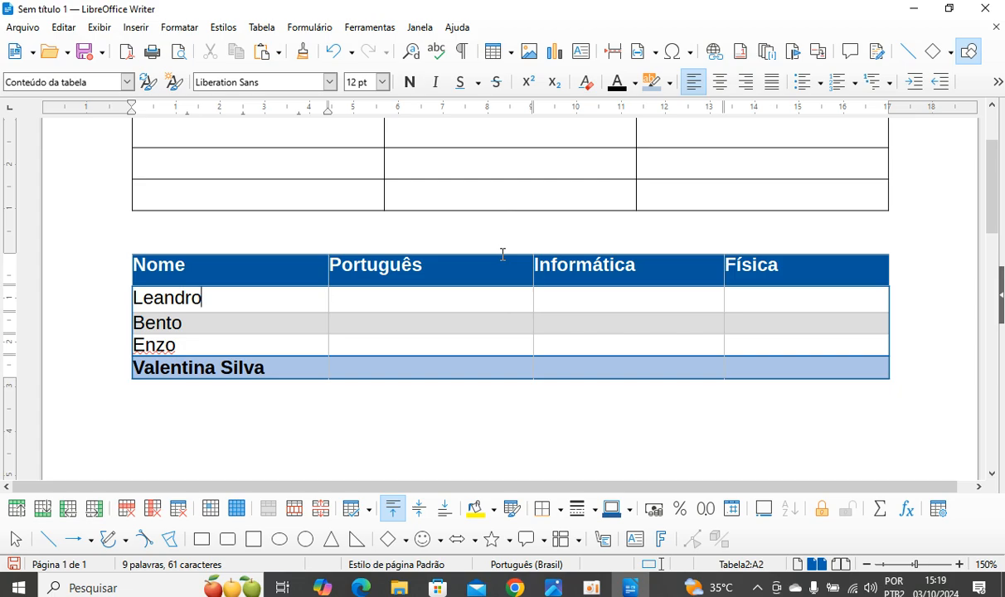
# Undo the Mundo azul formatting on the student table
pyautogui.click(330, 394)
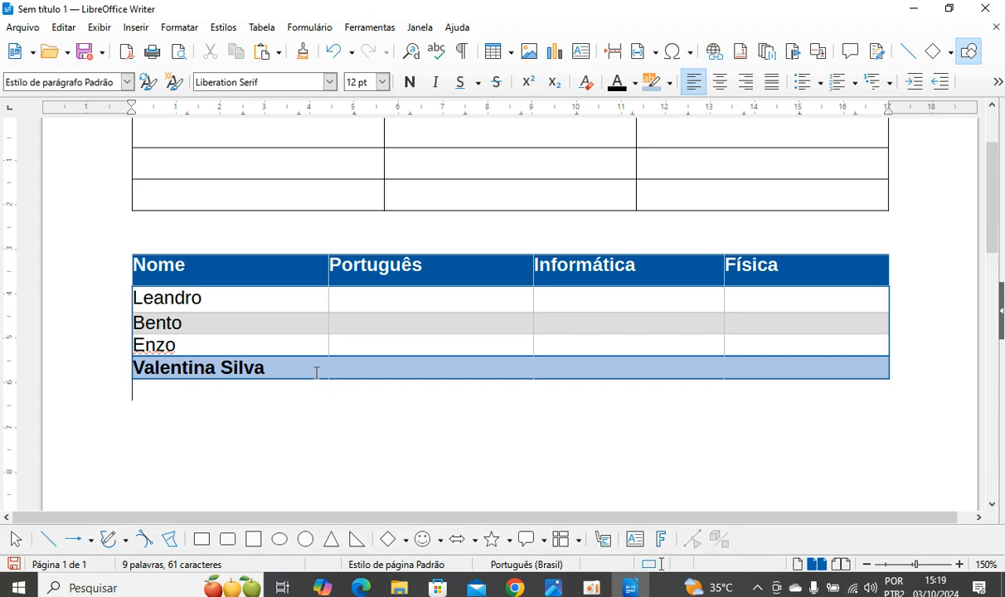
pyautogui.hotkey('ctrl', 'z')
pyautogui.click(207, 300)
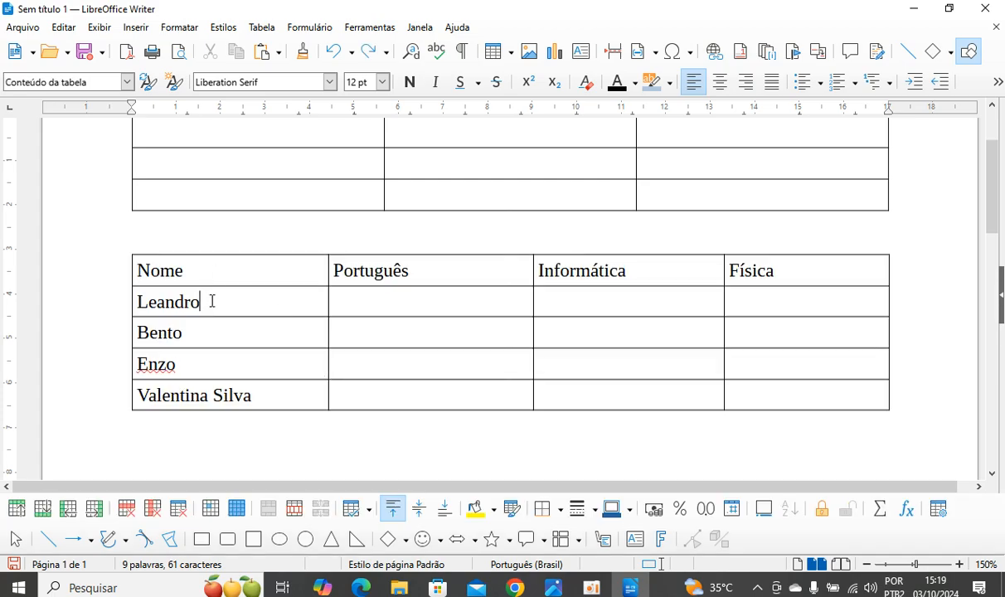
# Centre the text of the student table's header row and make it bold
pyautogui.moveTo(146, 265); pyautogui.dragTo(653, 251)
pyautogui.click(123, 270)
pyautogui.click(124, 271)
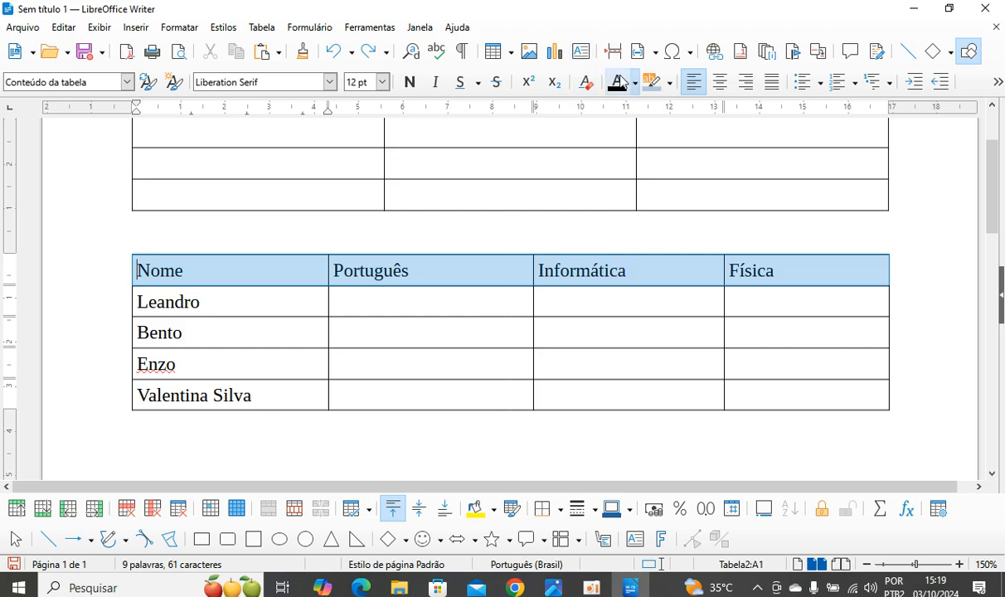
pyautogui.click(718, 81)
pyautogui.click(409, 81)
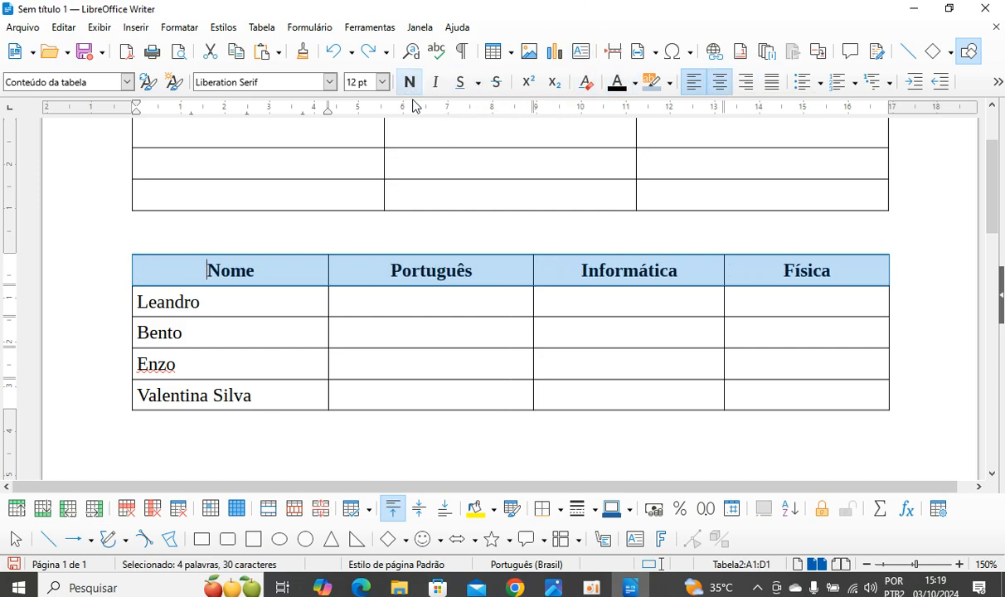
pyautogui.click(471, 271)
# Fill the first student row below the header with a standard grey cell background
pyautogui.click(121, 277)
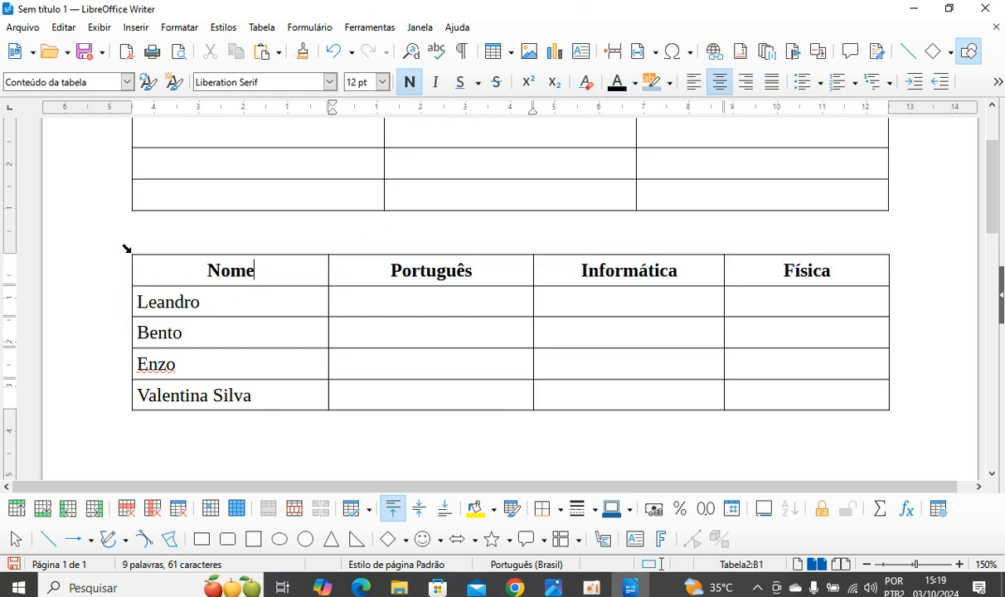
pyautogui.click(119, 301)
pyautogui.click(125, 332)
pyautogui.click(119, 299)
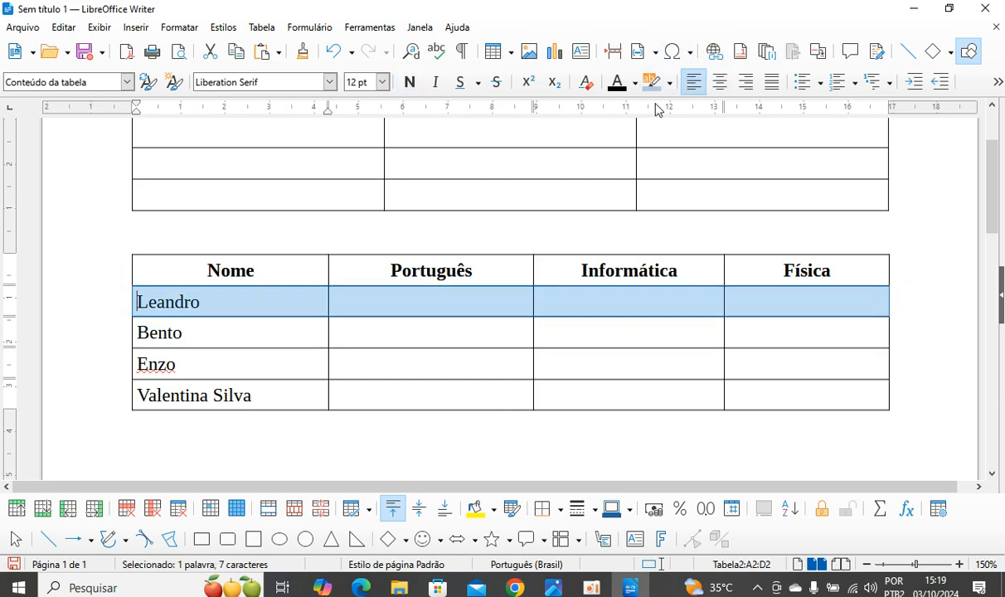
pyautogui.click(497, 511)
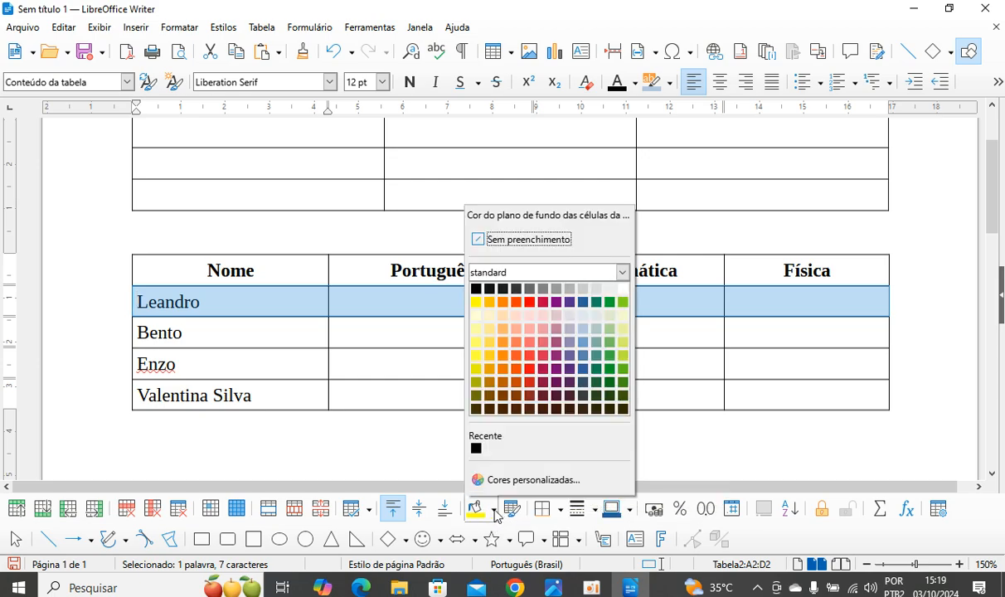
pyautogui.click(573, 288)
# Fill the third student row with the same grey cell background
pyautogui.click(123, 362)
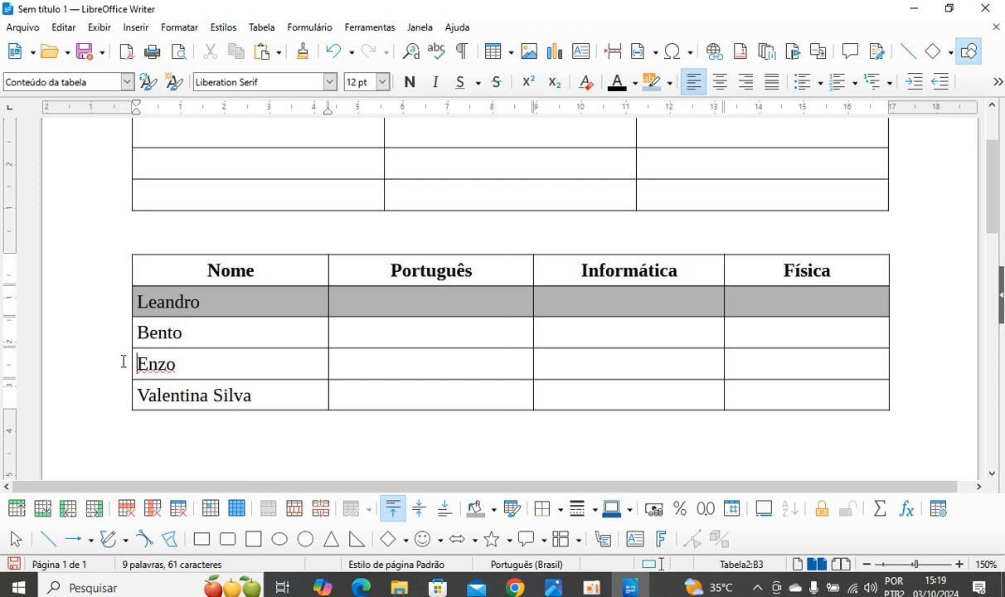
pyautogui.click(124, 362)
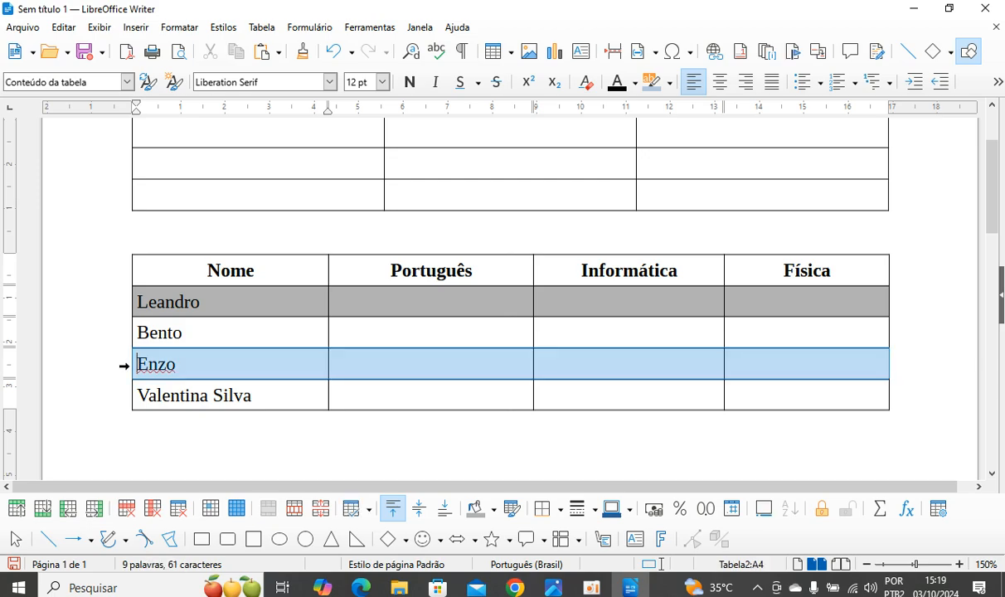
pyautogui.click(477, 513)
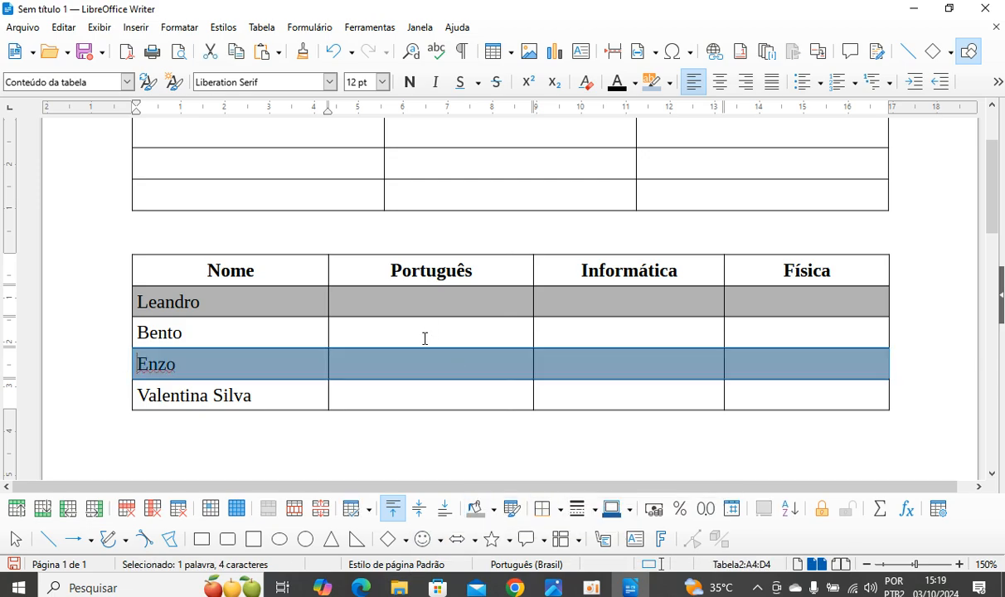
# Centre the empty grade cells under Português, Informática and Física for all four students
pyautogui.click(369, 305)
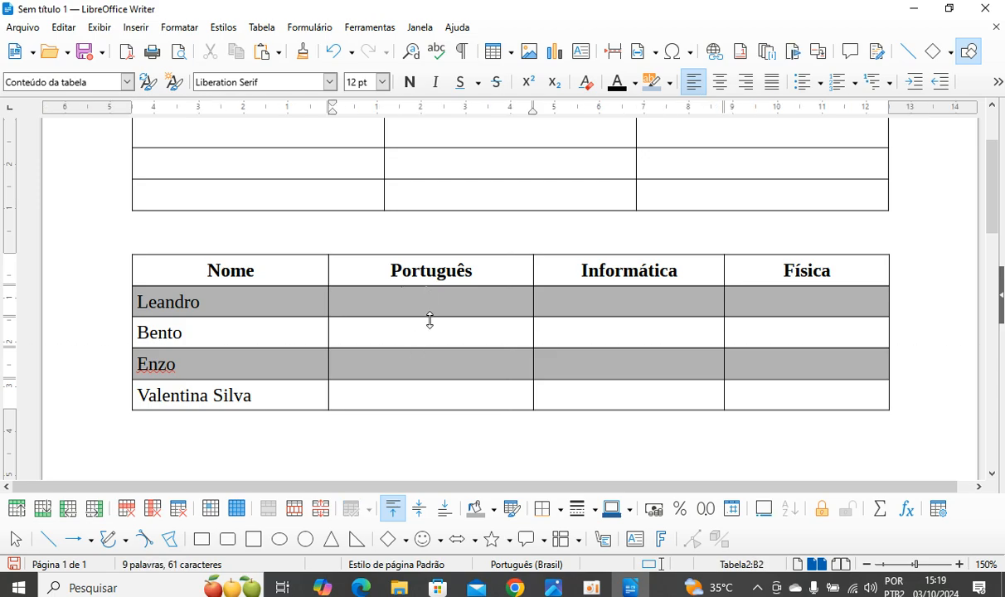
pyautogui.moveTo(420, 312); pyautogui.dragTo(811, 391)
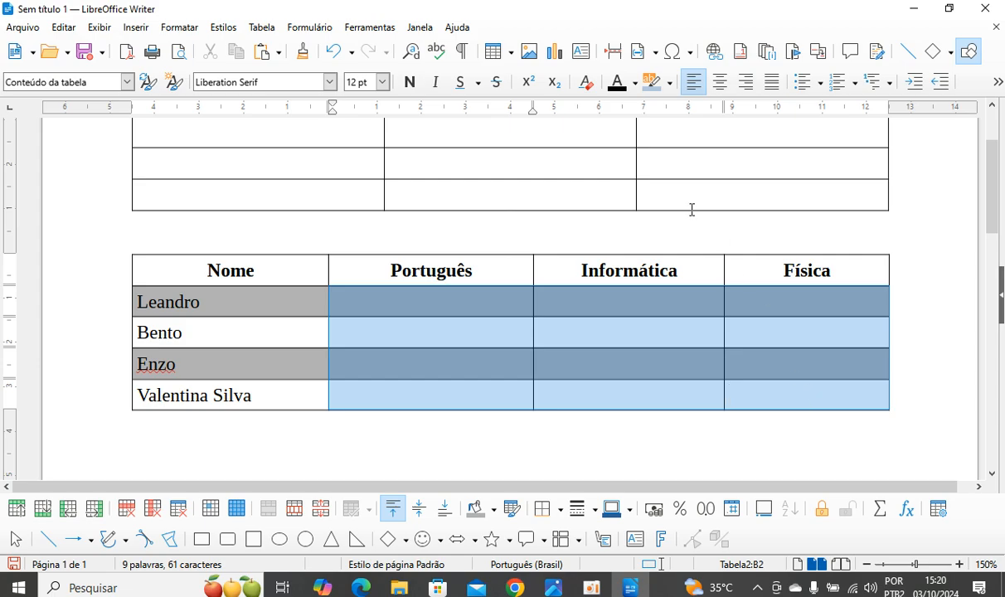
pyautogui.click(719, 82)
pyautogui.click(434, 305)
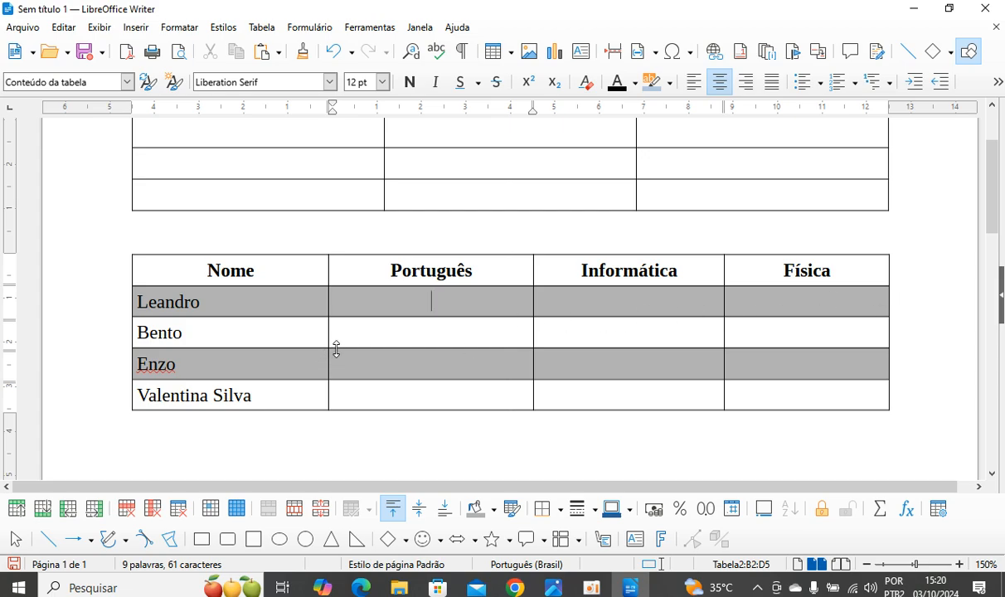
pyautogui.click(183, 302)
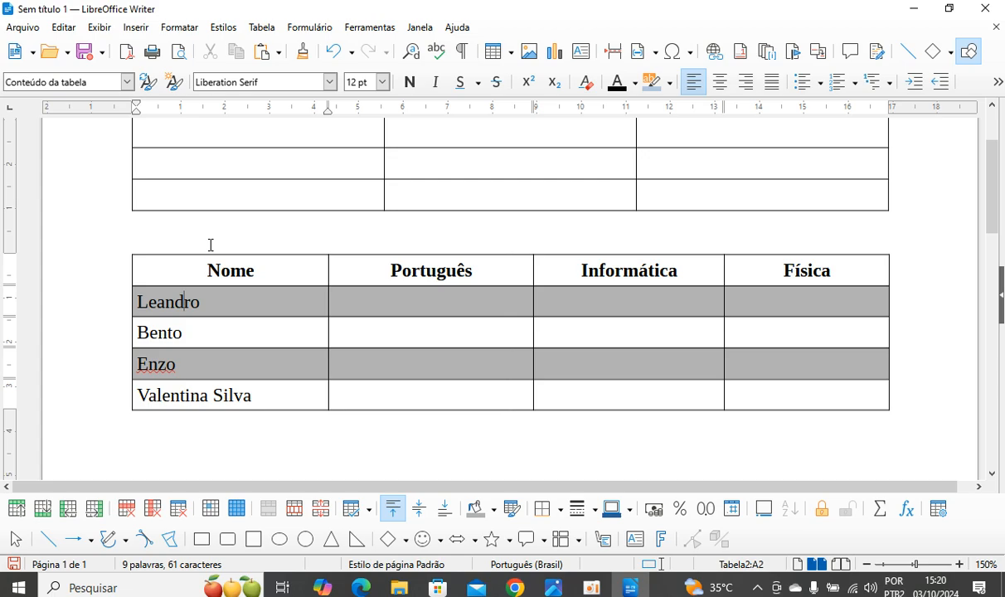
# Set the text of the entire student table to the Calibri font at 12 pt
pyautogui.moveTo(211, 245); pyautogui.dragTo(546, 308)
pyautogui.moveTo(705, 311); pyautogui.dragTo(704, 310)
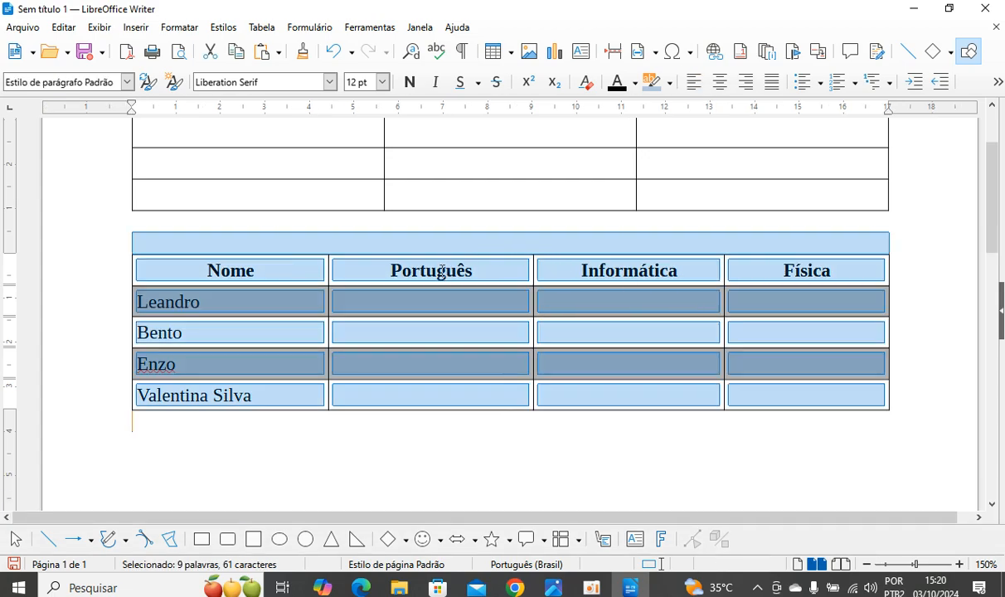
pyautogui.click(330, 82)
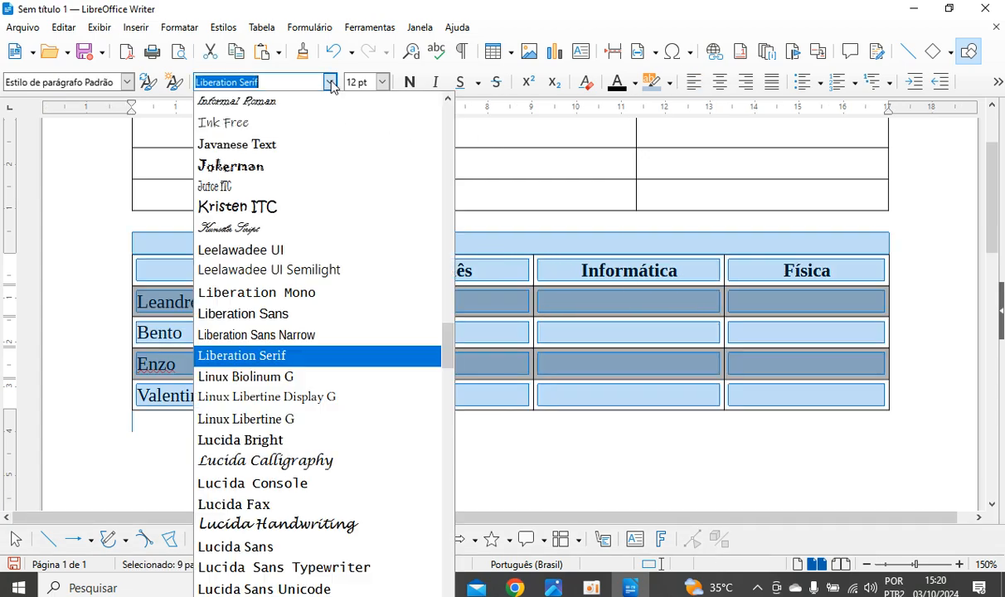
pyautogui.scroll(20, 269, 287)
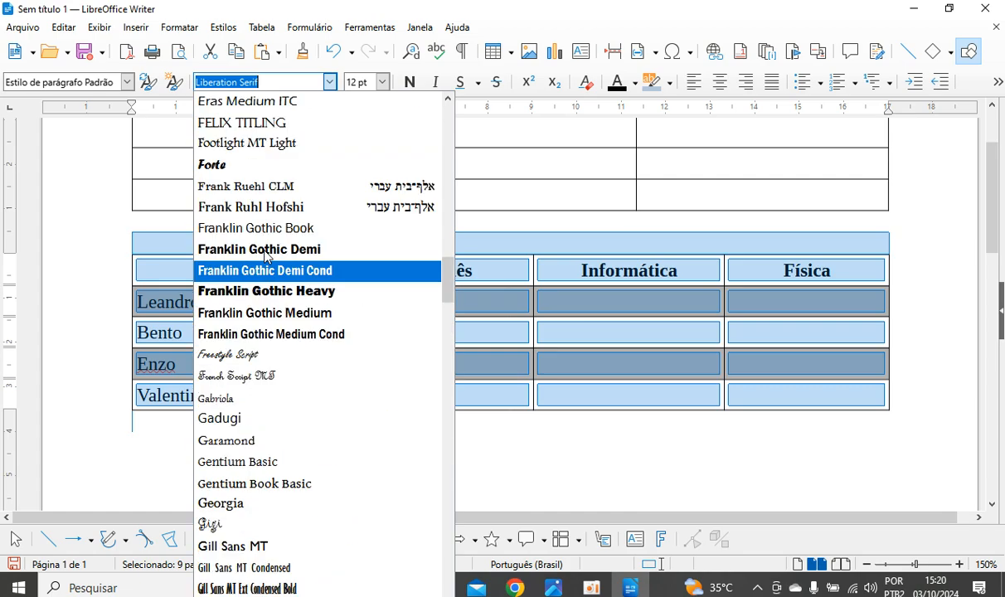
pyautogui.scroll(9, 270, 249)
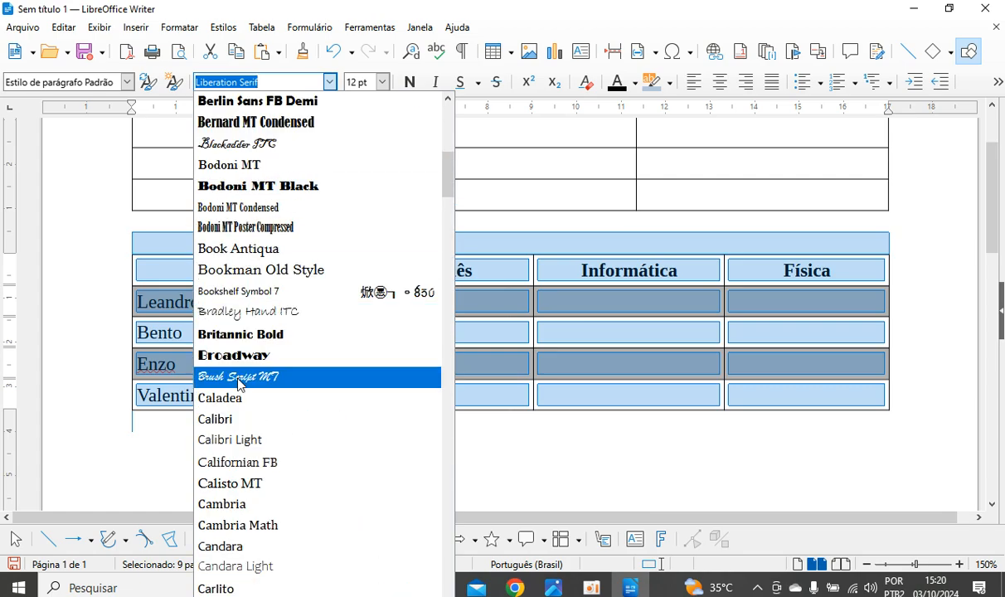
pyautogui.scroll(-2, 268, 273)
pyautogui.click(249, 292)
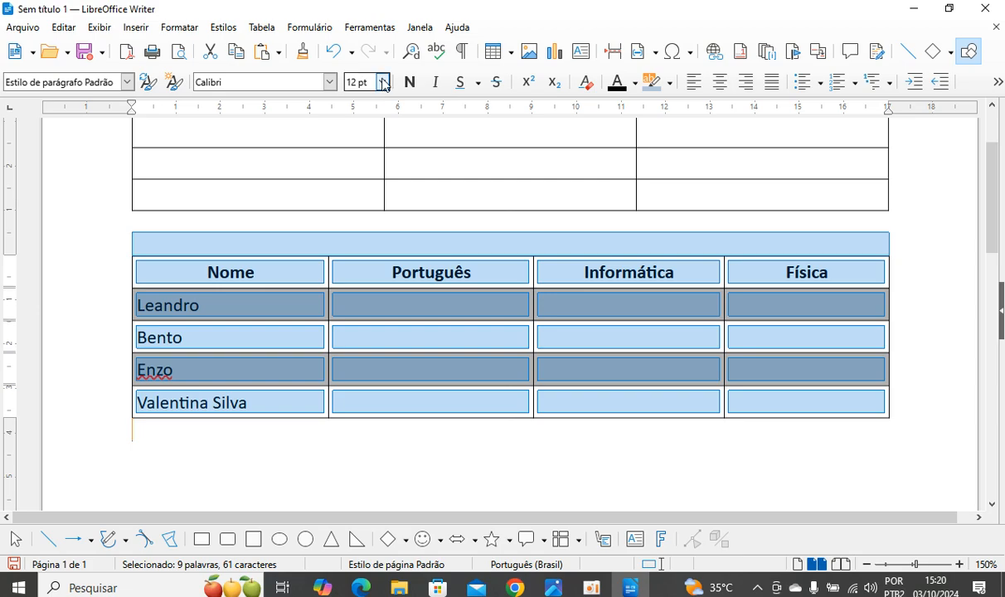
pyautogui.click(381, 82)
pyautogui.click(366, 191)
pyautogui.click(397, 465)
pyautogui.click(444, 301)
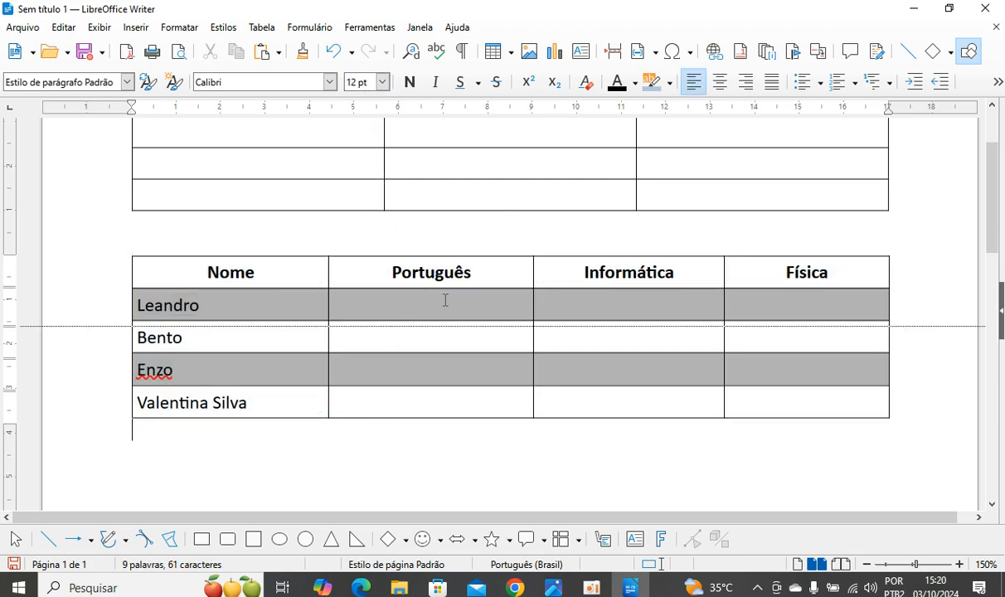
pyautogui.click(437, 432)
# Save the entire student table's formatting as a new autoformat style named "Estilo 1" and apply it
pyautogui.scroll(-3, 341, 360)
pyautogui.scroll(1, 311, 396)
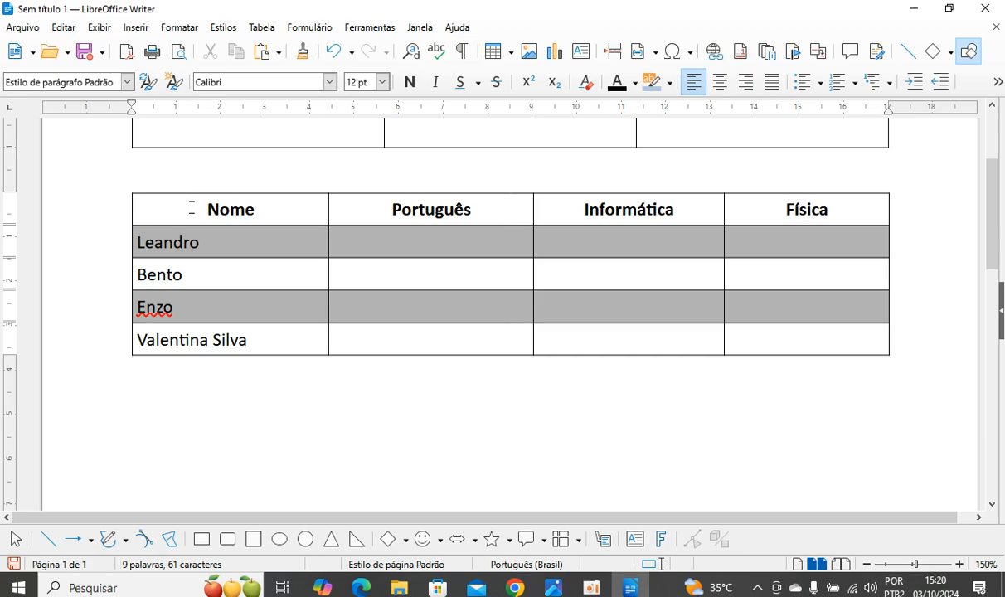
pyautogui.moveTo(169, 204); pyautogui.dragTo(821, 330)
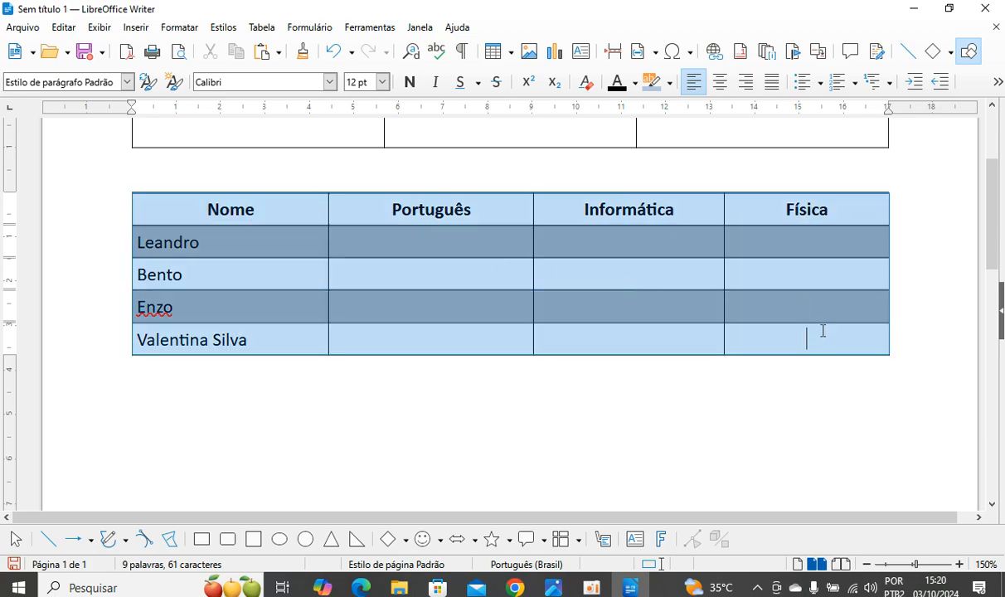
pyautogui.click(262, 27)
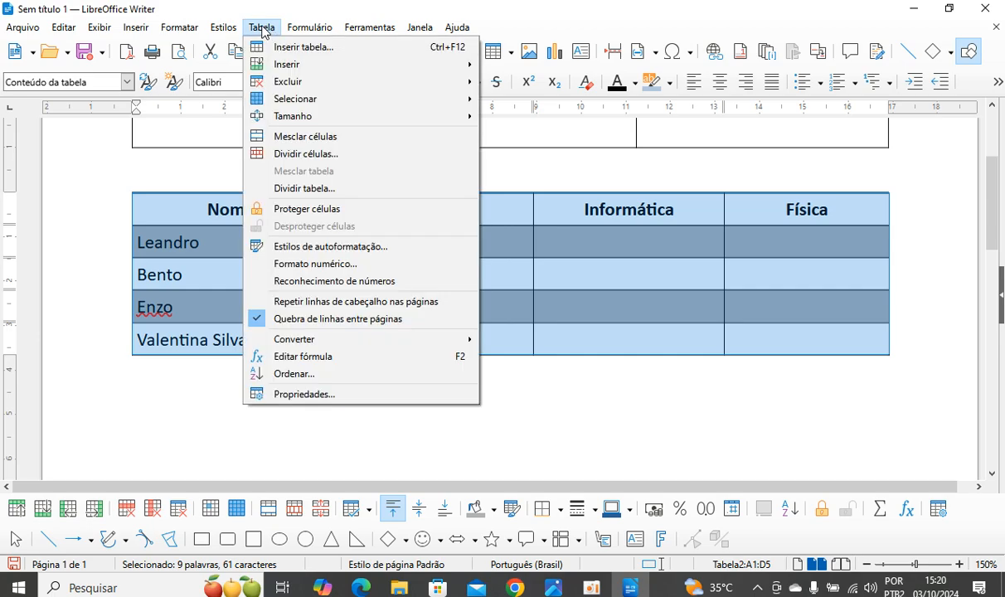
pyautogui.click(327, 247)
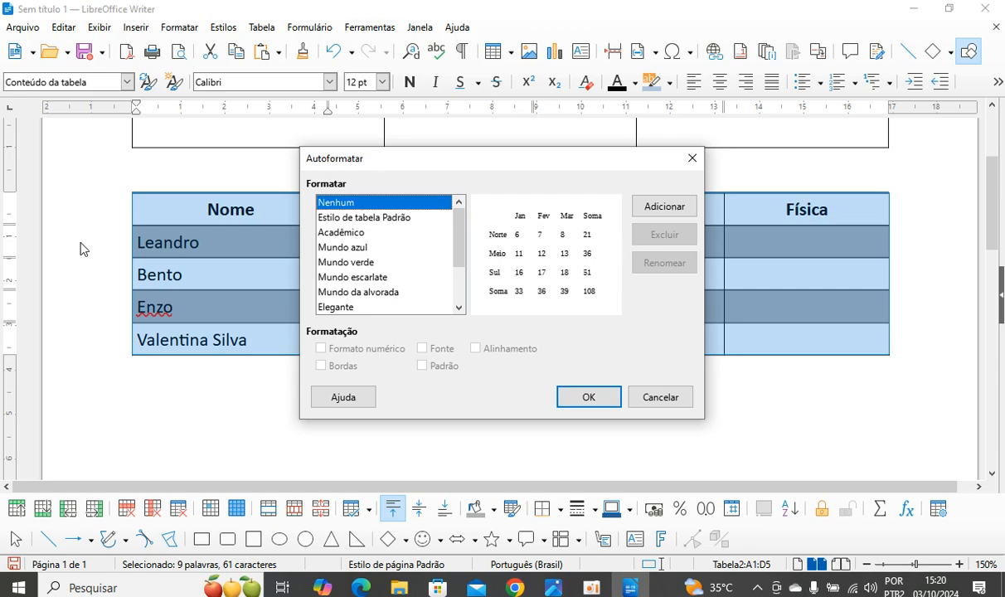
pyautogui.click(675, 215)
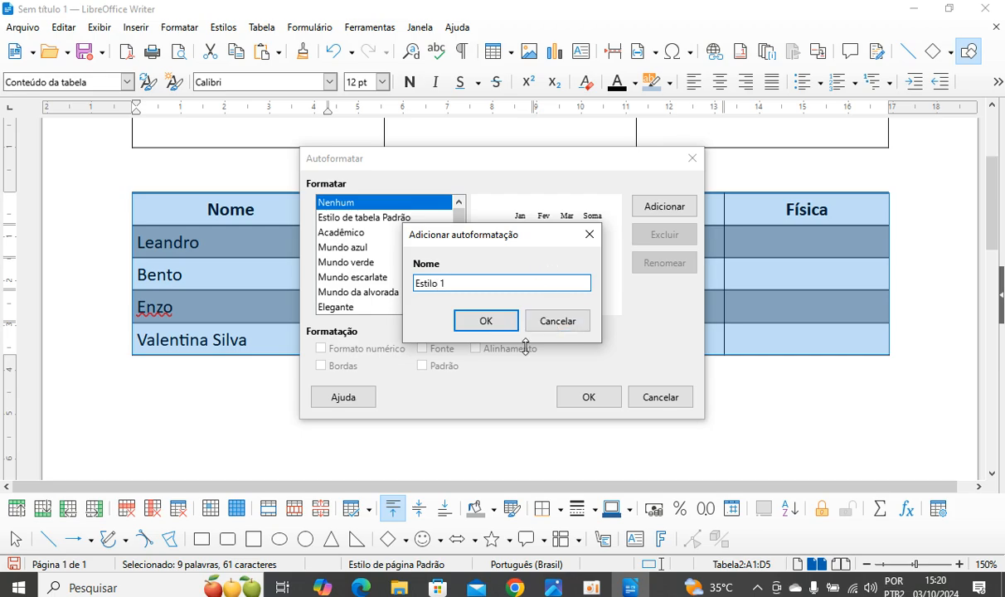
pyautogui.click(487, 325)
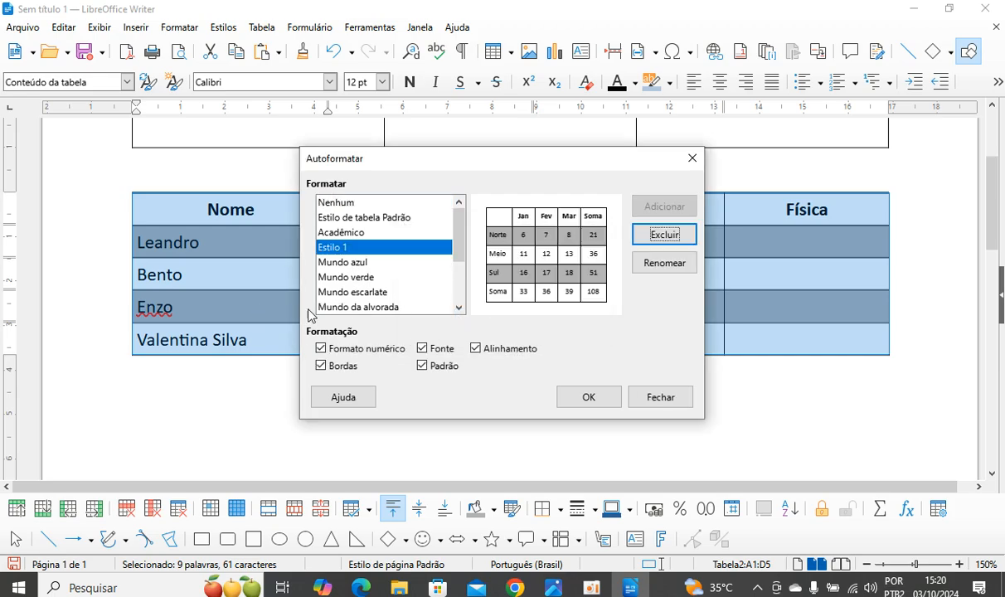
pyautogui.click(589, 397)
# Insert a table with 6 columns and 7 rows below the student table, using the "Estilo 1" style
pyautogui.click(531, 400)
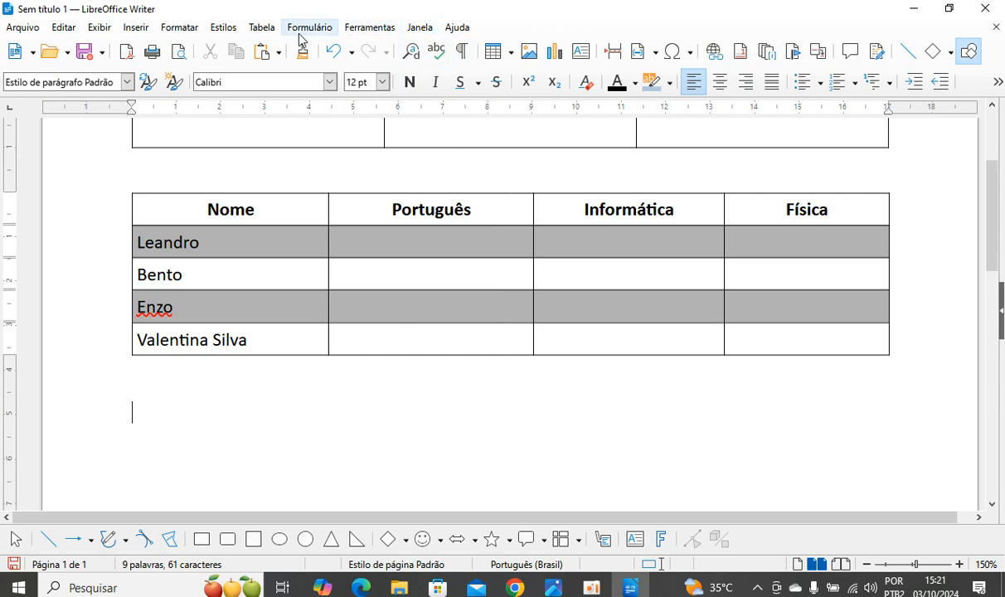
pyautogui.click(264, 31)
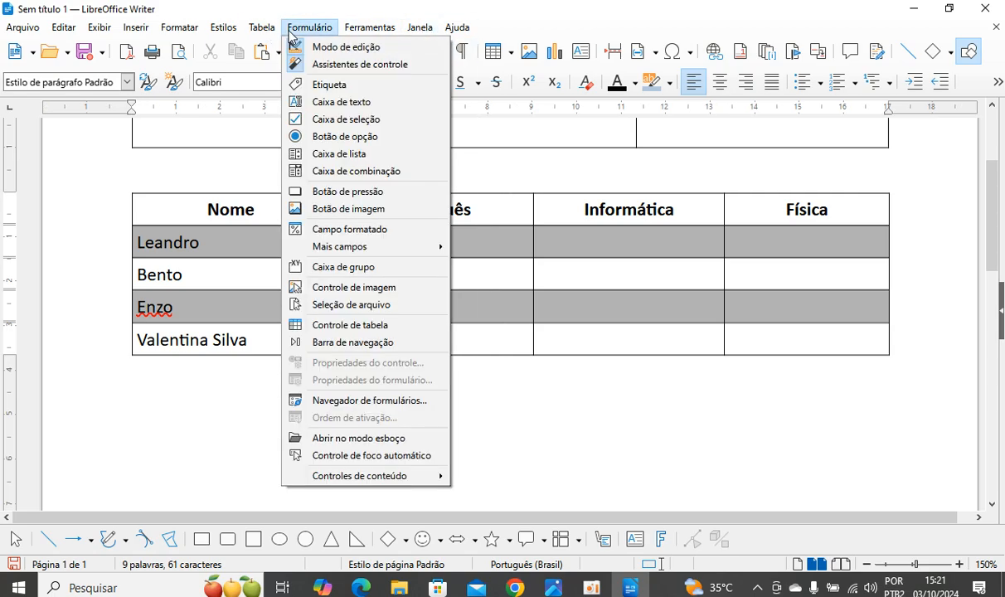
pyautogui.click(286, 46)
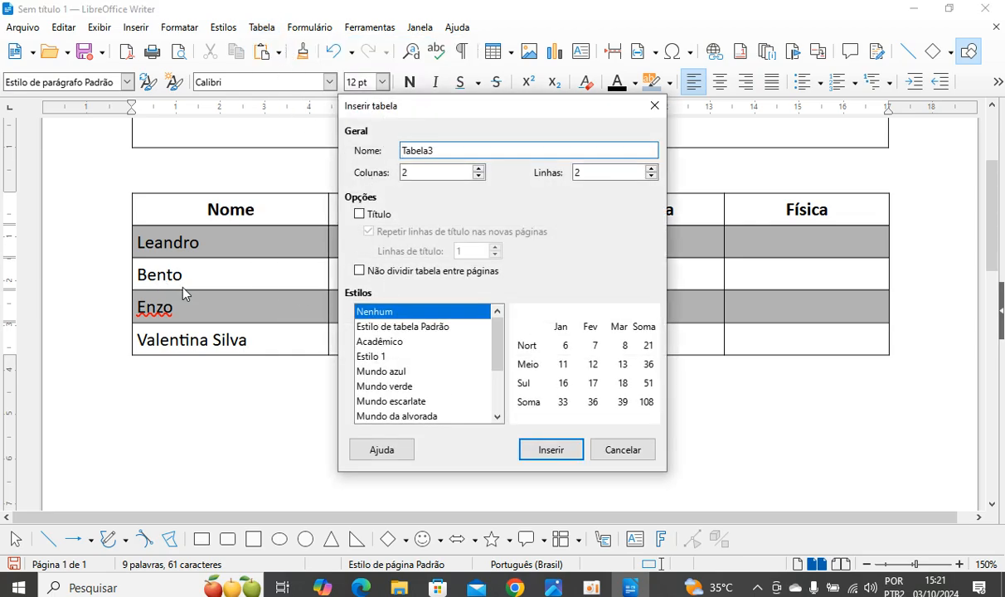
pyautogui.click(365, 355)
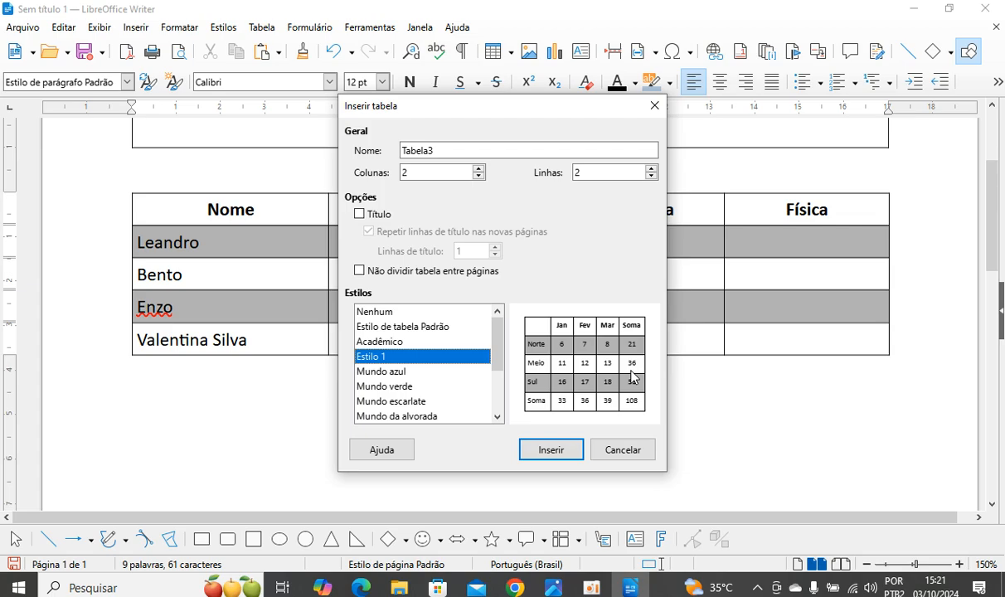
pyautogui.click(479, 169)
pyautogui.click(478, 169)
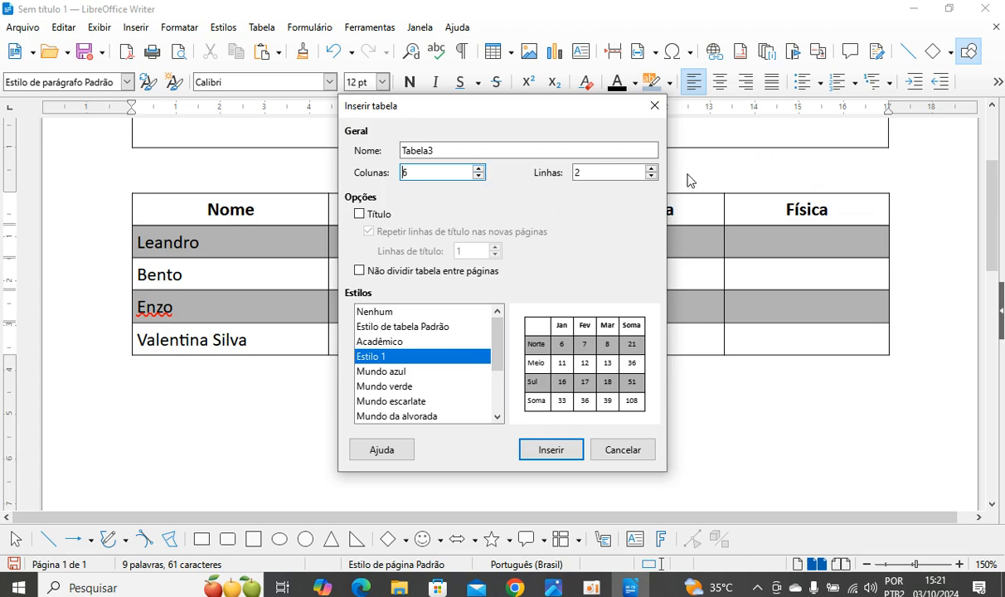
pyautogui.click(652, 168)
pyautogui.click(652, 168)
pyautogui.click(651, 168)
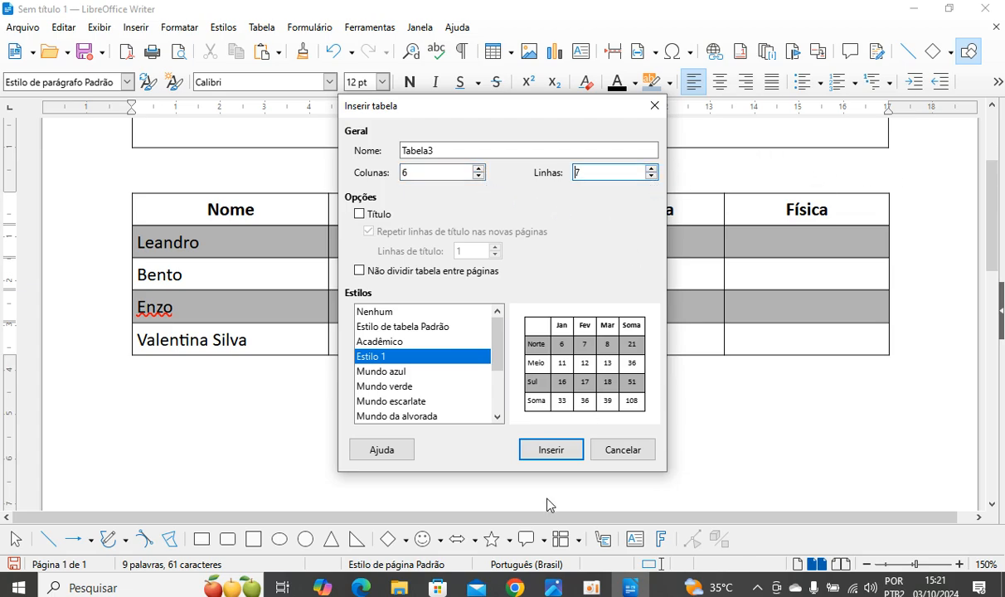
pyautogui.click(551, 450)
# Compare the new table's header and row formatting with that of the student table above it
pyautogui.scroll(-3, 380, 341)
pyautogui.scroll(-3, 298, 330)
pyautogui.scroll(3, 247, 278)
pyautogui.click(247, 278)
pyautogui.scroll(5, 325, 291)
pyautogui.scroll(-1, 282, 328)
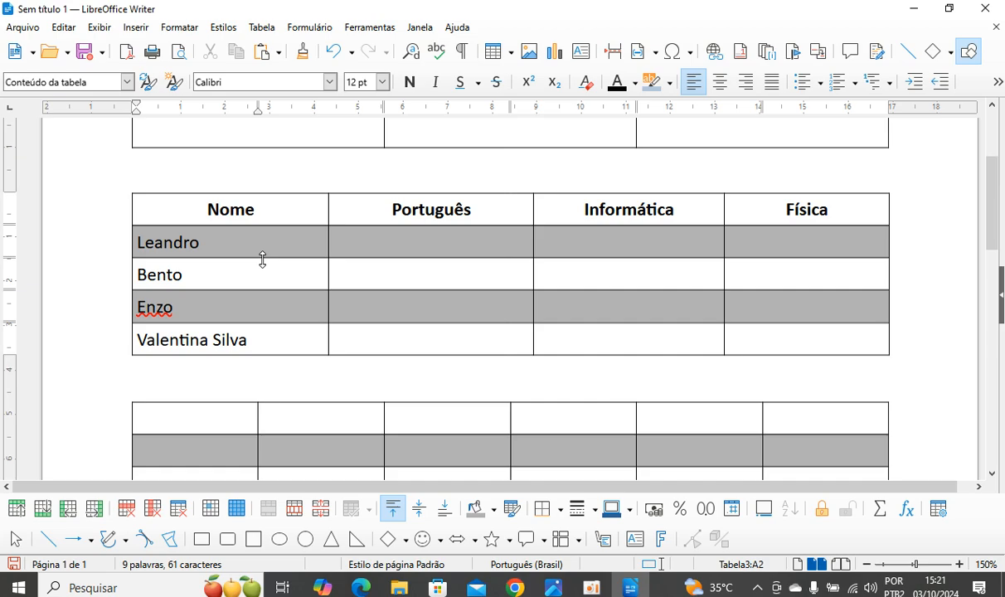
pyautogui.click(196, 414)
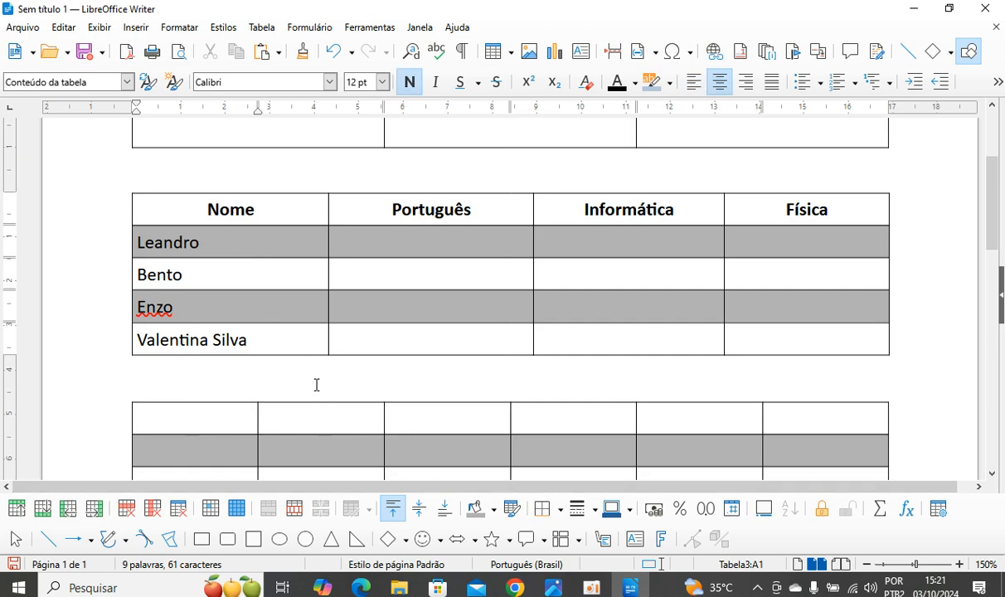
pyautogui.click(344, 440)
pyautogui.scroll(-5, 373, 373)
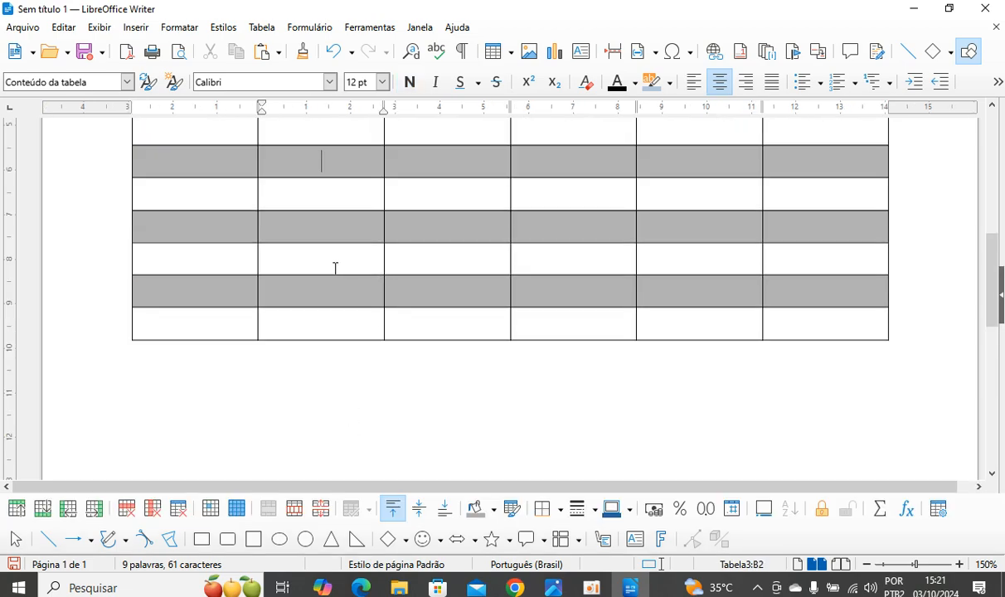
pyautogui.scroll(5, 334, 267)
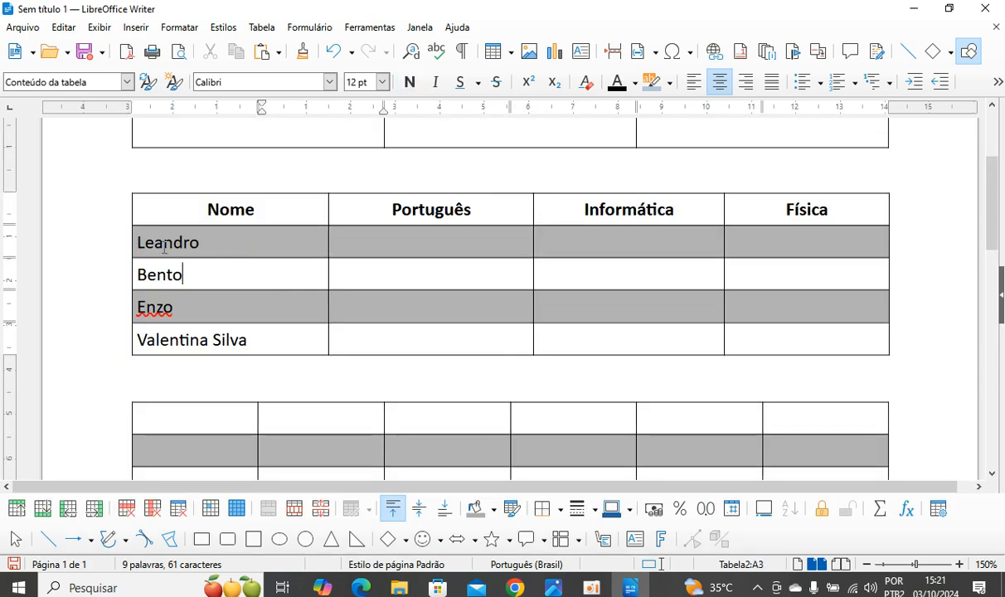
pyautogui.click(168, 241)
pyautogui.scroll(-3, 277, 312)
pyautogui.scroll(-1, 277, 312)
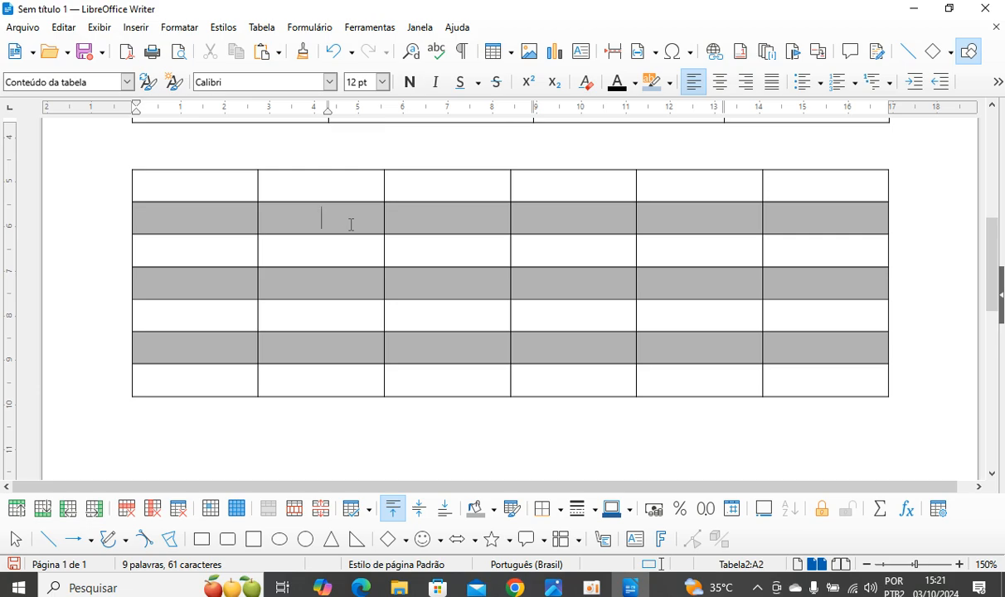
# Enter the heading "Nome" in the first cell of the new table's top row
pyautogui.click(318, 185)
pyautogui.click(231, 188)
pyautogui.scroll(3, 266, 250)
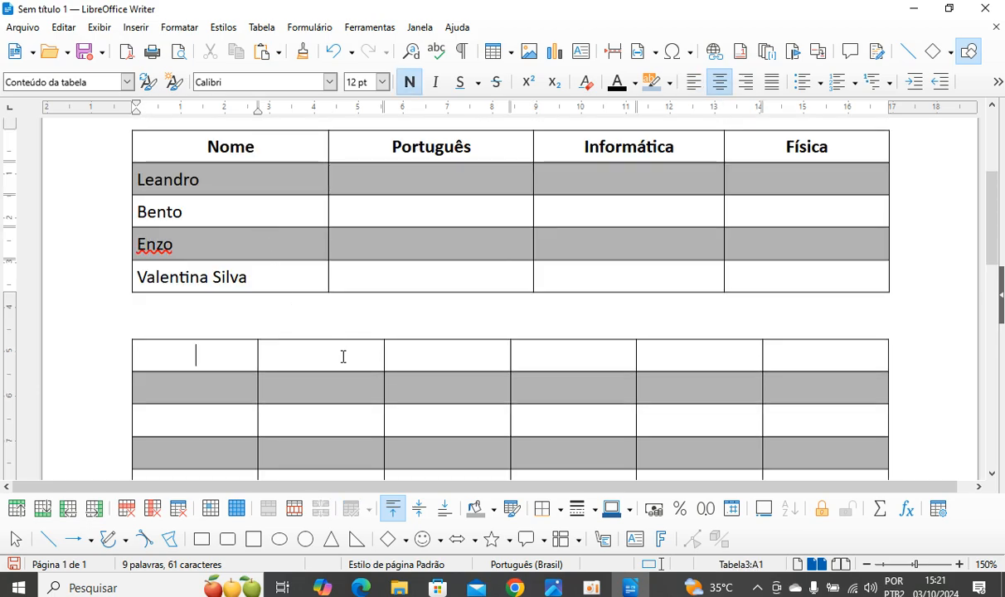
pyautogui.write('Nome')
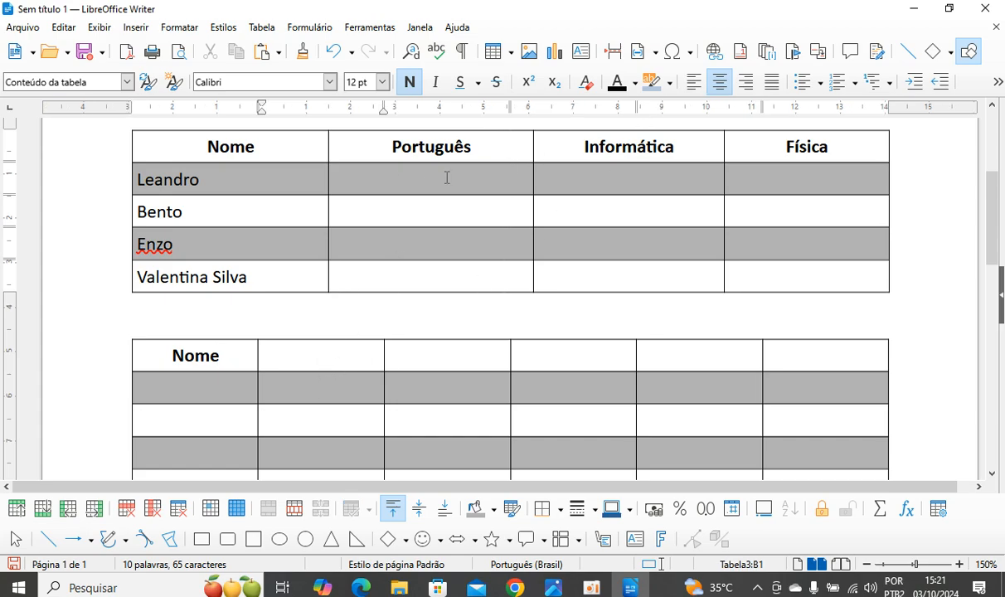
pyautogui.scroll(-3, 430, 324)
pyautogui.scroll(5, 407, 362)
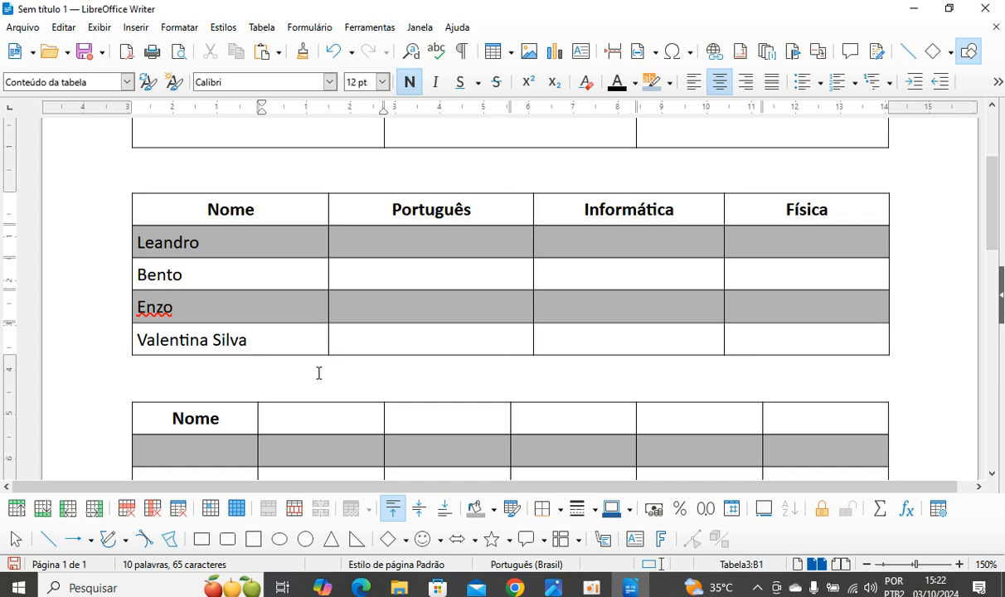
pyautogui.scroll(-1, 308, 290)
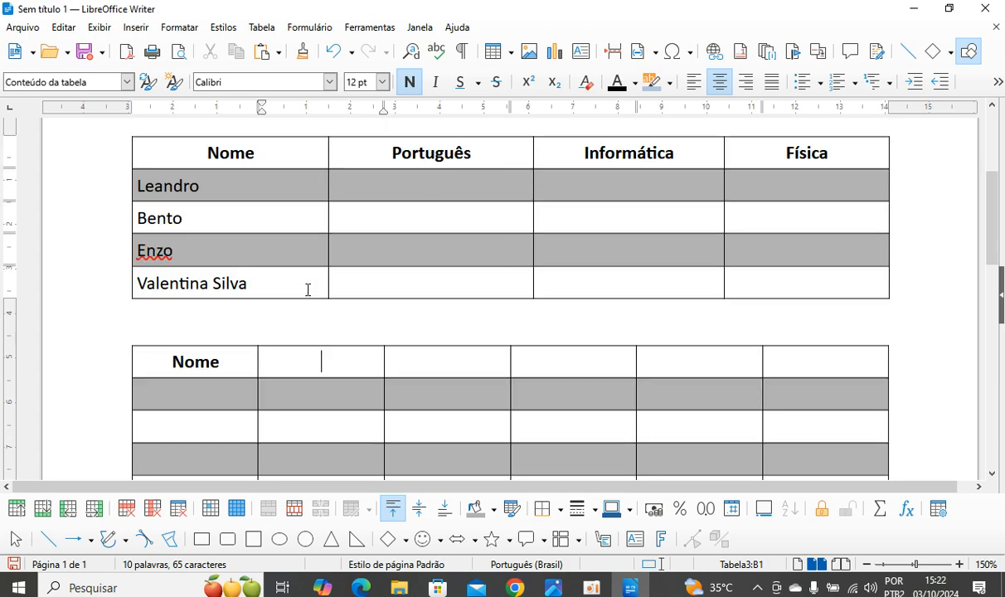
pyautogui.scroll(2, 417, 325)
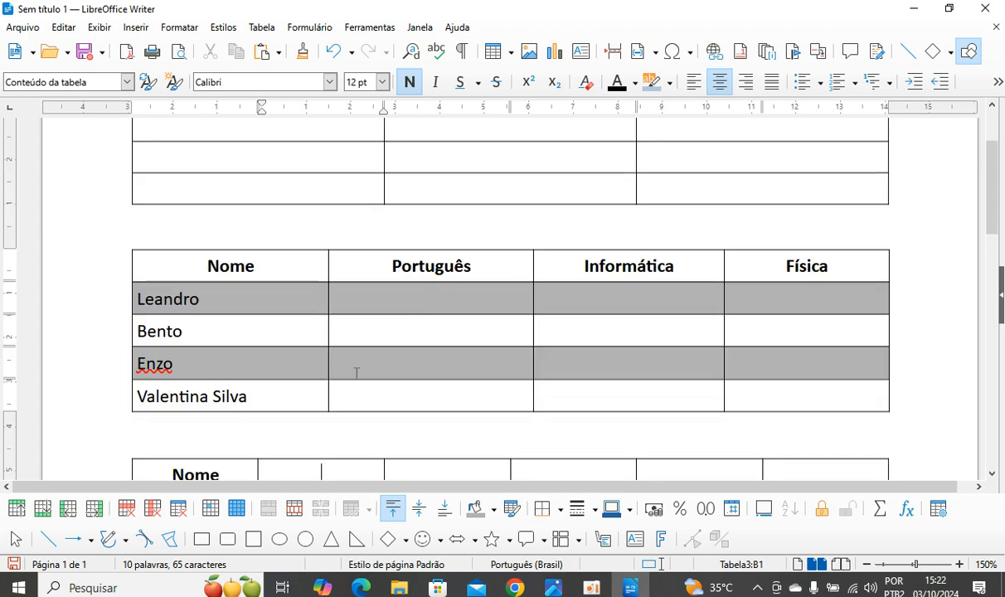
pyautogui.scroll(-1, 356, 373)
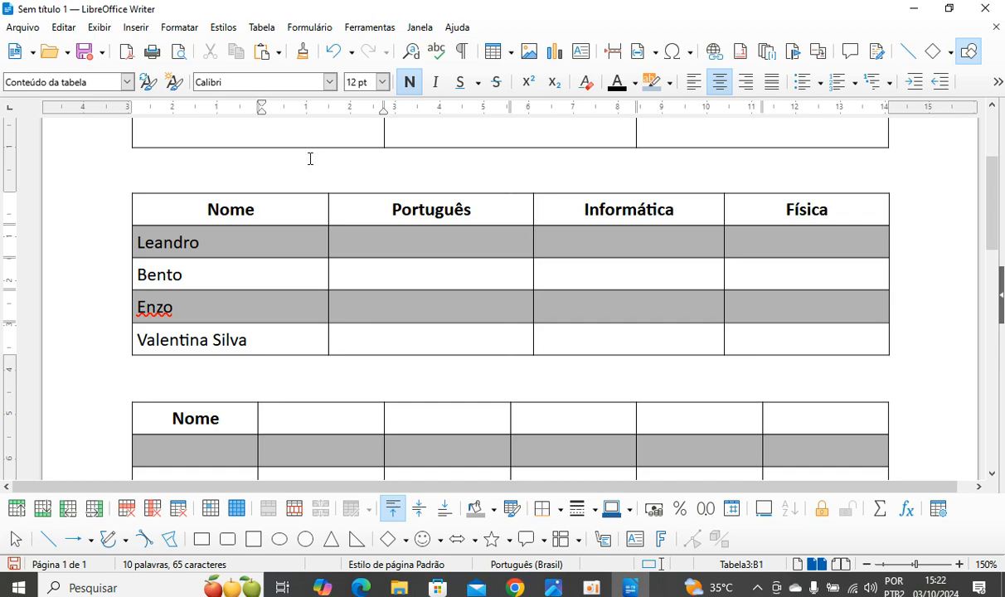
pyautogui.click(222, 28)
pyautogui.moveTo(257, 28)
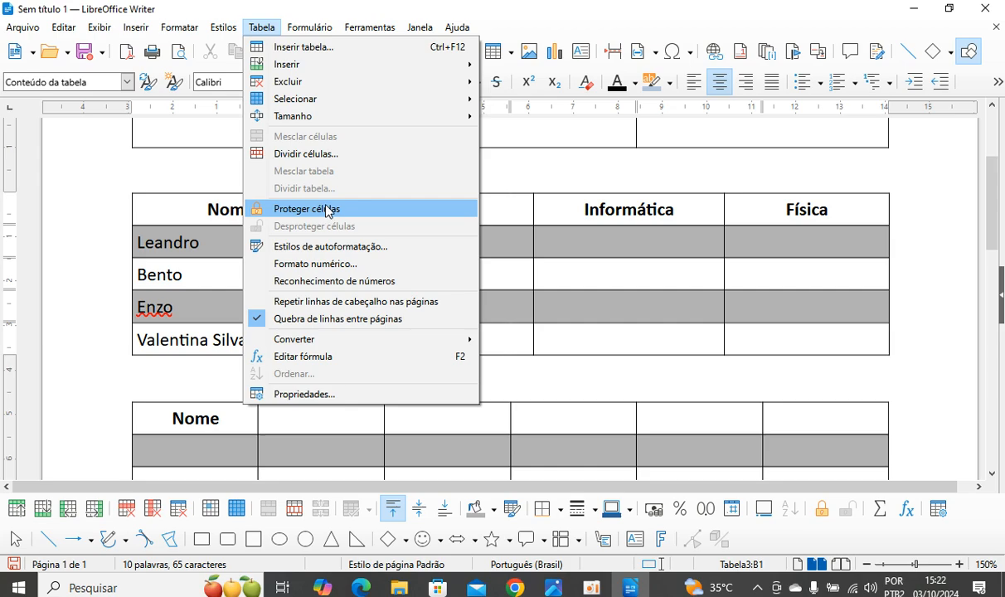
pyautogui.press('Escape')
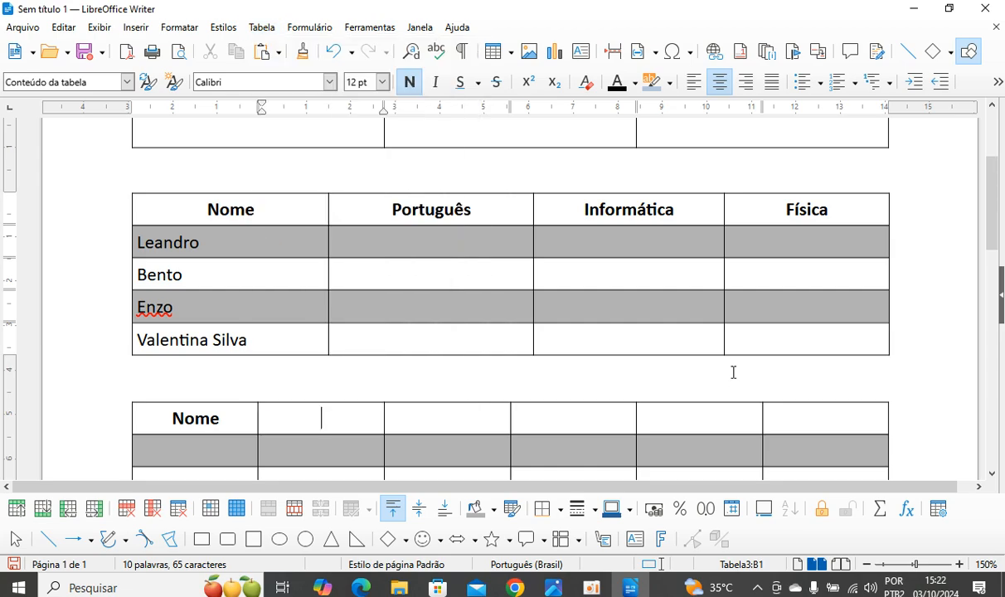
pyautogui.scroll(-4, 581, 420)
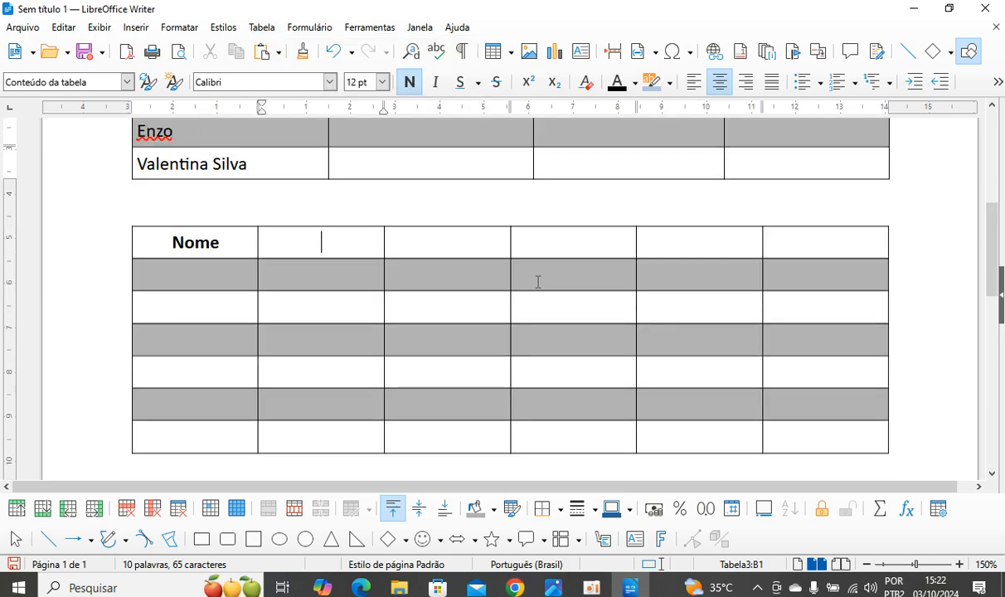
pyautogui.scroll(1, 342, 282)
pyautogui.scroll(-3, 334, 294)
pyautogui.scroll(7, 334, 339)
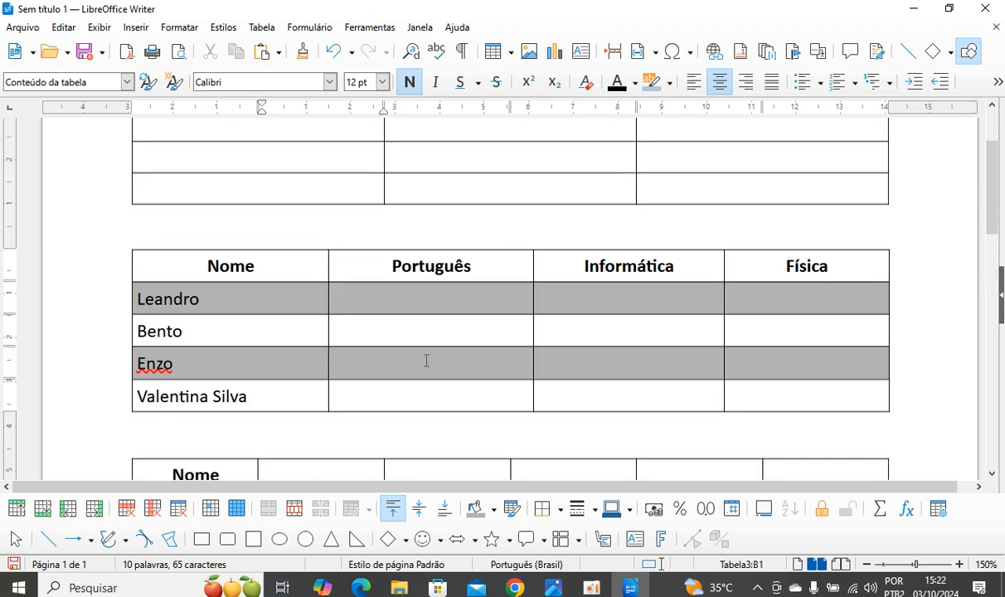
pyautogui.scroll(-2, 426, 360)
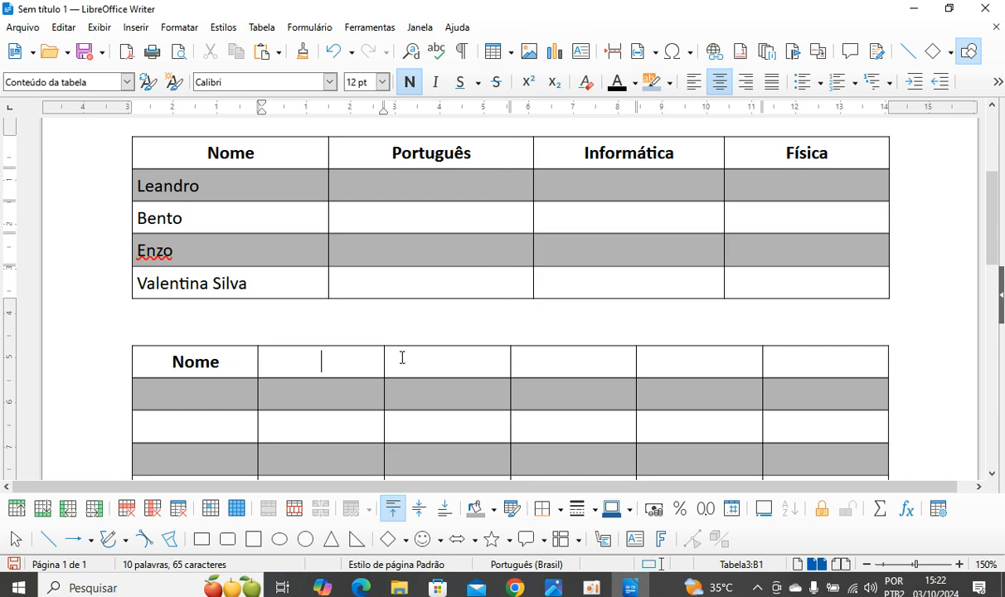
# Delete the heading "Nome" from the new table's first cell
pyautogui.scroll(-3, 400, 360)
pyautogui.click(231, 247)
pyautogui.press('BackSpace')
pyautogui.press('BackSpace')
pyautogui.press('BackSpace')
pyautogui.press('BackSpace')
pyautogui.press('Down')
pyautogui.press('Down')
# Merge the six cells of the new table's top row into one and undo the merge, doing this twice
pyautogui.moveTo(210, 244); pyautogui.dragTo(474, 229)
pyautogui.moveTo(712, 231); pyautogui.dragTo(776, 225)
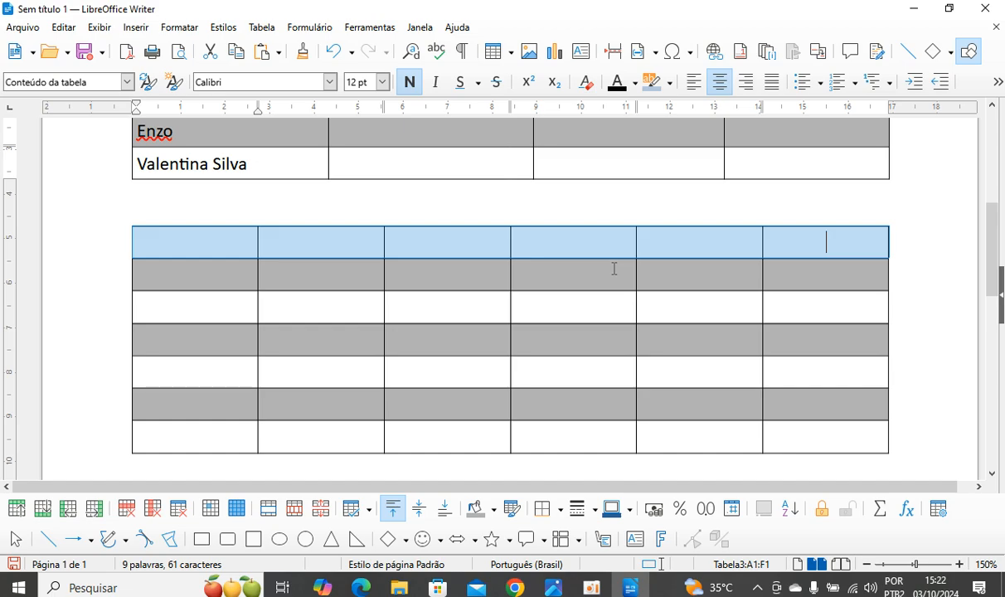
pyautogui.rightClick(492, 240)
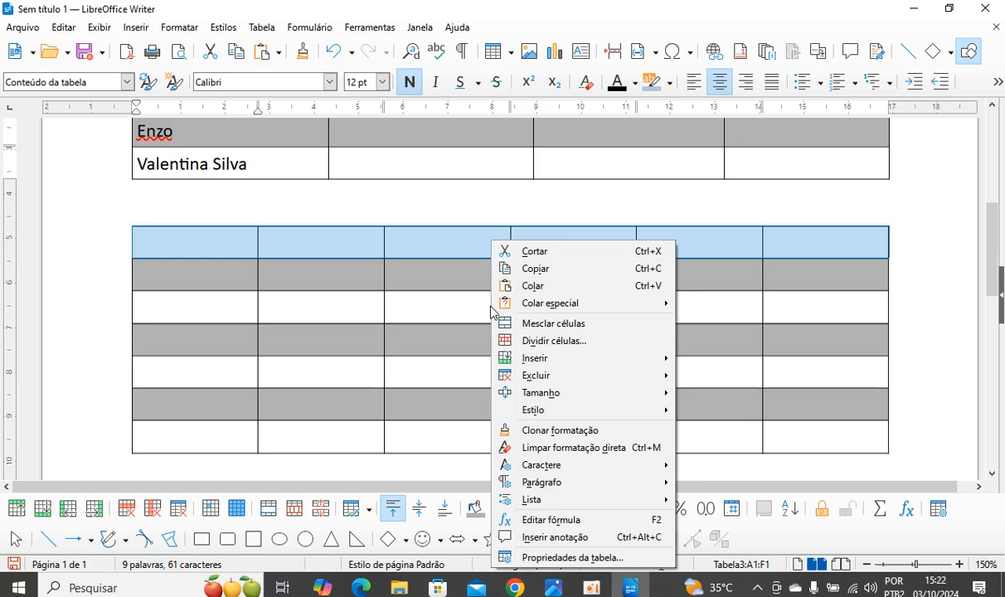
pyautogui.click(555, 325)
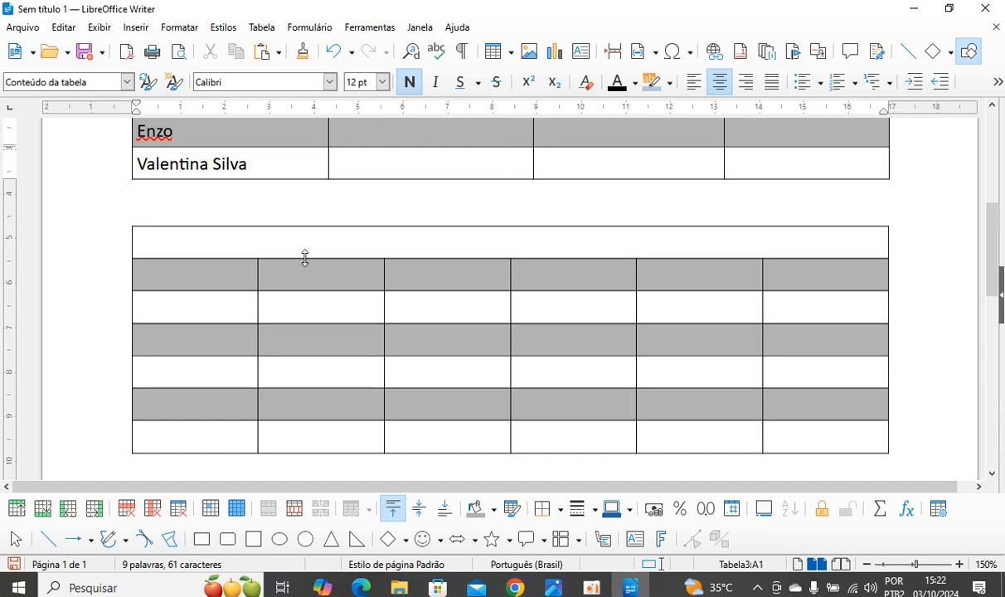
pyautogui.hotkey('ctrl', 'z')
pyautogui.moveTo(199, 246); pyautogui.dragTo(829, 232)
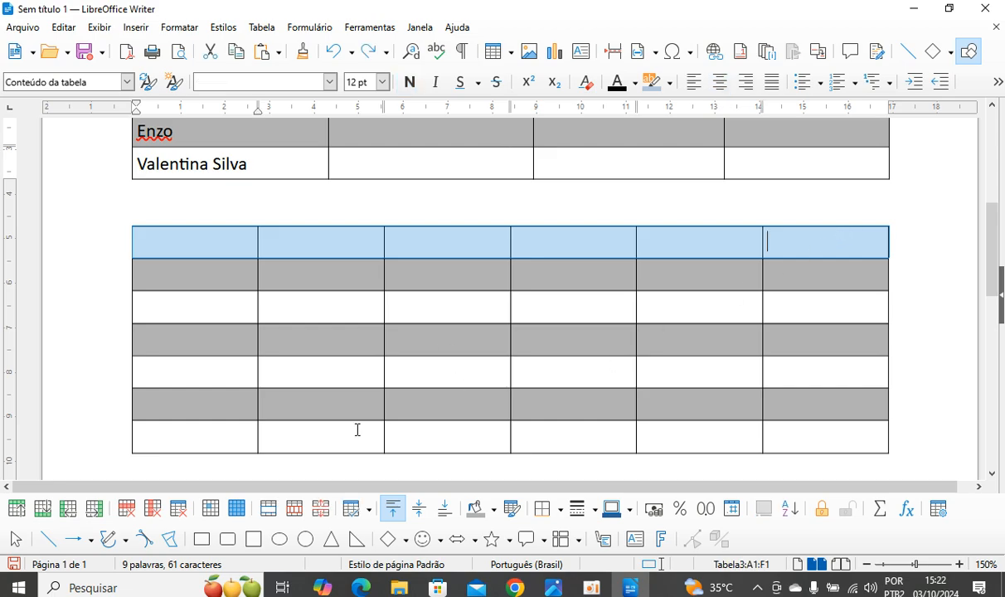
pyautogui.click(268, 510)
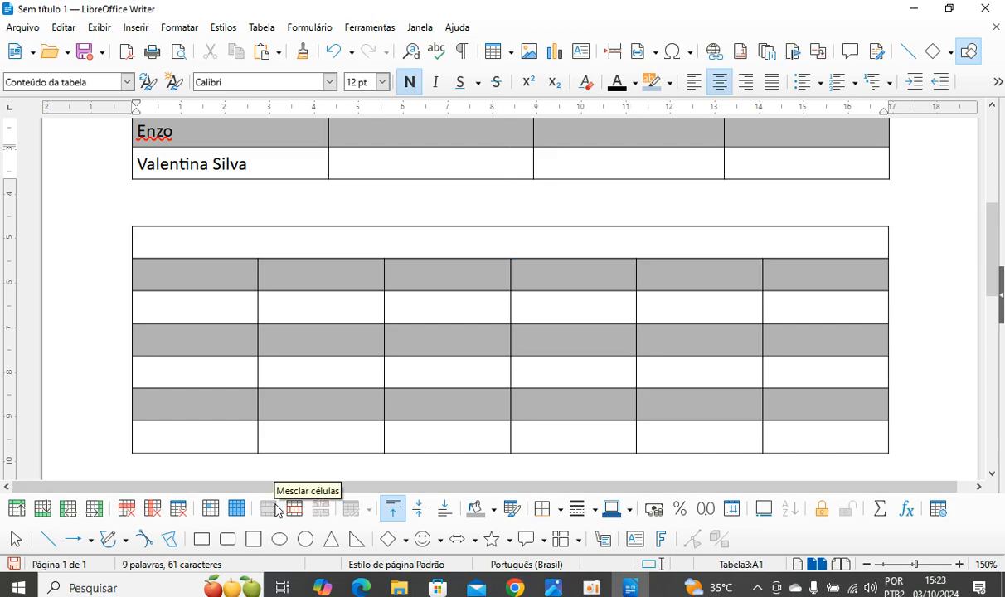
pyautogui.hotkey('ctrl', 'z')
# Merge the six cells of the new table's top row into a single cell
pyautogui.moveTo(200, 234); pyautogui.dragTo(814, 233)
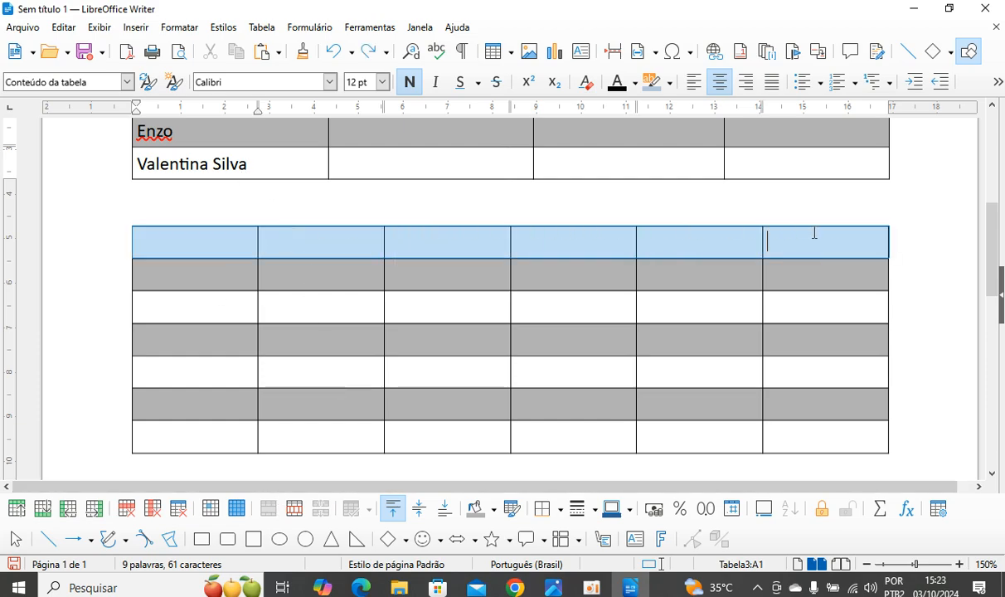
pyautogui.click(262, 28)
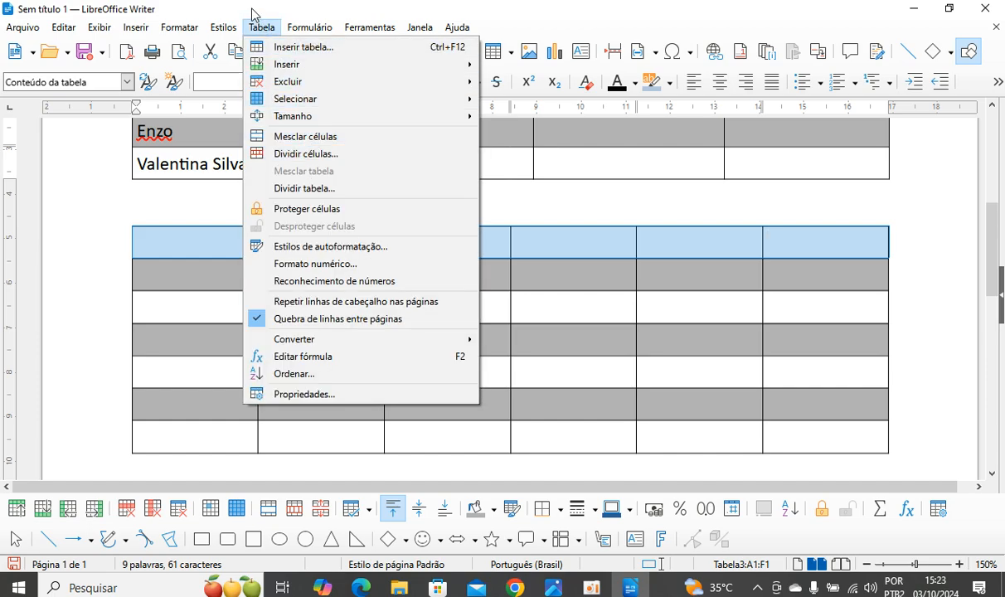
pyautogui.click(305, 137)
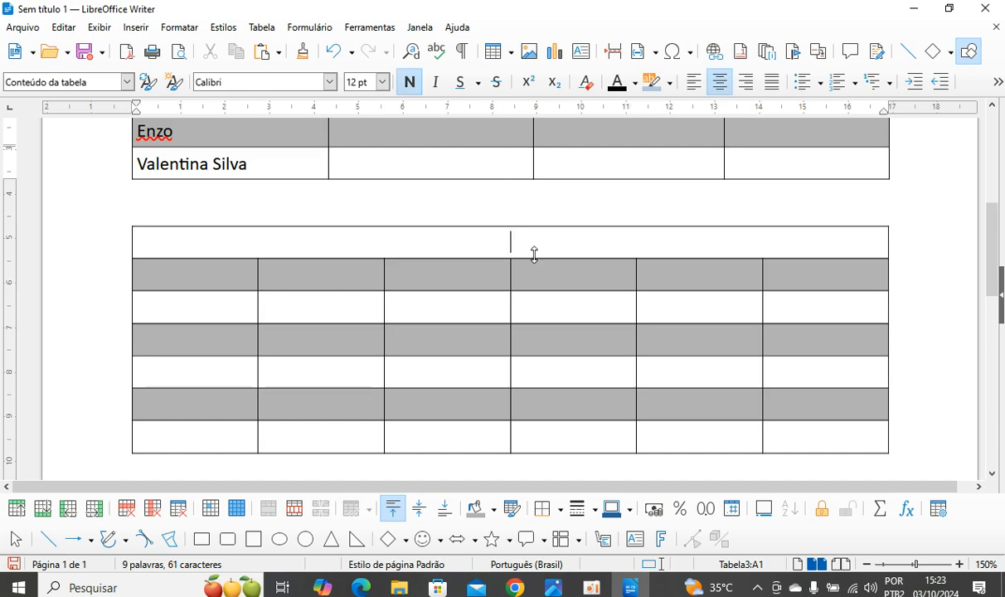
pyautogui.scroll(3, 480, 262)
pyautogui.scroll(-3, 442, 330)
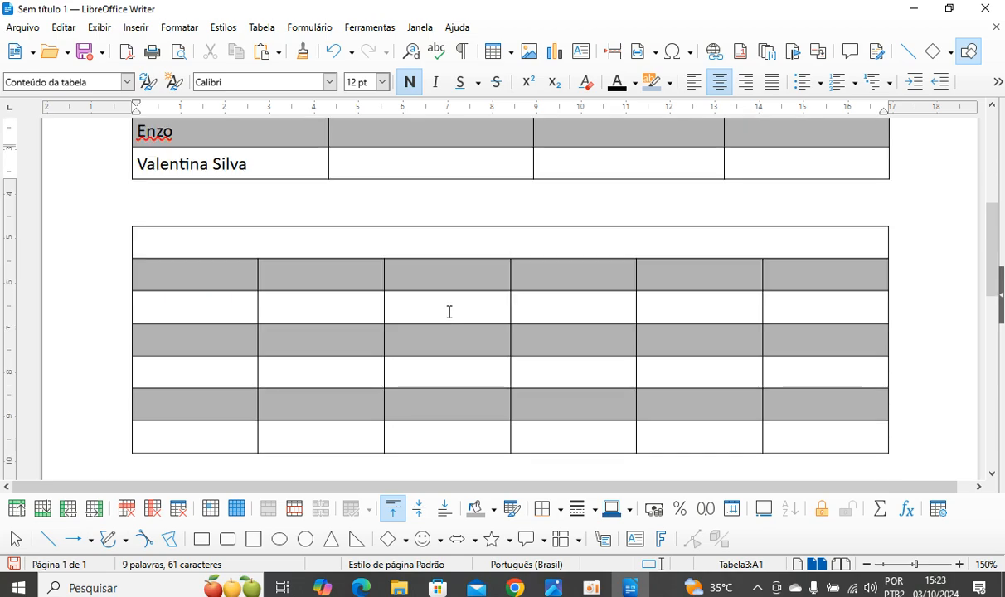
# Split the new table's merged header cell vertically into 2 cells
pyautogui.click(523, 266)
pyautogui.click(507, 236)
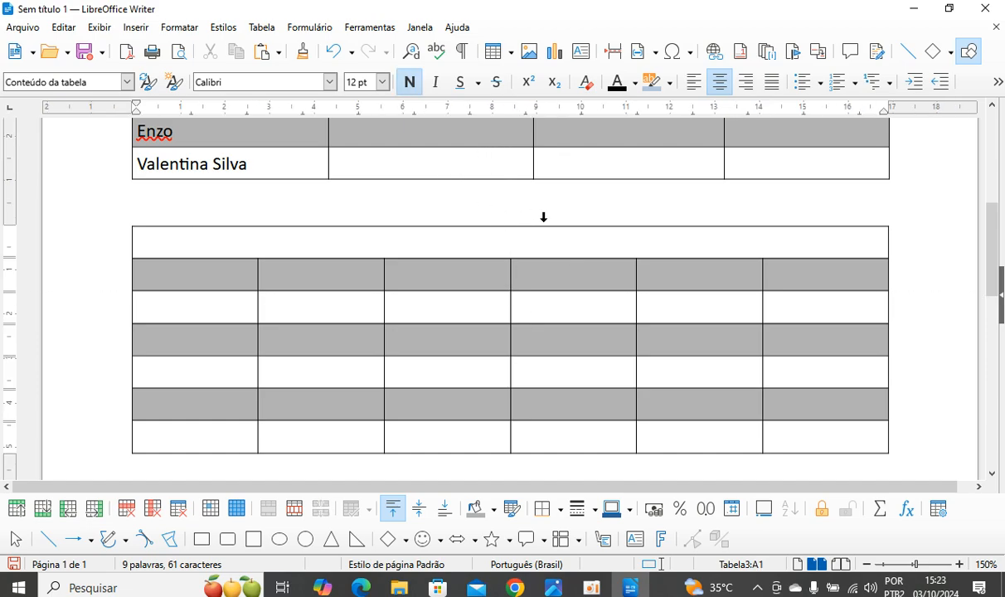
pyautogui.rightClick(515, 247)
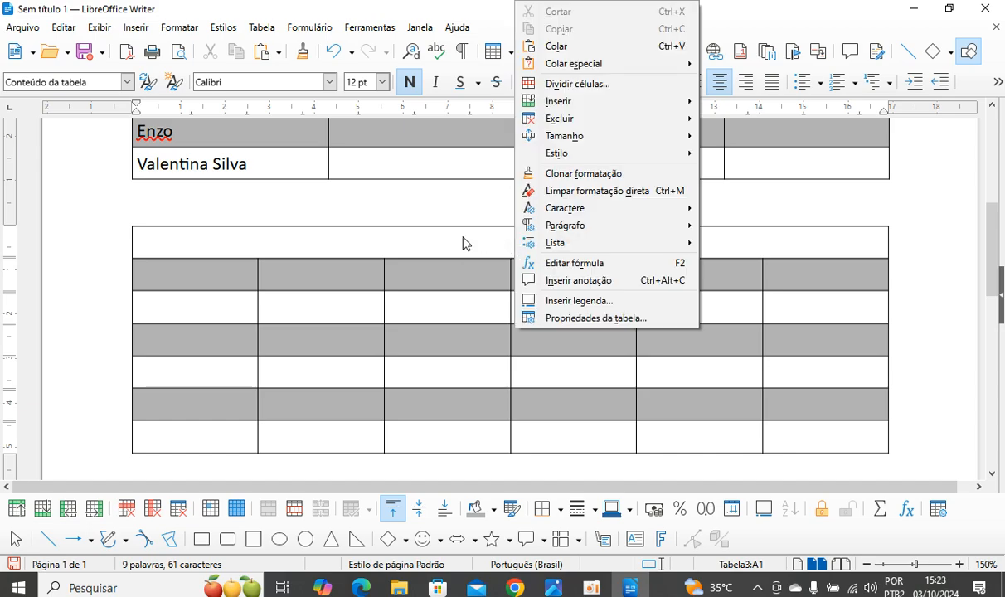
pyautogui.click(579, 86)
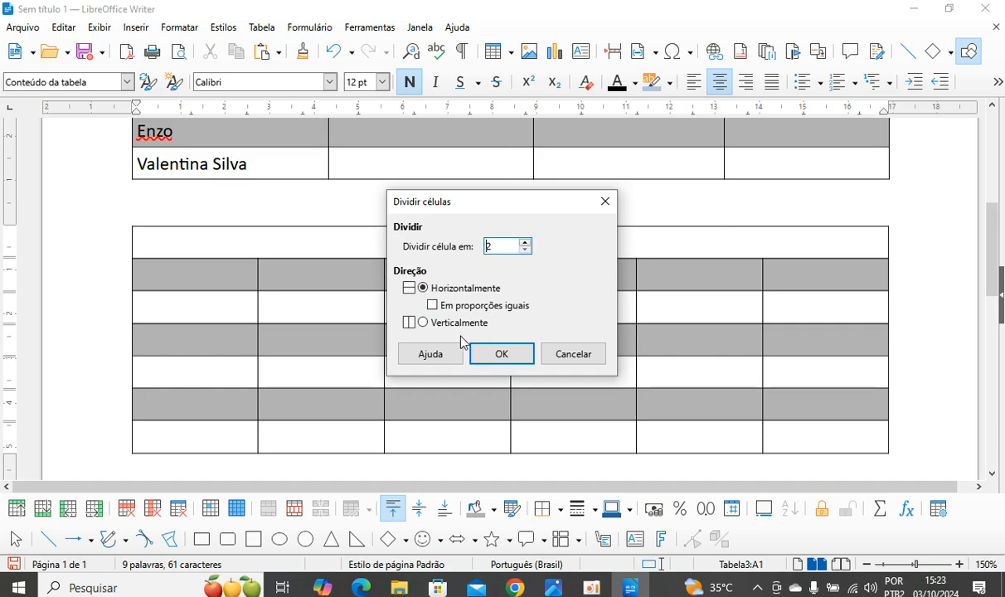
pyautogui.click(424, 323)
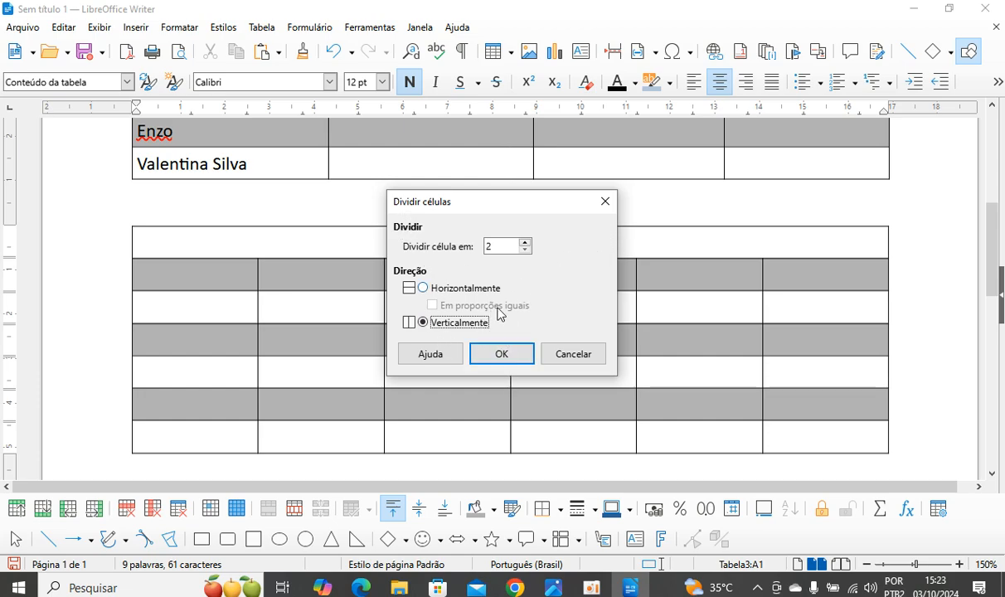
pyautogui.click(502, 354)
# Select the two header cells of the new table and undo the vertical split
pyautogui.click(597, 240)
pyautogui.click(472, 239)
pyautogui.moveTo(472, 238); pyautogui.dragTo(570, 232)
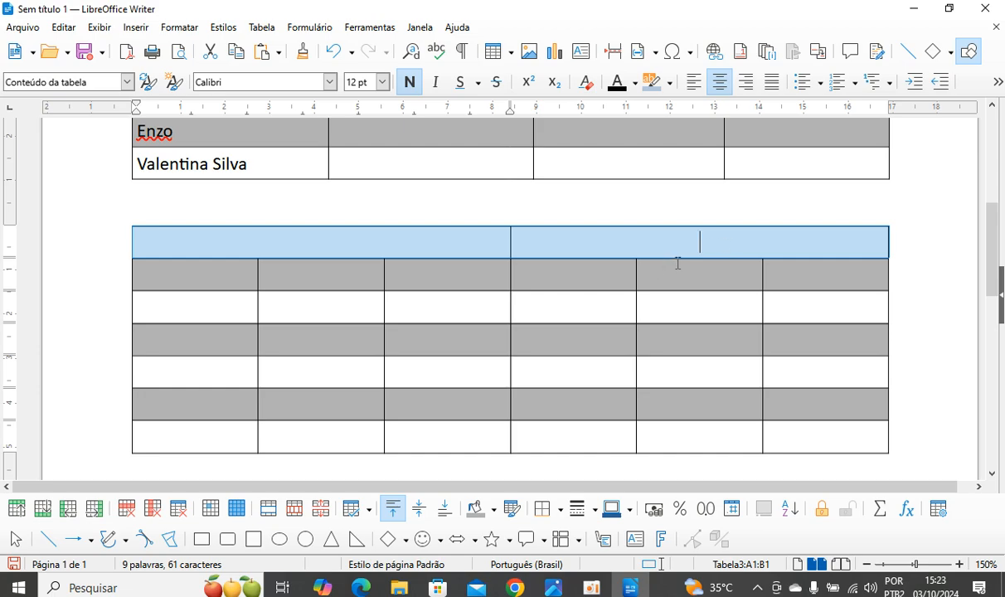
pyautogui.hotkey('ctrl', 'shift', 'm')
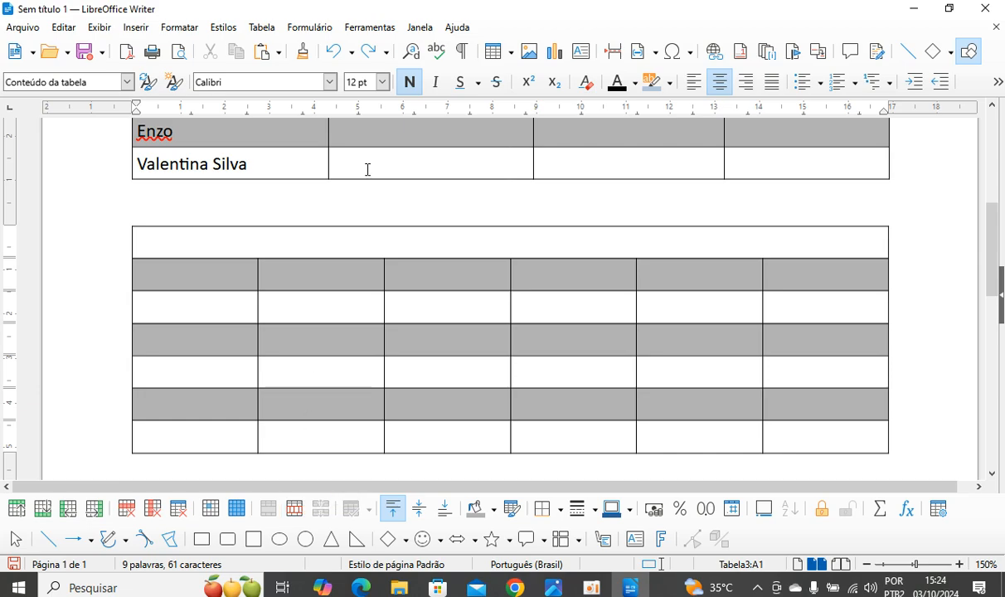
# Split the new table's single header cell again into 2 cells in the vertical direction
pyautogui.click(262, 27)
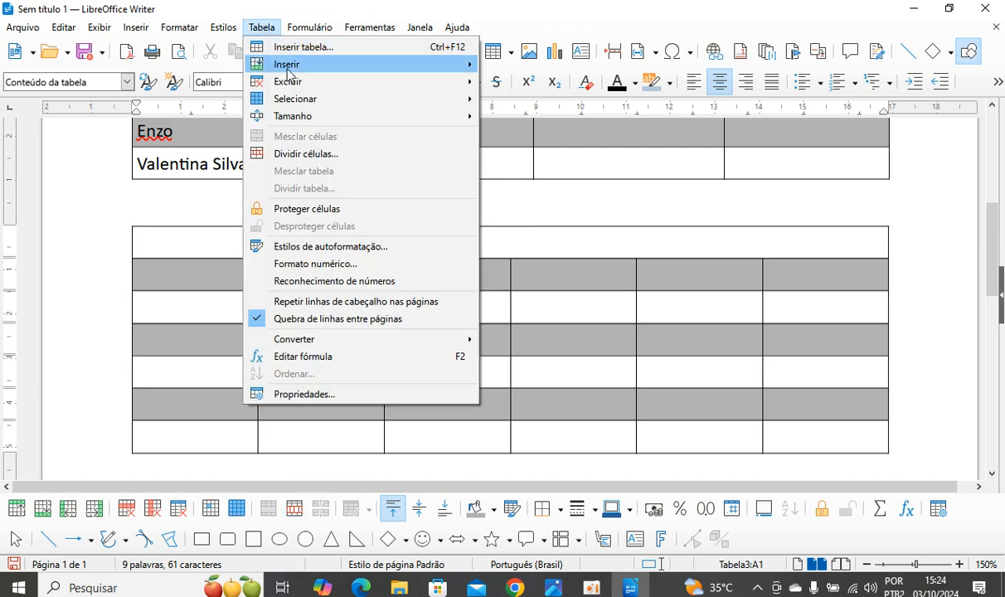
pyautogui.click(323, 154)
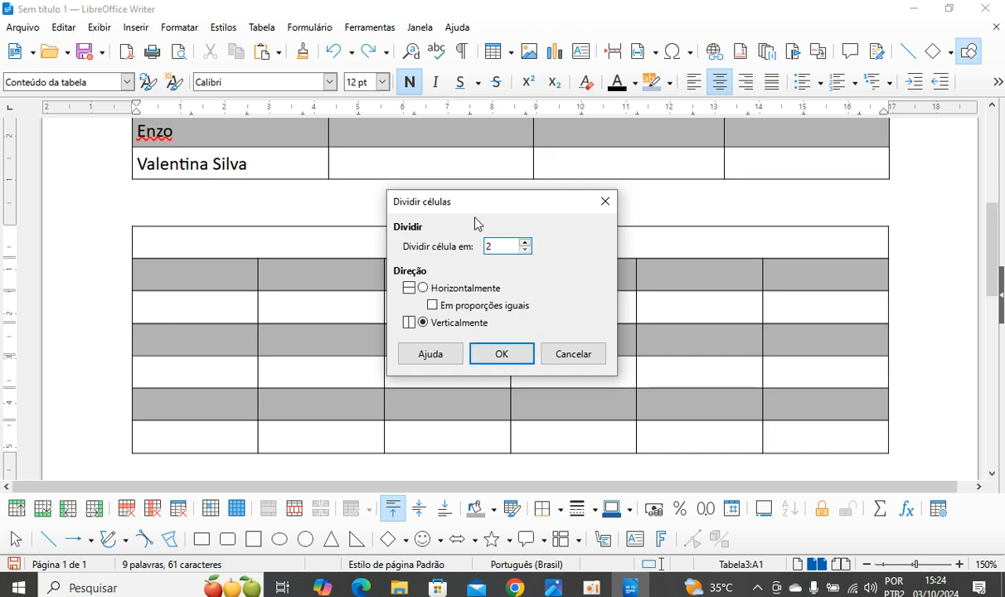
pyautogui.click(512, 358)
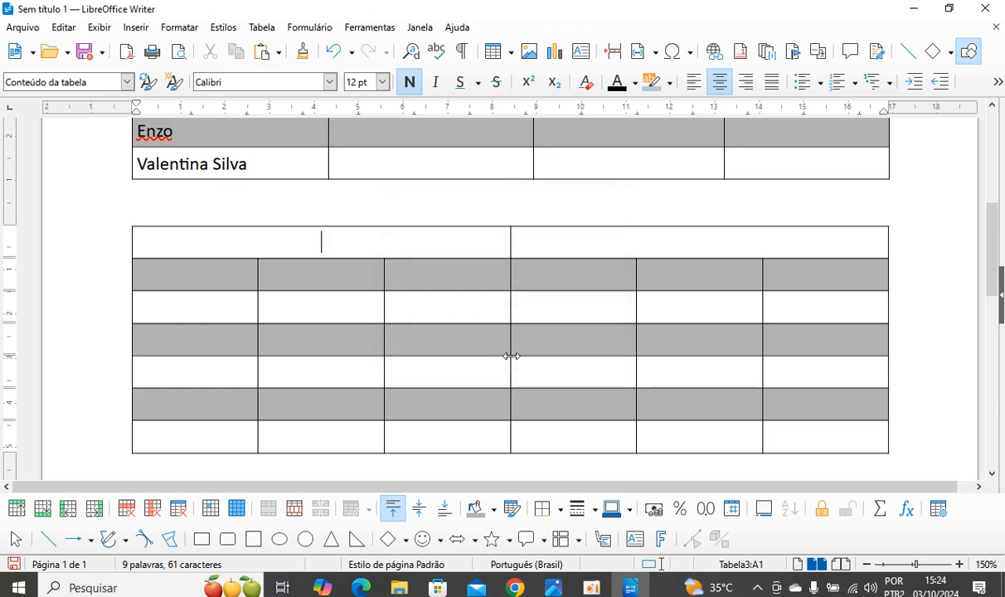
# Merge the second-column cells of the new table's second and third rows into one cell
pyautogui.click(439, 307)
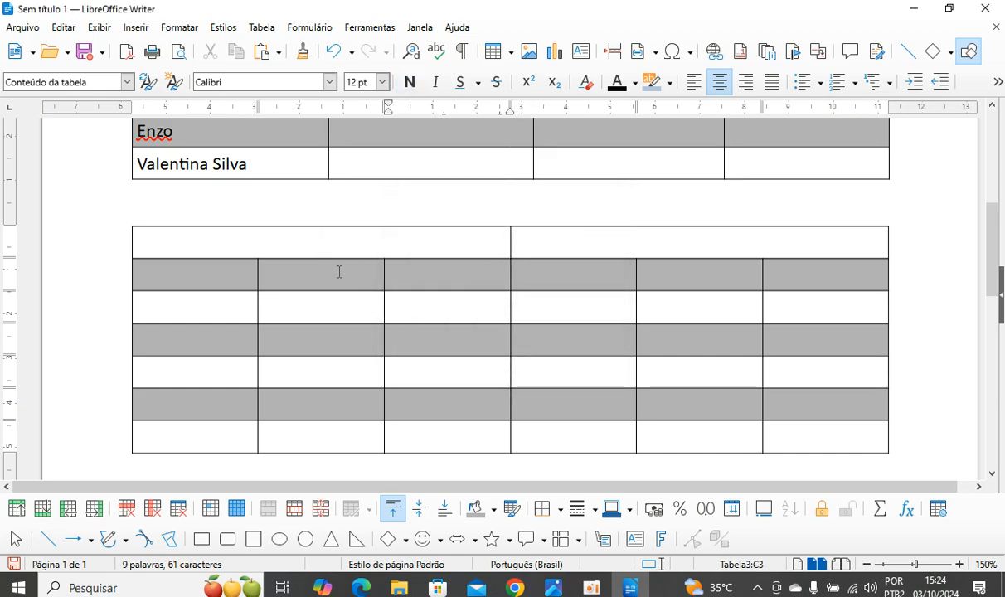
pyautogui.moveTo(320, 283); pyautogui.dragTo(348, 325)
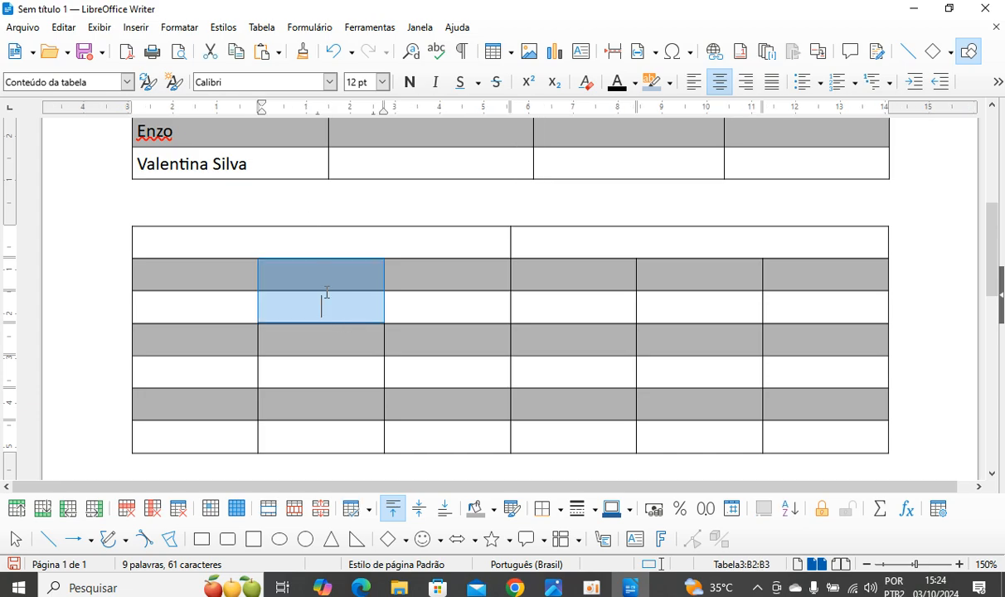
pyautogui.click(267, 506)
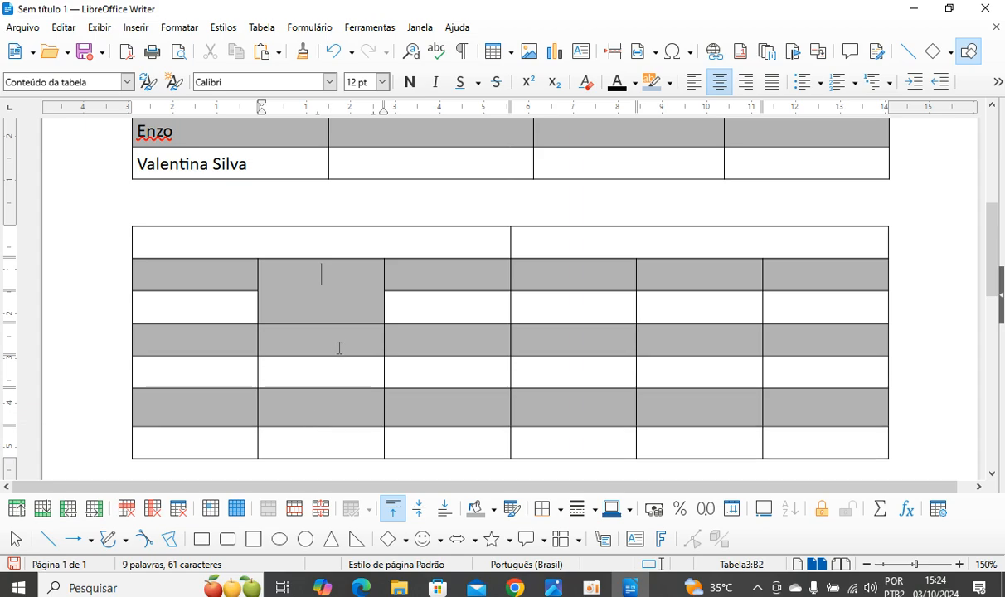
pyautogui.click(242, 300)
pyautogui.click(308, 278)
pyautogui.moveTo(355, 314); pyautogui.dragTo(321, 337)
pyautogui.click(336, 279)
pyautogui.click(544, 234)
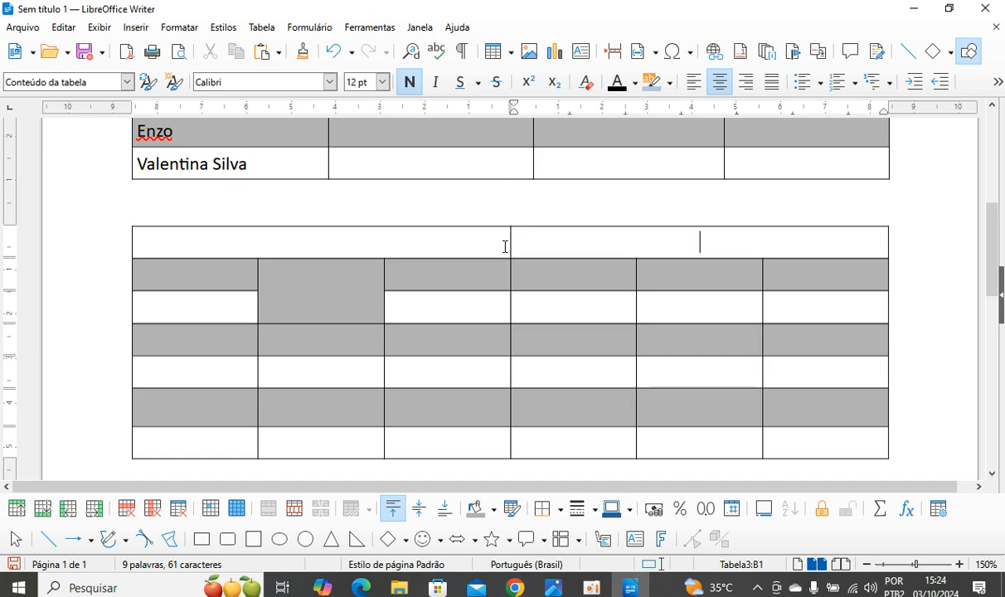
# Open the split settings for the merged cell in the new table's second column
pyautogui.click(330, 274)
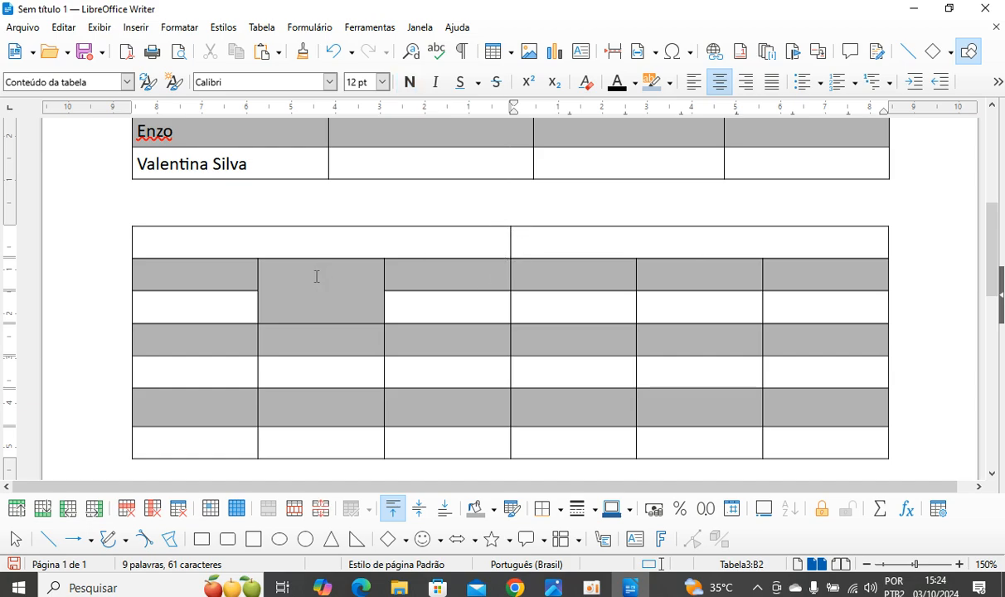
pyautogui.click(295, 508)
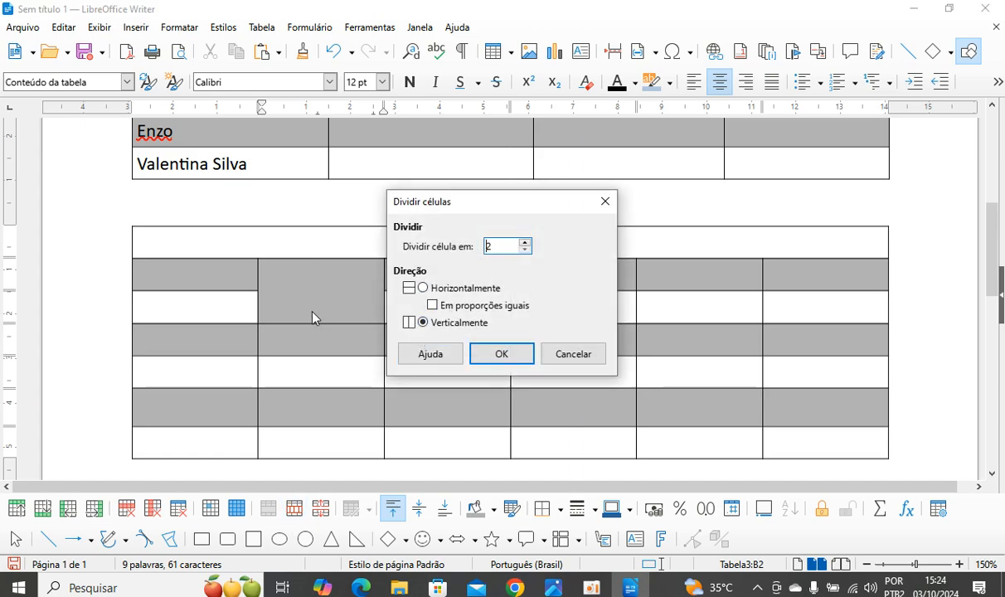
# Split the tall merged cell in the lower table's second column horizontally into two cells
pyautogui.click(462, 288)
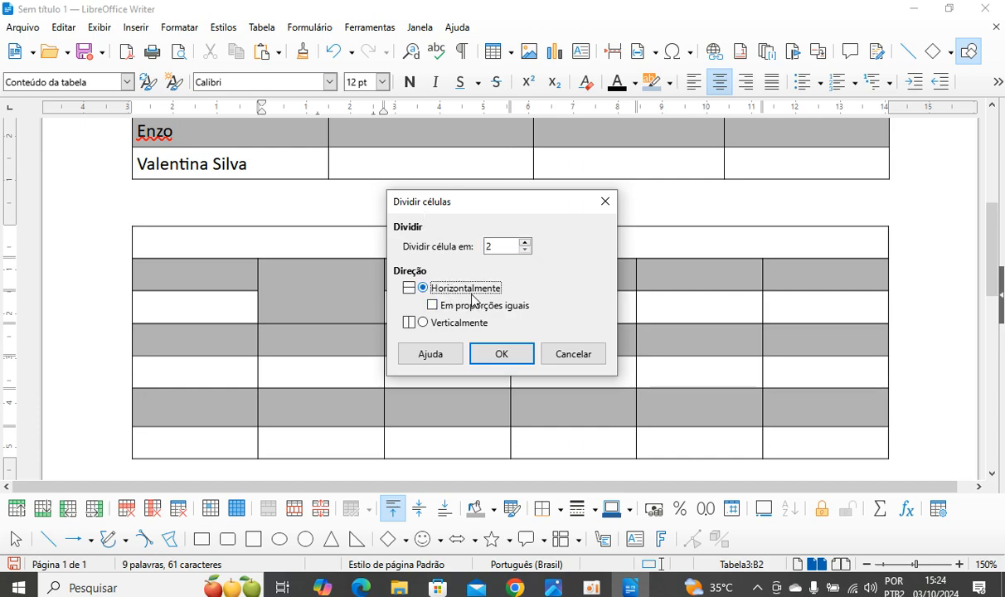
pyautogui.click(502, 354)
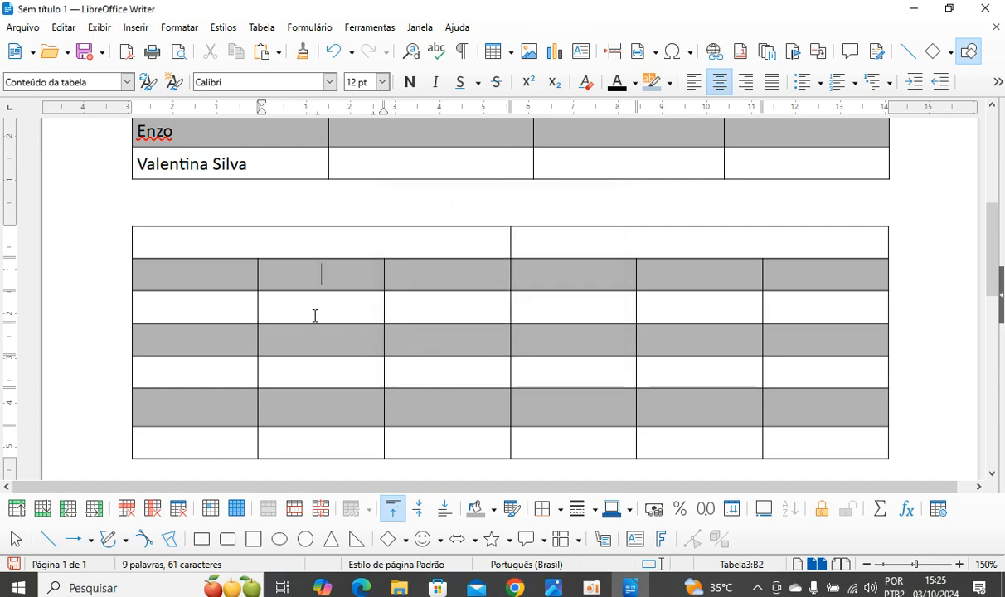
pyautogui.moveTo(324, 274); pyautogui.dragTo(331, 300)
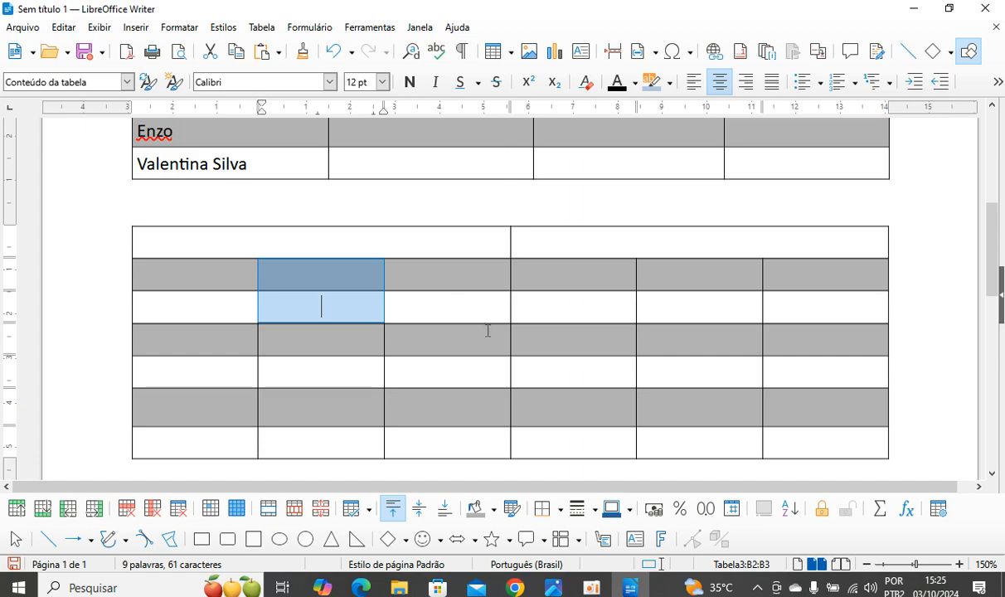
pyautogui.moveTo(419, 236); pyautogui.dragTo(524, 235)
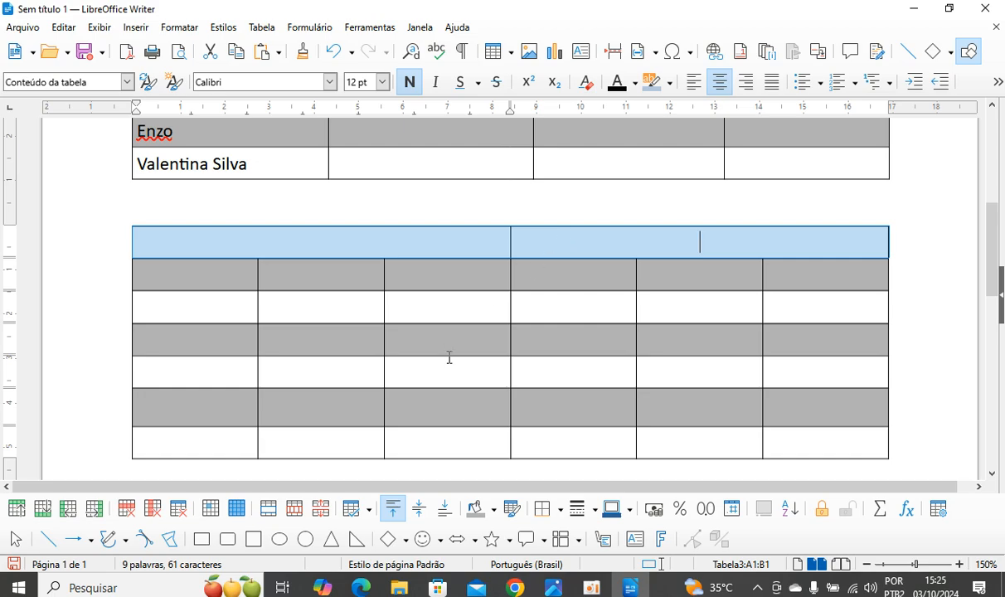
pyautogui.click(491, 305)
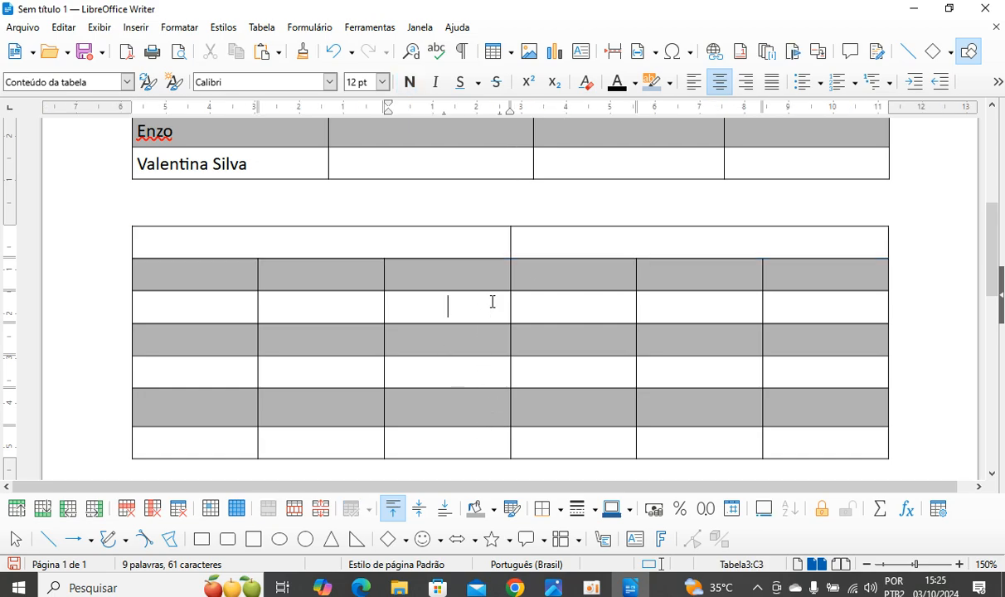
pyautogui.click(524, 231)
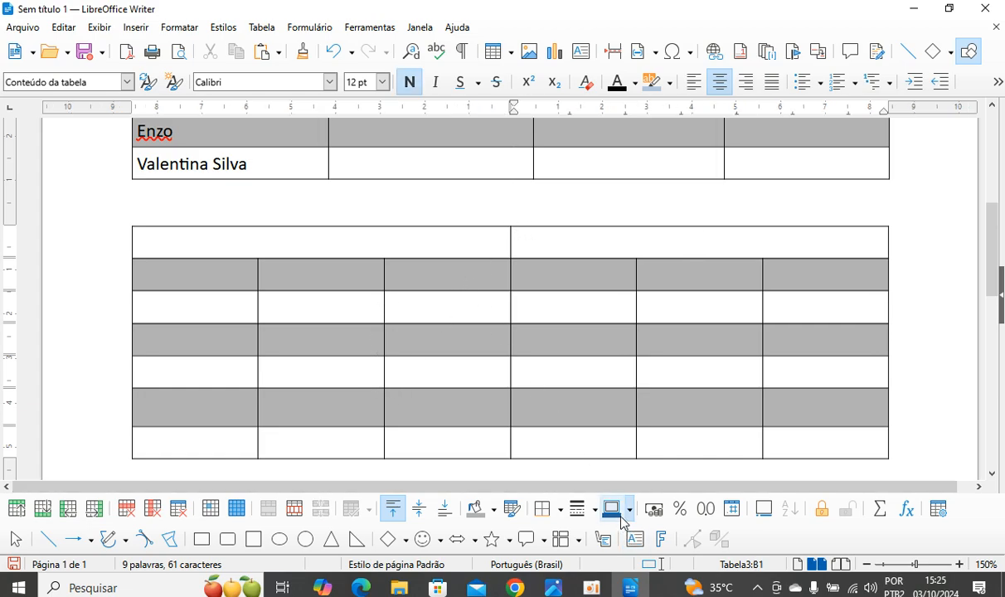
pyautogui.moveTo(476, 237); pyautogui.dragTo(534, 240)
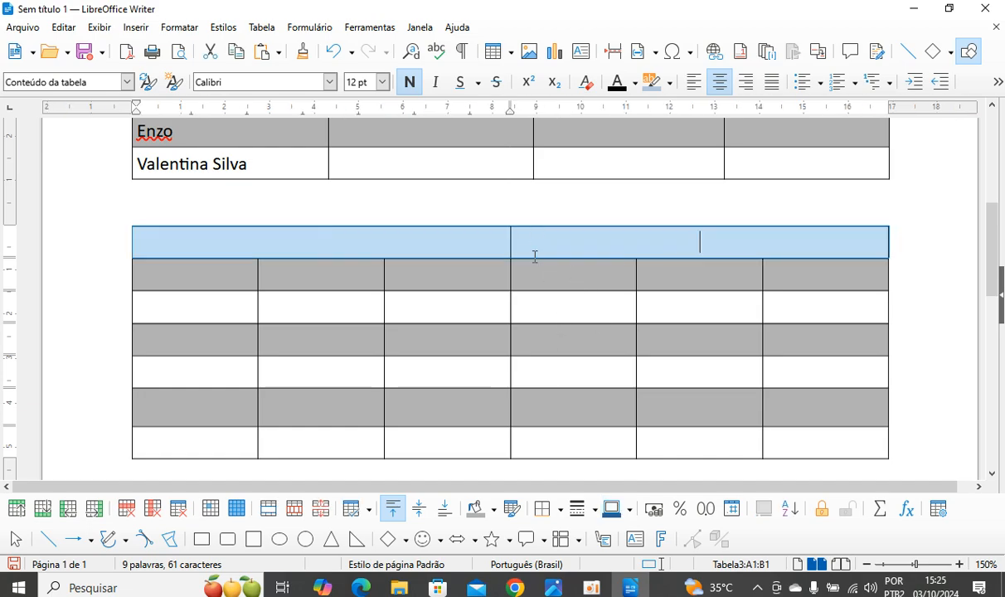
pyautogui.click(630, 511)
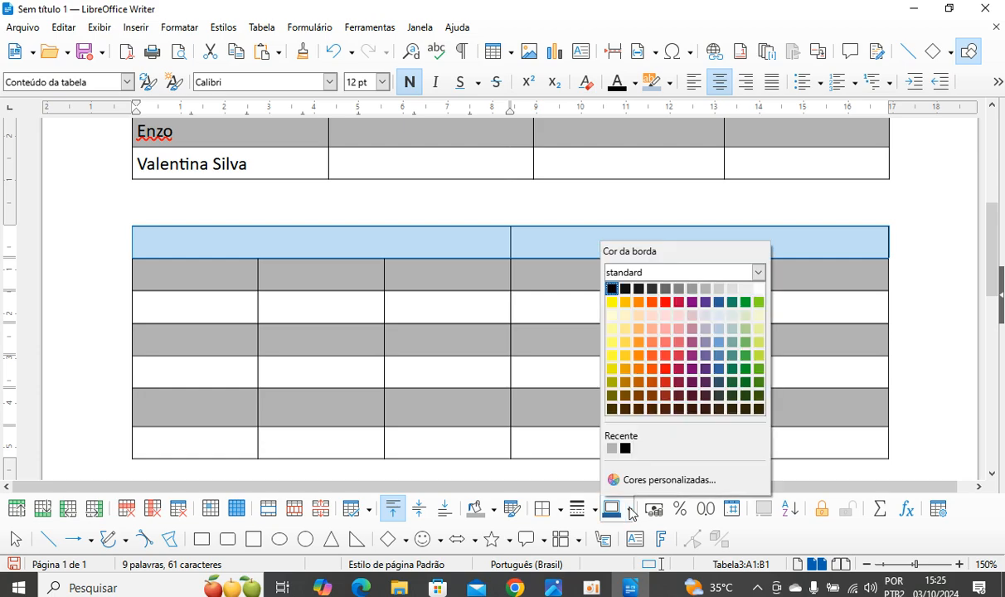
pyautogui.click(631, 511)
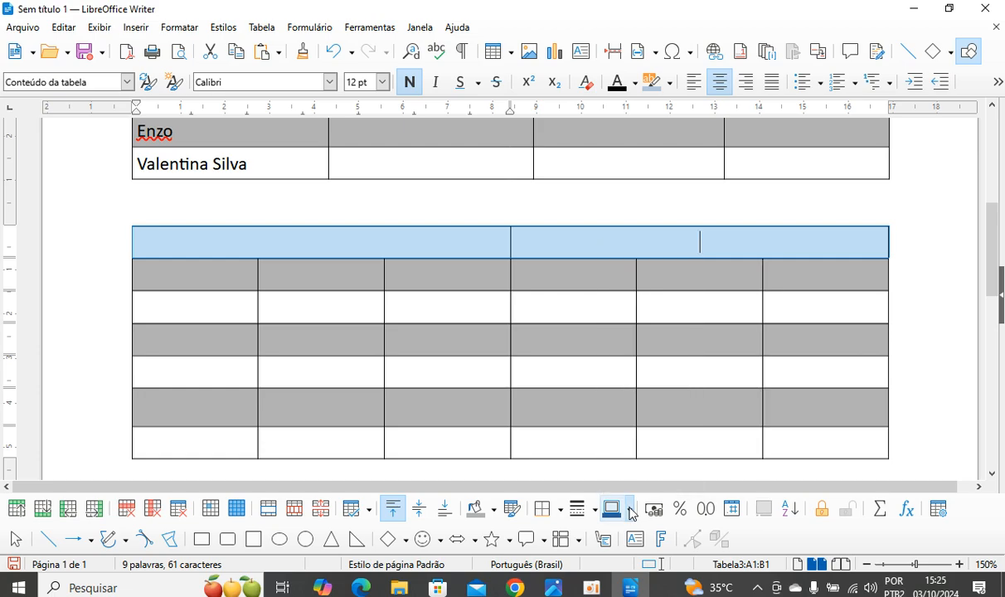
pyautogui.click(559, 510)
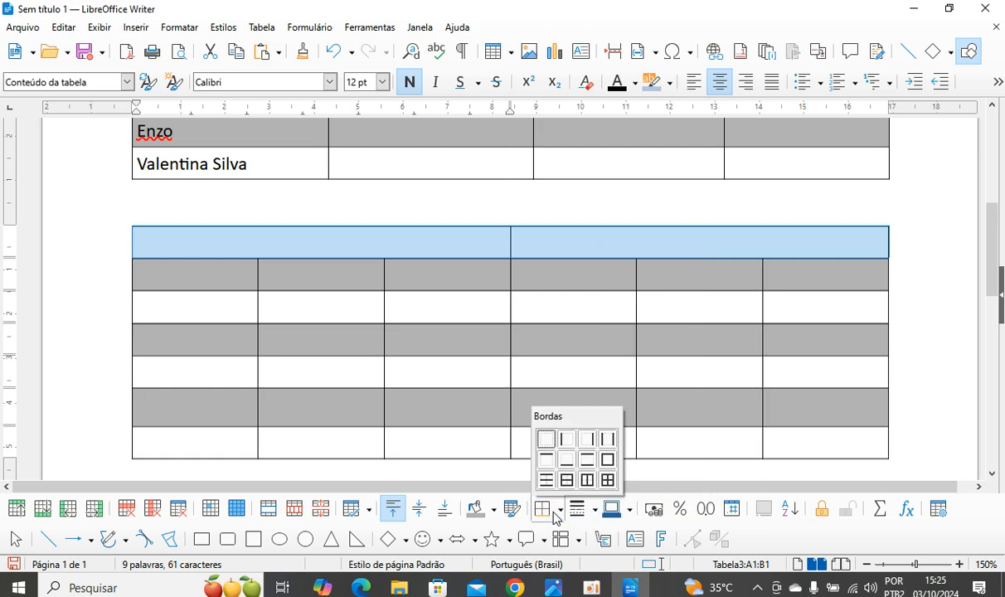
pyautogui.click(539, 246)
# Set the border colour of all cells in the lower table to purple from the standard palette
pyautogui.moveTo(452, 241); pyautogui.dragTo(862, 437)
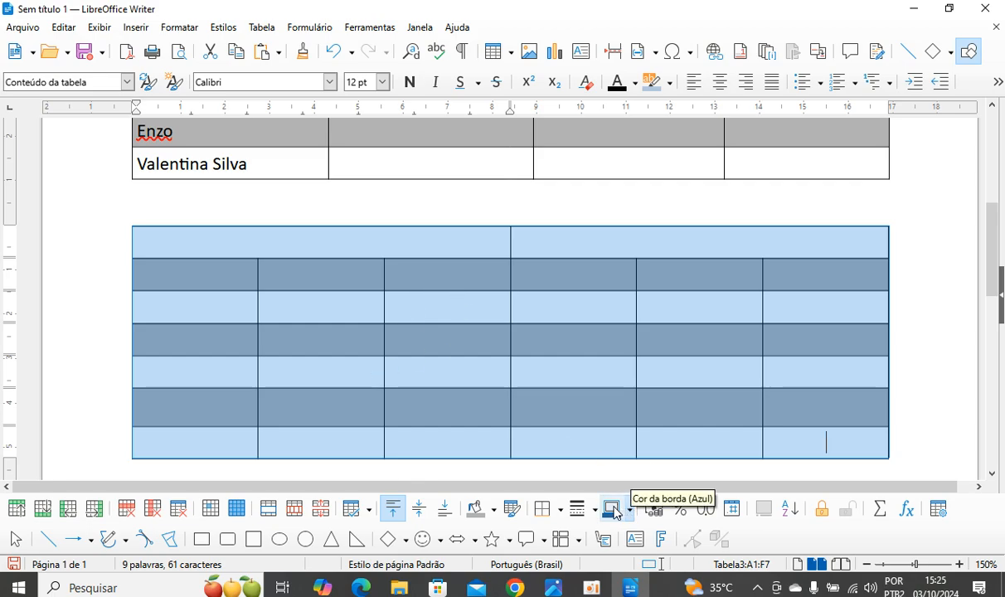
pyautogui.click(629, 509)
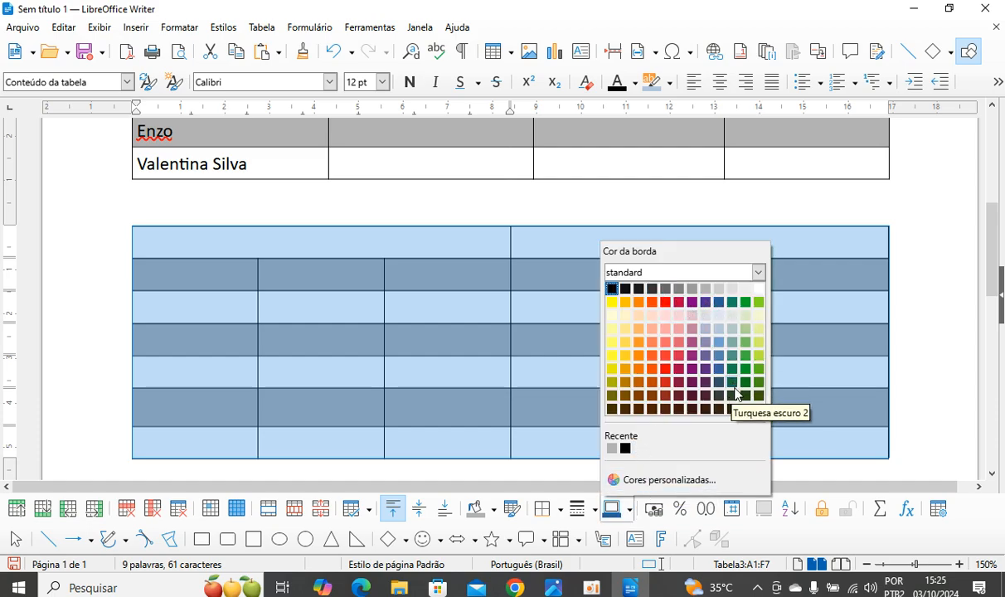
pyautogui.click(693, 303)
pyautogui.click(700, 305)
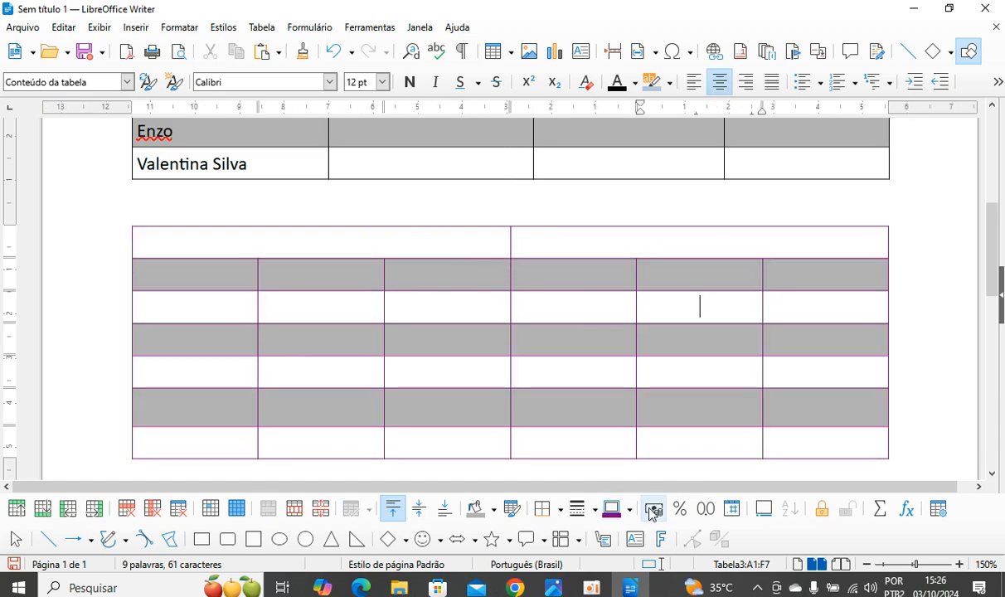
# Apply a single solid line as border style to every cell of the lower table
pyautogui.moveTo(276, 235); pyautogui.dragTo(644, 476)
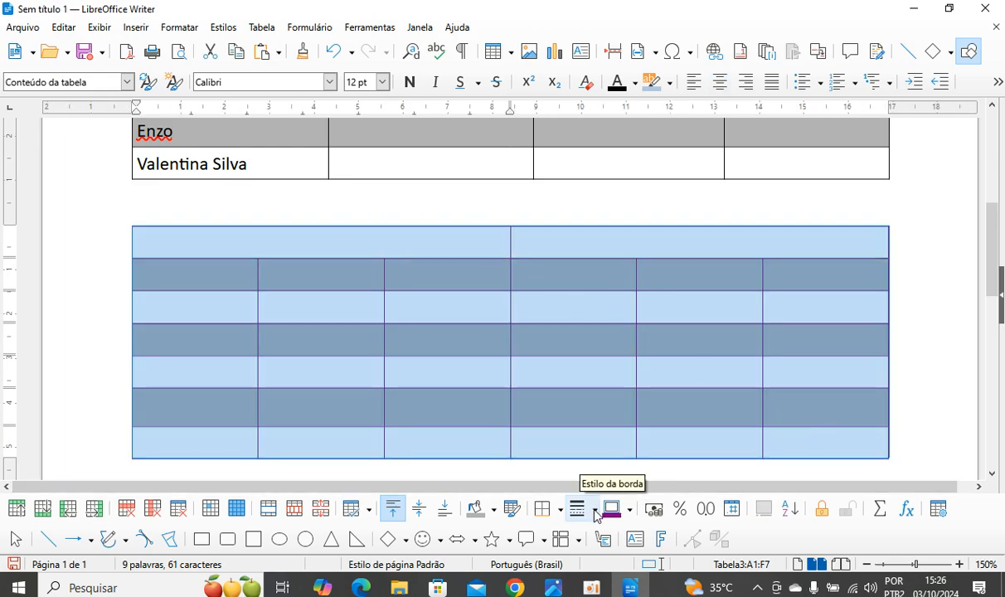
pyautogui.click(595, 510)
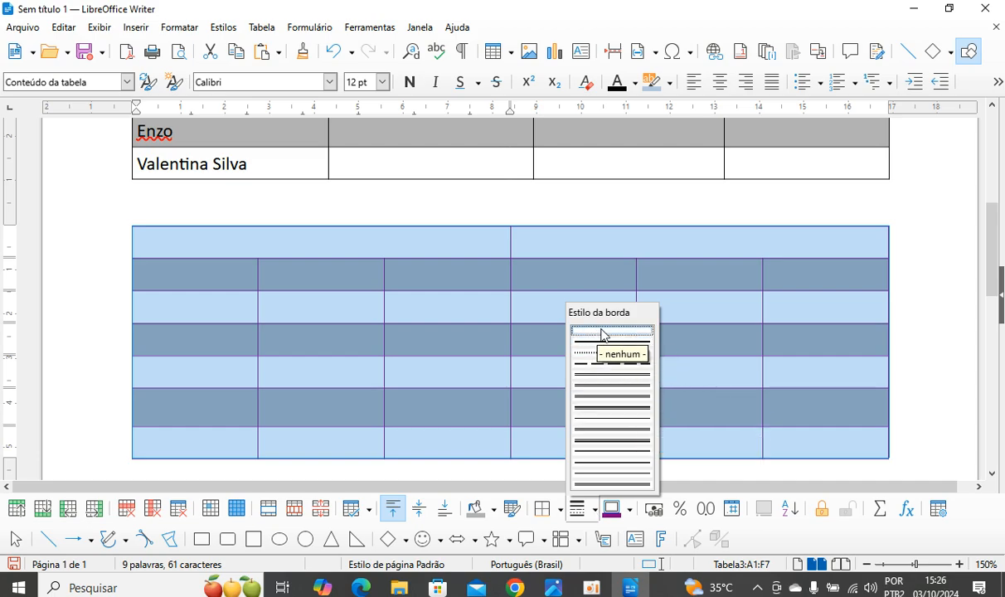
pyautogui.click(645, 342)
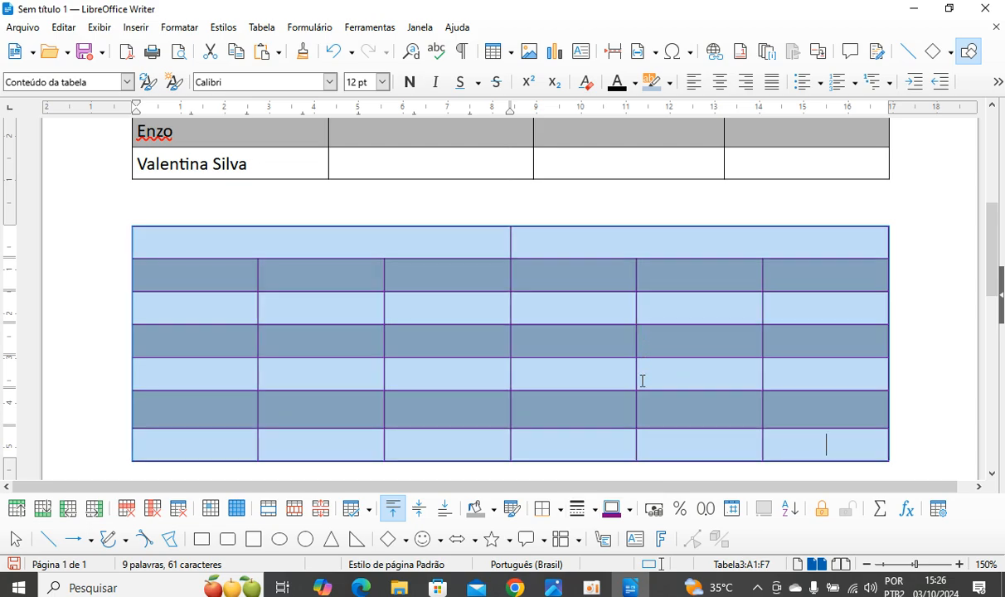
# Change the border style of the whole lower table to a double line
pyautogui.click(630, 510)
pyautogui.click(630, 512)
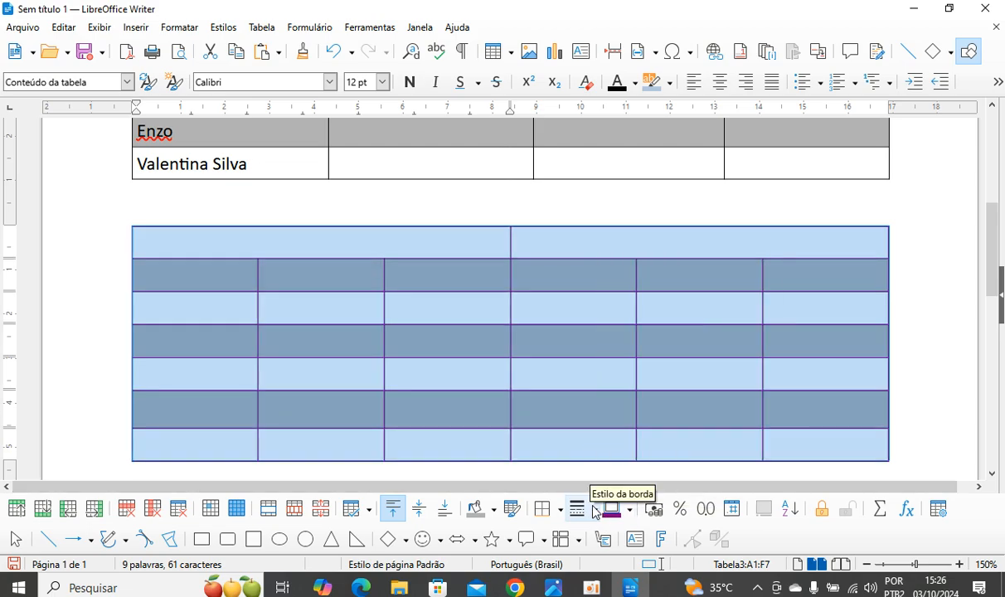
pyautogui.click(583, 508)
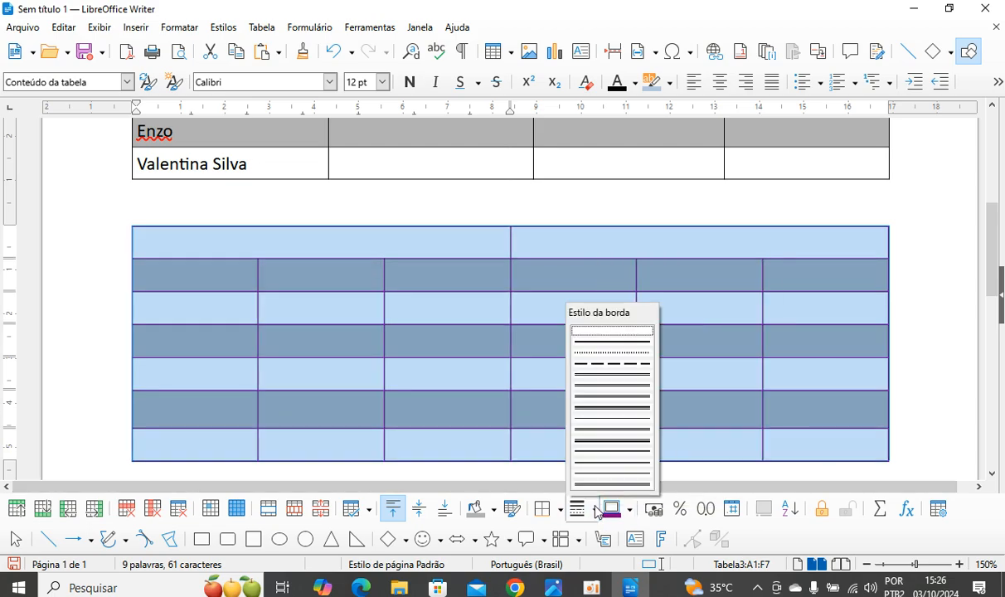
pyautogui.click(602, 393)
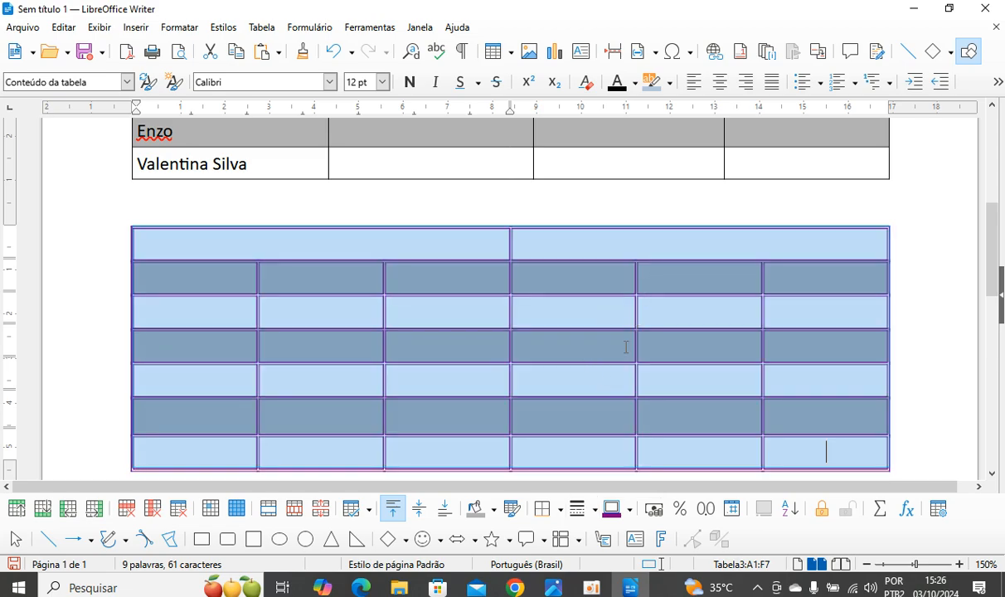
# Clear the lower table's border style with "nenhum", and apply a single solid line to all its cells
pyautogui.click(596, 509)
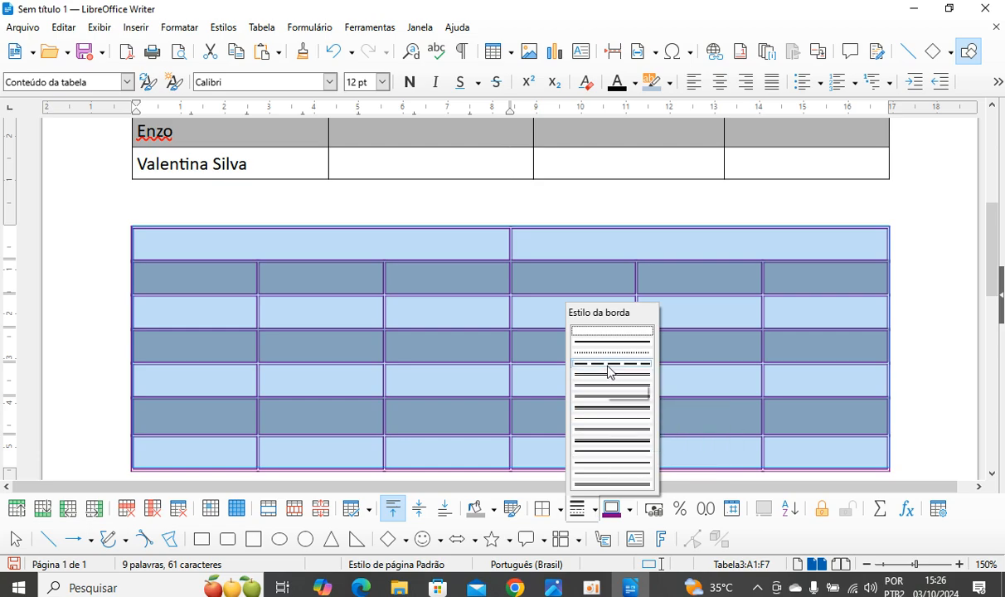
pyautogui.click(608, 332)
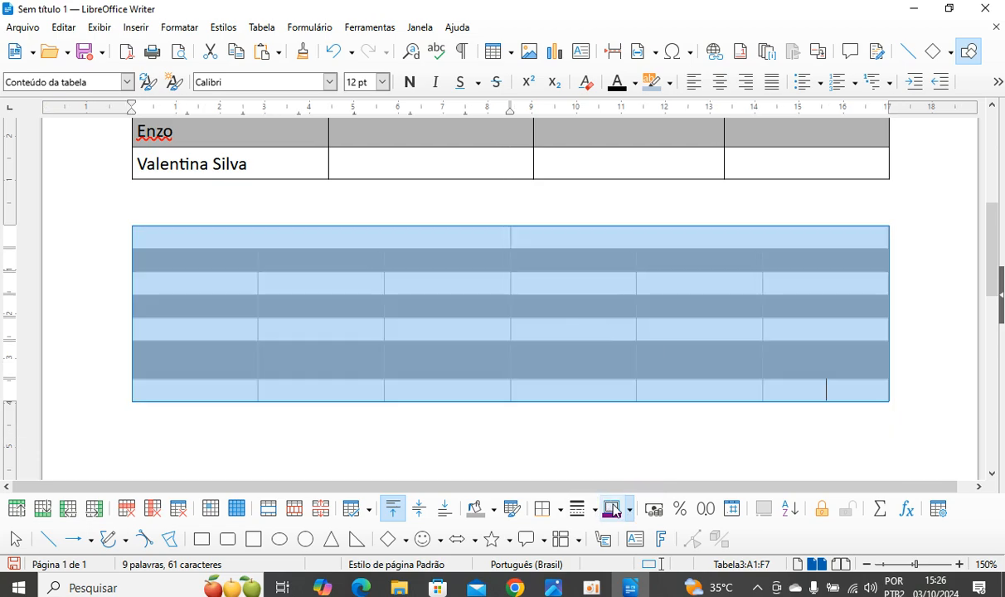
pyautogui.click(595, 508)
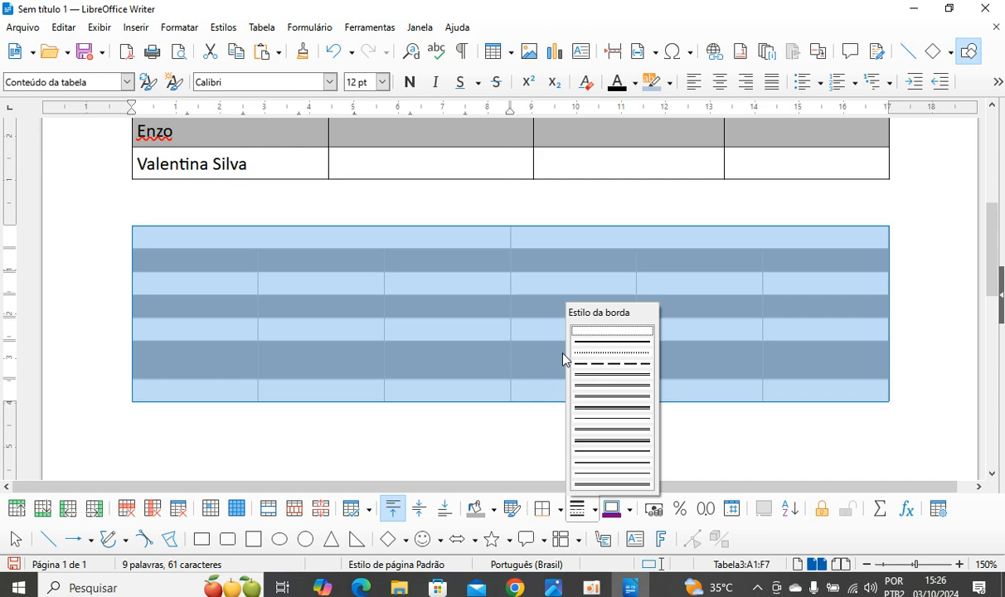
pyautogui.click(622, 341)
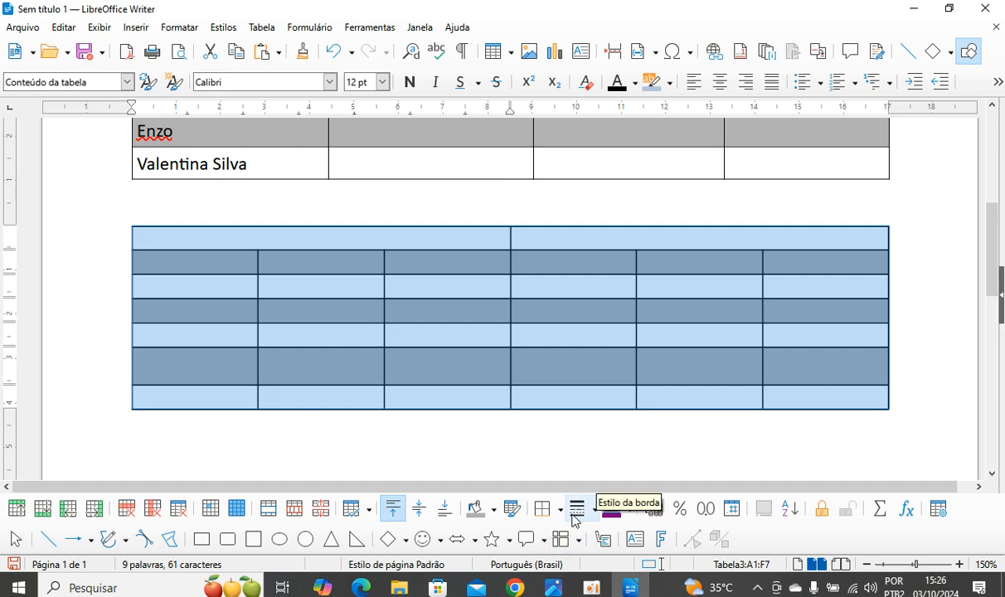
# Try removing the borders of the whole lower table with the empty border style
pyautogui.click(597, 509)
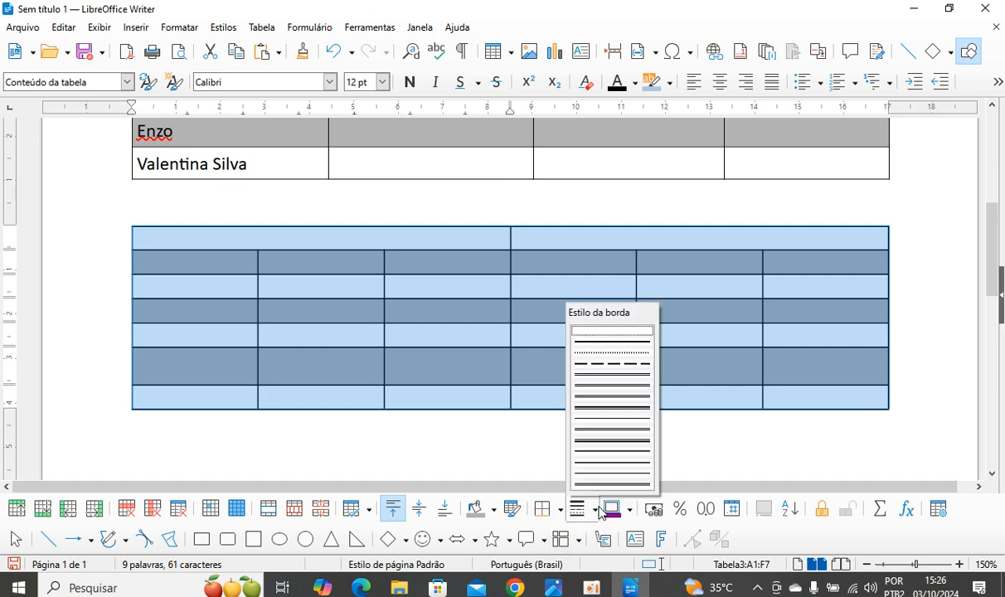
pyautogui.click(631, 509)
pyautogui.click(630, 510)
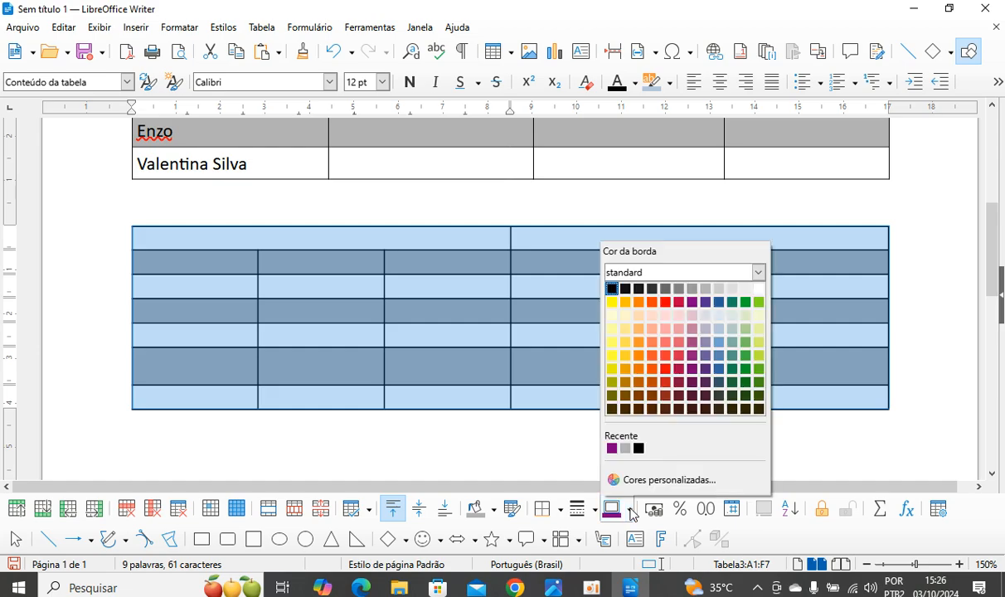
pyautogui.click(596, 509)
pyautogui.click(597, 510)
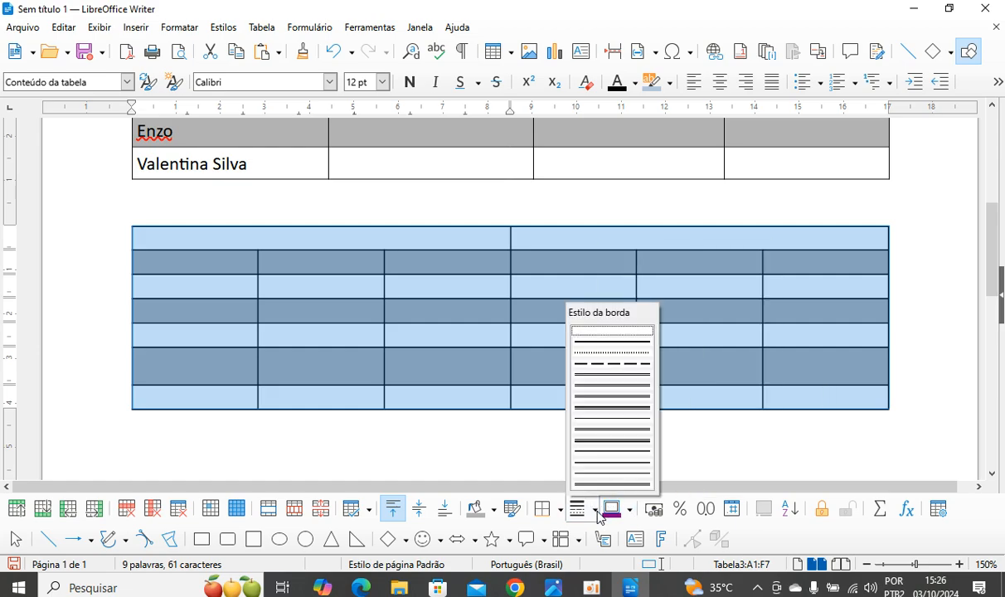
pyautogui.click(614, 331)
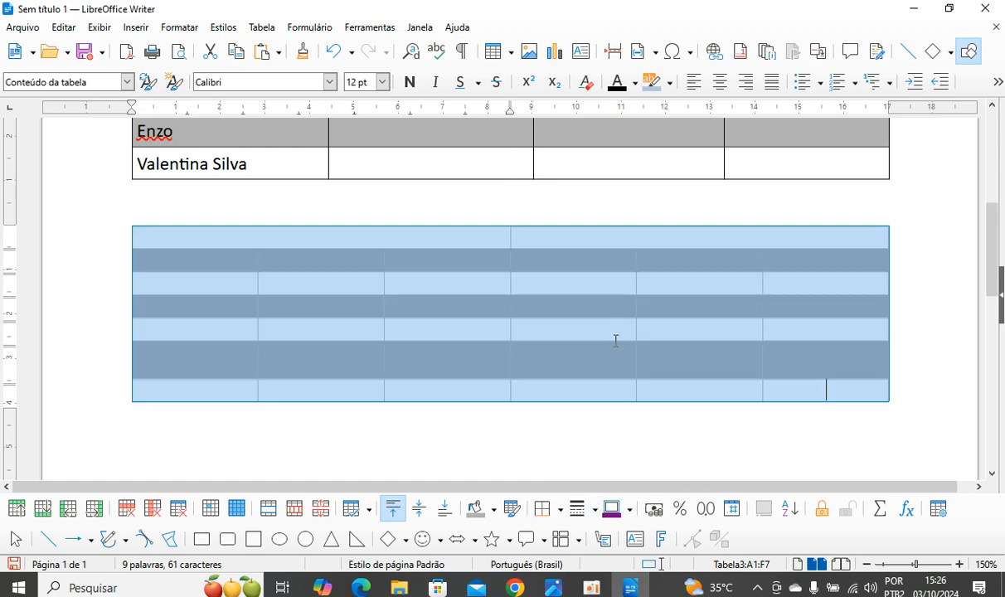
pyautogui.click(213, 233)
# Select all cells of the lower table and apply the single solid line border style
pyautogui.moveTo(200, 244); pyautogui.dragTo(830, 397)
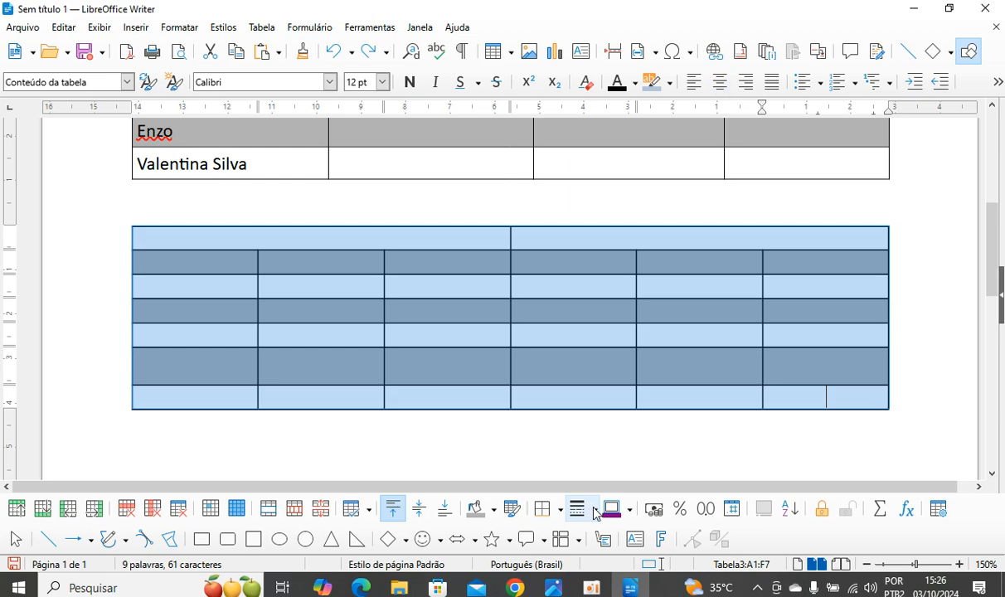
pyautogui.click(595, 511)
pyautogui.click(597, 340)
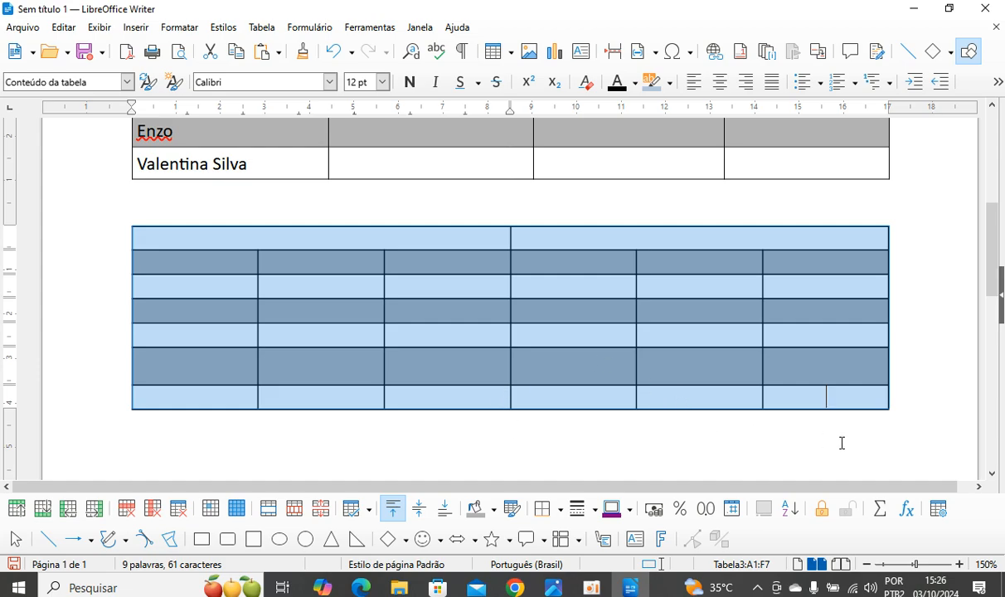
# Open the border settings (Bordas) in the lower table's properties and move the dialog aside to uncover part of the table
pyautogui.click(262, 28)
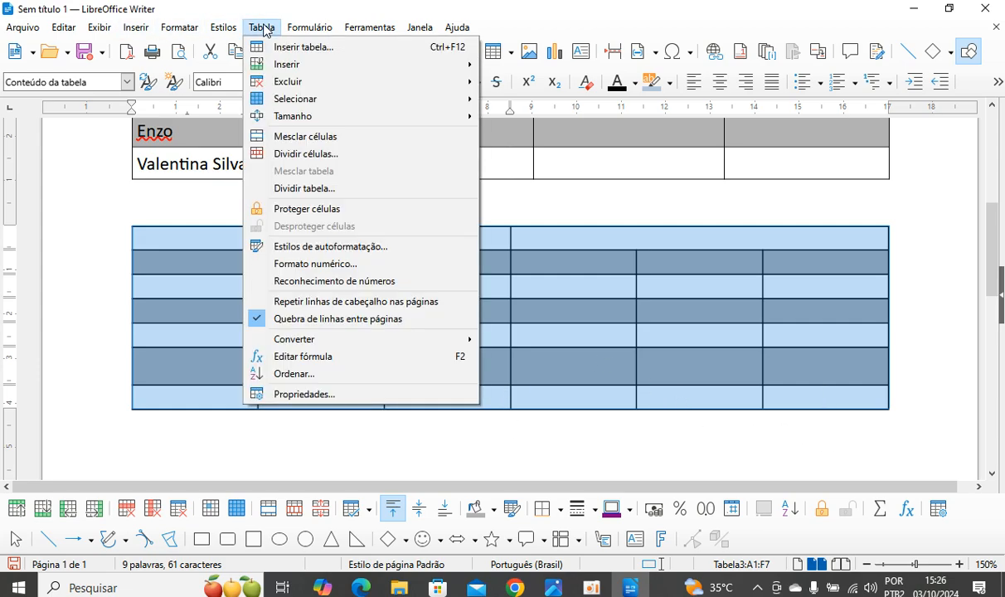
pyautogui.click(335, 398)
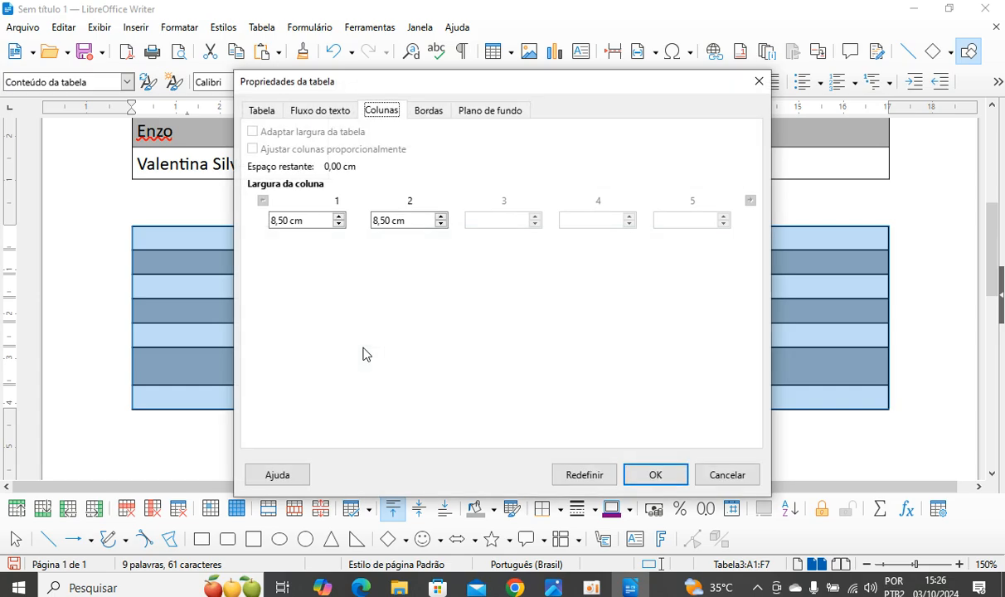
pyautogui.click(430, 119)
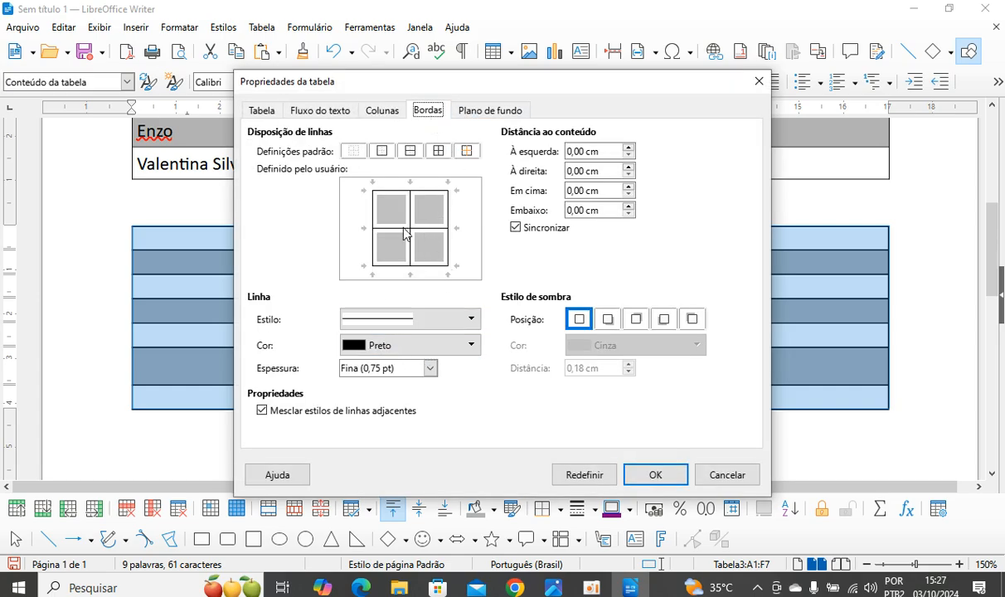
pyautogui.moveTo(584, 83); pyautogui.dragTo(740, 109)
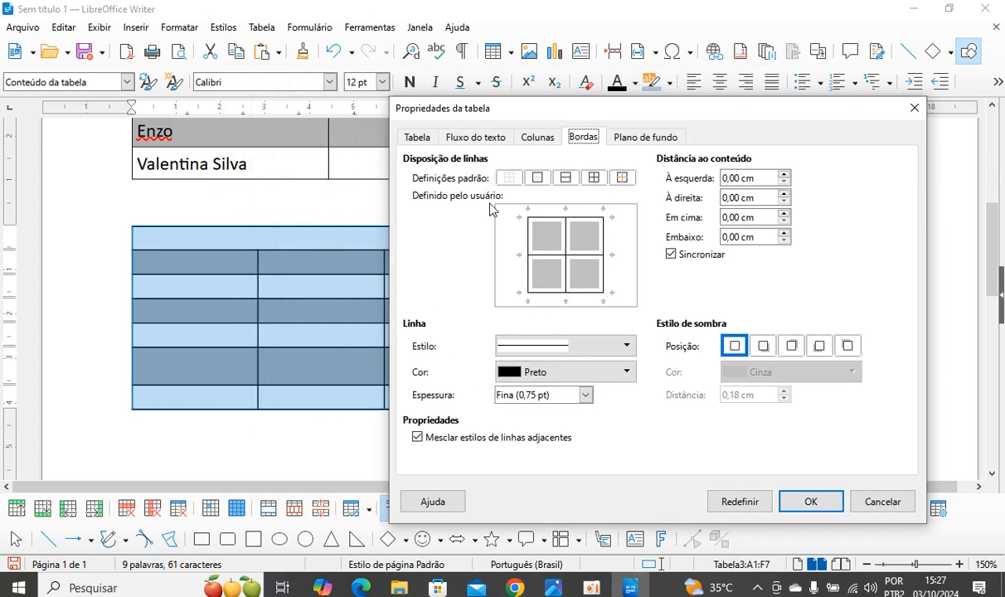
# Review the table, text flow, column and background settings in the table properties, and return to the border settings
pyautogui.click(539, 138)
pyautogui.click(417, 139)
pyautogui.click(474, 140)
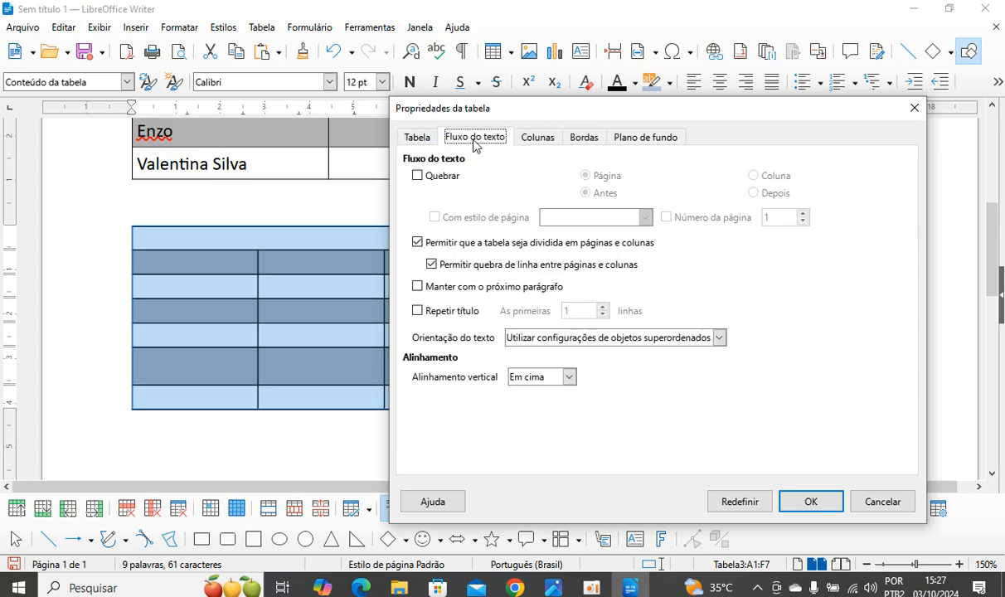
pyautogui.click(538, 138)
pyautogui.click(590, 138)
pyautogui.click(624, 138)
pyautogui.click(586, 138)
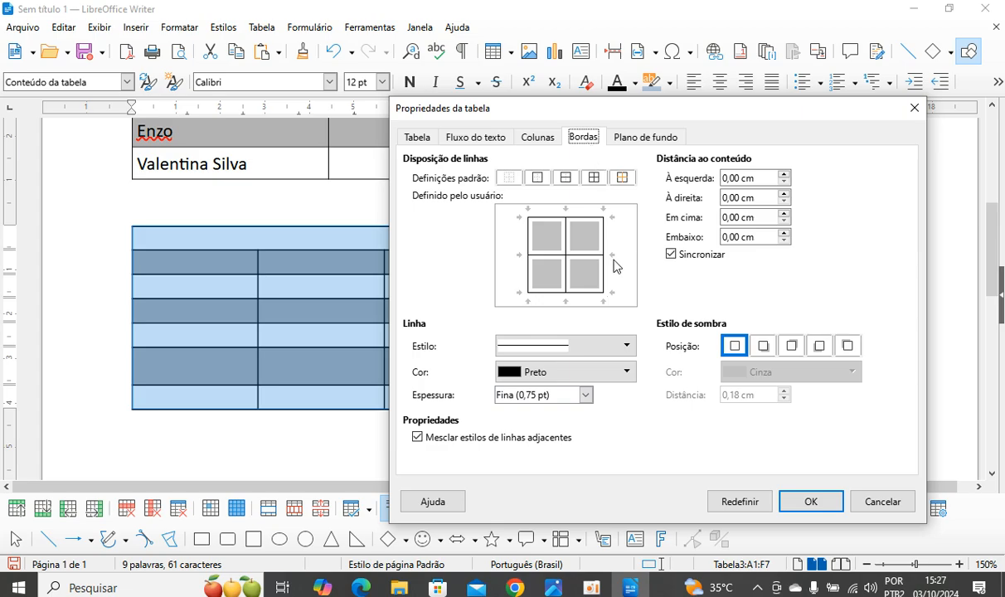
# Check the border colour choices and apply the preset with outer border and all inner lines to the lower table
pyautogui.click(629, 373)
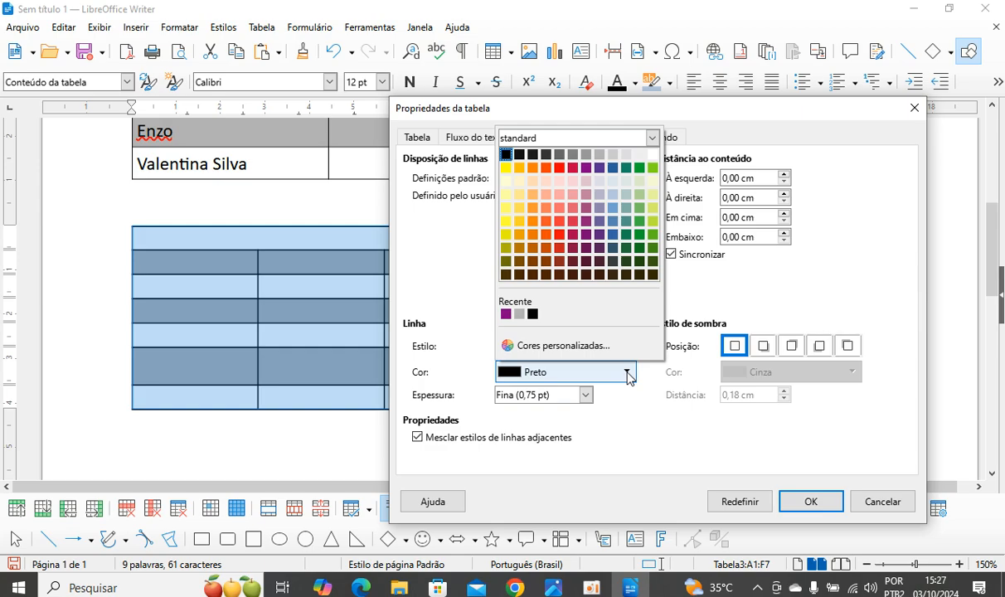
pyautogui.click(628, 373)
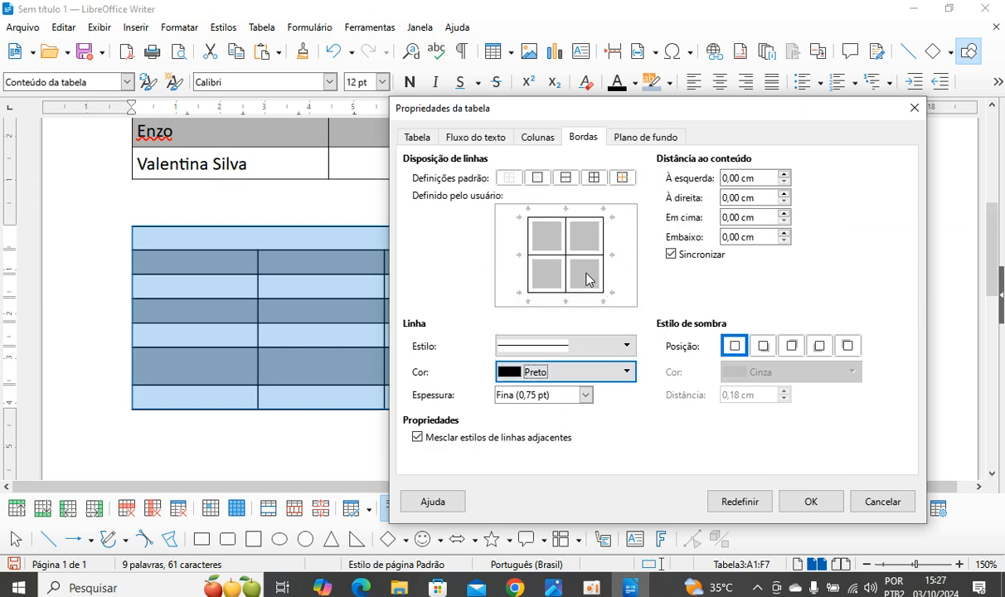
pyautogui.click(565, 246)
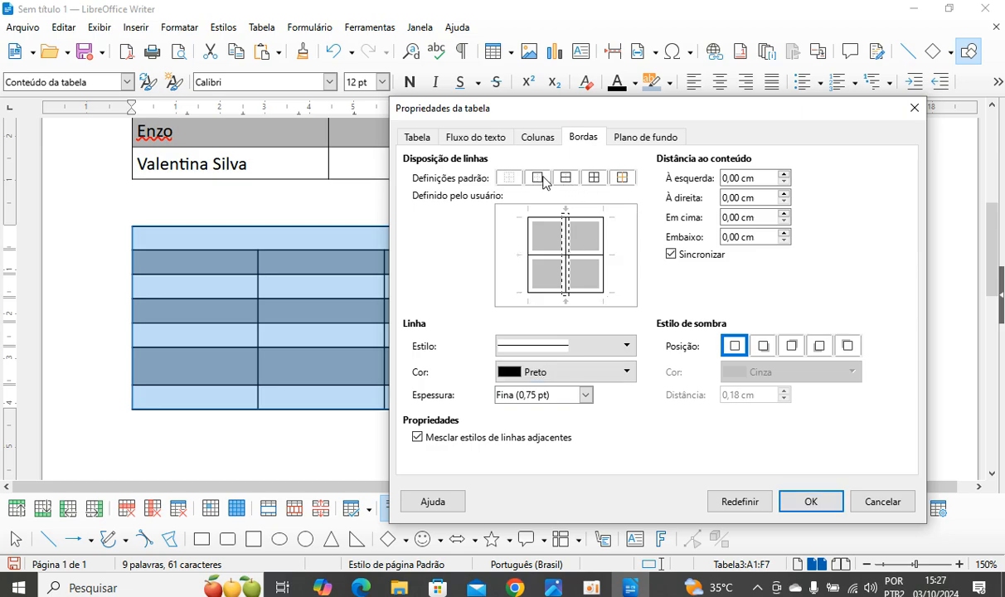
pyautogui.click(594, 178)
# Set a custom border width of 1,00 pt for the lower table and apply the table properties
pyautogui.click(586, 395)
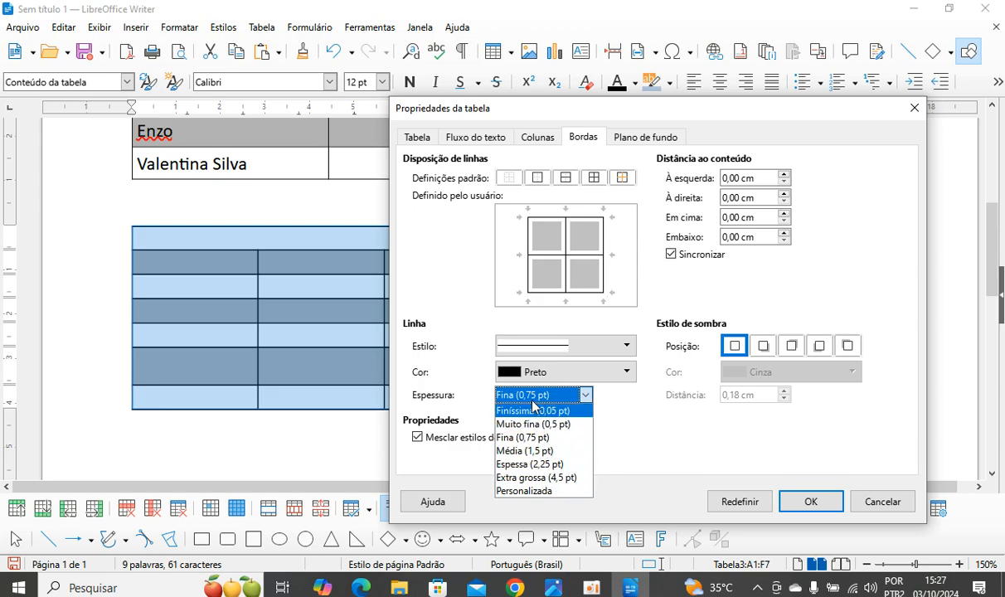
pyautogui.click(549, 500)
pyautogui.press('End')
pyautogui.click(604, 394)
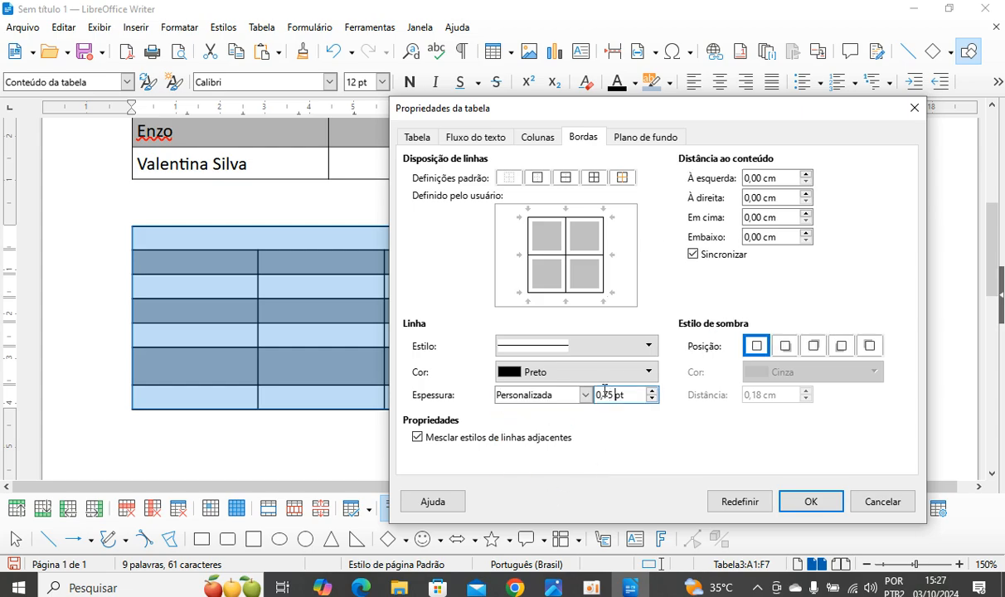
pyautogui.moveTo(611, 391); pyautogui.dragTo(597, 394)
pyautogui.click(830, 501)
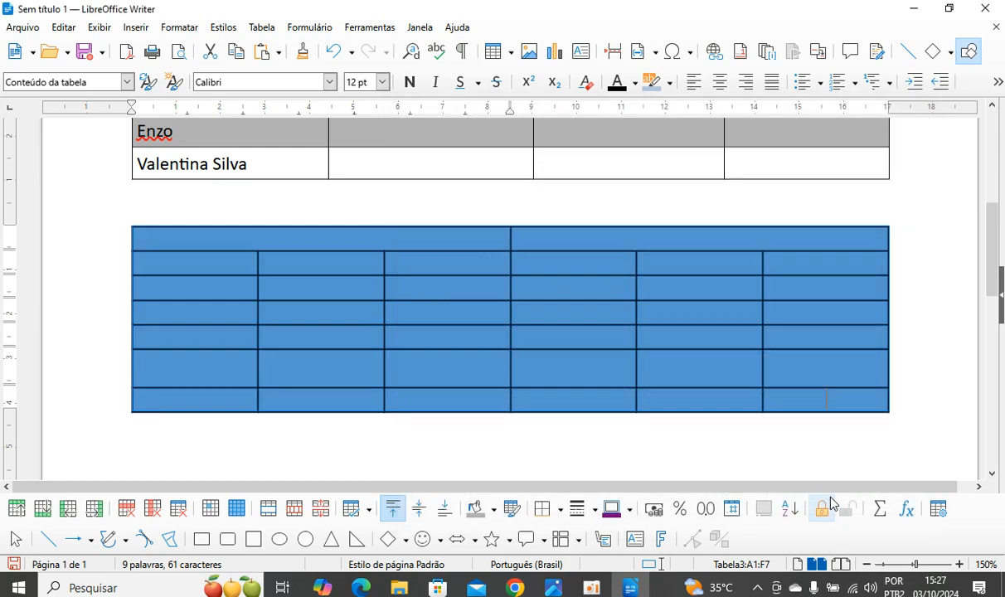
pyautogui.click(550, 359)
pyautogui.click(676, 366)
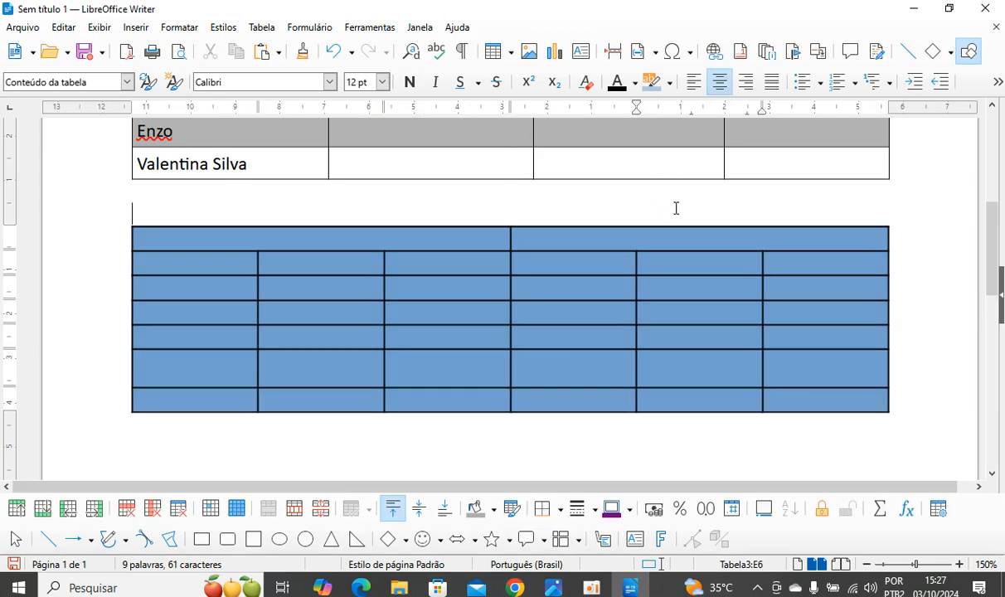
# Try to apply the Estilo 1 autoformat style to all cells of the lower table
pyautogui.click(688, 236)
pyautogui.moveTo(519, 240); pyautogui.dragTo(845, 400)
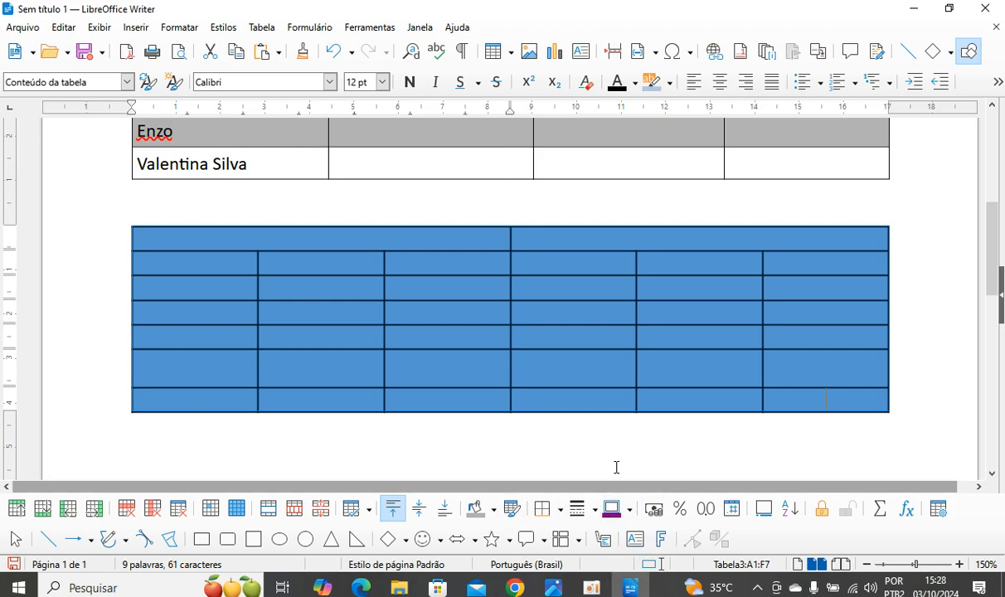
pyautogui.click(262, 28)
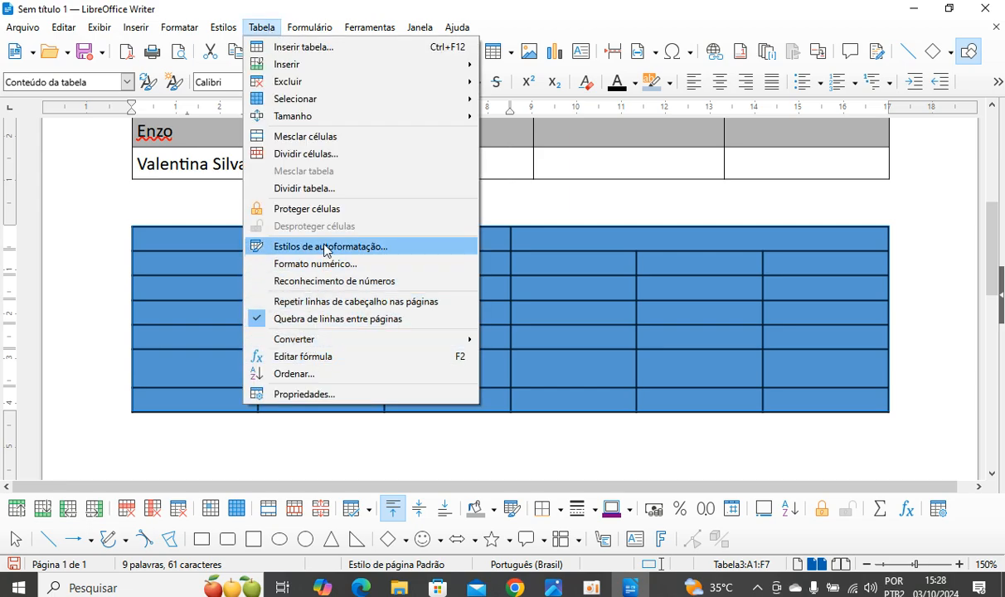
pyautogui.click(323, 249)
pyautogui.click(334, 245)
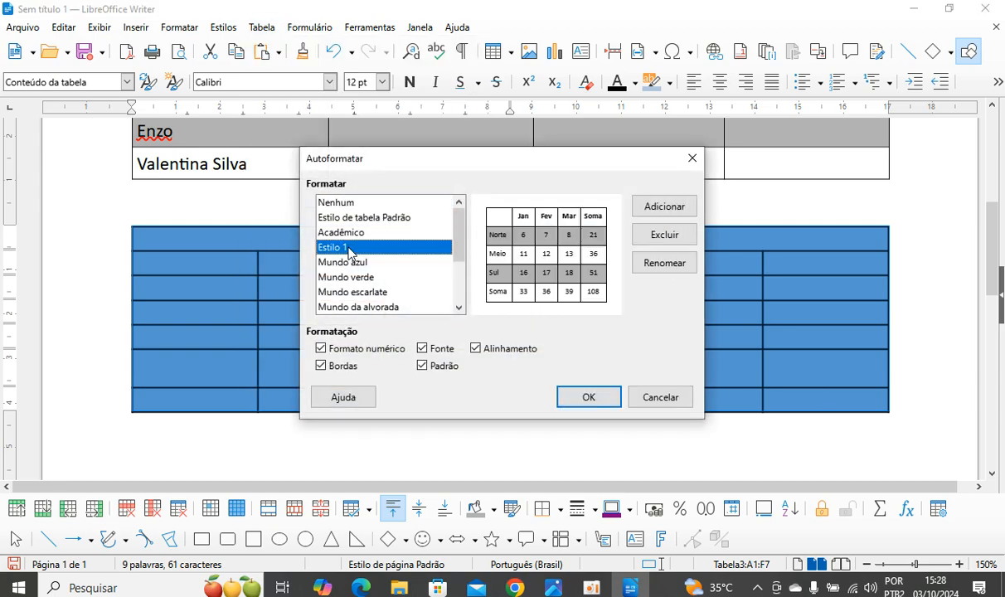
pyautogui.click(588, 397)
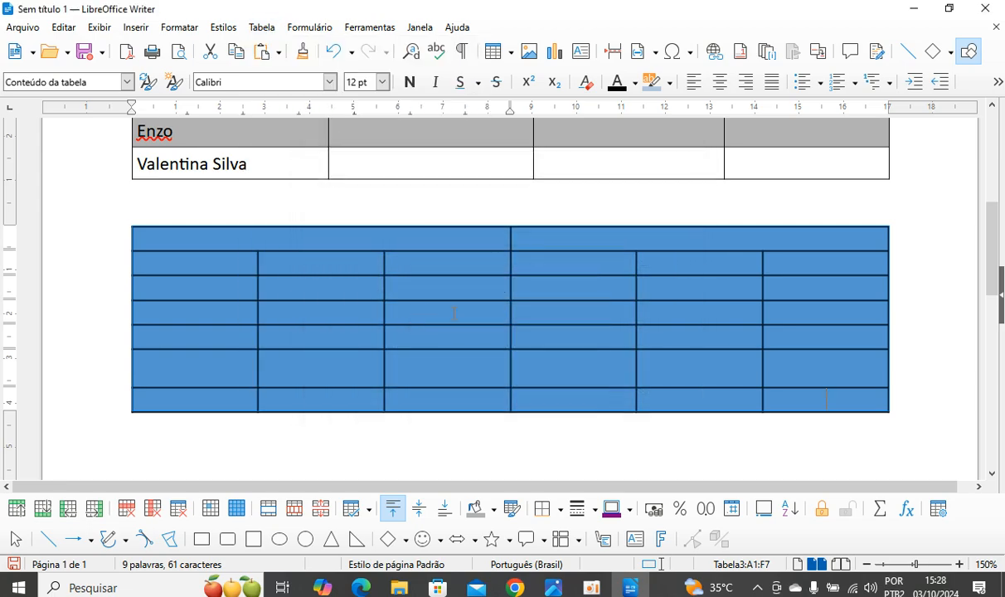
pyautogui.click(798, 445)
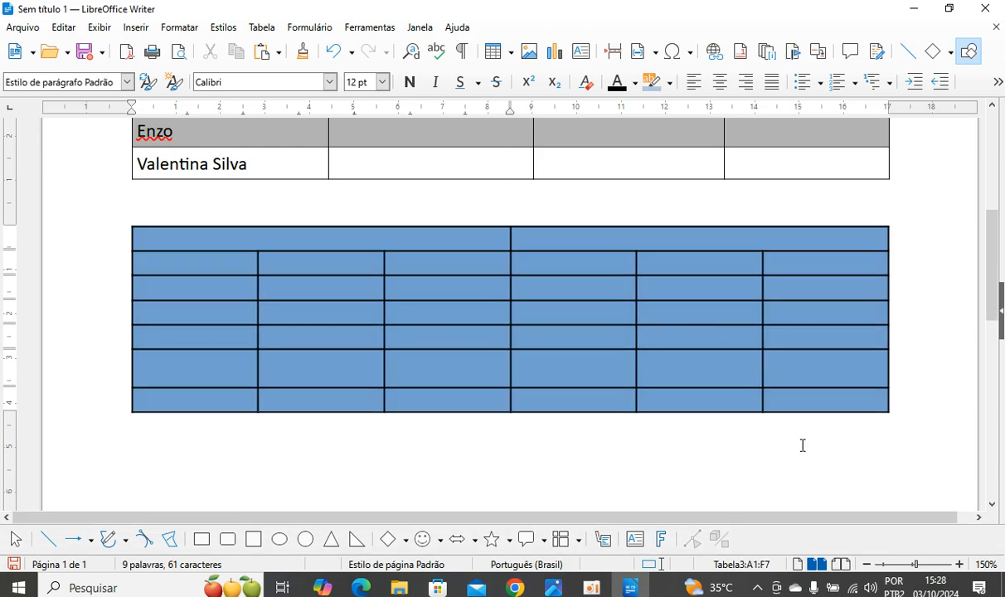
# Remove the cell background of the whole lower table by setting it to Nenhum in the table properties
pyautogui.moveTo(410, 257); pyautogui.dragTo(824, 397)
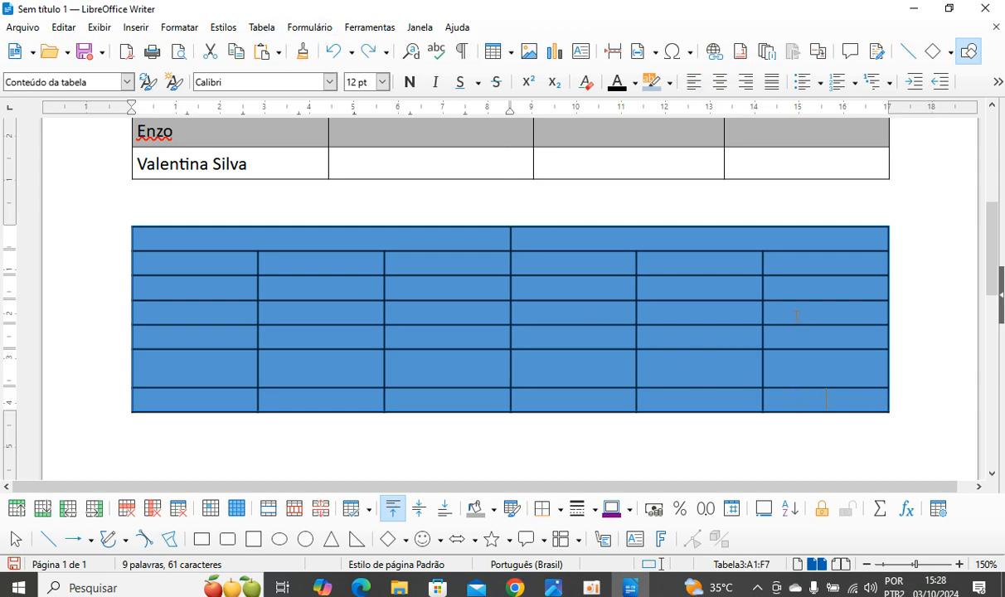
pyautogui.click(271, 29)
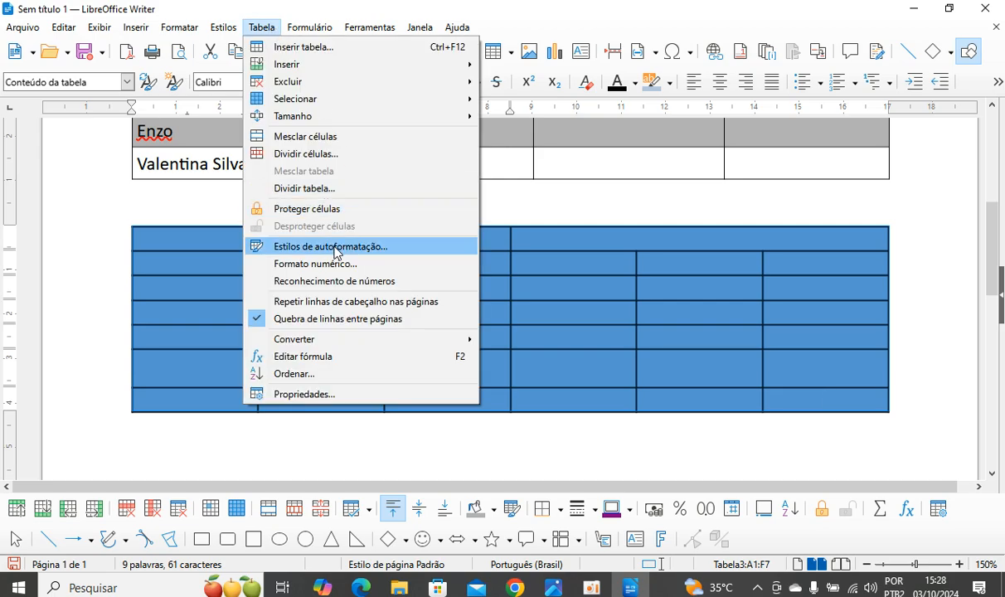
pyautogui.click(332, 395)
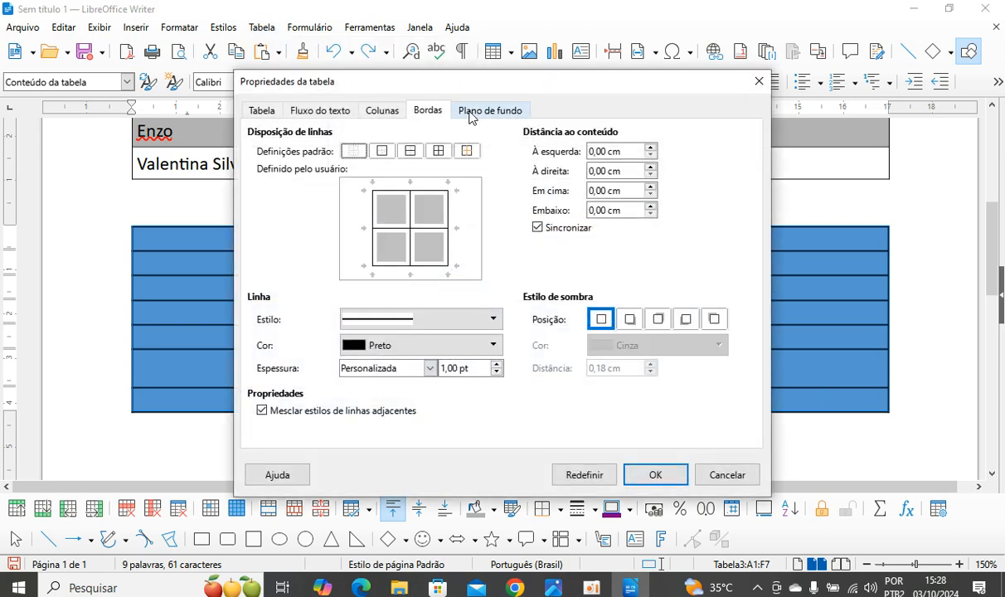
pyautogui.click(472, 115)
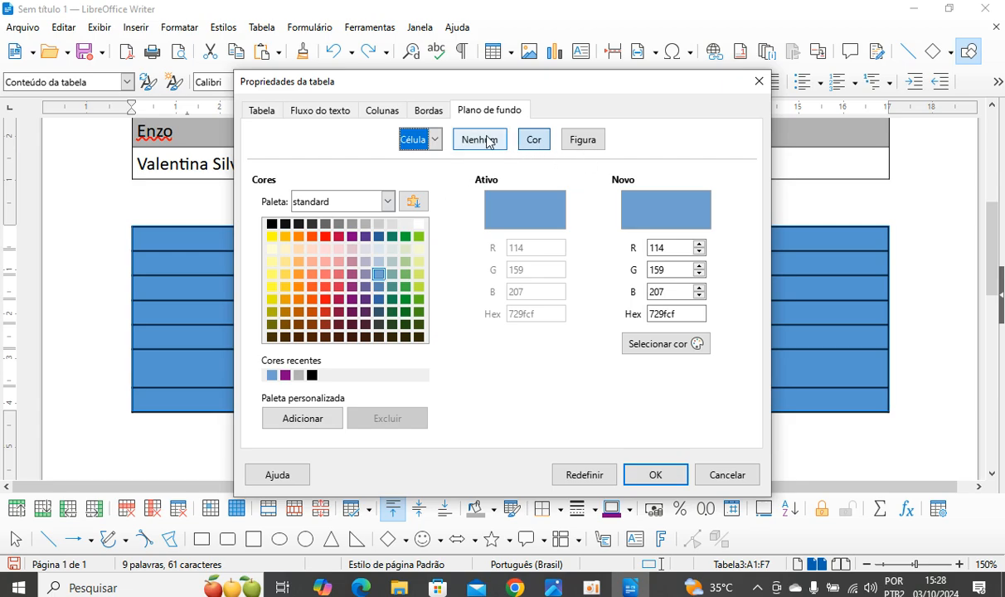
pyautogui.click(468, 141)
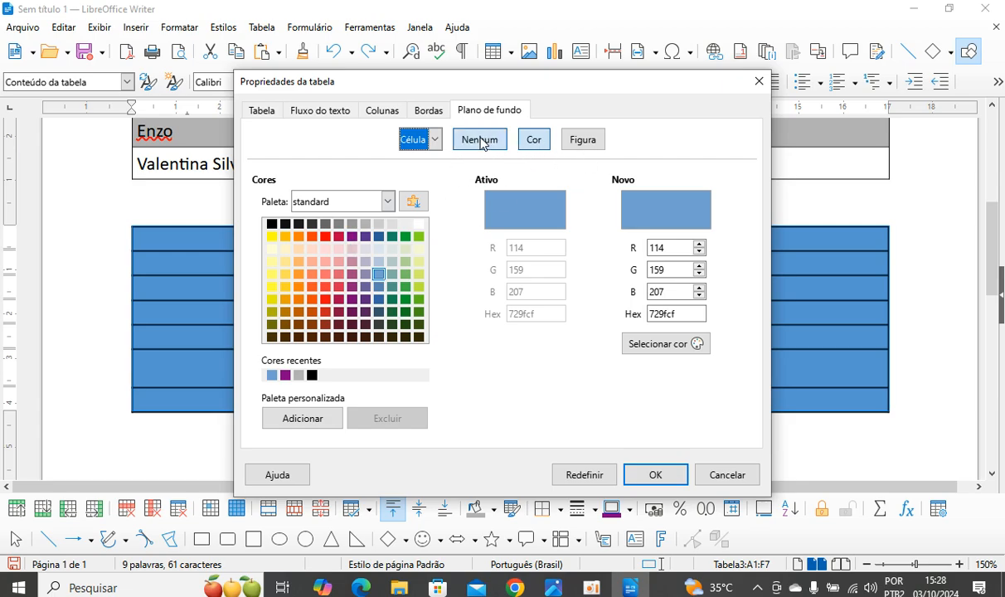
pyautogui.click(649, 474)
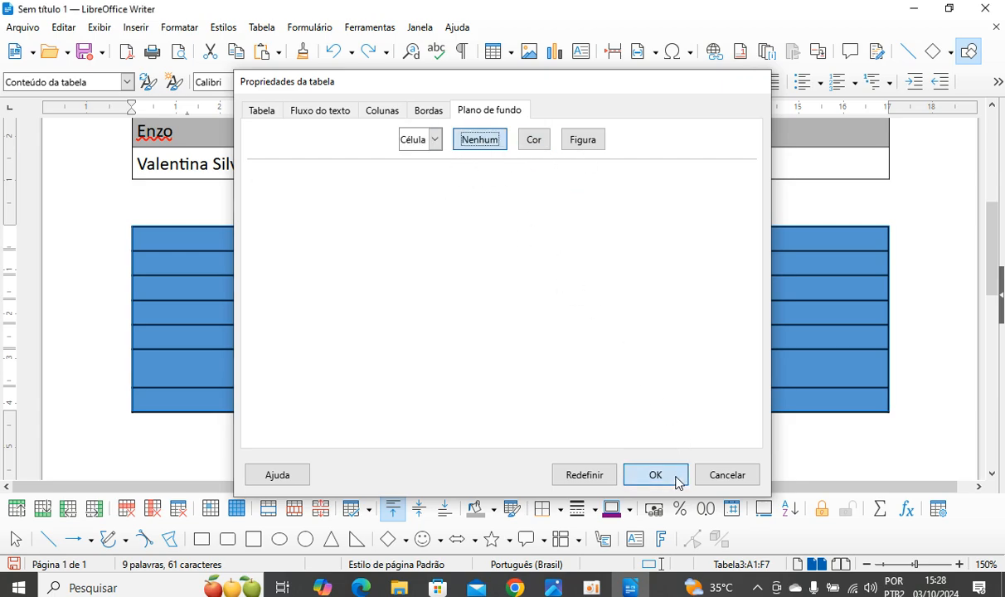
pyautogui.click(363, 262)
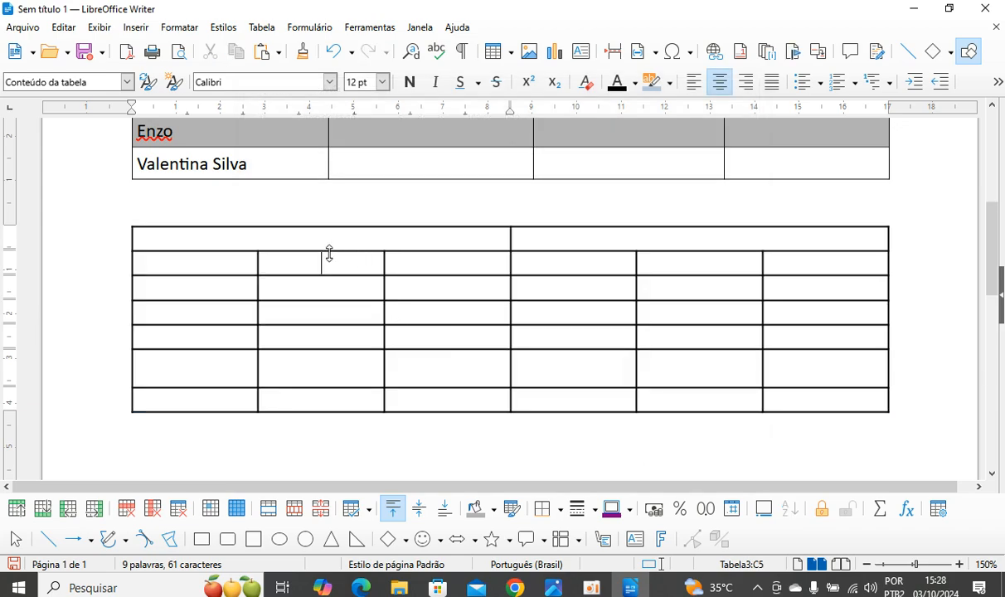
pyautogui.moveTo(330, 240); pyautogui.dragTo(864, 397)
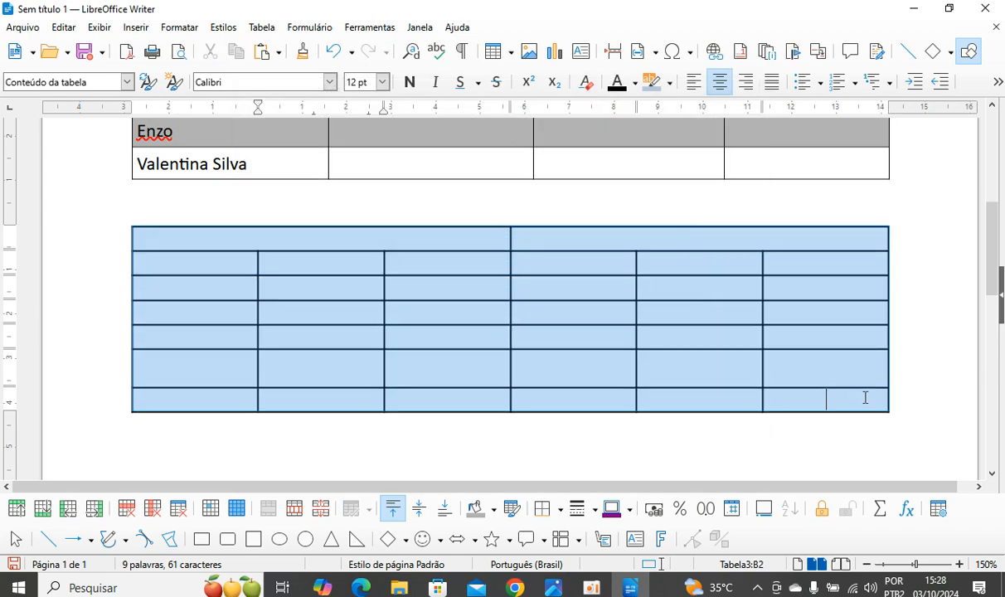
pyautogui.click(844, 369)
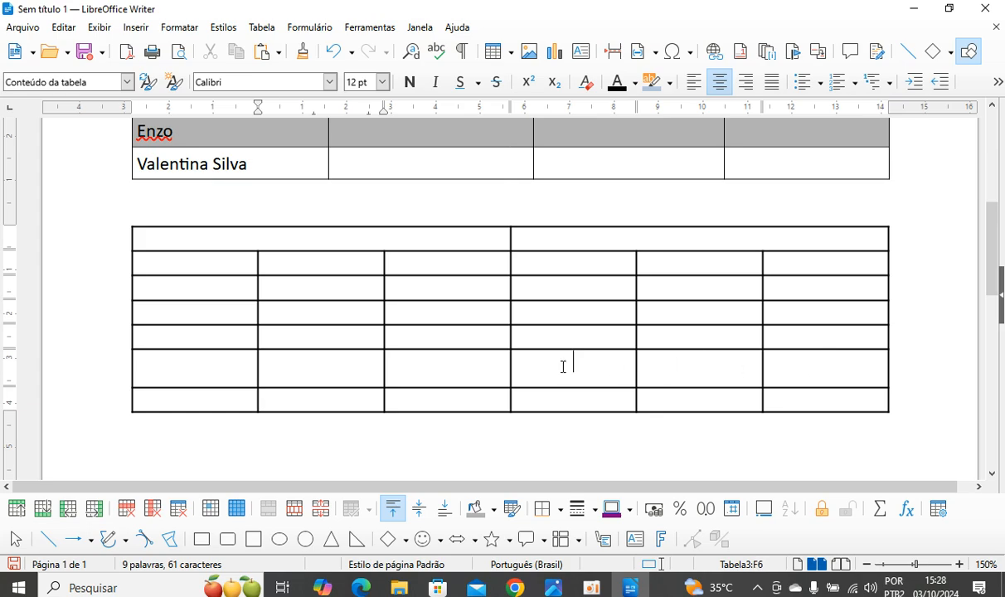
pyautogui.scroll(5, 204, 281)
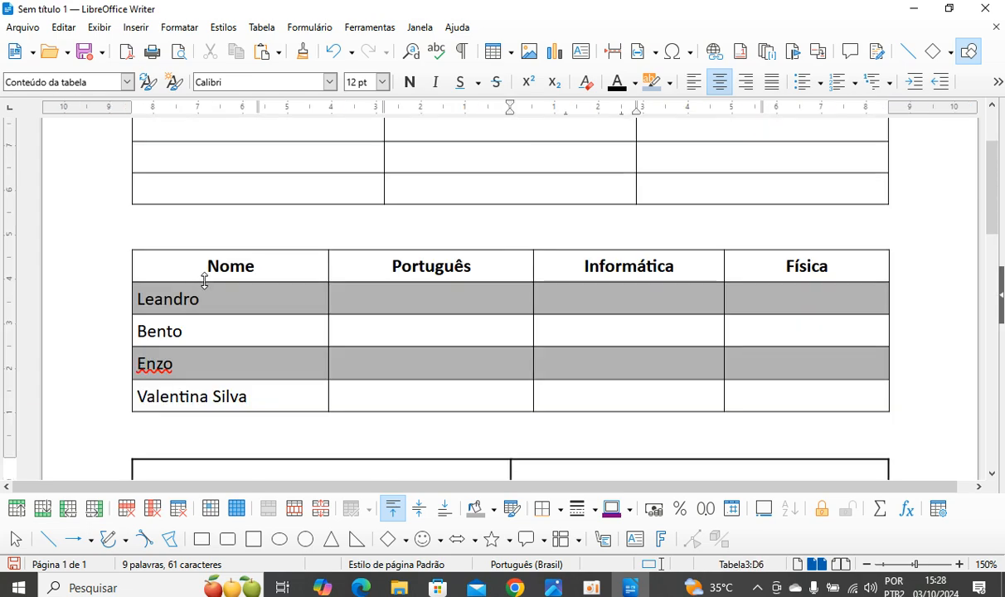
pyautogui.click(253, 307)
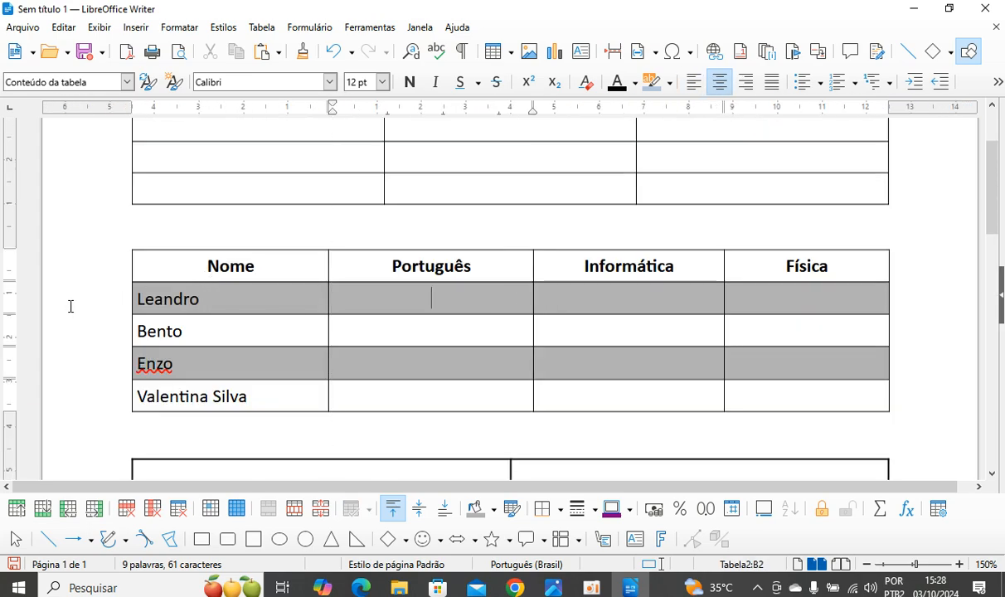
pyautogui.scroll(-5, 348, 318)
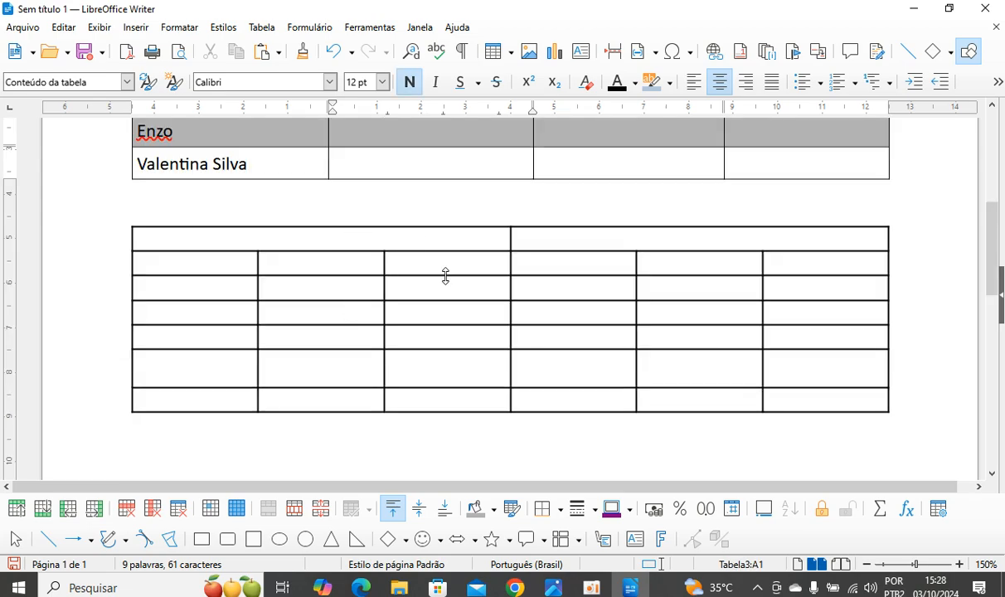
# Select the whole lower table again and apply the Estilo 1 autoformat style without a cell background set
pyautogui.moveTo(362, 236); pyautogui.dragTo(797, 365)
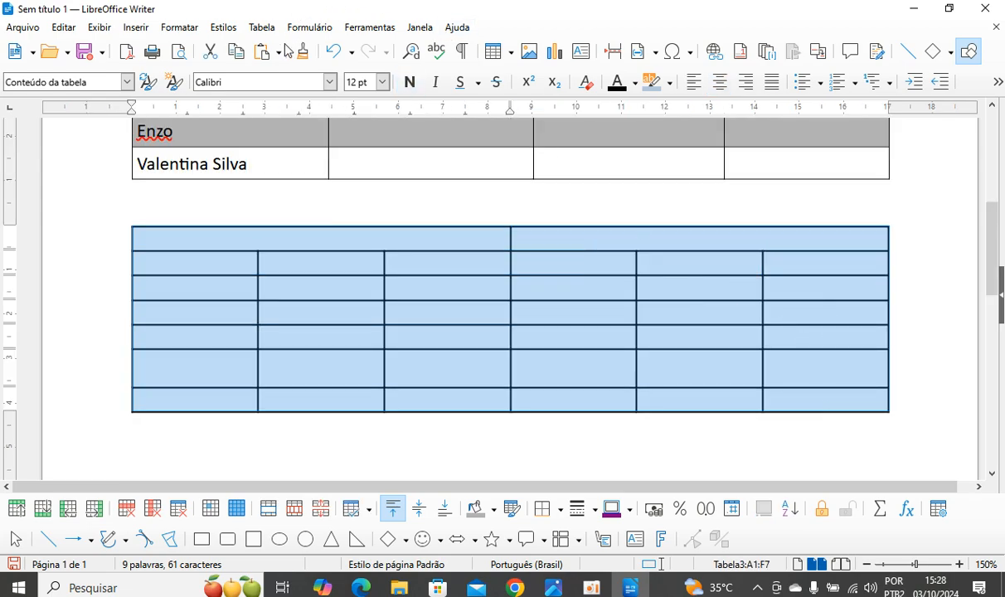
pyautogui.click(261, 27)
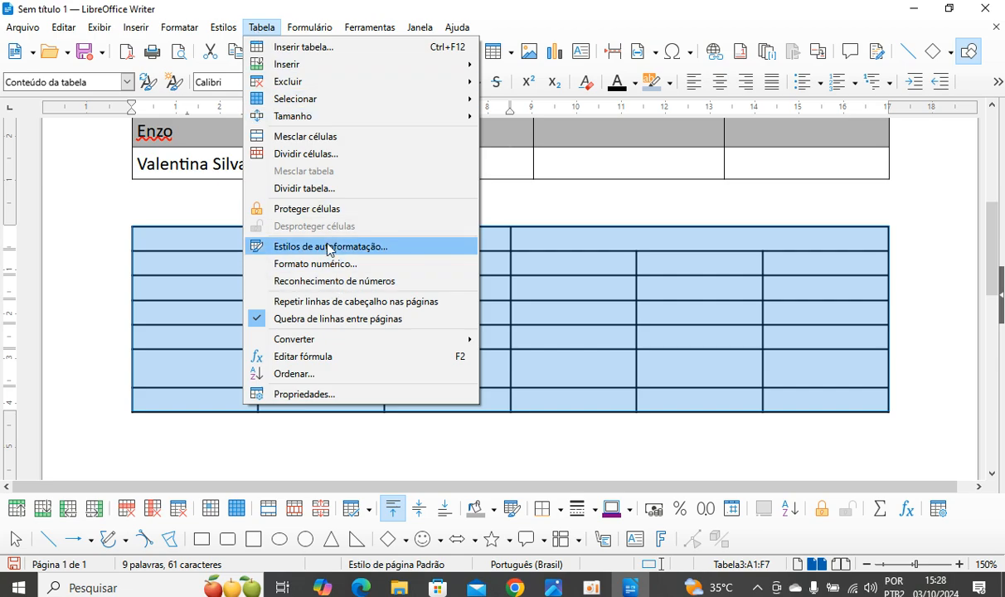
pyautogui.click(329, 247)
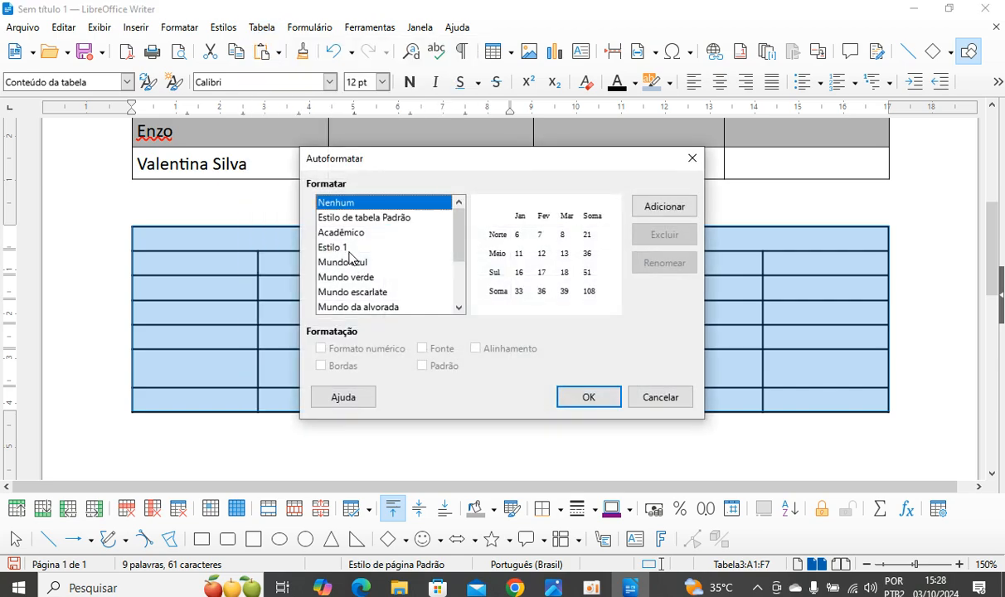
pyautogui.click(349, 252)
pyautogui.click(588, 397)
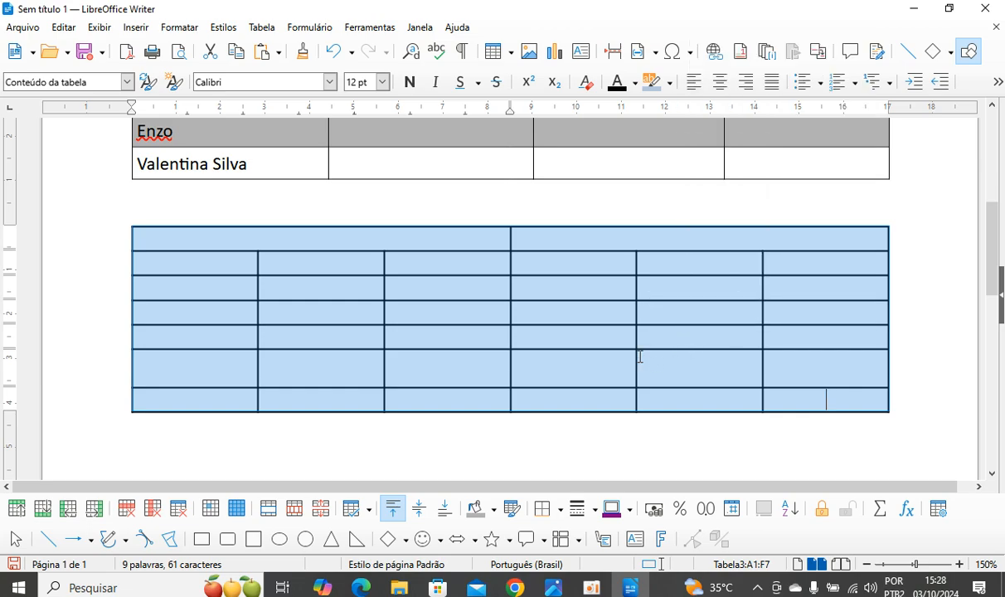
pyautogui.click(506, 340)
pyautogui.click(215, 230)
pyautogui.moveTo(264, 250); pyautogui.dragTo(350, 316)
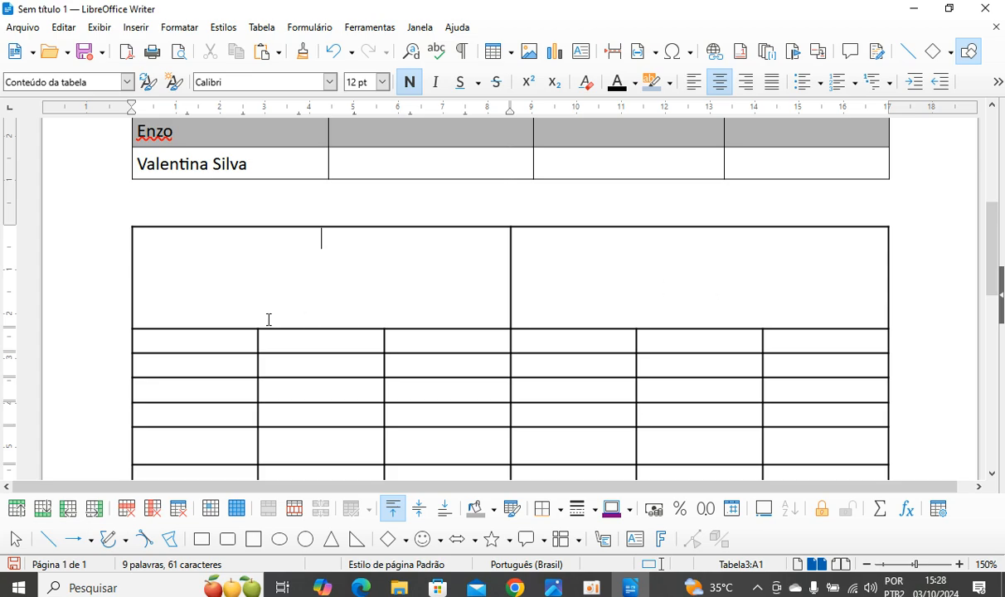
pyautogui.hotkey('ctrl', 'z')
# Select the whole lower table and apply the Estilo 1 autoformat style with all its formatting options enabled
pyautogui.moveTo(267, 231); pyautogui.dragTo(872, 409)
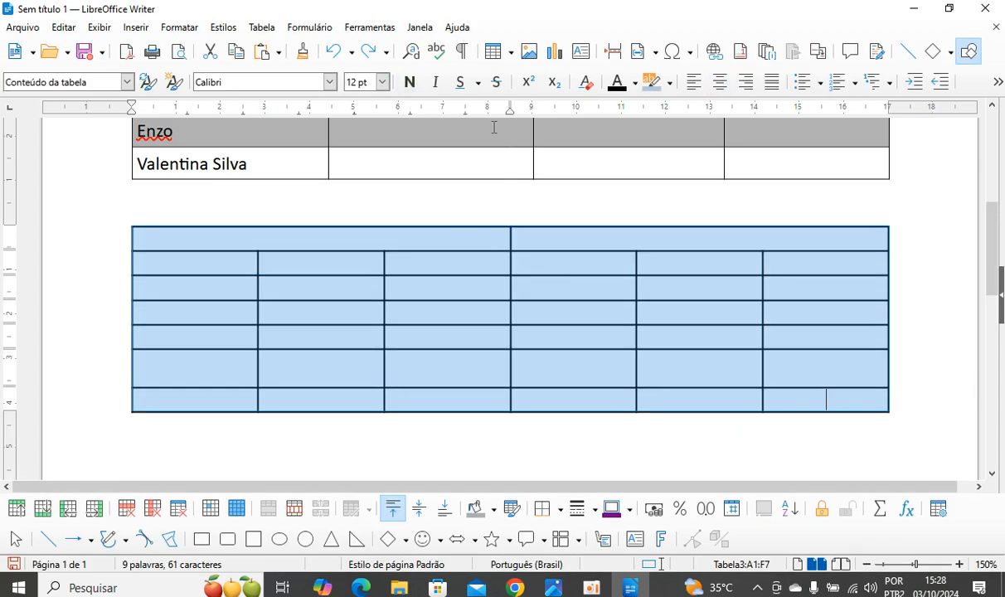
pyautogui.click(261, 28)
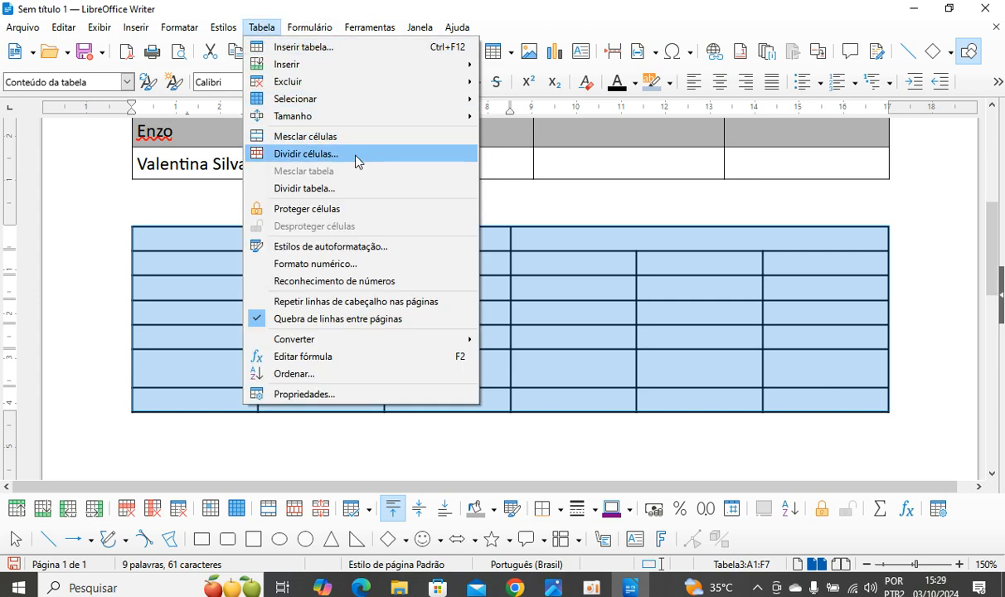
pyautogui.click(330, 249)
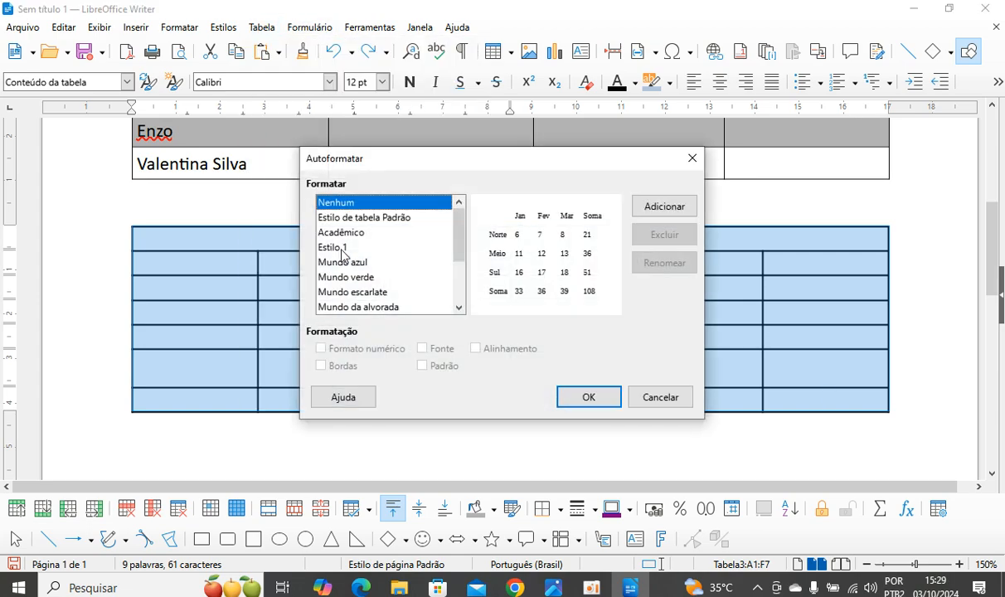
pyautogui.click(365, 262)
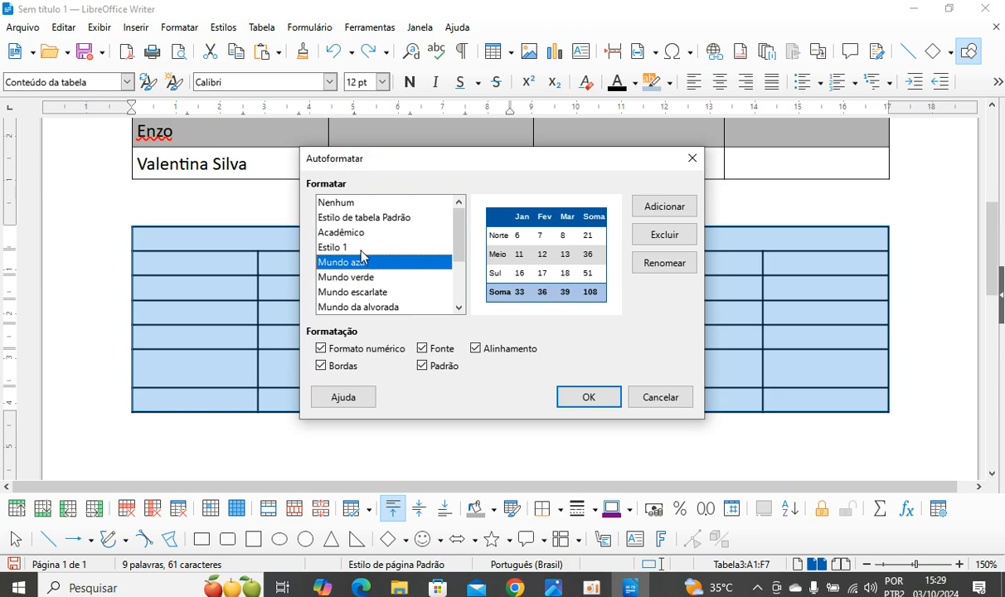
pyautogui.click(362, 248)
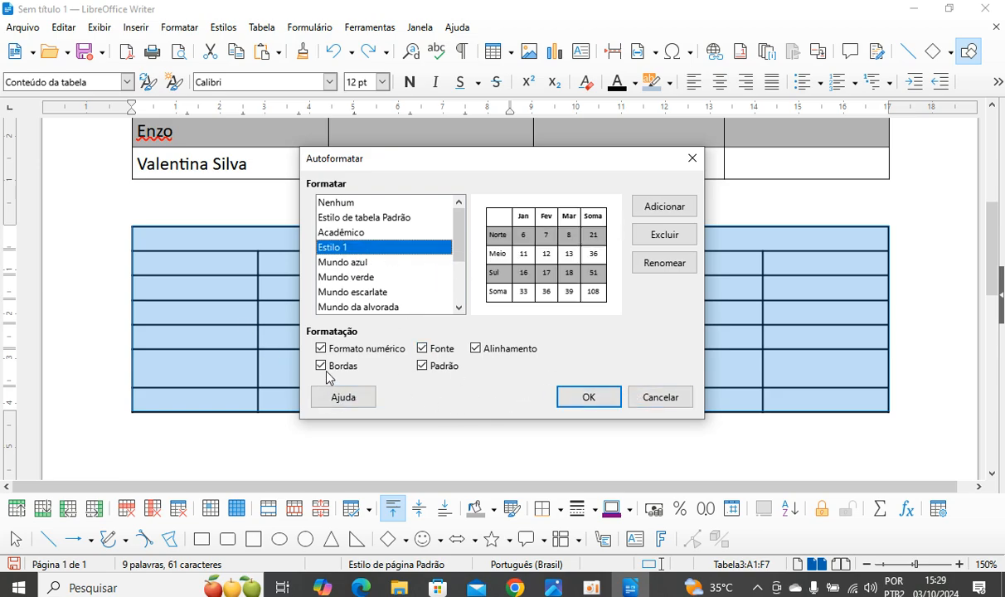
pyautogui.click(670, 210)
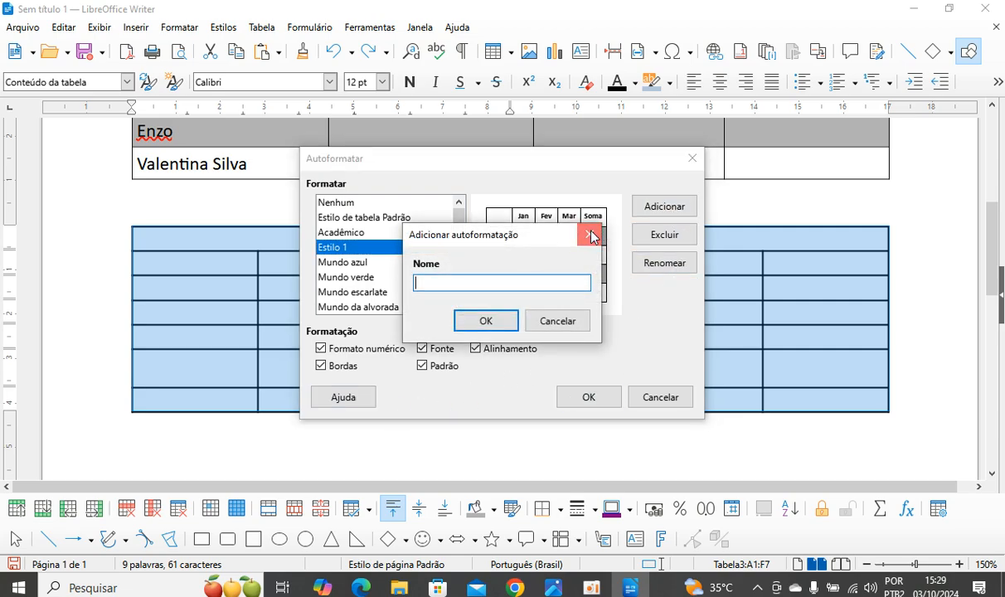
pyautogui.click(588, 231)
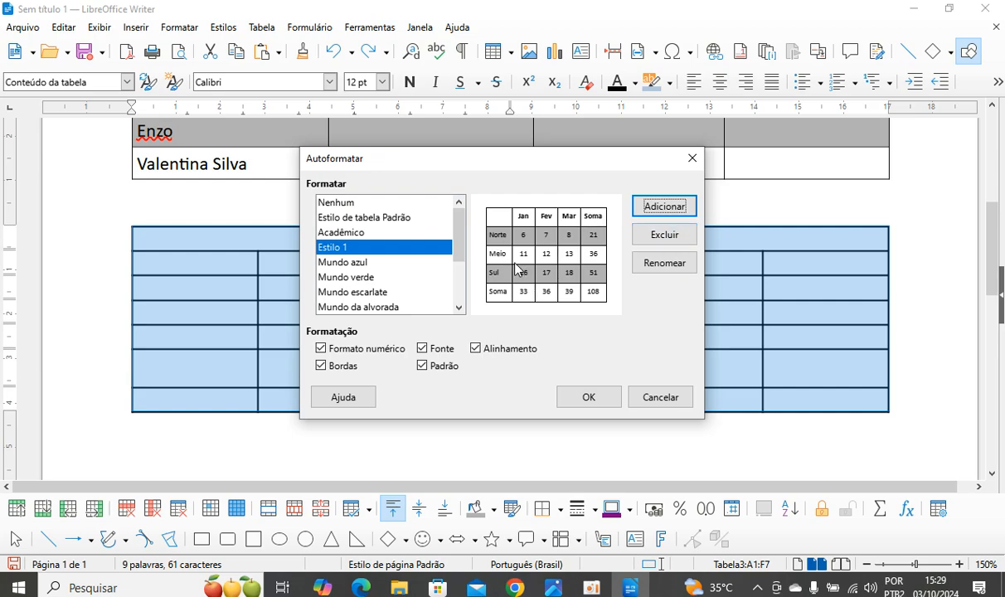
pyautogui.click(587, 397)
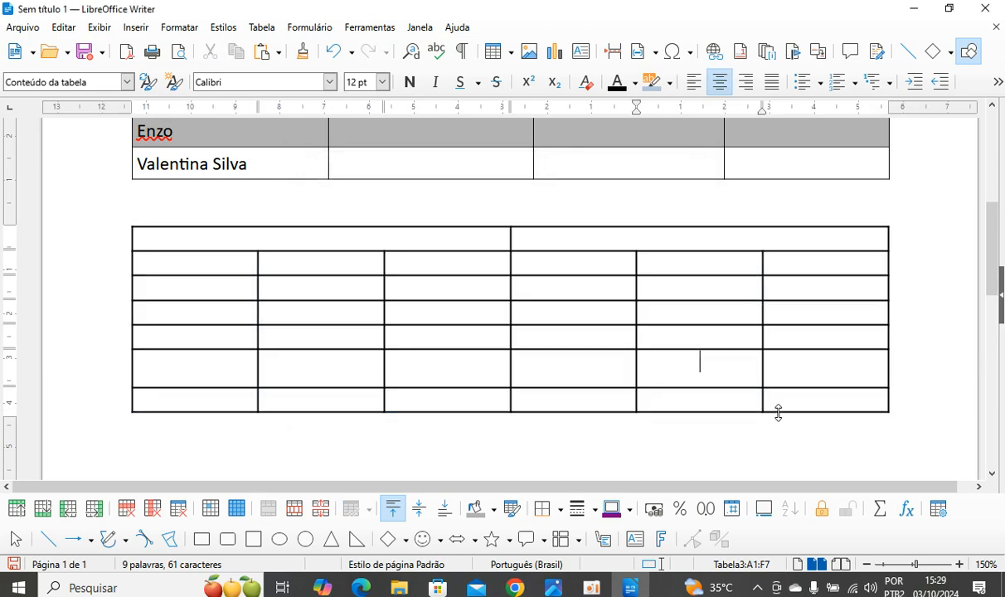
pyautogui.click(754, 426)
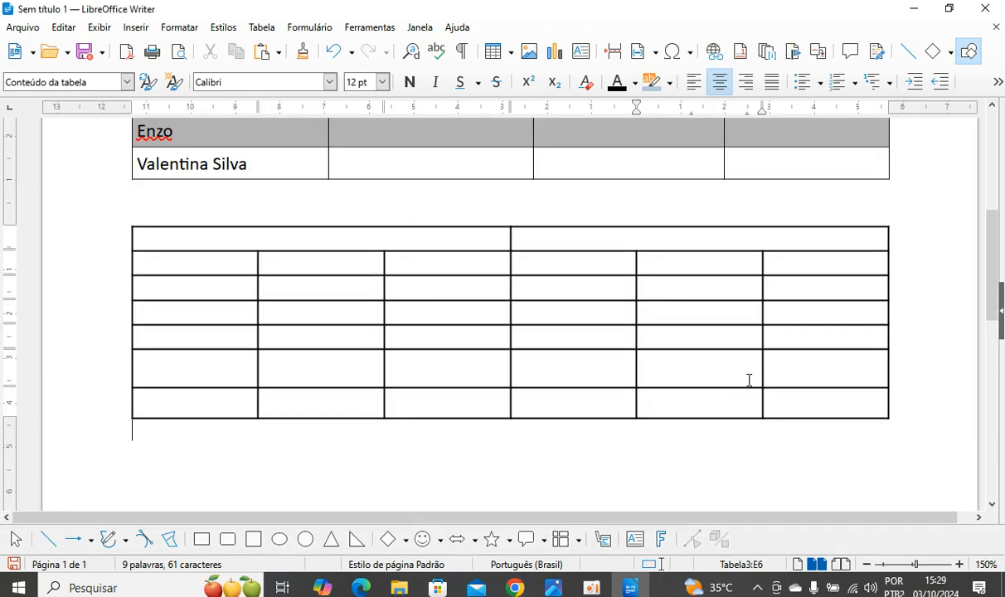
pyautogui.moveTo(229, 252); pyautogui.dragTo(655, 324)
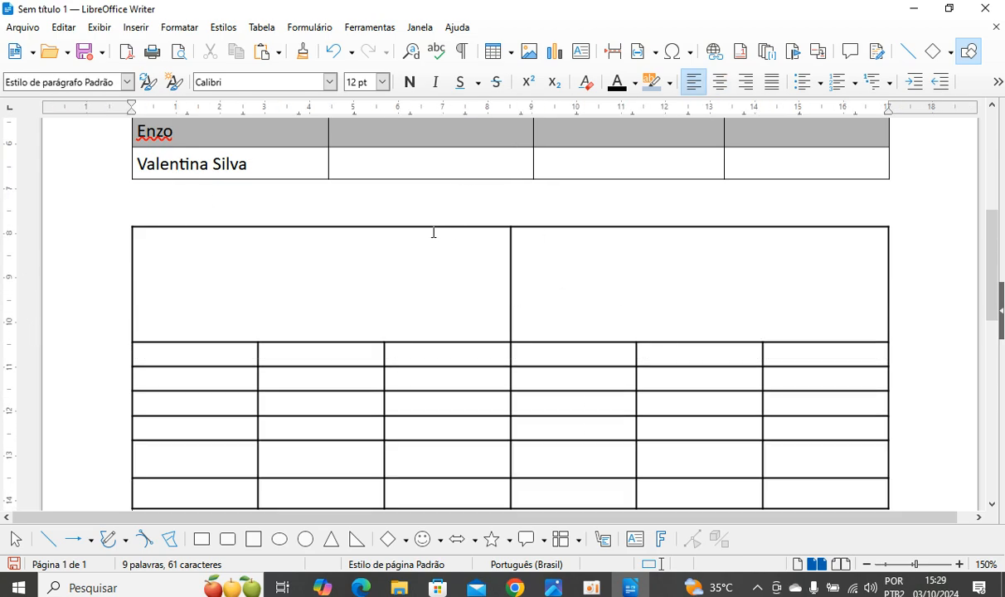
pyautogui.hotkey('ctrl', 'z')
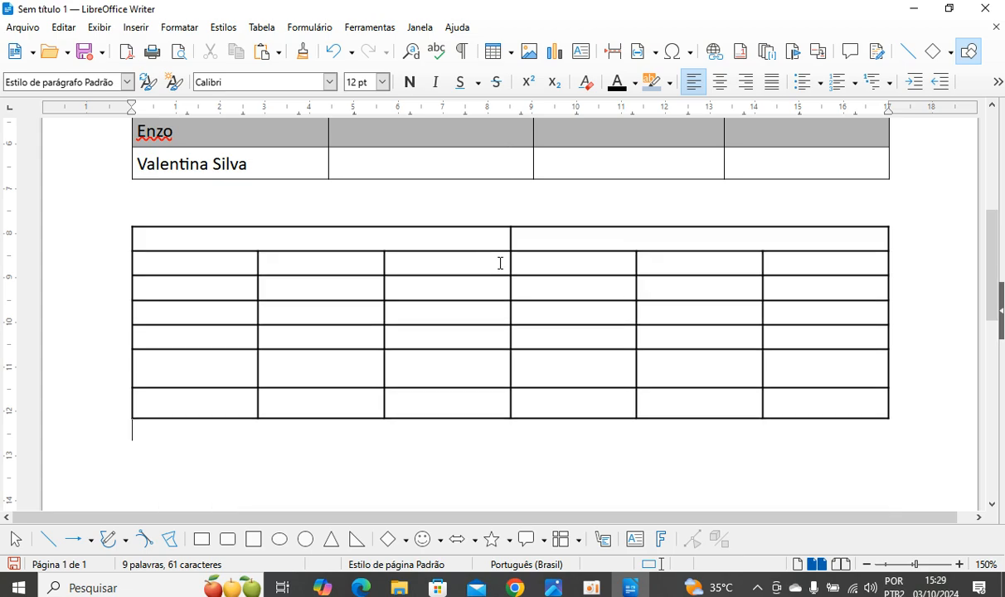
# Clear the direct formatting from all cells of the lower table
pyautogui.moveTo(475, 232); pyautogui.dragTo(864, 418)
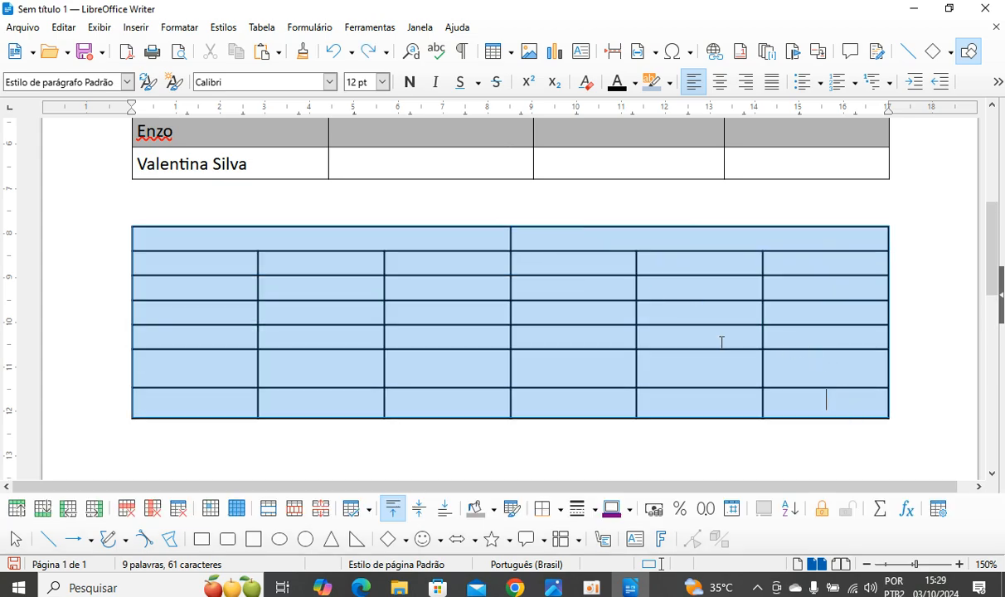
pyautogui.click(589, 82)
pyautogui.click(594, 88)
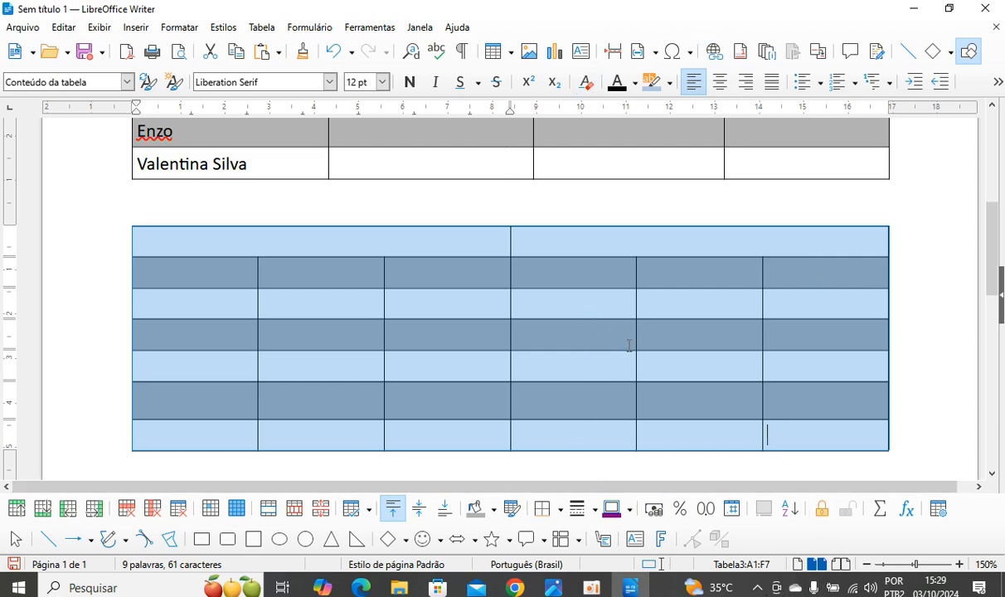
pyautogui.click(278, 330)
pyautogui.click(235, 248)
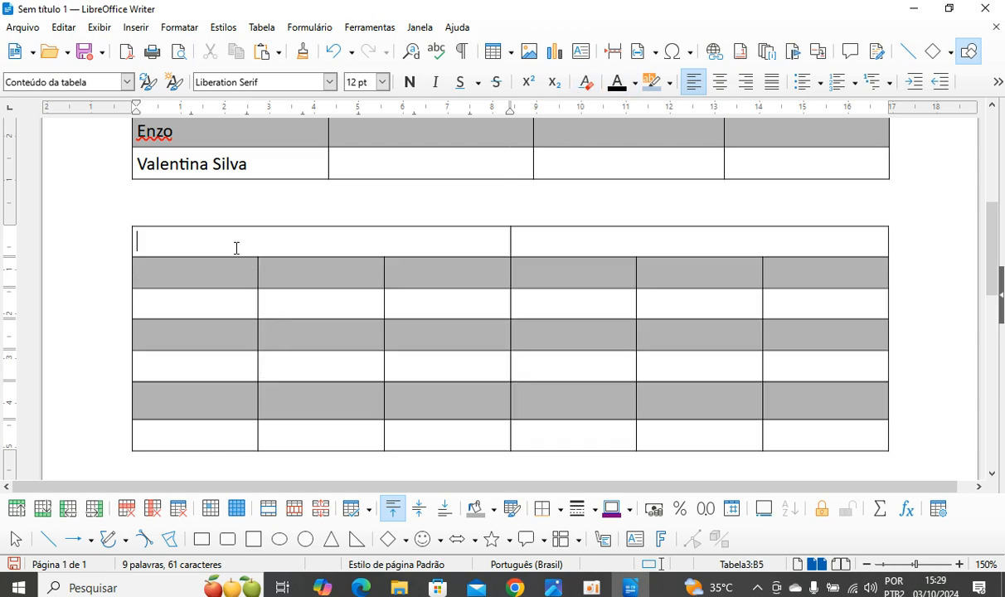
pyautogui.moveTo(235, 248); pyautogui.dragTo(814, 428)
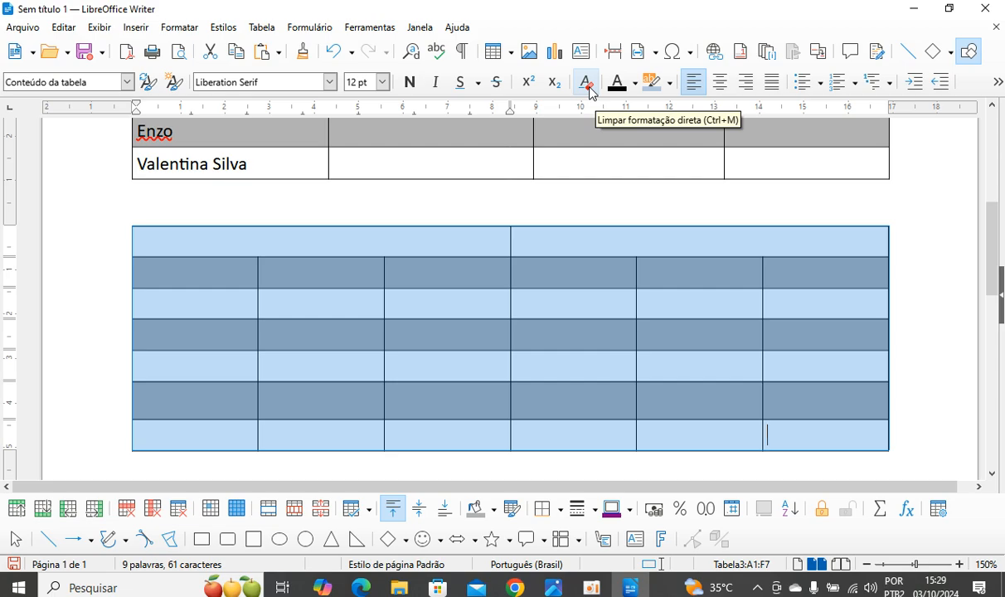
pyautogui.click(621, 233)
# Look through the document to compare the formatting of its tables
pyautogui.scroll(-3, 519, 309)
pyautogui.scroll(4, 519, 310)
pyautogui.scroll(-7, 404, 332)
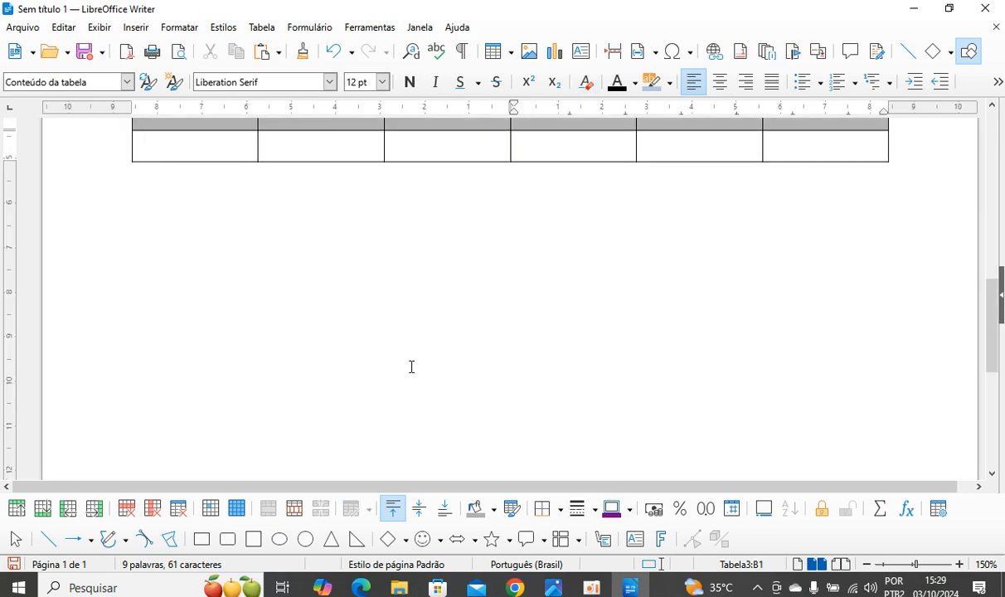
pyautogui.scroll(5, 411, 366)
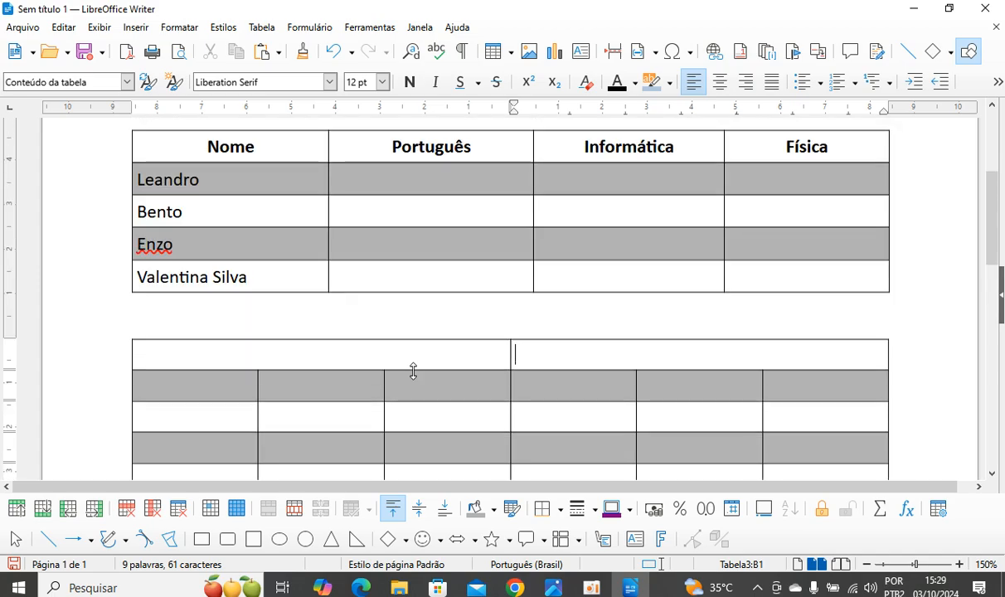
pyautogui.scroll(5, 412, 365)
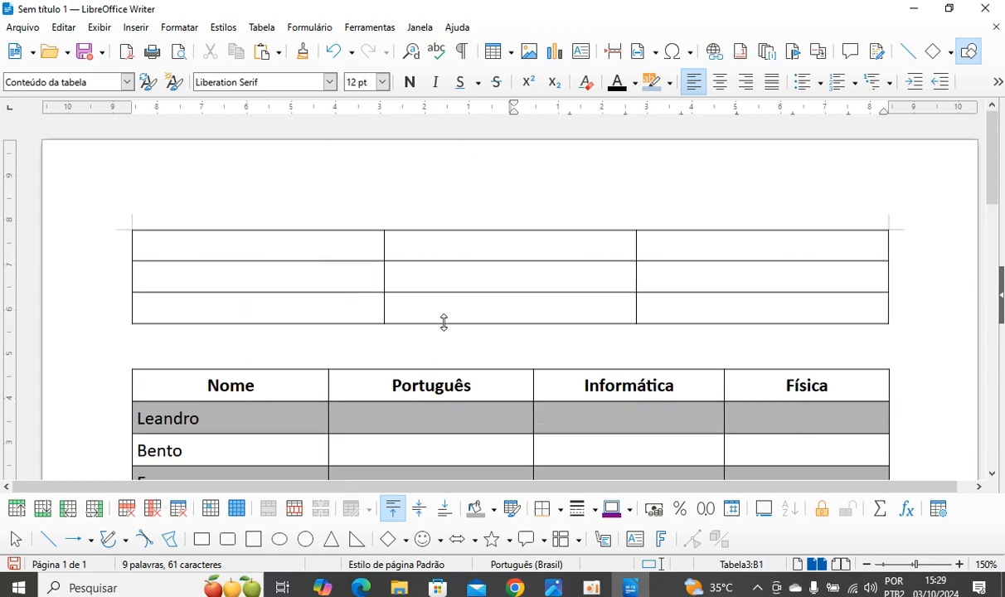
pyautogui.scroll(-8, 442, 315)
pyautogui.scroll(7, 465, 365)
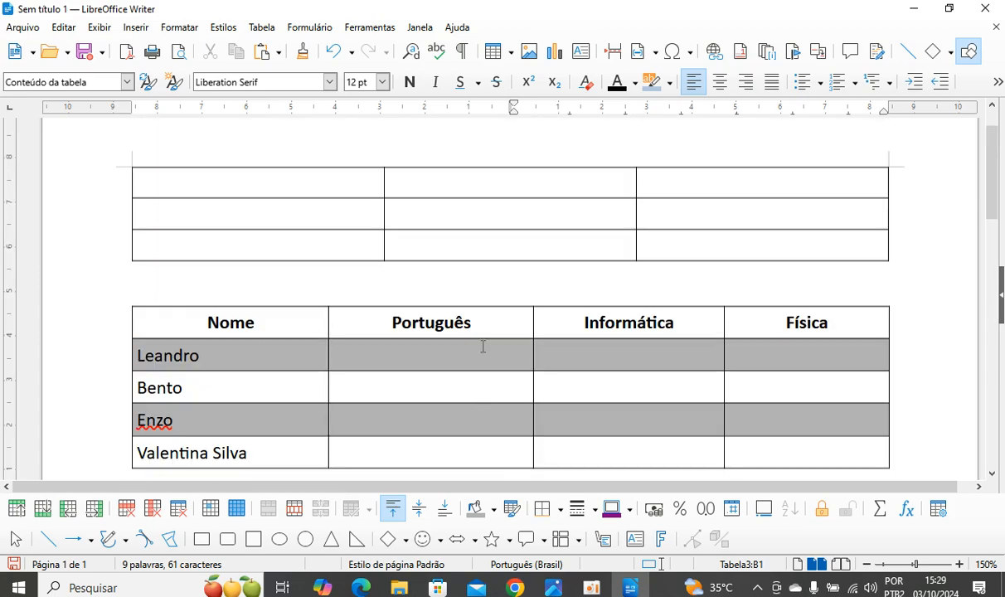
pyautogui.scroll(2, 487, 370)
pyautogui.scroll(-8, 490, 385)
pyautogui.scroll(8, 489, 381)
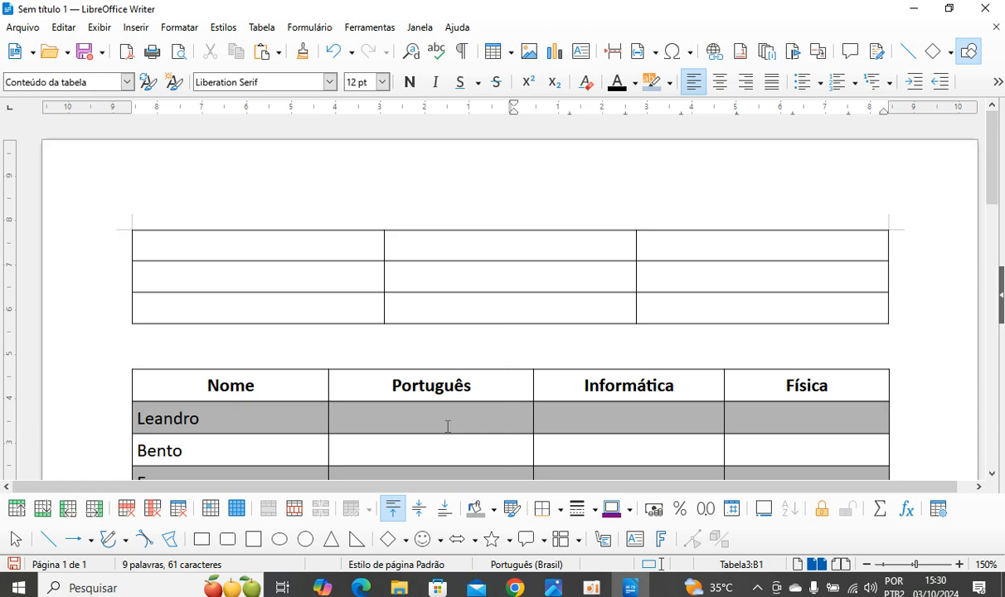
pyautogui.scroll(-10, 433, 381)
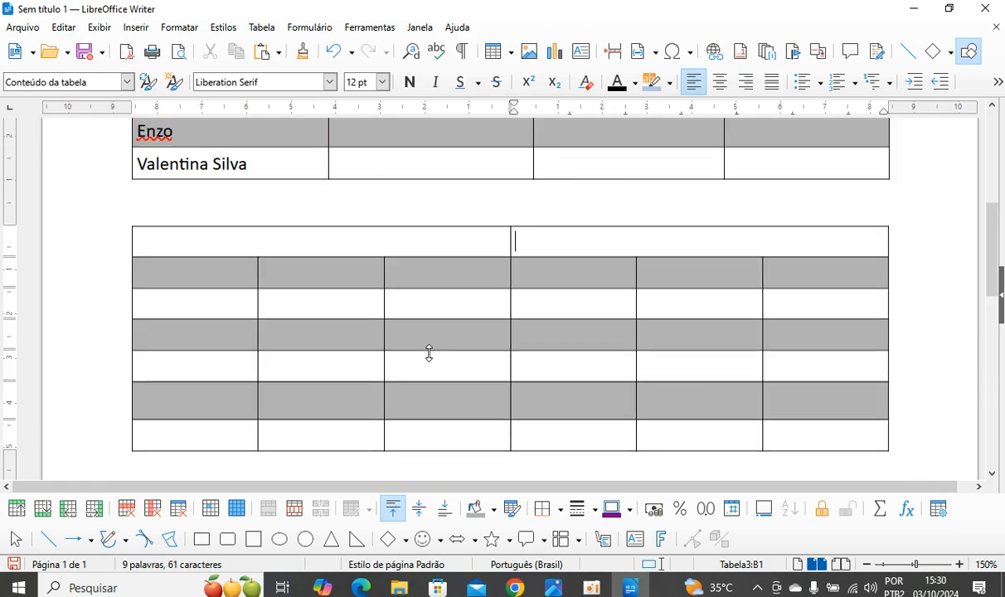
pyautogui.scroll(5, 440, 328)
# Centre the empty paragraph below the lower table and insert the picture robot-8688933_1280 from Downloads there
pyautogui.click(479, 393)
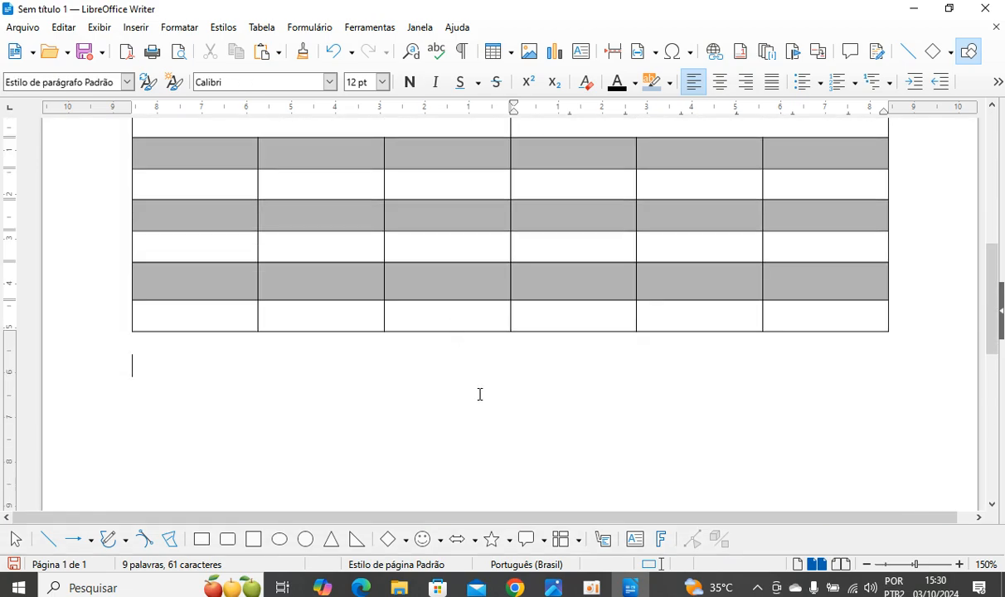
pyautogui.click(719, 81)
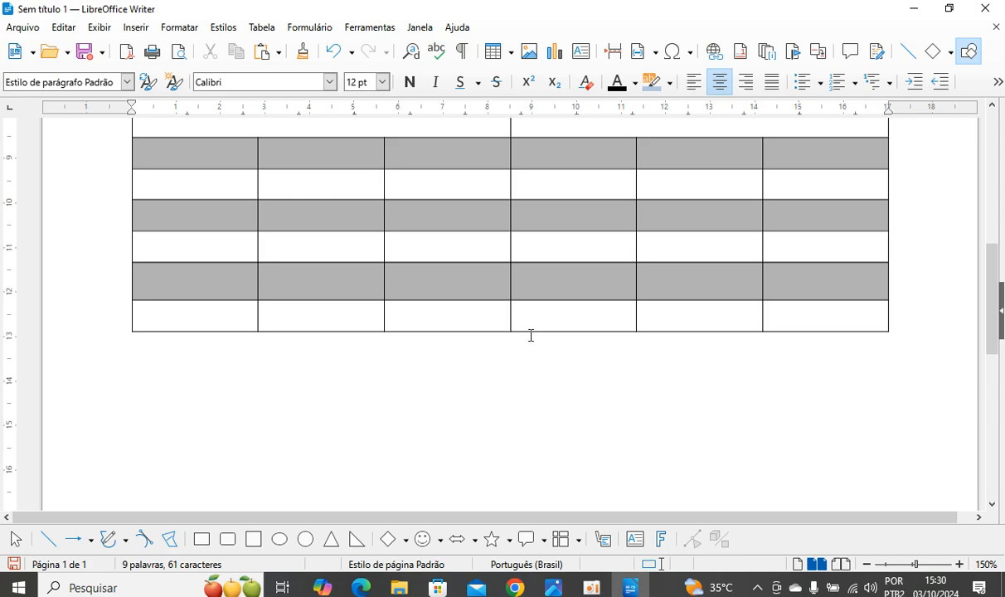
pyautogui.click(532, 55)
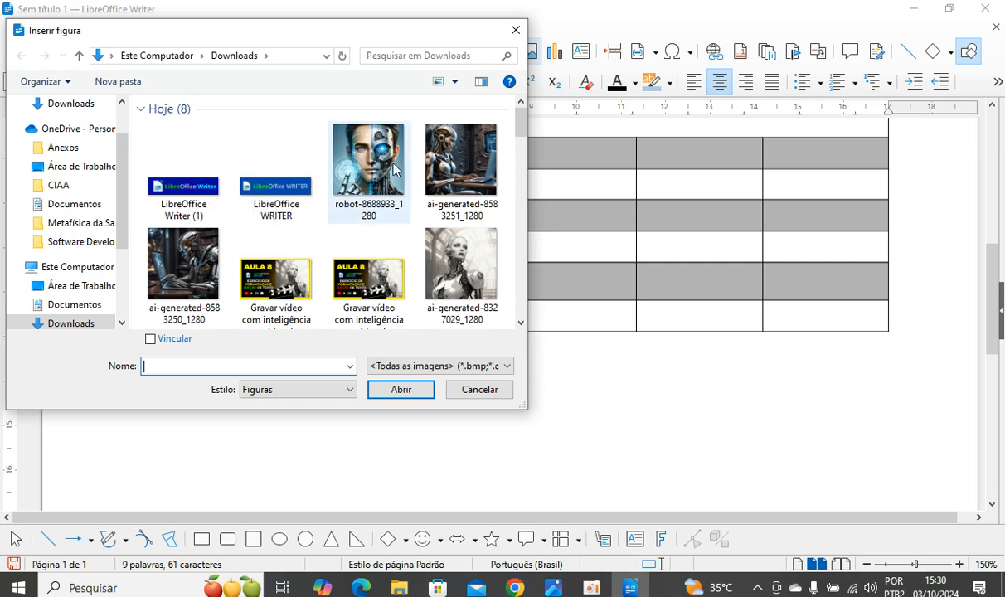
pyautogui.doubleClick(350, 158)
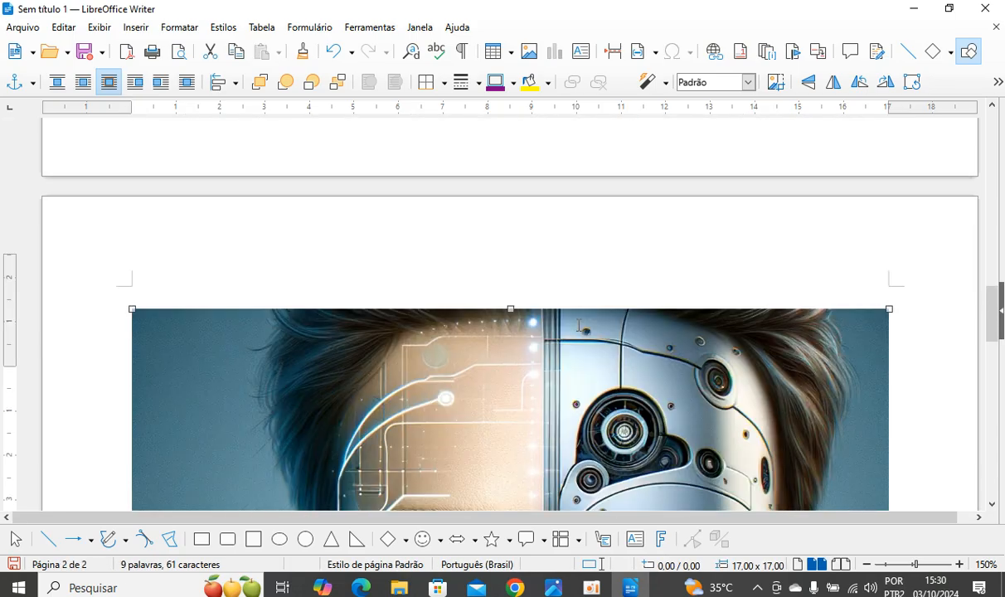
# Shrink the inserted robot picture proportionally to about 7,03 x 7,03 cm
pyautogui.scroll(10, 575, 320)
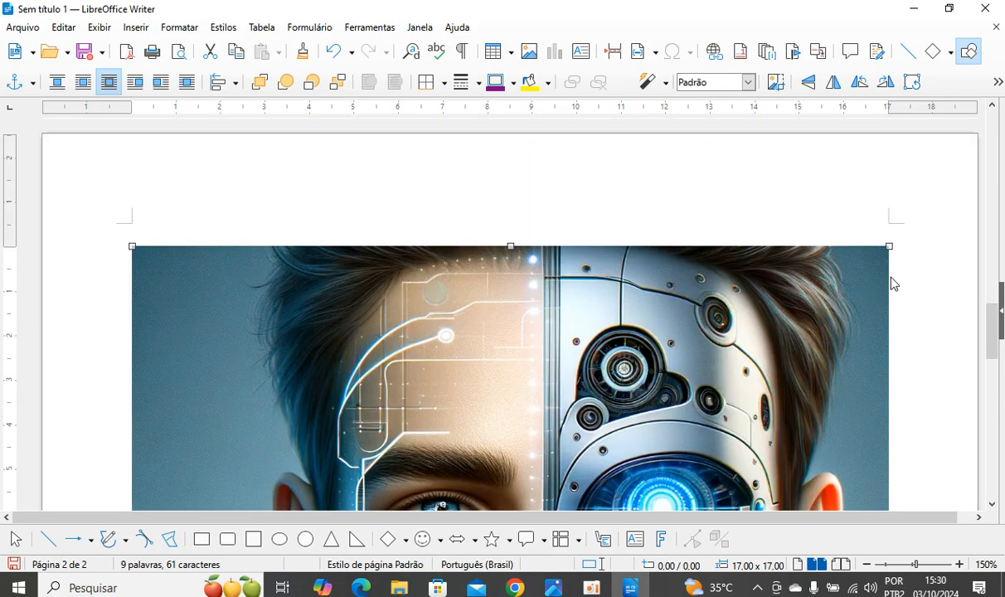
pyautogui.moveTo(892, 246); pyautogui.dragTo(668, 467)
pyautogui.scroll(-3, 535, 381)
pyautogui.scroll(2, 572, 364)
pyautogui.scroll(-5, 572, 365)
pyautogui.scroll(6, 739, 283)
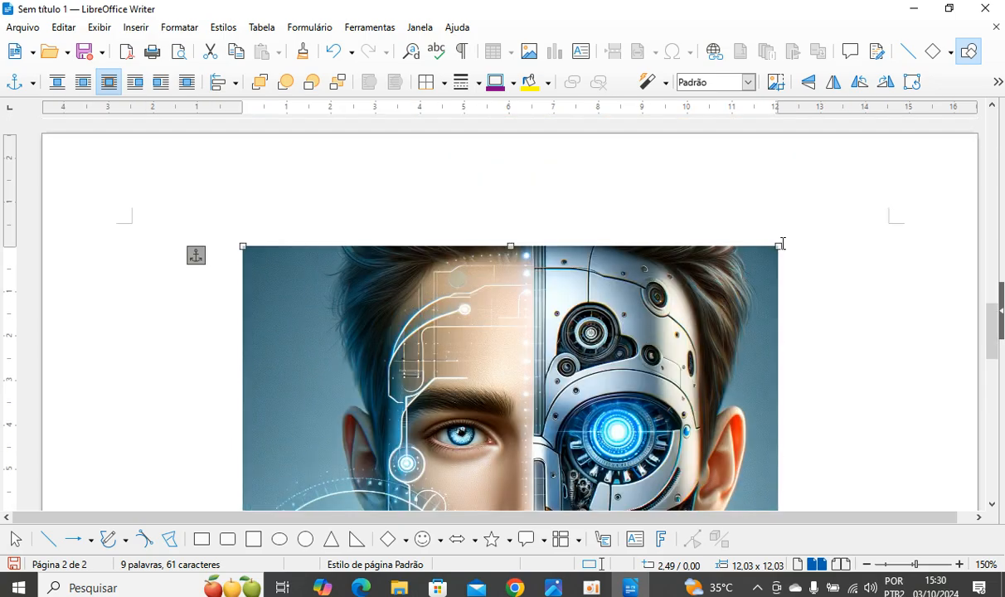
pyautogui.moveTo(778, 247); pyautogui.dragTo(601, 362)
pyautogui.scroll(-6, 598, 359)
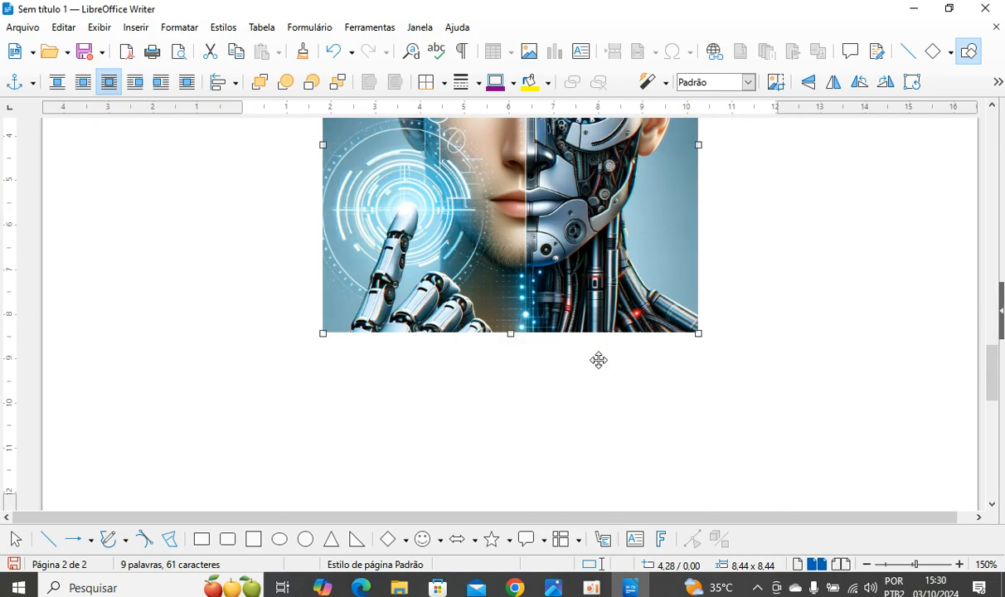
pyautogui.scroll(2, 599, 359)
pyautogui.click(806, 336)
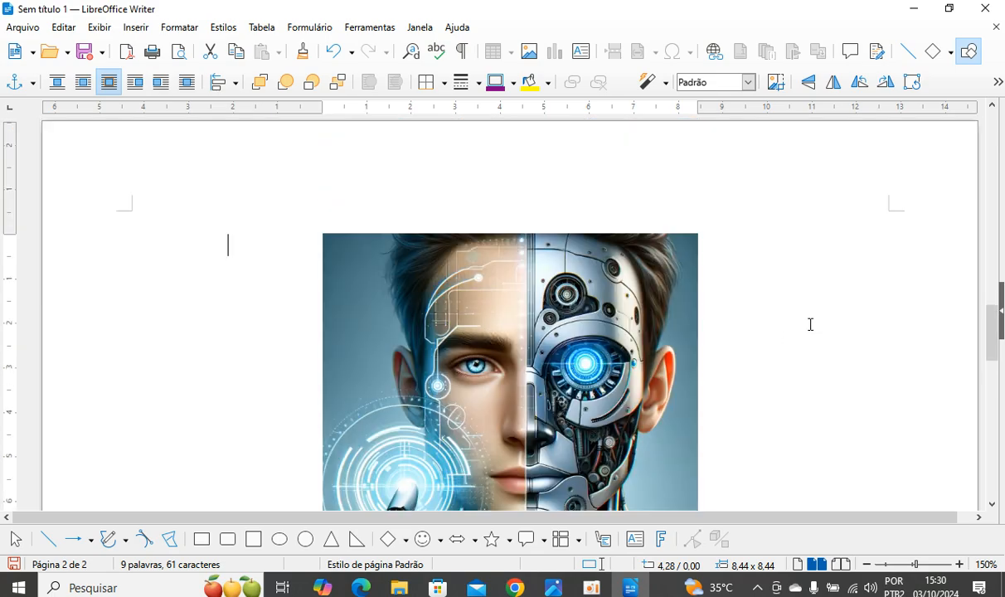
pyautogui.click(580, 299)
pyautogui.moveTo(701, 234); pyautogui.dragTo(659, 291)
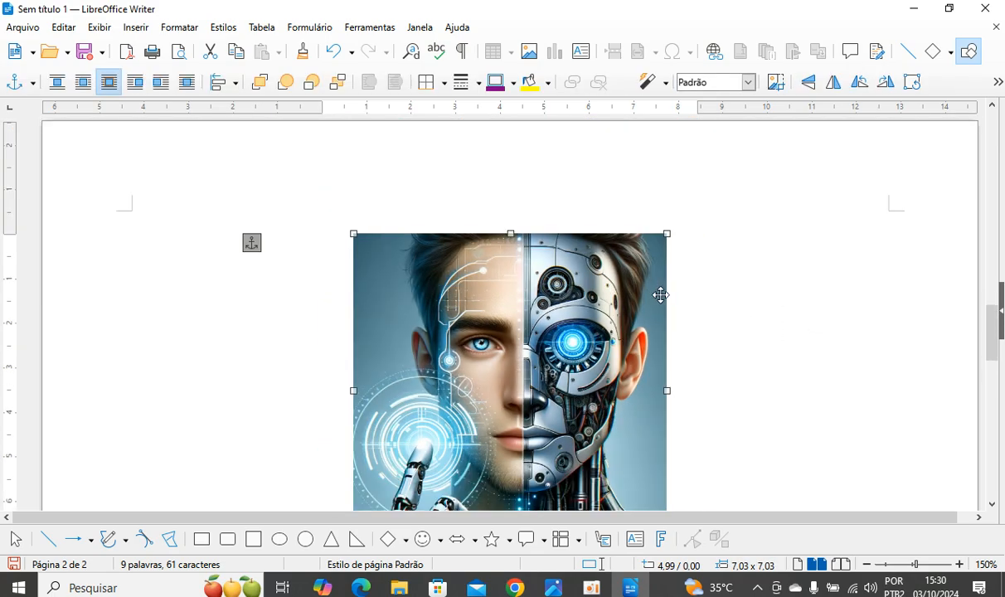
pyautogui.scroll(8, 664, 318)
pyautogui.scroll(-8, 596, 350)
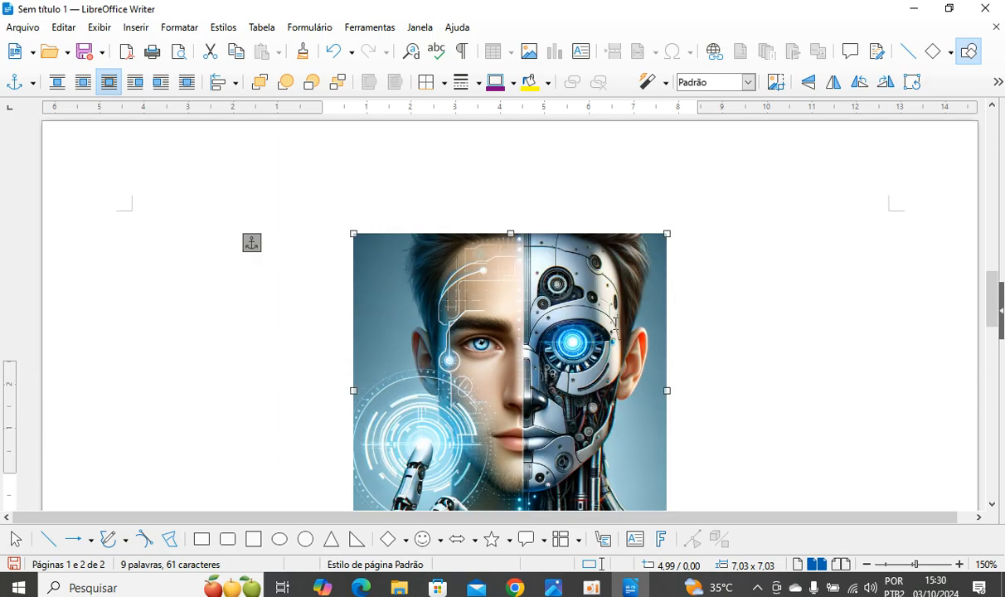
# Select the robot picture and set its anchor to Como caractere
pyautogui.click(713, 308)
pyautogui.click(528, 295)
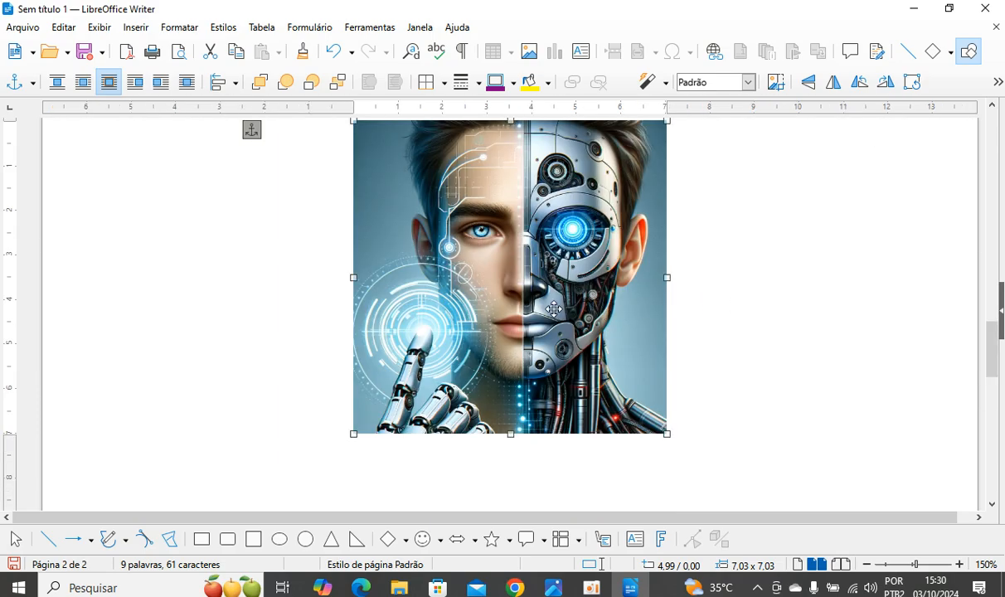
pyautogui.scroll(3, 415, 244)
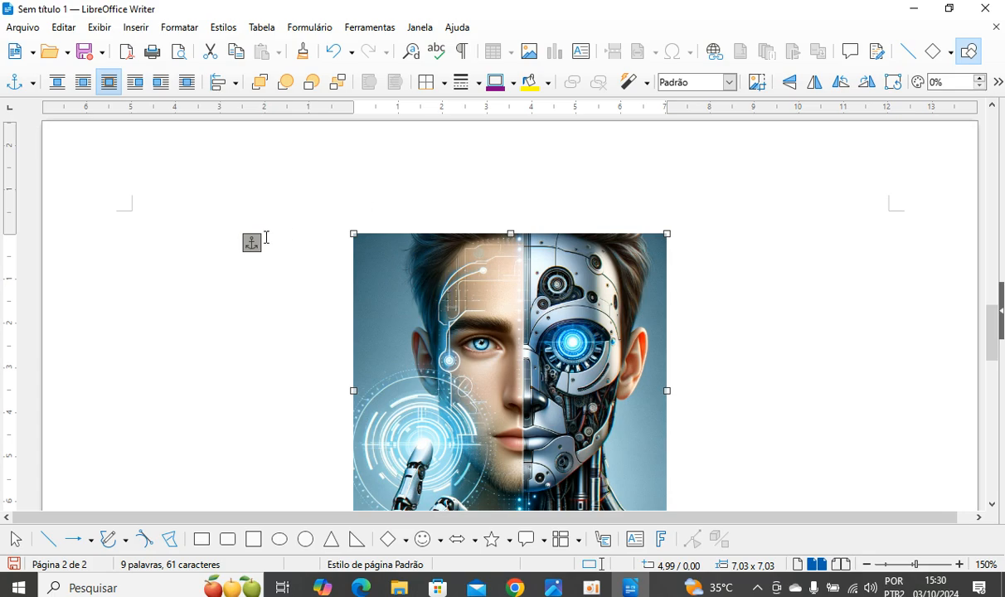
pyautogui.click(33, 82)
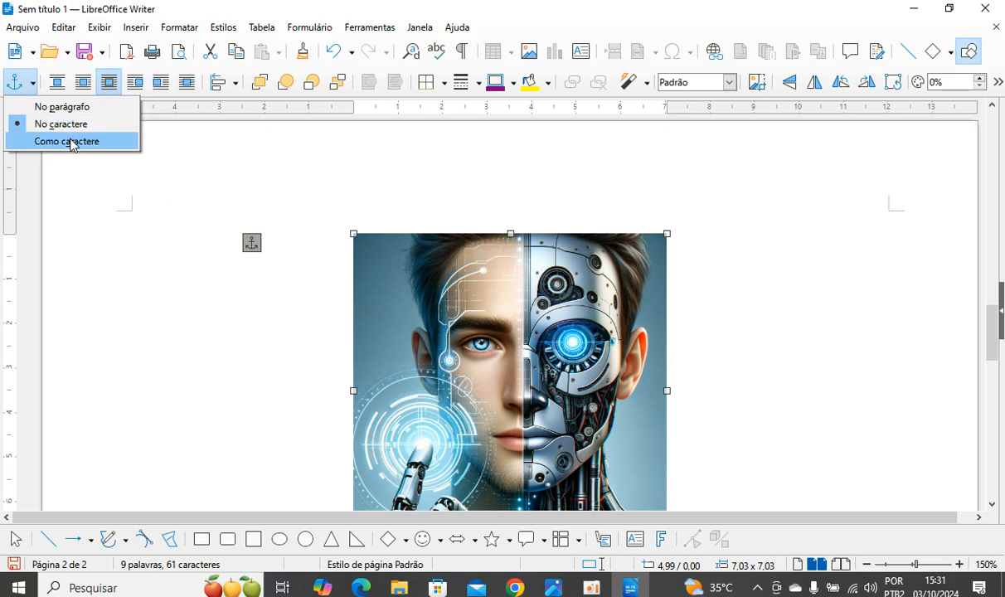
pyautogui.click(70, 142)
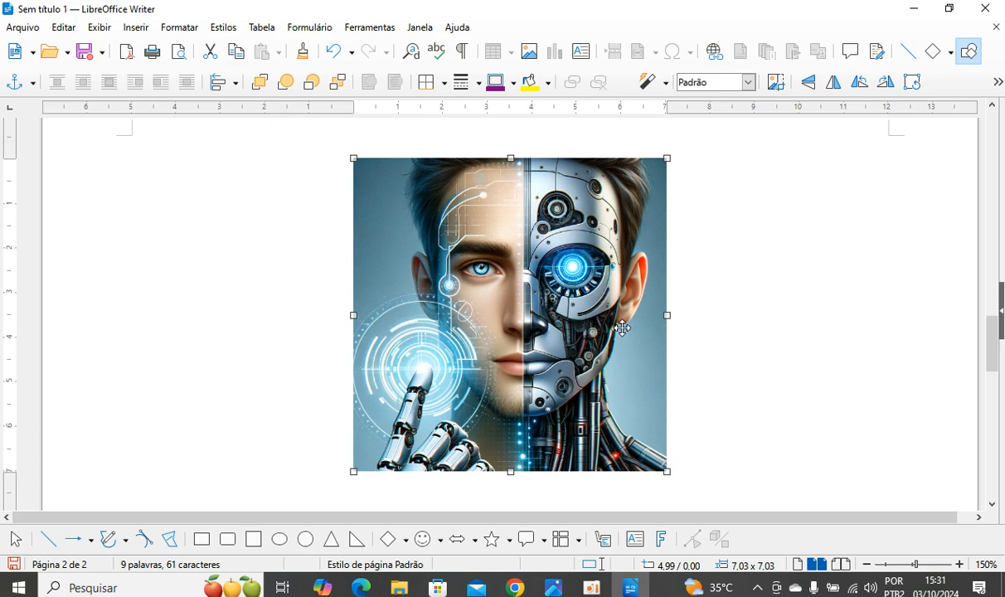
# Cut the robot picture from the second page and remove that page, placing the cursor directly below the lower table
pyautogui.hotkey('ctrl', 'x')
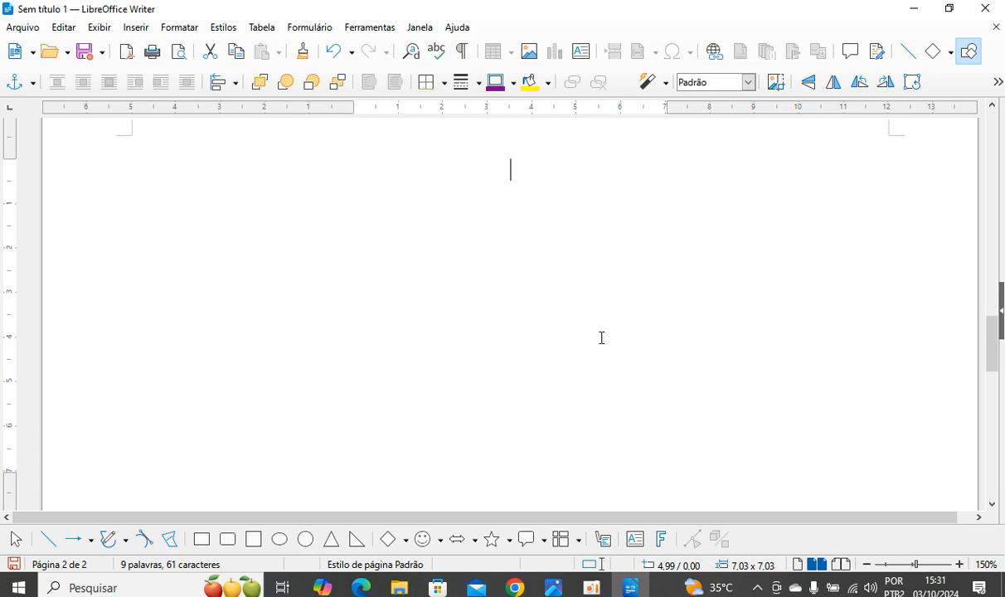
pyautogui.scroll(10, 408, 366)
pyautogui.click(383, 426)
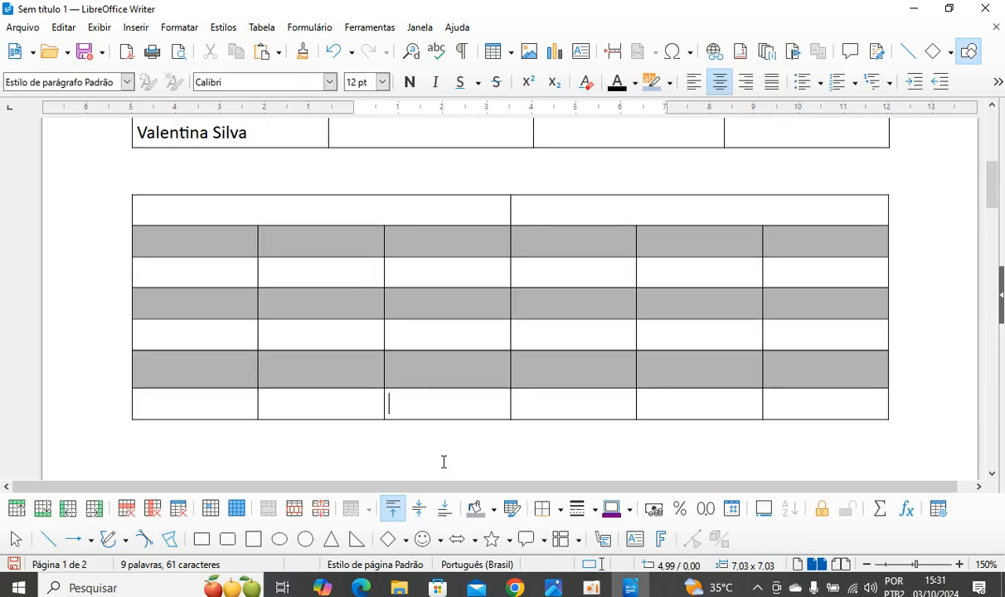
pyautogui.scroll(-3, 464, 414)
pyautogui.press('Left')
pyautogui.press('Left')
pyautogui.scroll(-2, 909, 254)
pyautogui.scroll(3, 666, 400)
pyautogui.press('Left')
pyautogui.press('Left')
pyautogui.press('Left')
pyautogui.press('Left')
pyautogui.scroll(5, 381, 412)
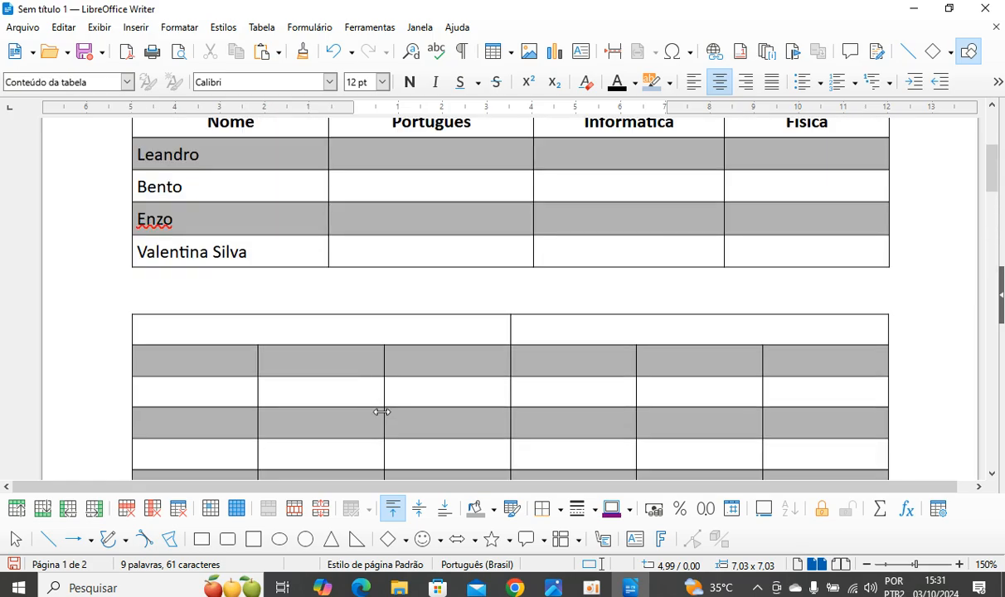
pyautogui.click(243, 282)
pyautogui.scroll(-8, 294, 328)
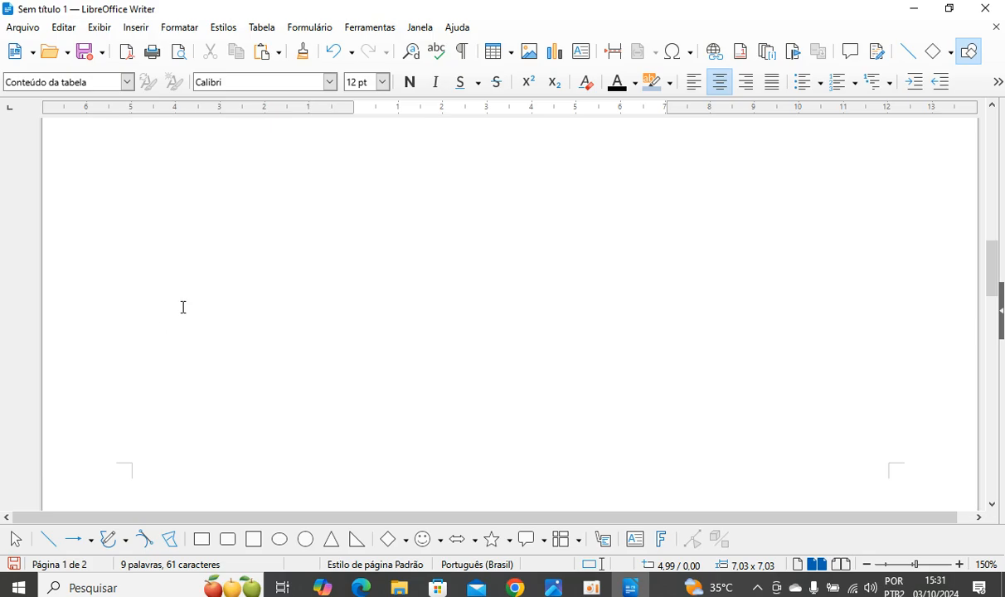
pyautogui.scroll(4, 179, 311)
pyautogui.scroll(-1, 580, 340)
pyautogui.click(697, 271)
pyautogui.click(265, 308)
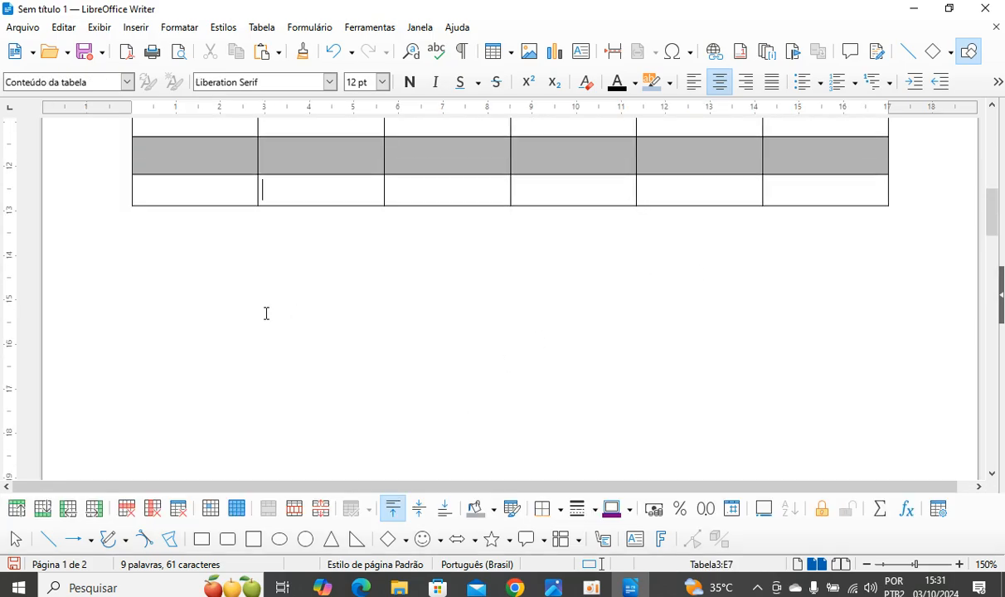
pyautogui.click(498, 303)
pyautogui.scroll(-3, 456, 334)
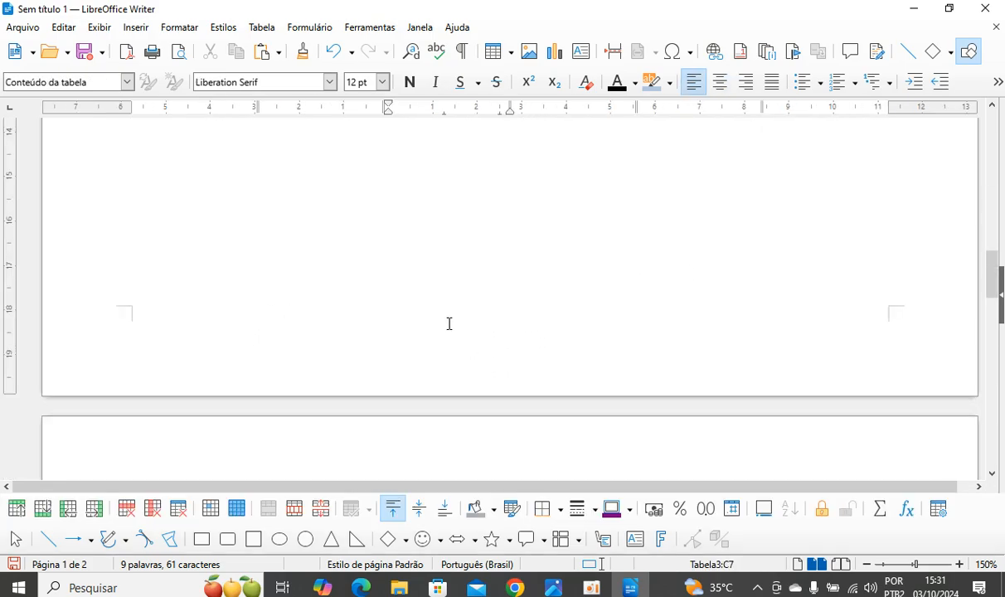
pyautogui.scroll(-3, 448, 324)
pyautogui.click(293, 407)
pyautogui.scroll(-1, 293, 391)
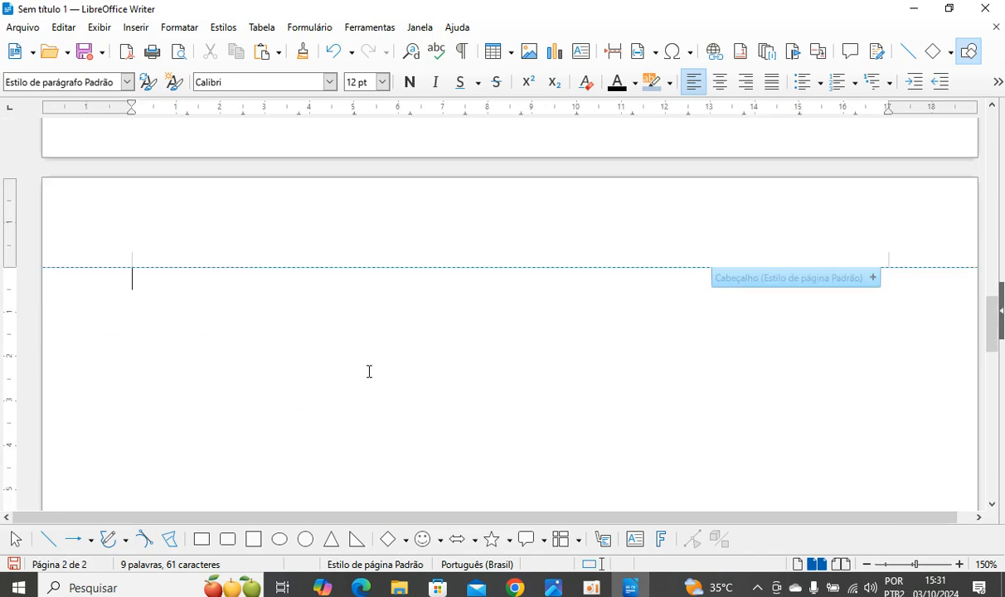
pyautogui.press('BackSpace')
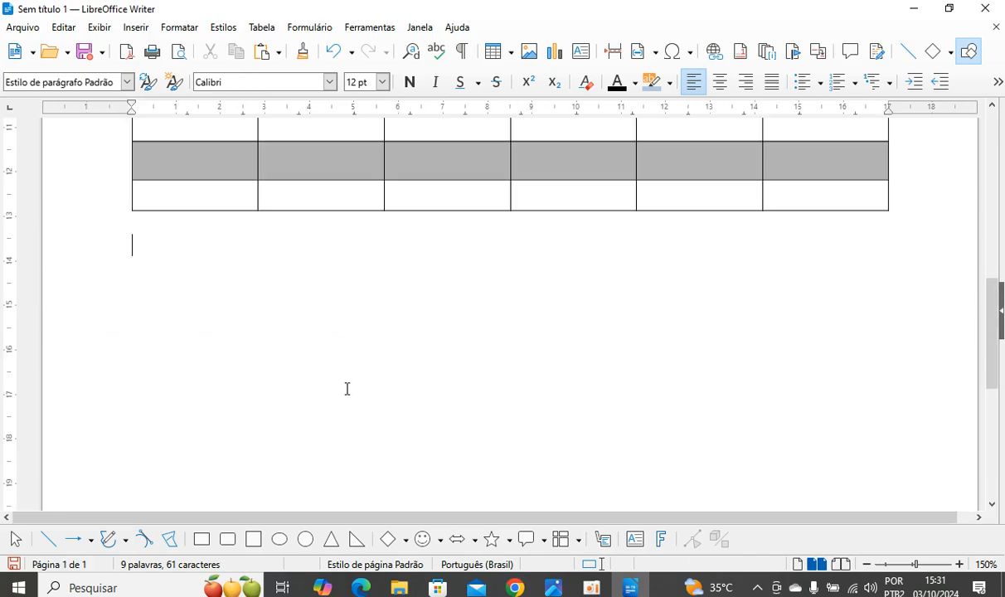
# Paste the robot picture below the lower table and centre its paragraph
pyautogui.hotkey('ctrl', 'v')
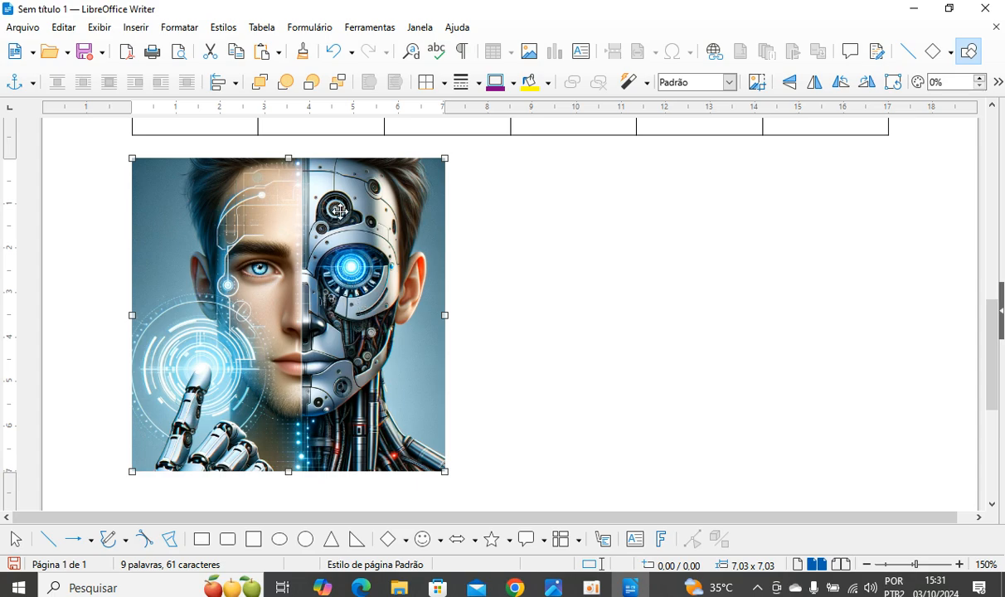
pyautogui.click(645, 323)
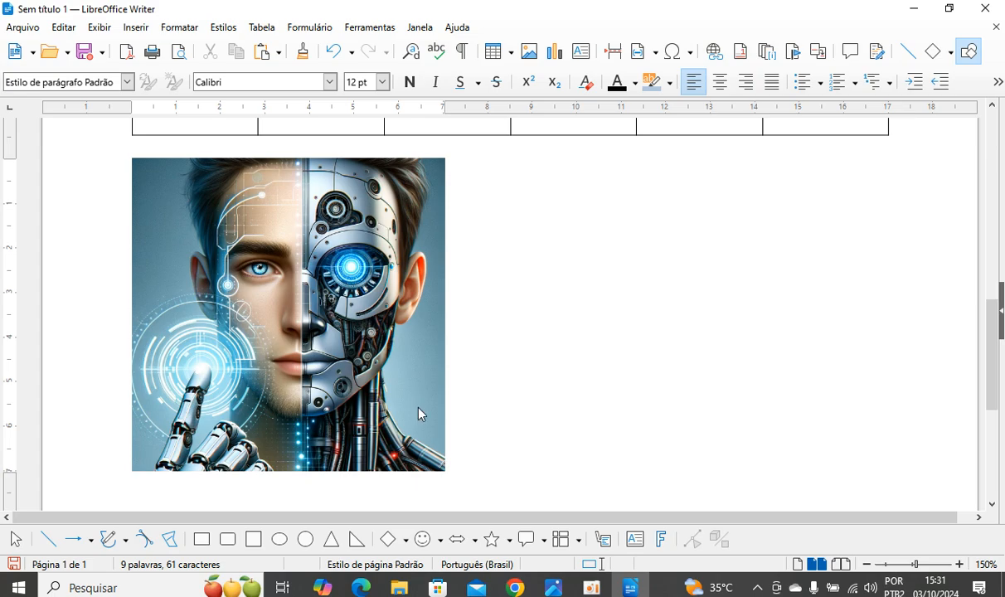
pyautogui.click(720, 82)
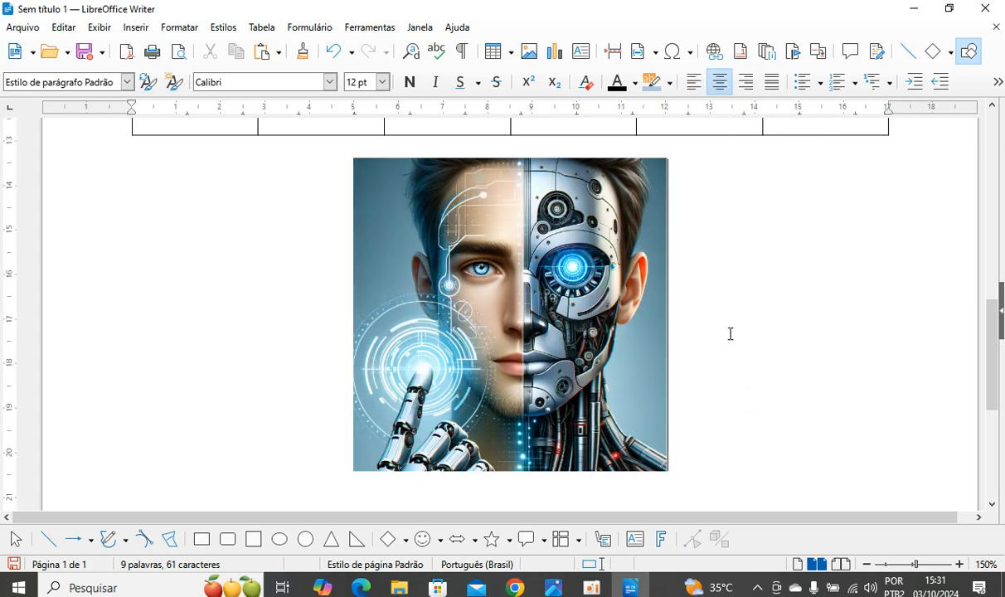
pyautogui.scroll(-3, 670, 414)
pyautogui.click(572, 228)
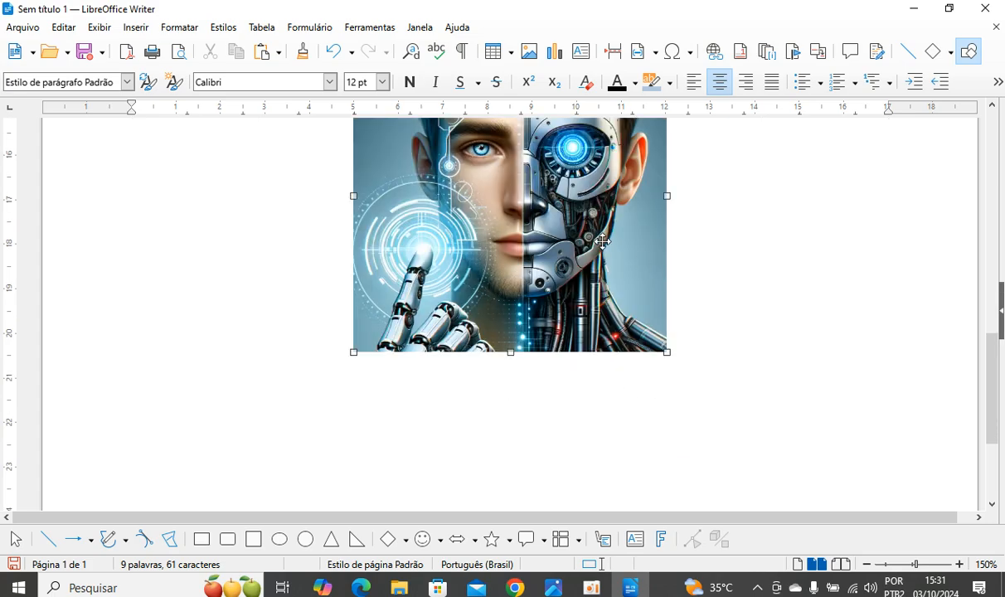
pyautogui.scroll(-3, 655, 346)
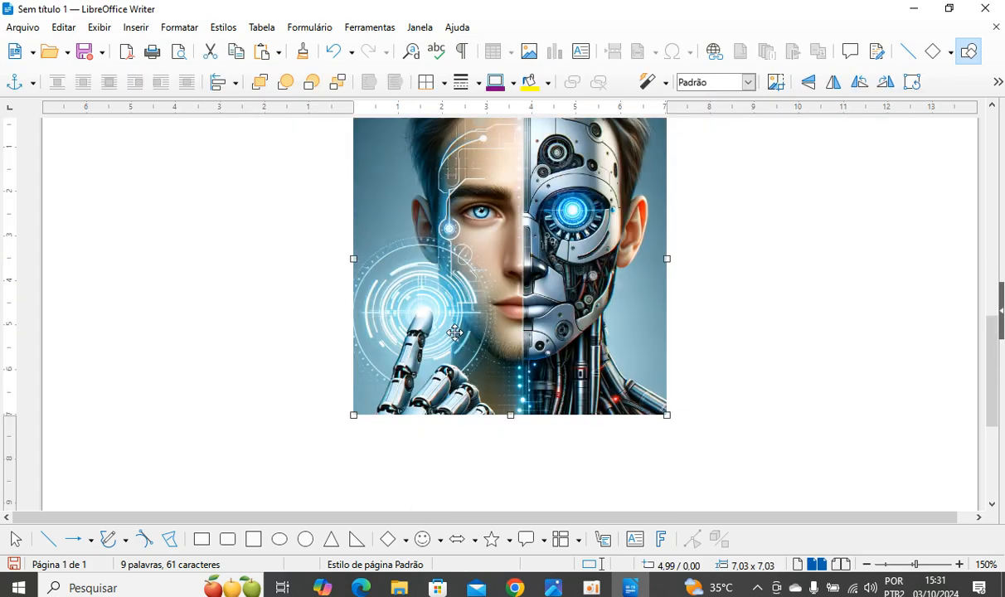
pyautogui.scroll(2, 595, 325)
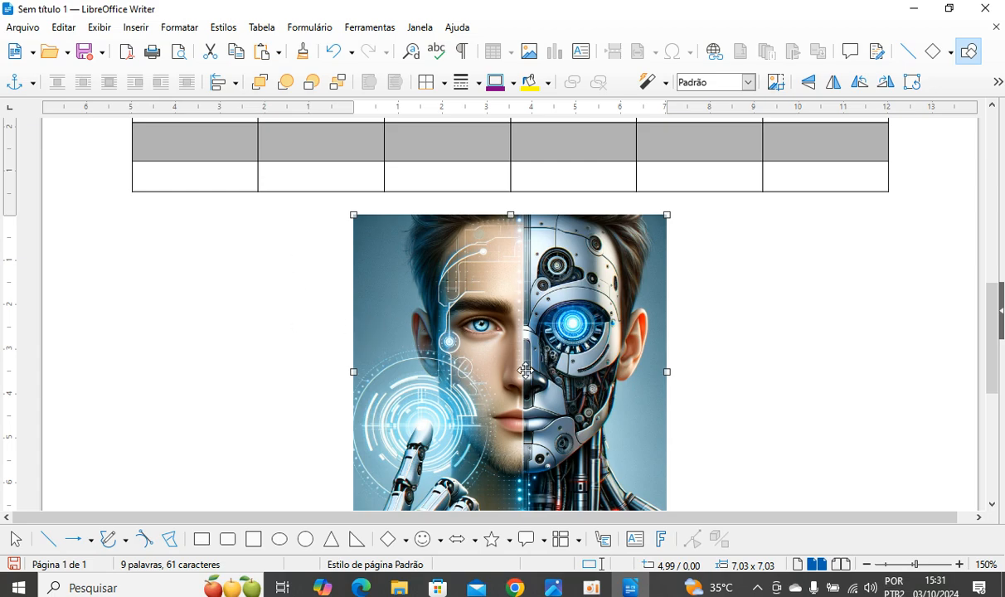
pyautogui.scroll(-1, 419, 364)
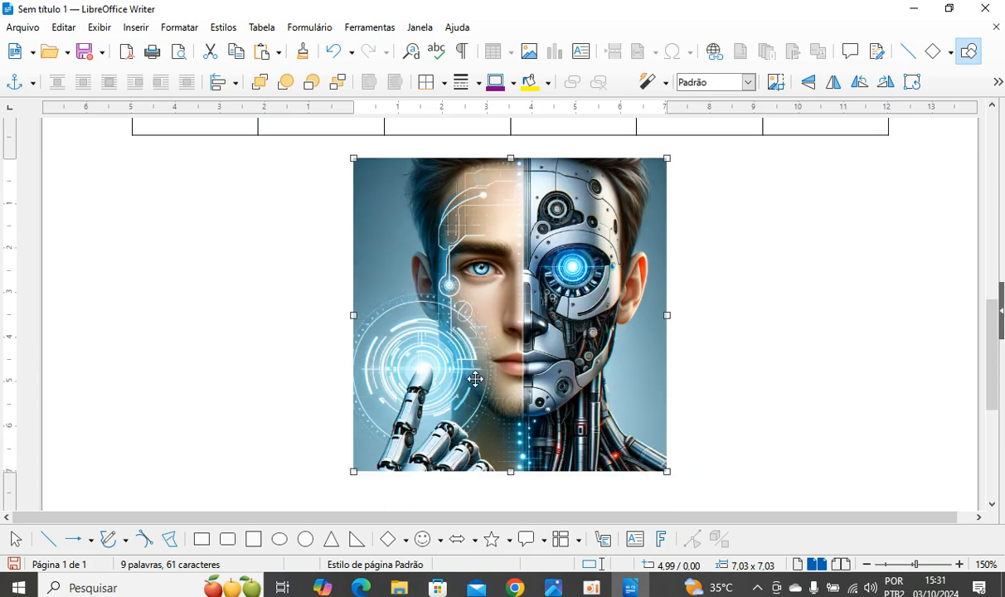
# Change the robot picture's anchor to No caractere
pyautogui.click(699, 361)
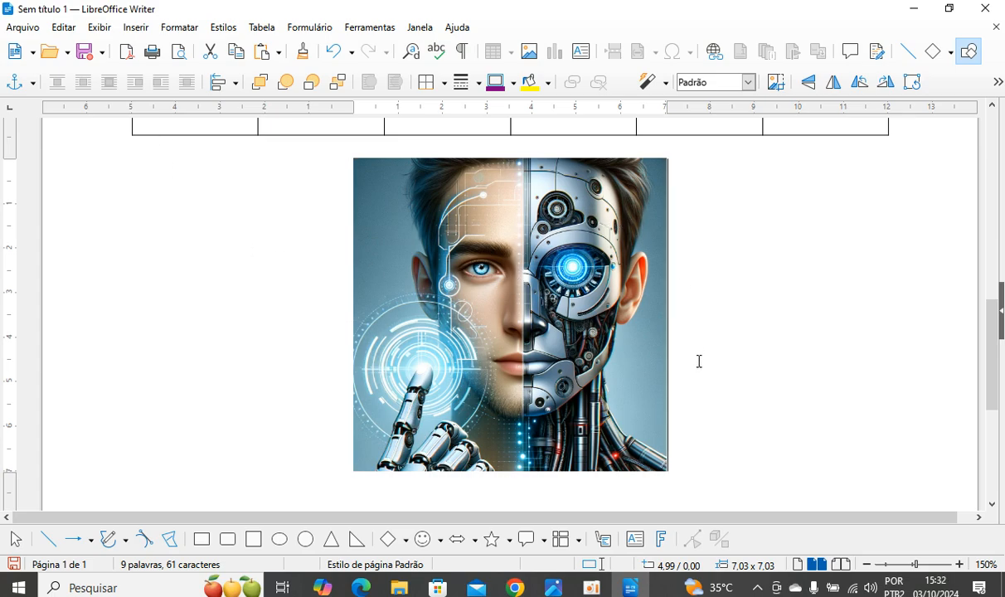
pyautogui.click(578, 401)
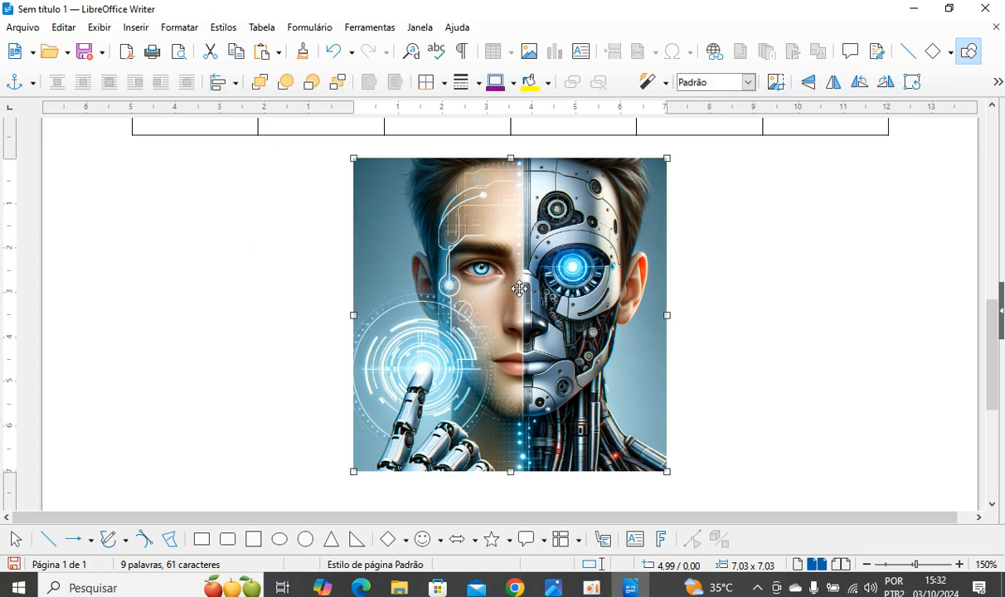
pyautogui.click(30, 83)
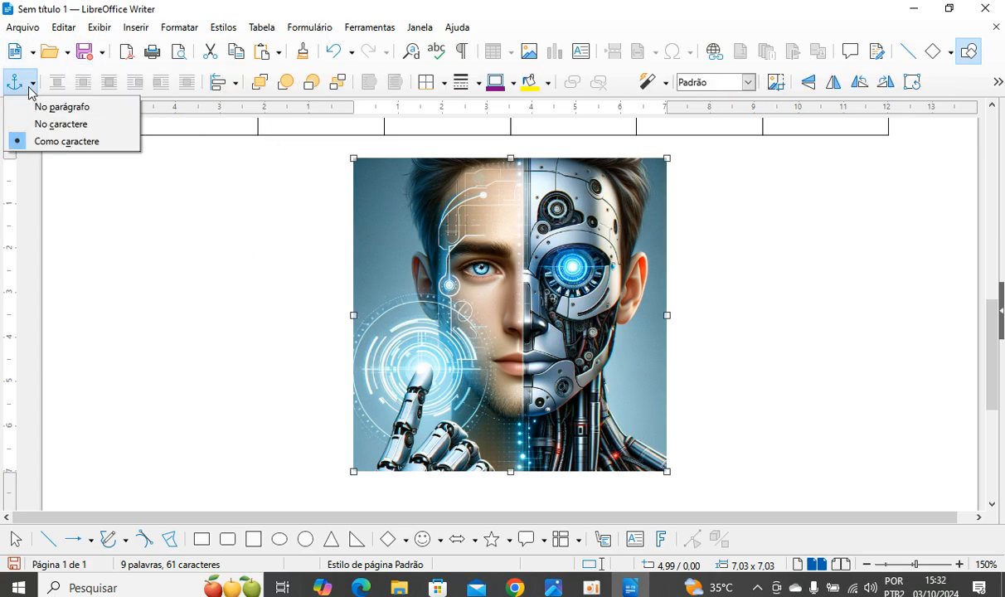
pyautogui.click(60, 127)
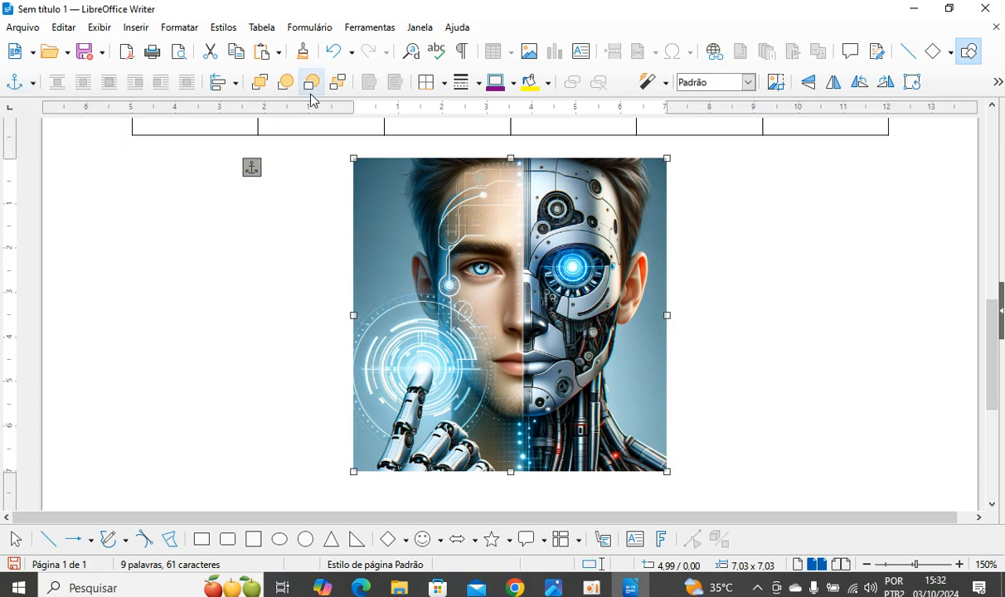
pyautogui.click(303, 445)
# Set the picture's text wrap to parallel and enter several lines of random filler text flowing on both sides of it
pyautogui.click(358, 228)
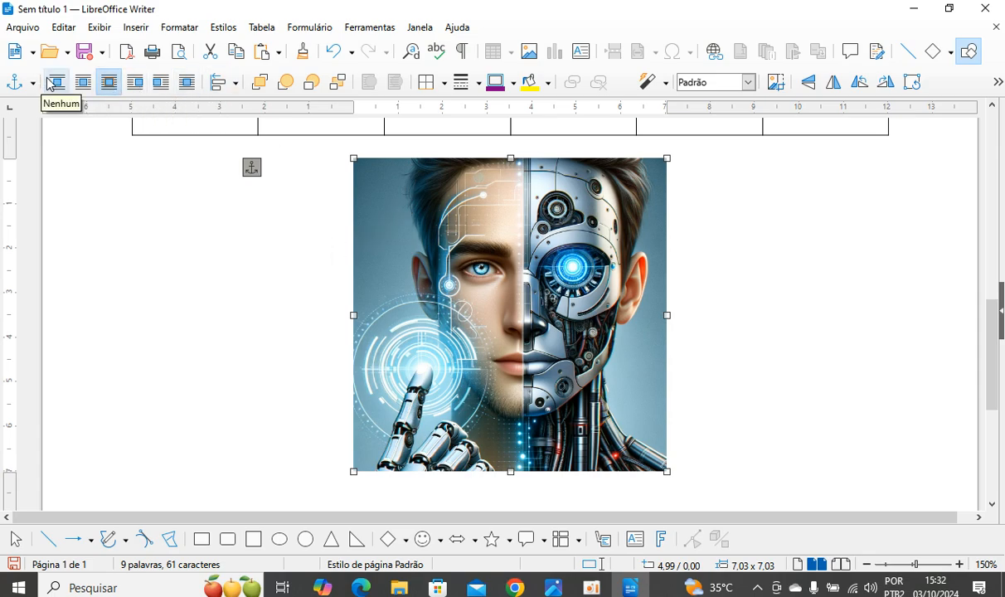
pyautogui.click(83, 83)
pyautogui.click(290, 280)
pyautogui.write('asdjfklasdjfsdklaj jsdklfj lsdj jd fklsd')
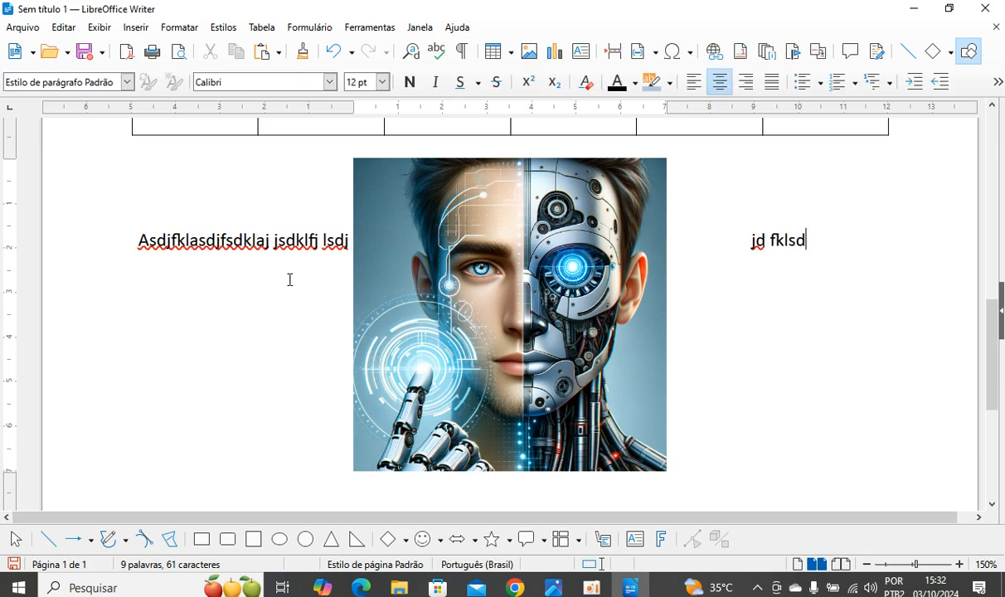
pyautogui.write('jflkdjsflk jsdlfjsdlkfj sdklj fklsdjf lksdj flksdaj flk jsd lk jj ')
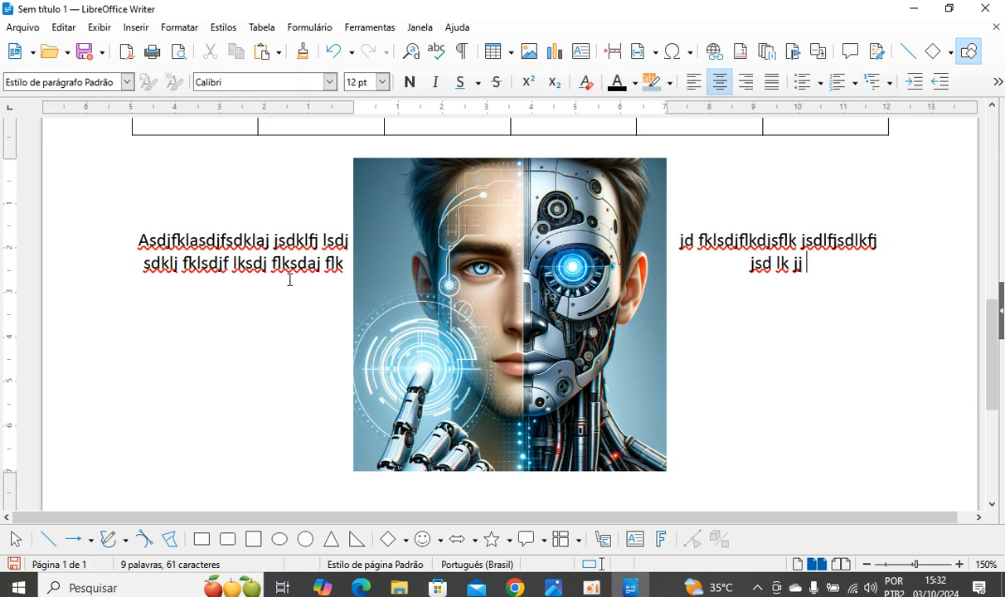
pyautogui.write('fkljsadlkfjsadkl fjsdalk fjsdj jd flsdjalfksdajf lksdj')
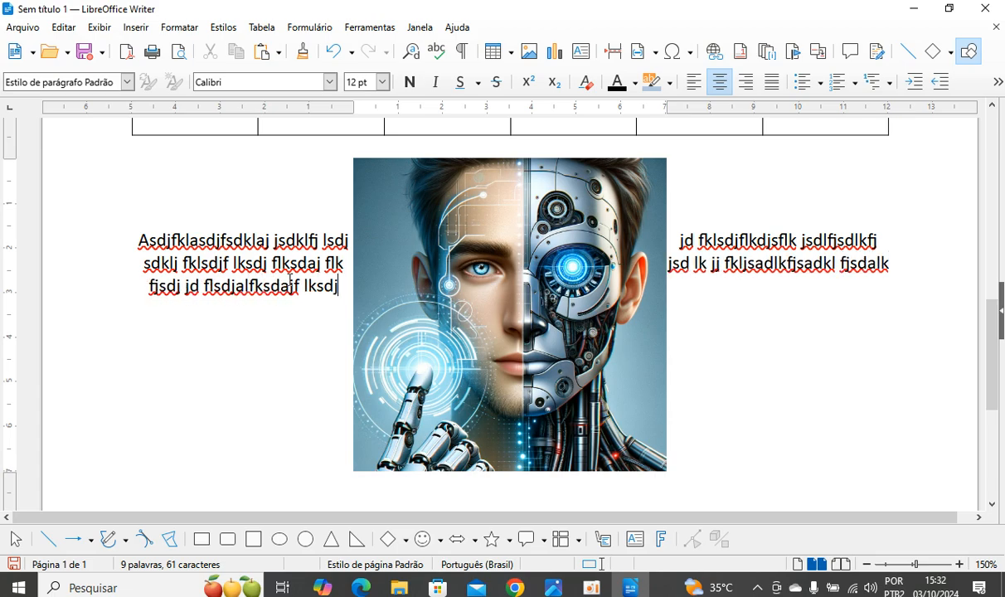
pyautogui.write(' kl kçjdsakfjsadkfjsdklafjsdlk fj')
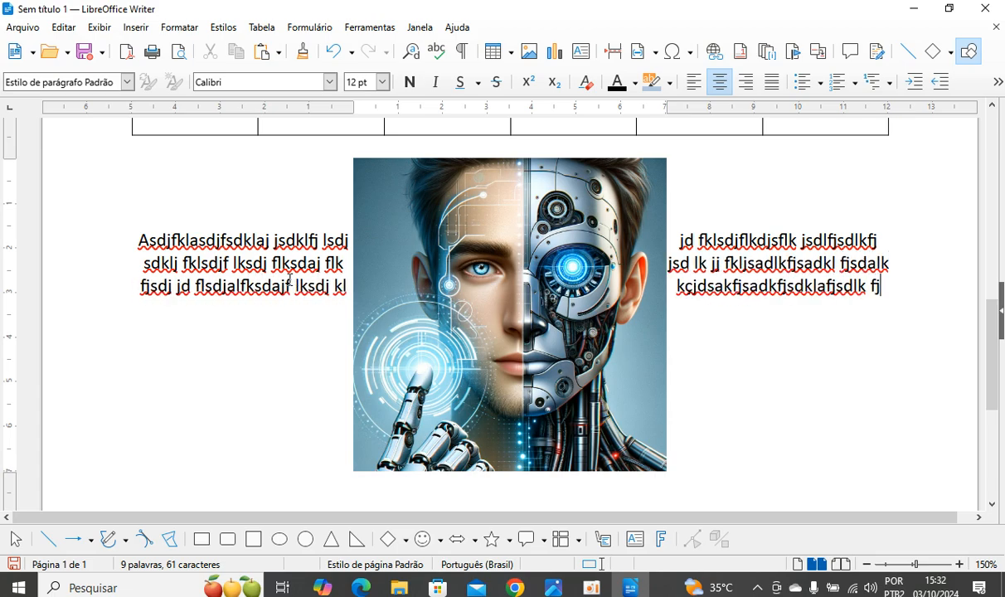
pyautogui.write(' jsadlkfj klsdaj fklsdajflksdajflk sda ksdajf lk')
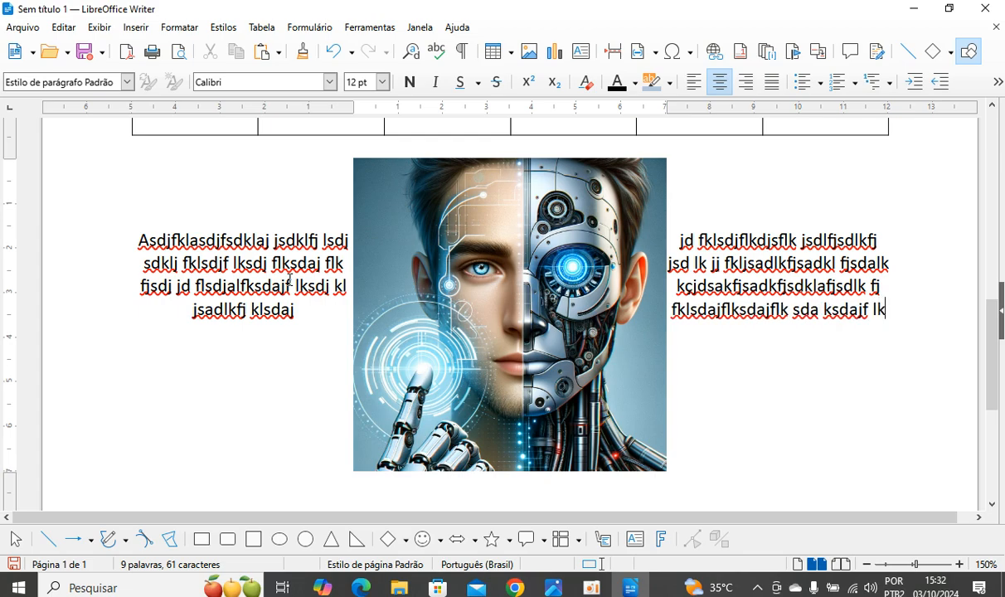
pyautogui.write('asdjfkl  sdjfjdsk fjsdlkafj klasd fklasd jflksadj lkfasjdkl f')
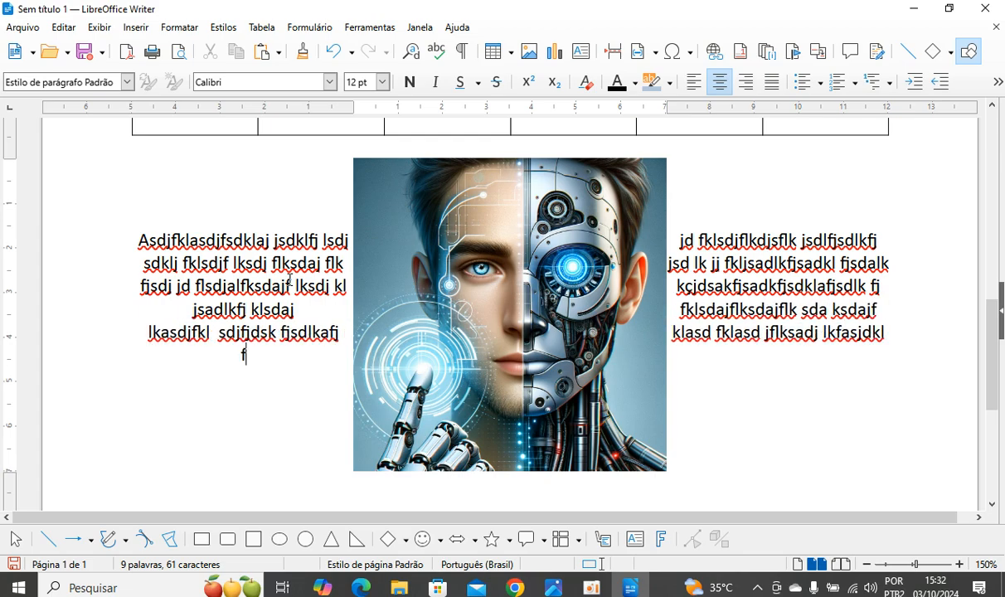
pyautogui.write('jsdalf jsdlk fjsdklaj flkasdjcf j j fsdjaf sdajflkasdlkfjsadlk f')
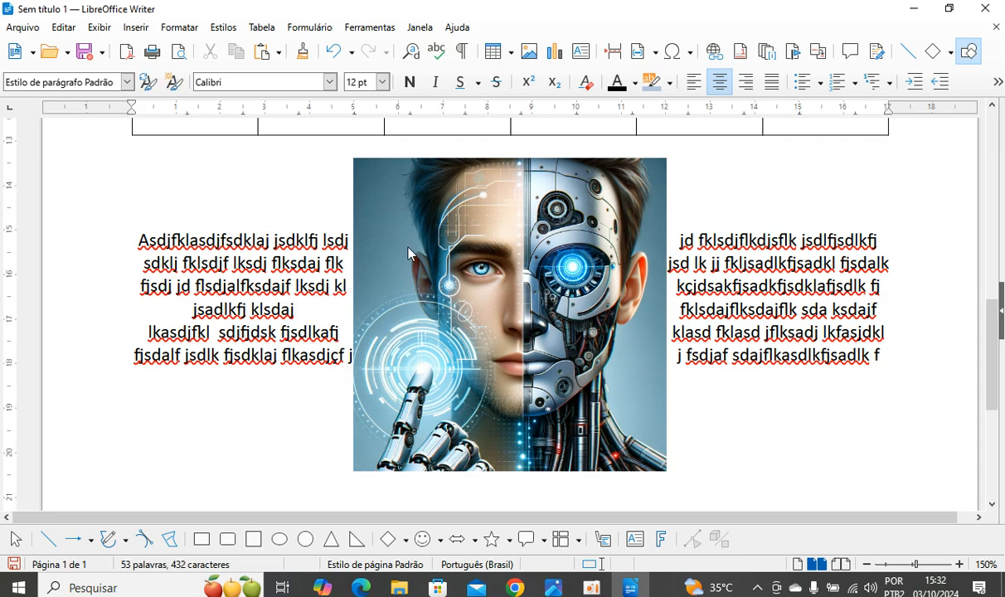
# Set the robot picture's text wrap to optimal and move it to the left of the filler text
pyautogui.click(501, 330)
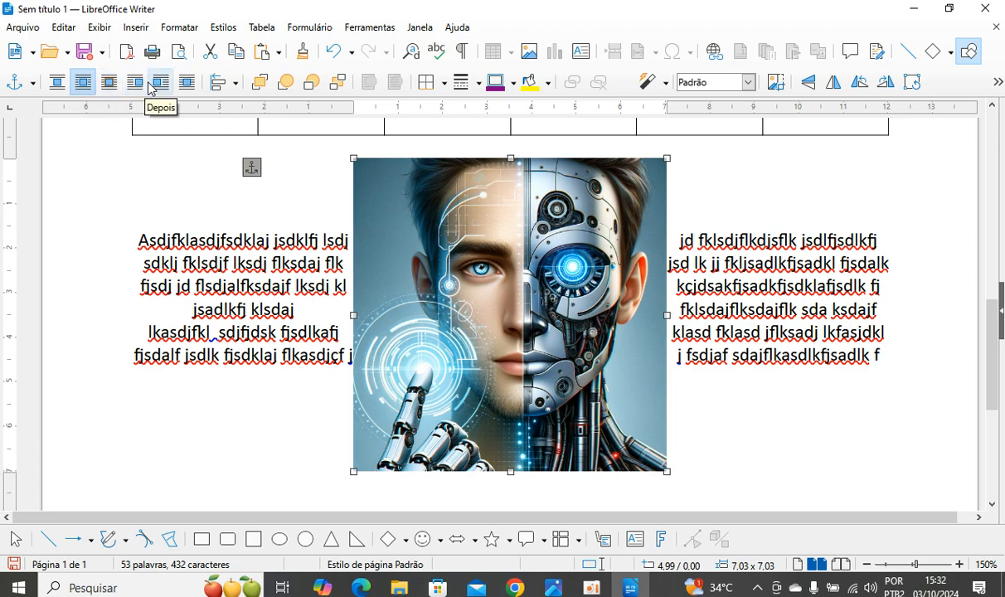
pyautogui.click(109, 82)
pyautogui.moveTo(497, 303); pyautogui.dragTo(315, 350)
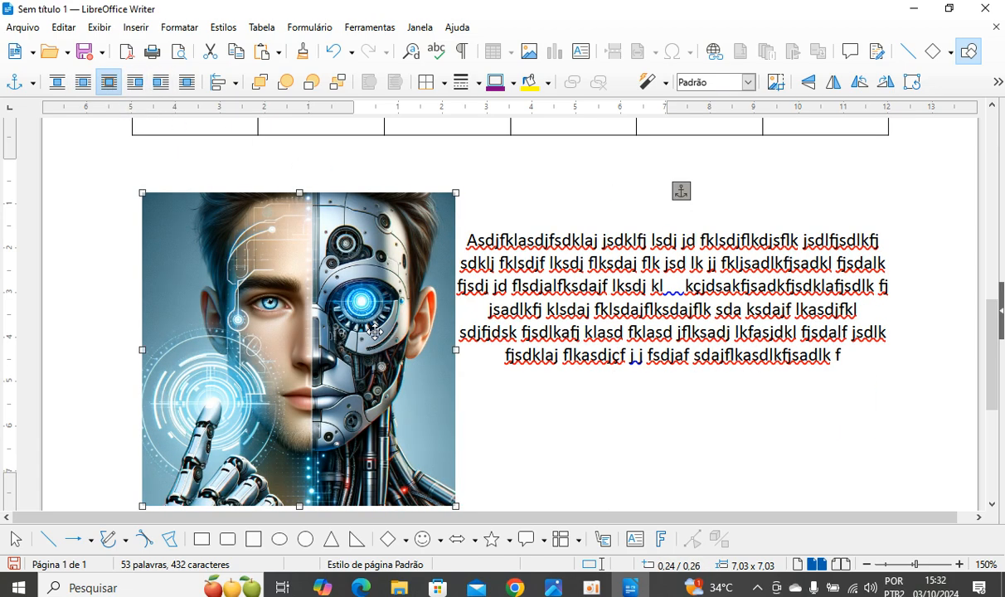
# Shrink the robot picture proportionally to about 5,85 x 5,85 cm and move it against the page's left margin
pyautogui.scroll(-3, 374, 319)
pyautogui.scroll(3, 465, 340)
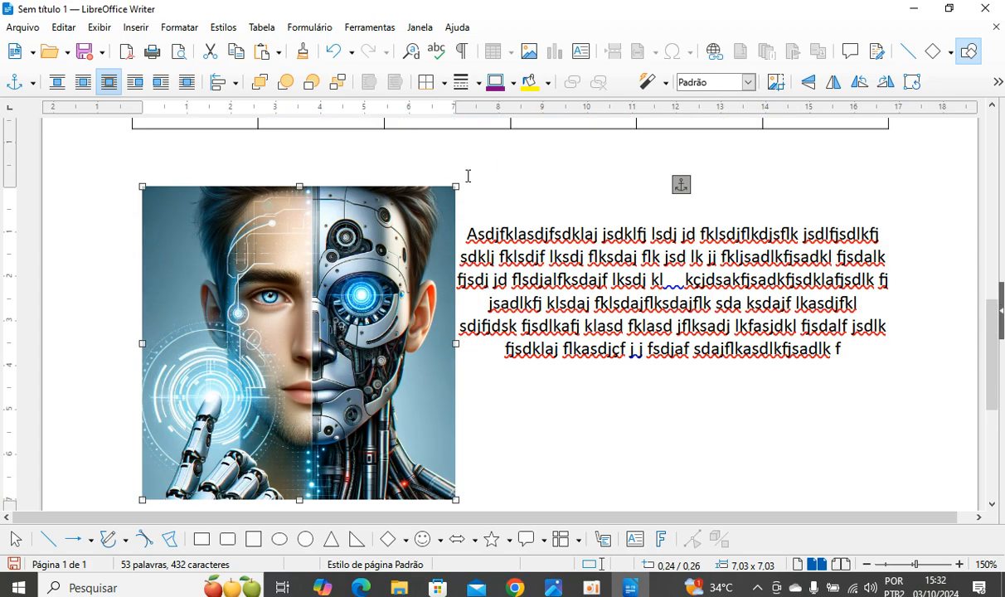
pyautogui.moveTo(458, 182); pyautogui.dragTo(403, 239)
pyautogui.moveTo(282, 373); pyautogui.dragTo(229, 320)
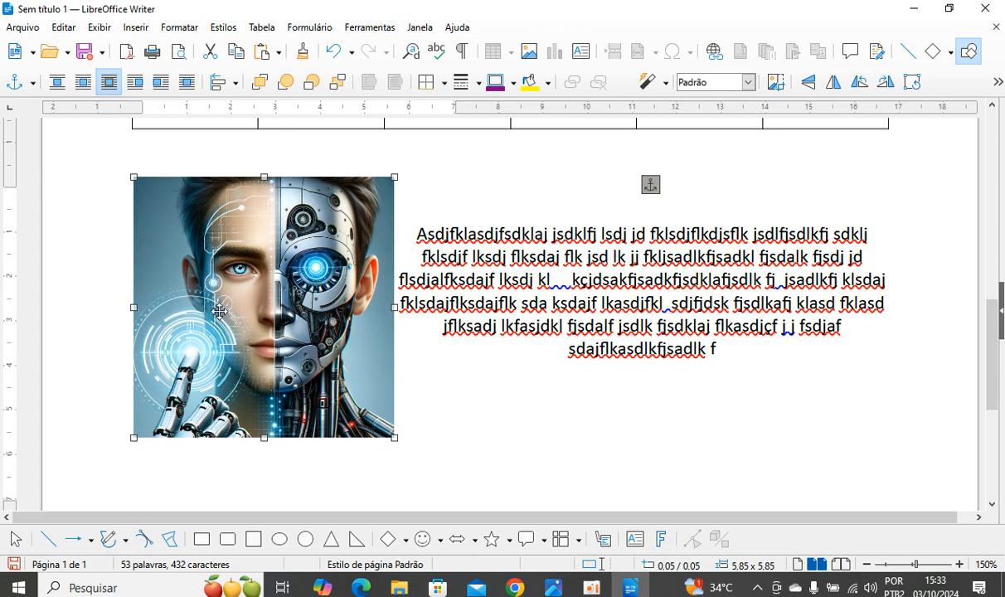
# Try the Antes and Depois wraps on the picture, settle on Através and move it over the middle of the filler text
pyautogui.click(137, 86)
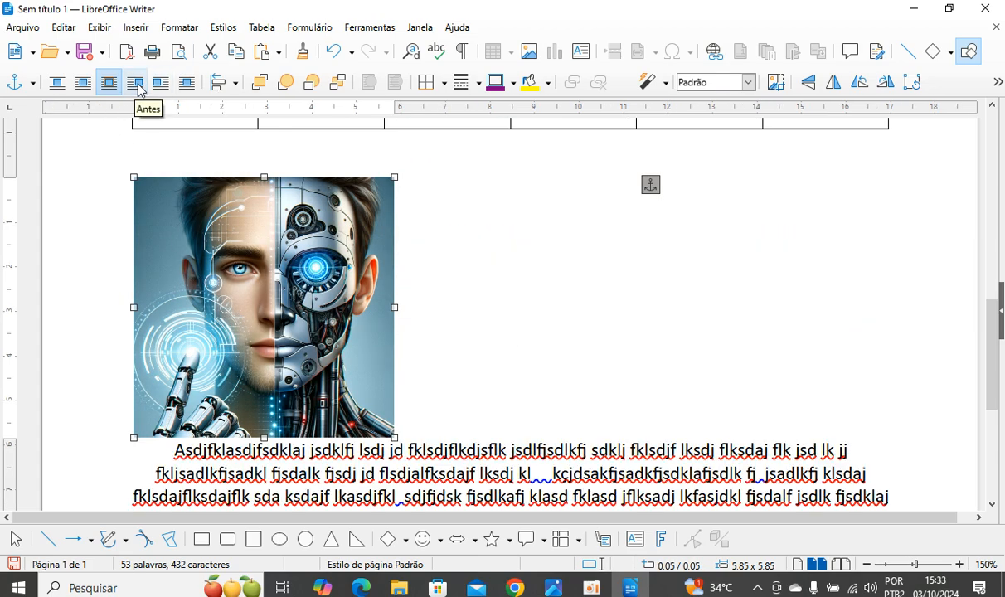
pyautogui.click(161, 86)
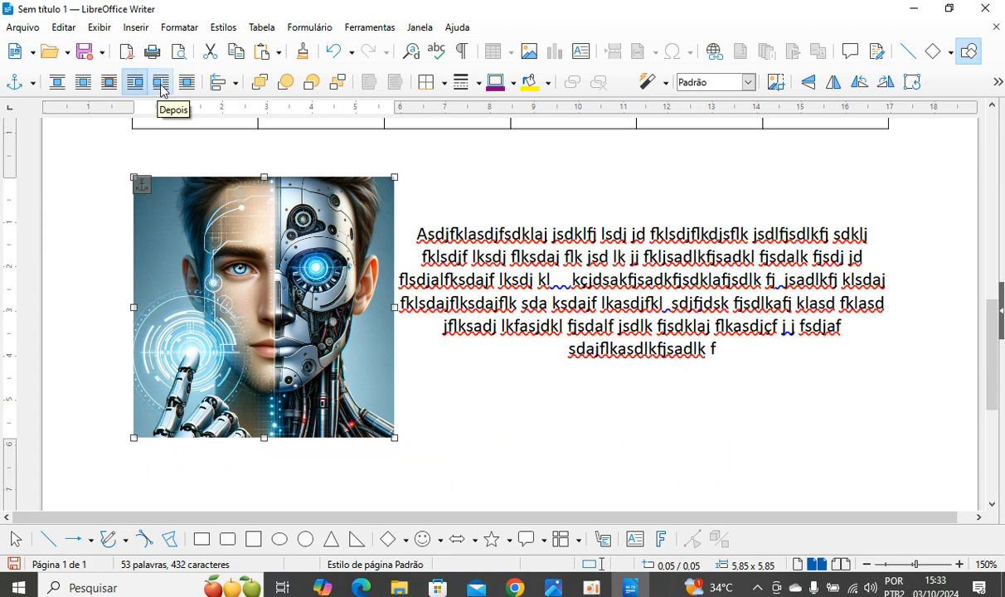
pyautogui.click(188, 88)
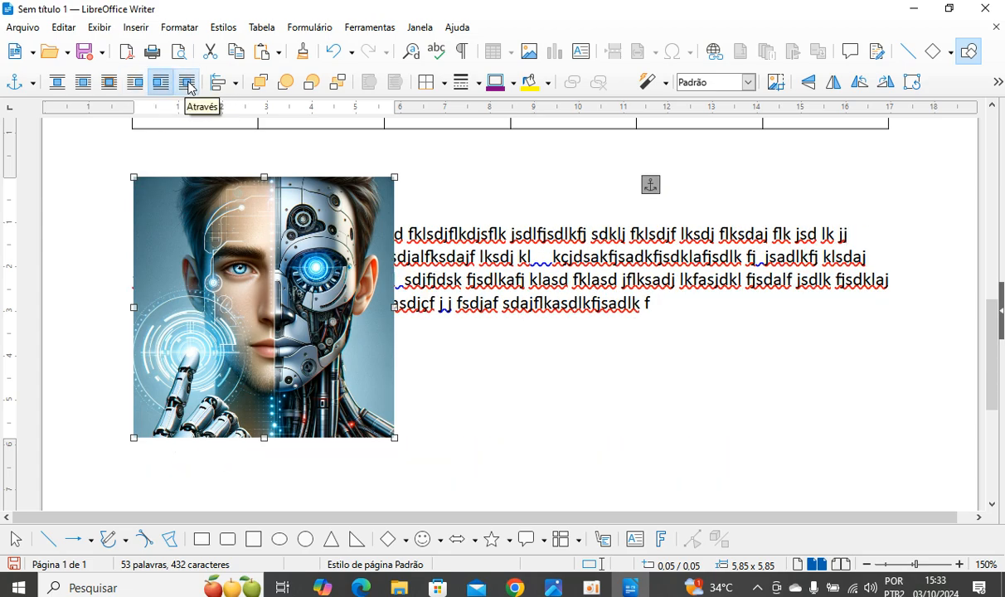
pyautogui.moveTo(230, 336); pyautogui.dragTo(430, 369)
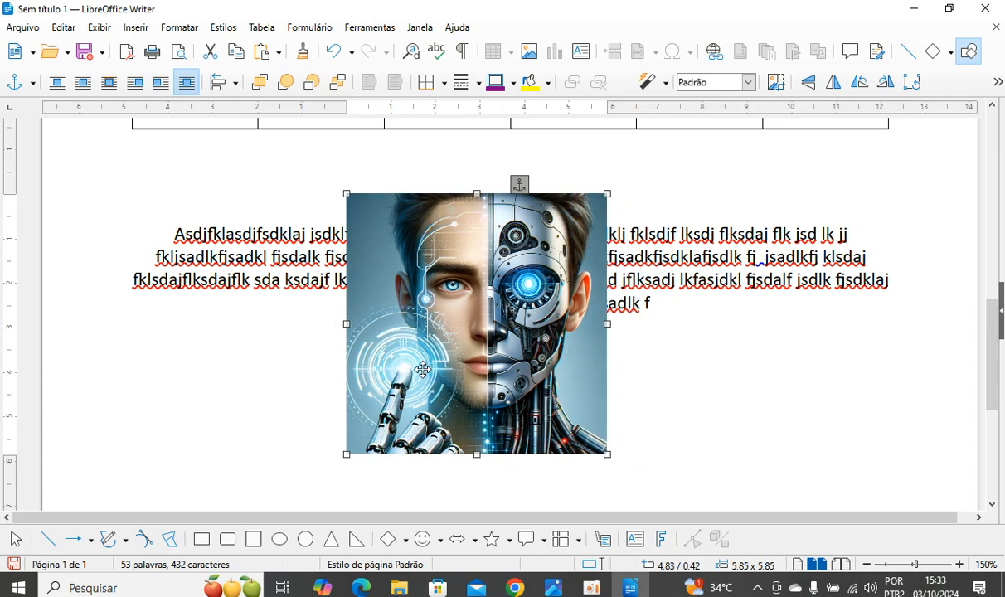
# Nudge the robot picture slightly left, give it a border on all four sides and set its area transparency to 45%
pyautogui.moveTo(496, 372)
pyautogui.mouseDown()
pyautogui.moveTo(619, 371)
pyautogui.moveTo(497, 366)
pyautogui.moveTo(509, 364)
pyautogui.mouseUp()
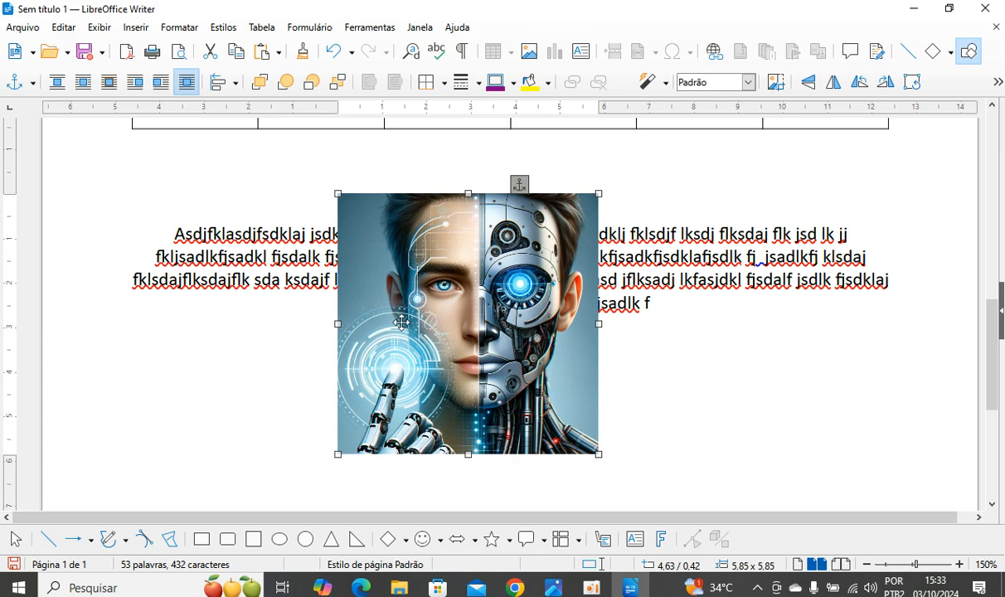
pyautogui.rightClick(450, 335)
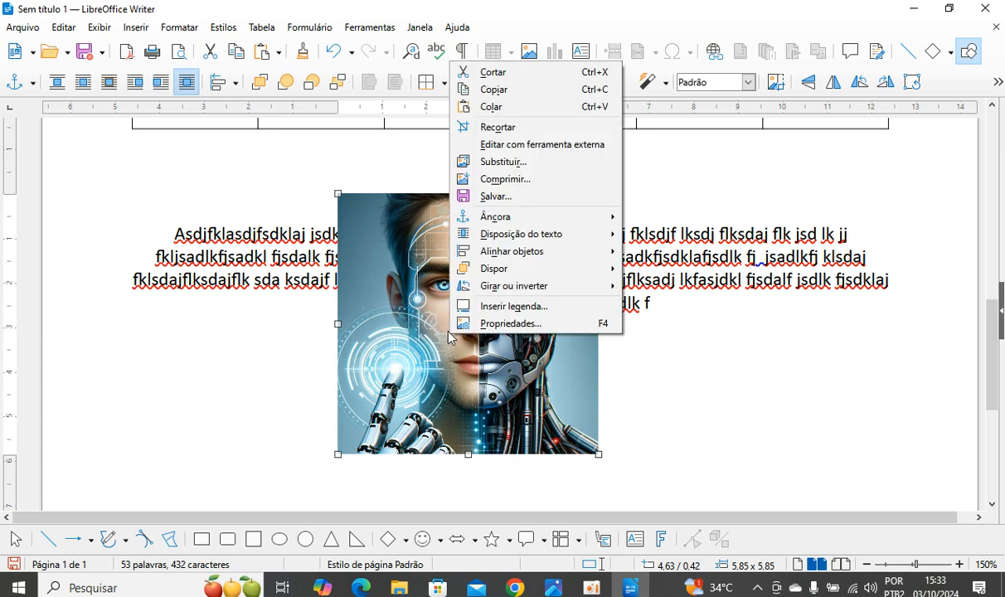
pyautogui.click(522, 325)
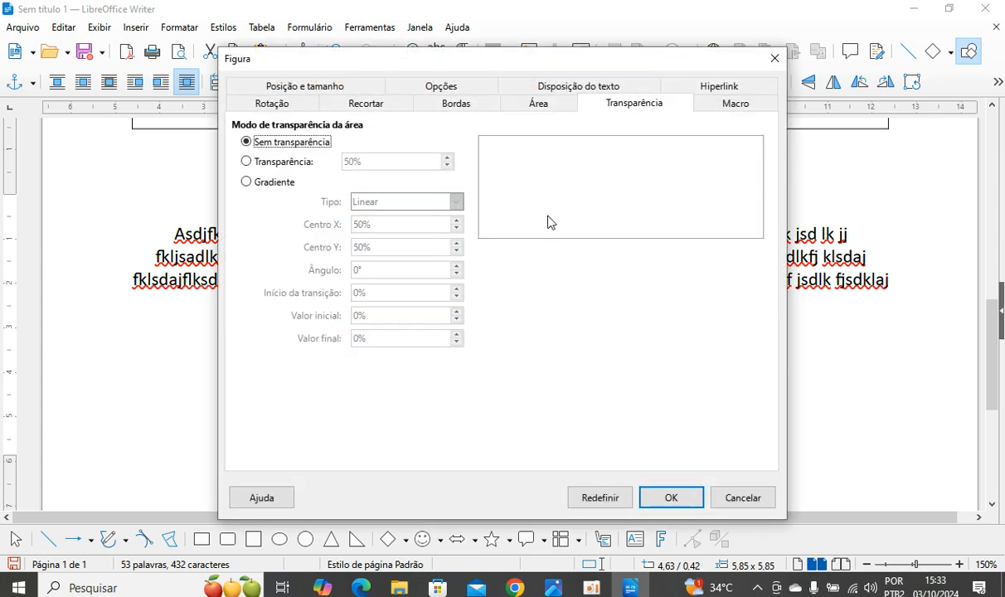
pyautogui.click(244, 162)
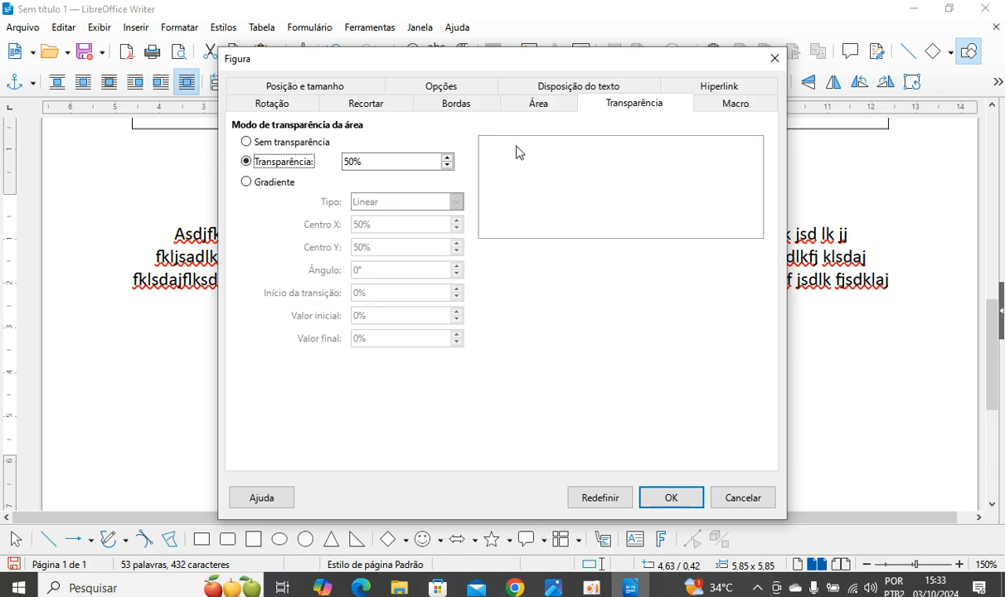
pyautogui.click(456, 104)
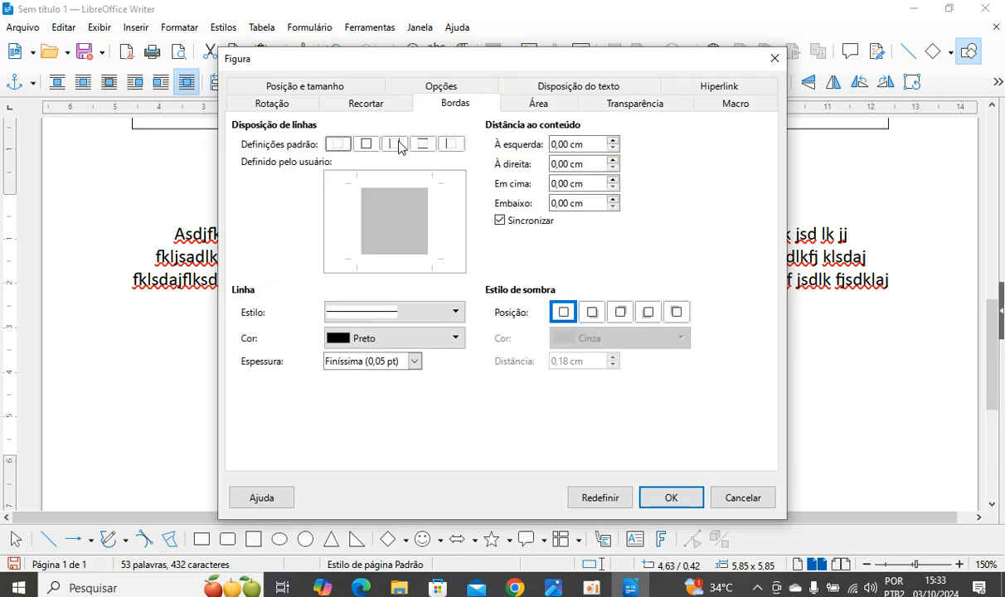
pyautogui.click(366, 143)
pyautogui.click(647, 105)
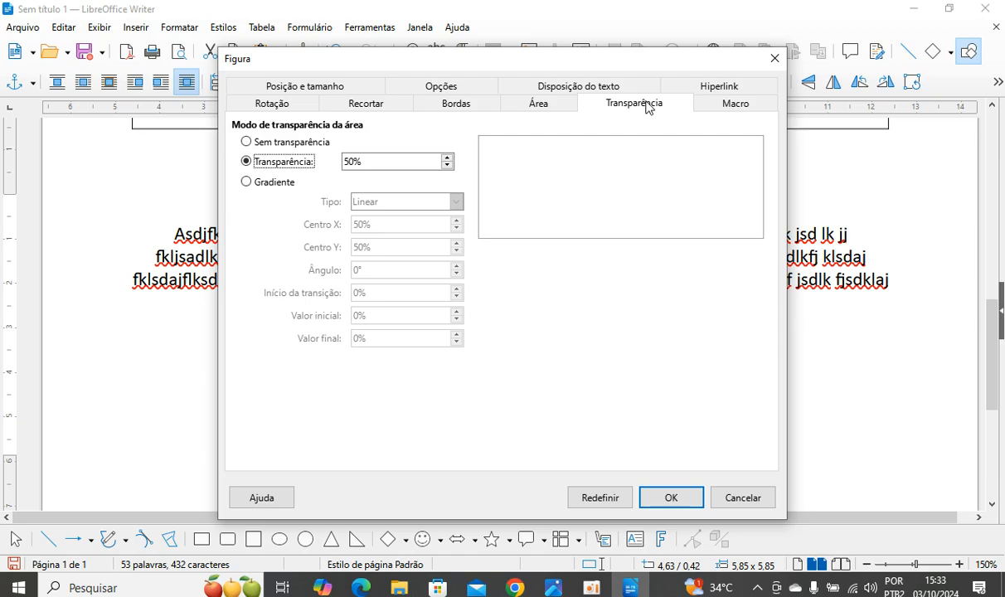
pyautogui.click(447, 166)
pyautogui.click(447, 166)
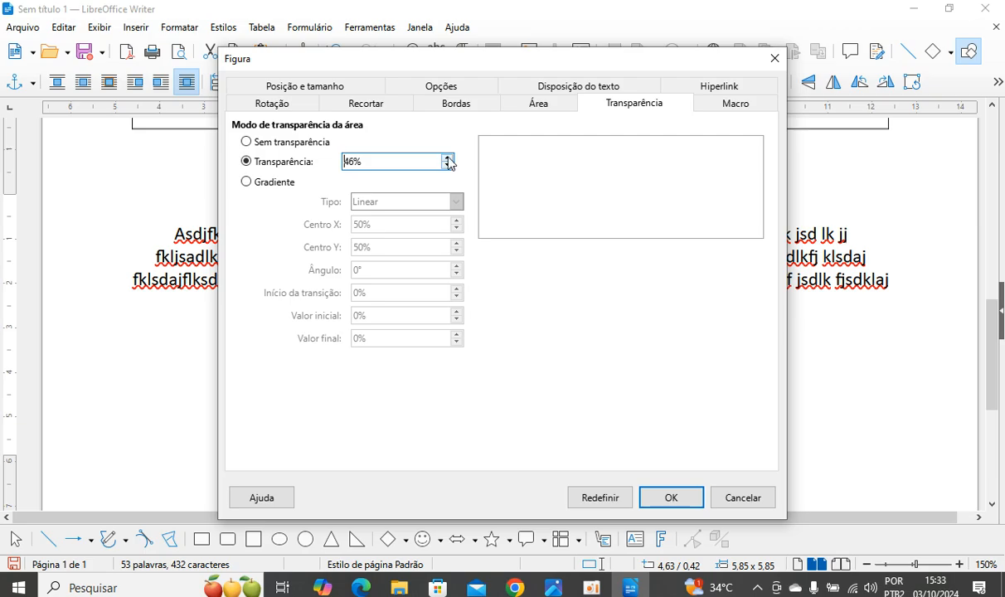
pyautogui.click(683, 497)
pyautogui.click(635, 341)
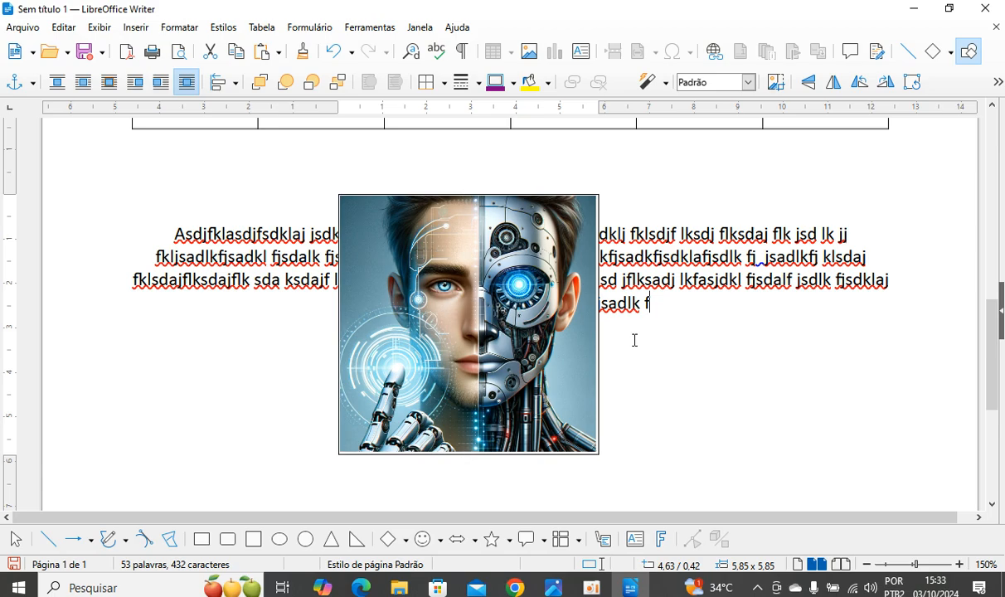
# Set the robot picture's area transparency to 20%
pyautogui.click(452, 349)
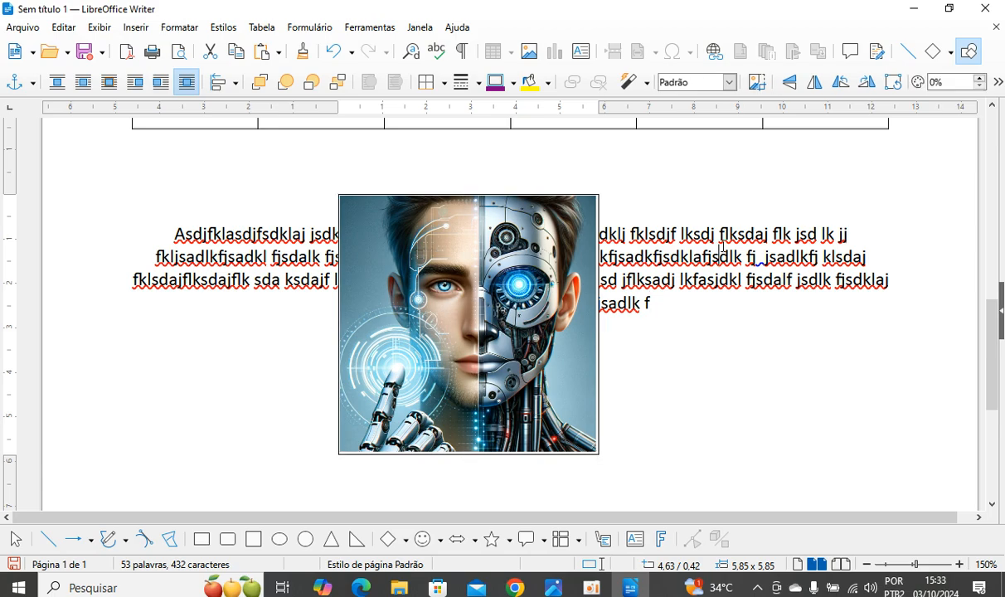
pyautogui.rightClick(427, 362)
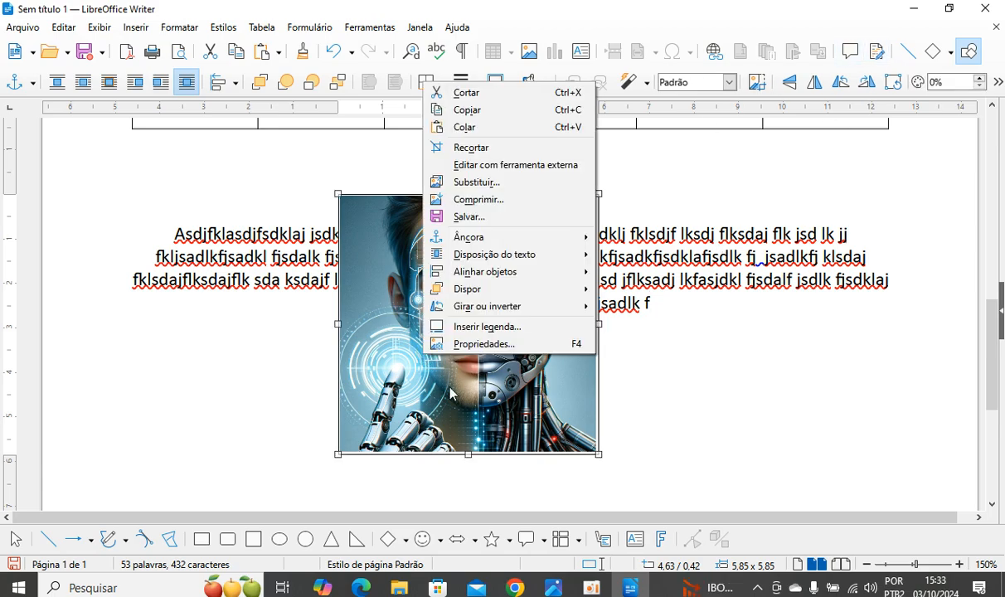
pyautogui.click(490, 343)
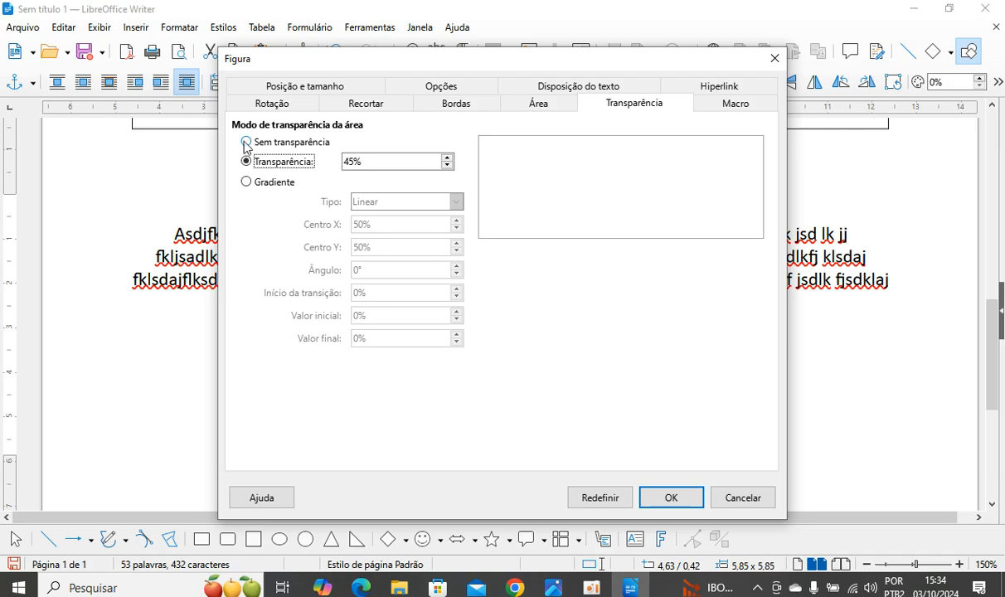
pyautogui.click(446, 166)
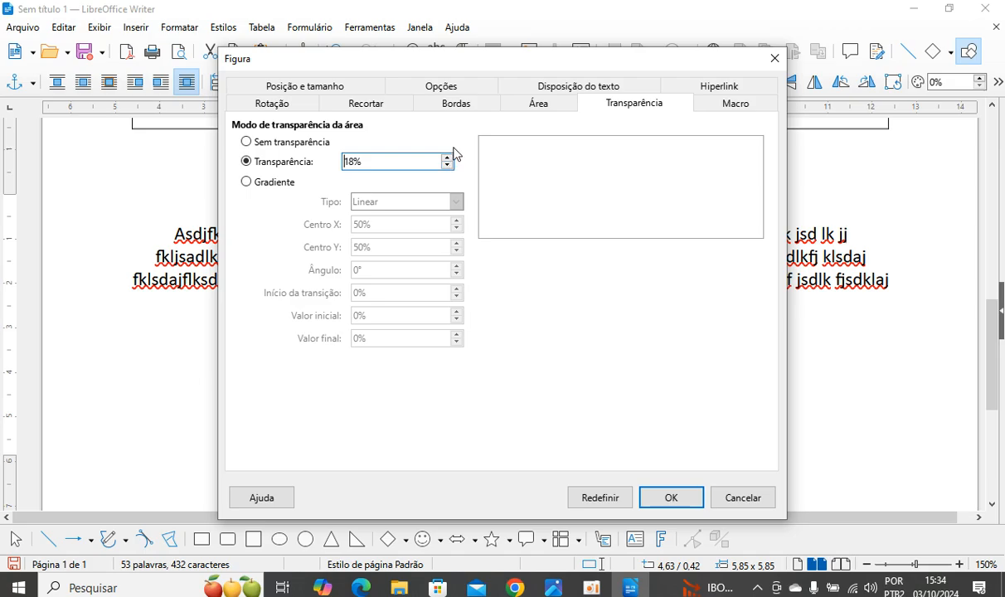
pyautogui.click(681, 497)
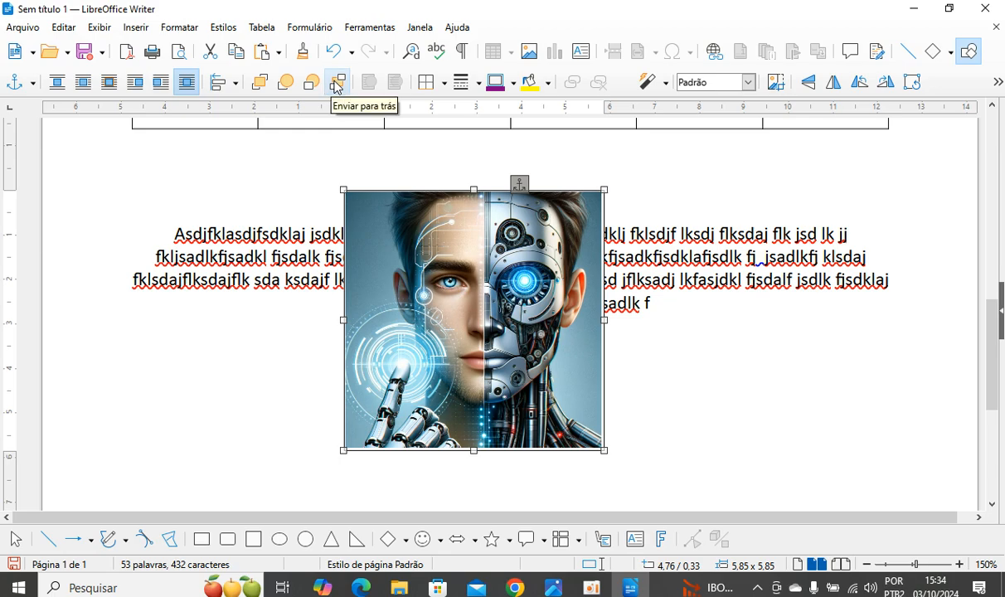
# Send the robot picture to the back of the stacking order and reselect it
pyautogui.click(336, 85)
pyautogui.click(758, 293)
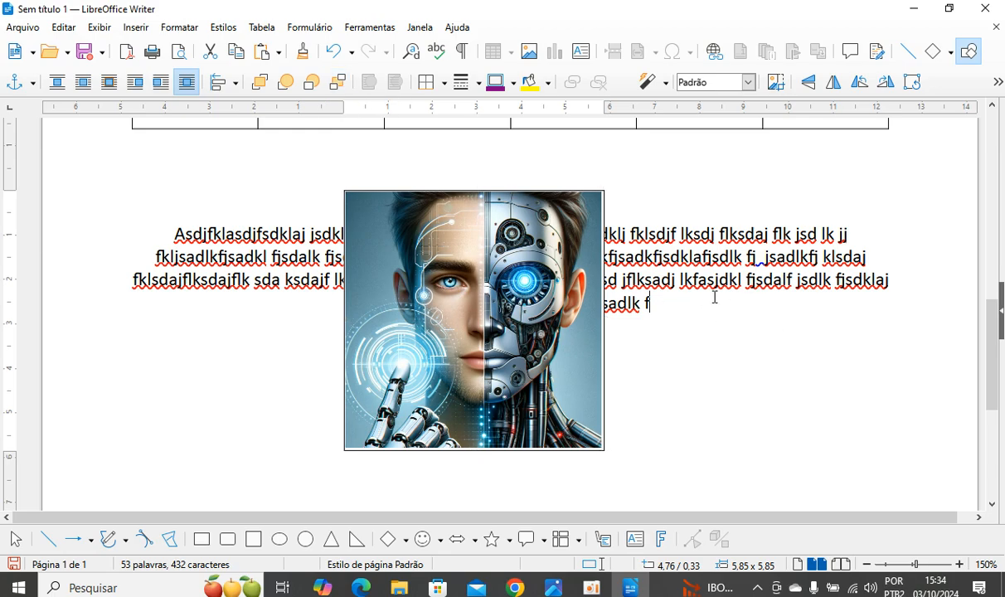
pyautogui.click(447, 276)
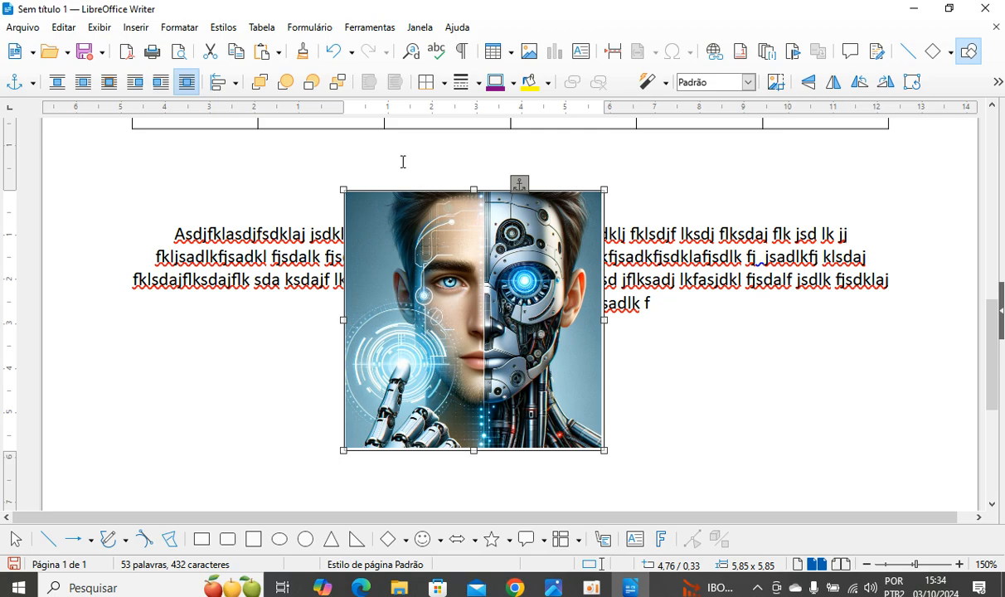
# Set the picture's text wrap to No plano de fundo and move it to about 5,66 / 0,14 behind the filler text
pyautogui.rightClick(435, 311)
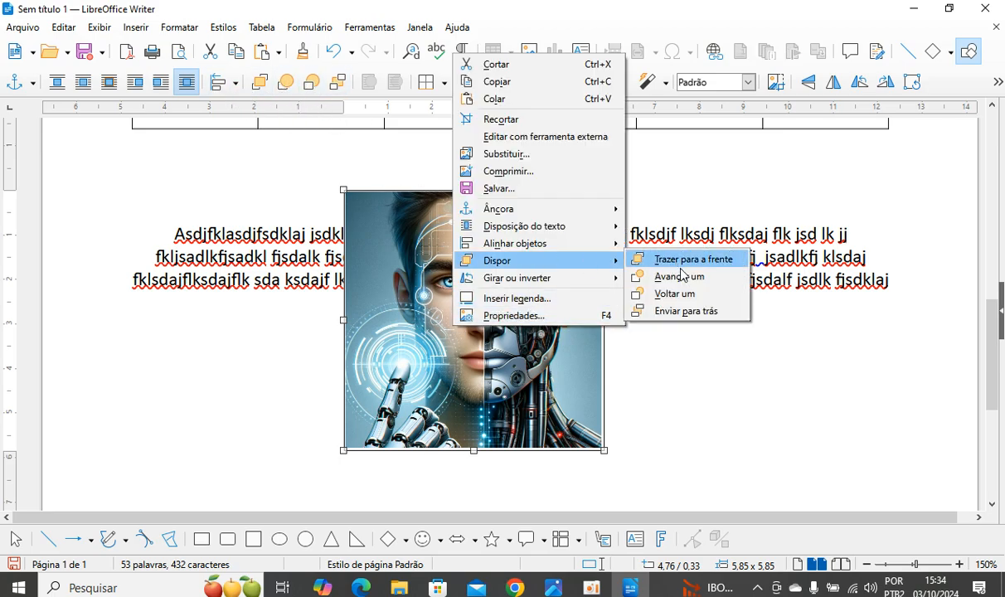
pyautogui.moveTo(597, 225)
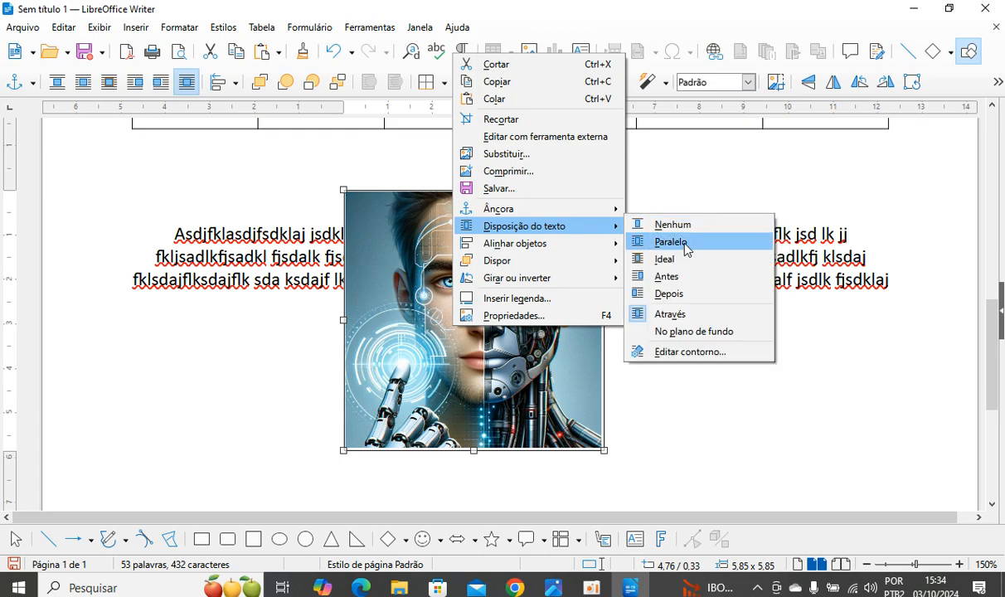
pyautogui.click(698, 331)
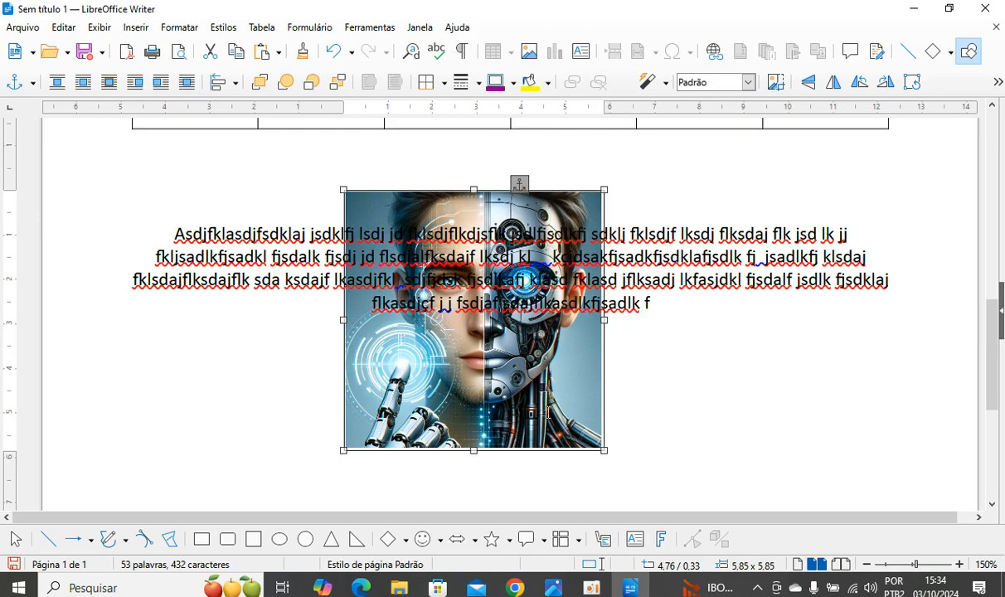
pyautogui.moveTo(548, 412); pyautogui.dragTo(574, 411)
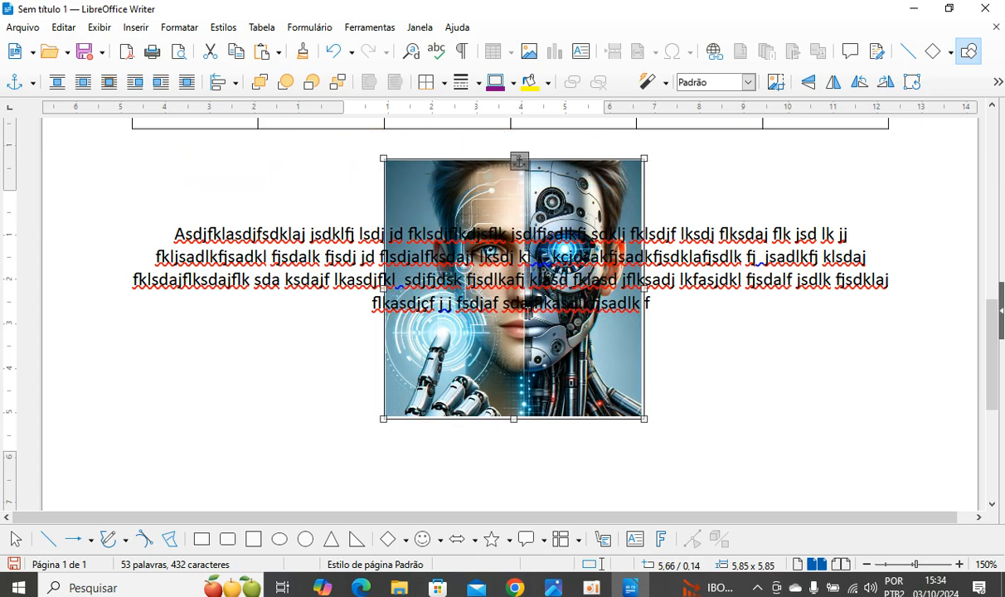
# Review the picture's rotation, crop, border, area, transparency, hyperlink and text wrap properties
pyautogui.rightClick(536, 382)
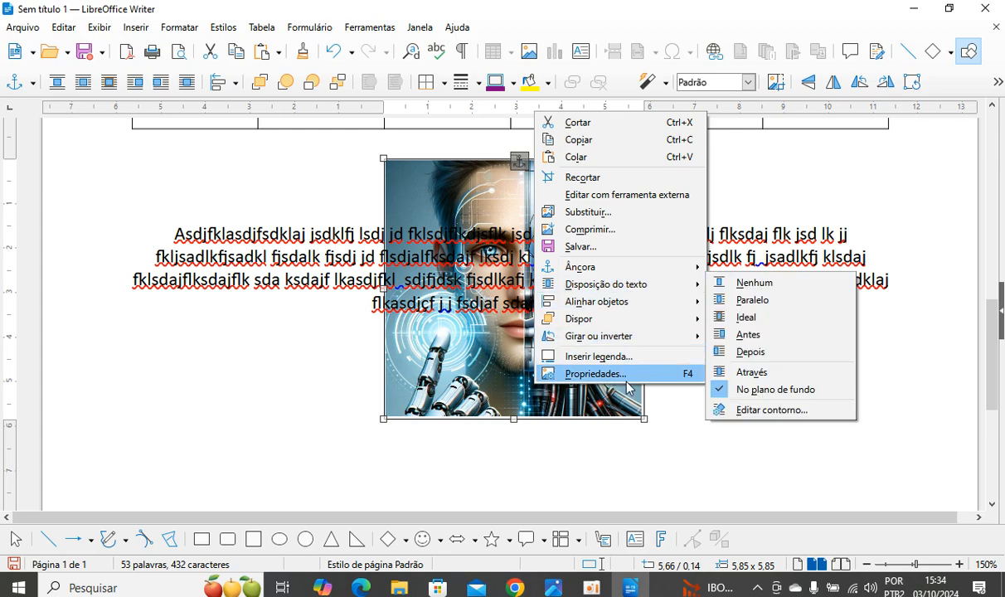
pyautogui.click(734, 372)
pyautogui.doubleClick(598, 291)
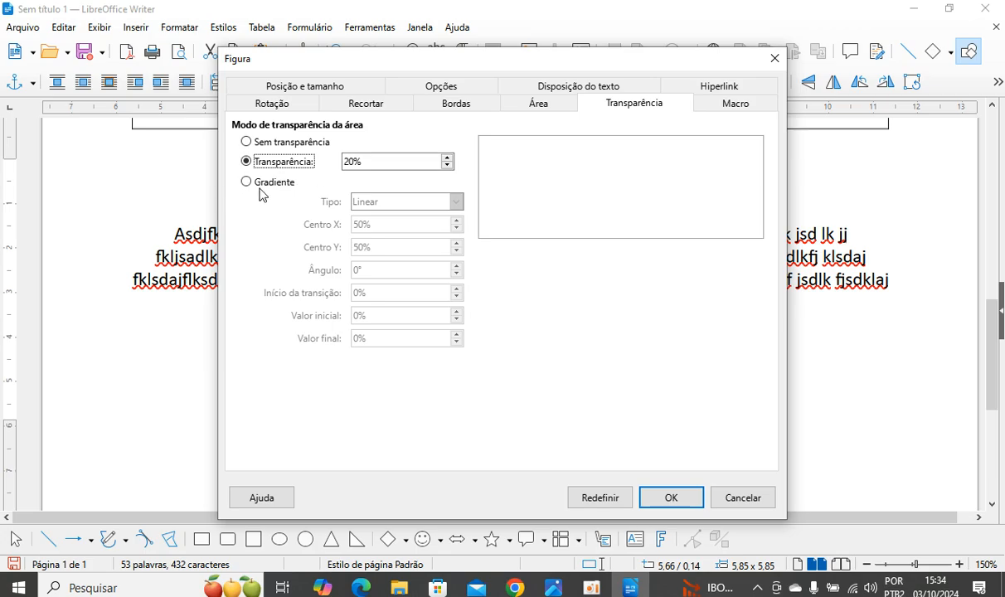
pyautogui.click(284, 105)
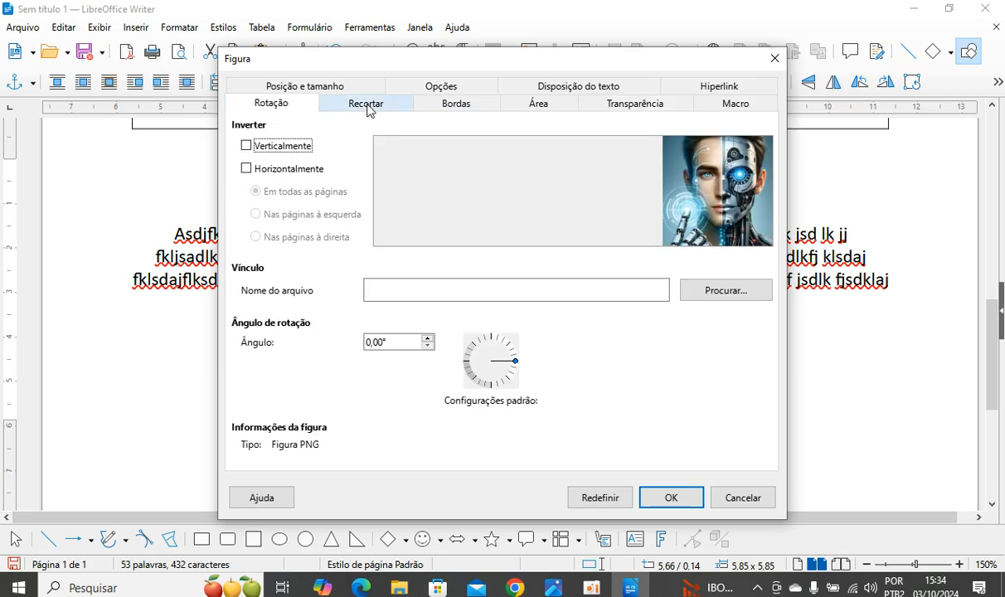
pyautogui.click(372, 106)
pyautogui.click(468, 106)
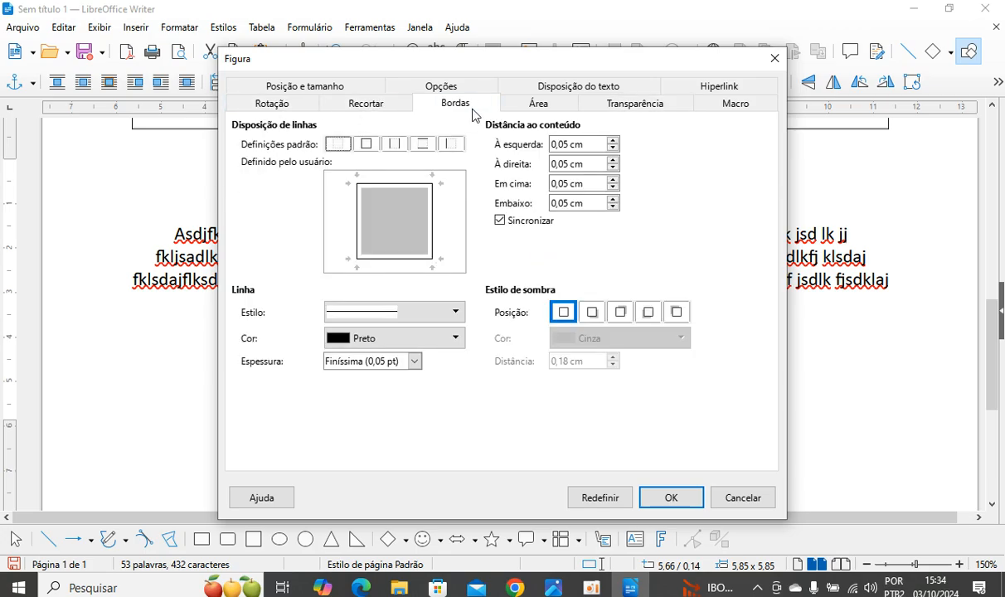
pyautogui.click(538, 106)
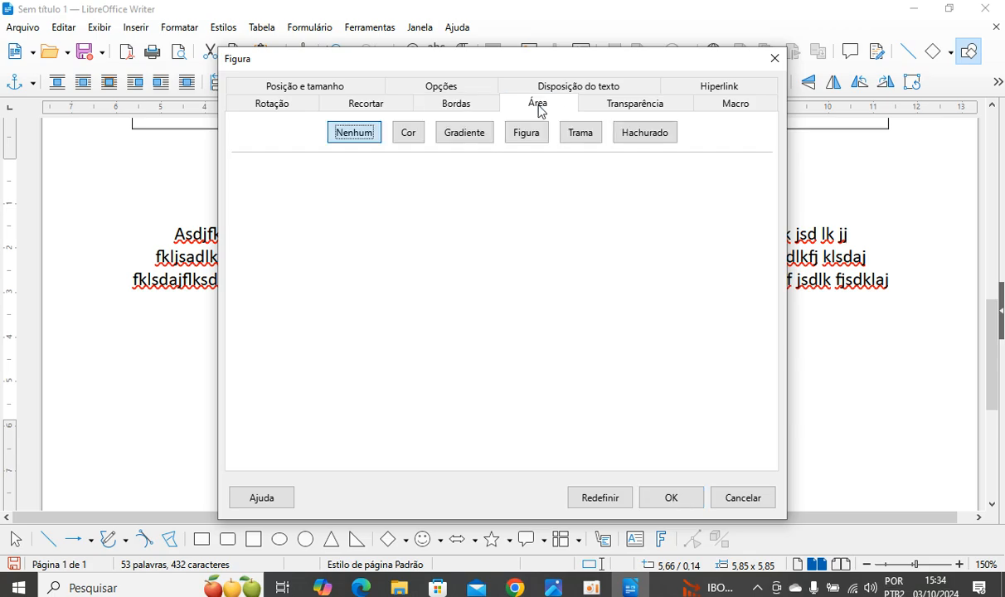
pyautogui.click(647, 111)
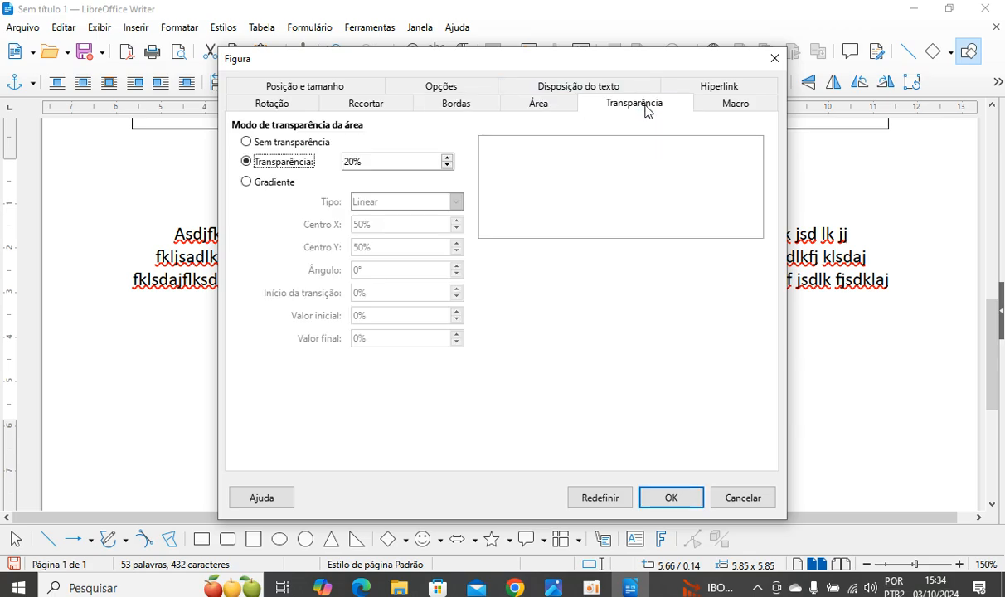
pyautogui.click(745, 102)
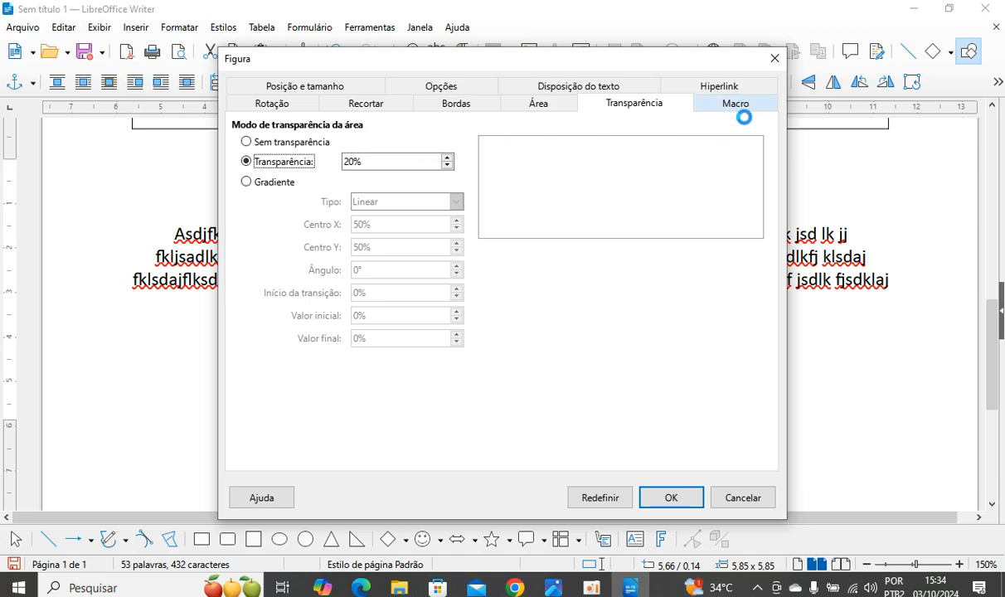
pyautogui.click(732, 84)
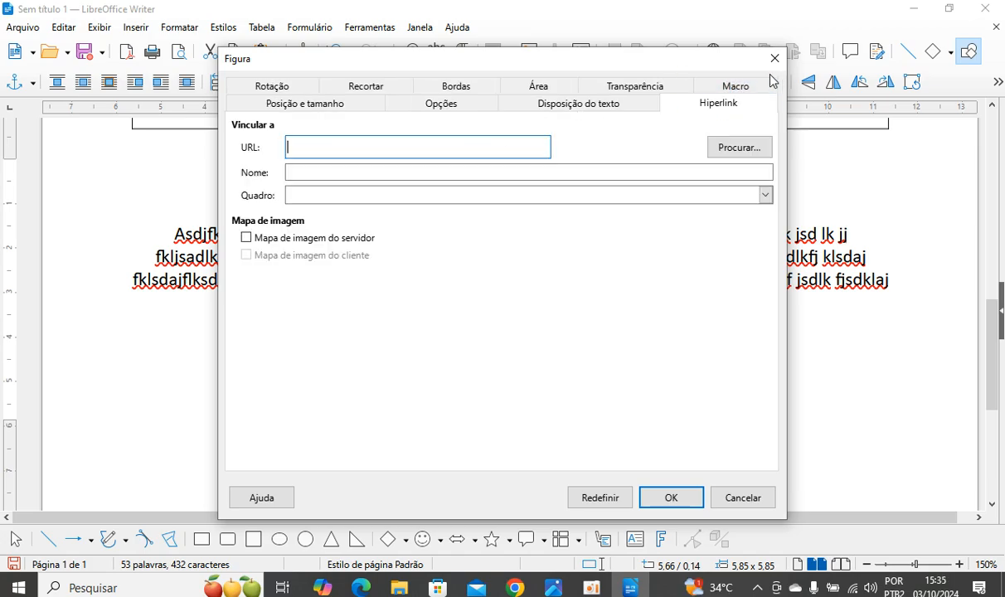
pyautogui.click(620, 104)
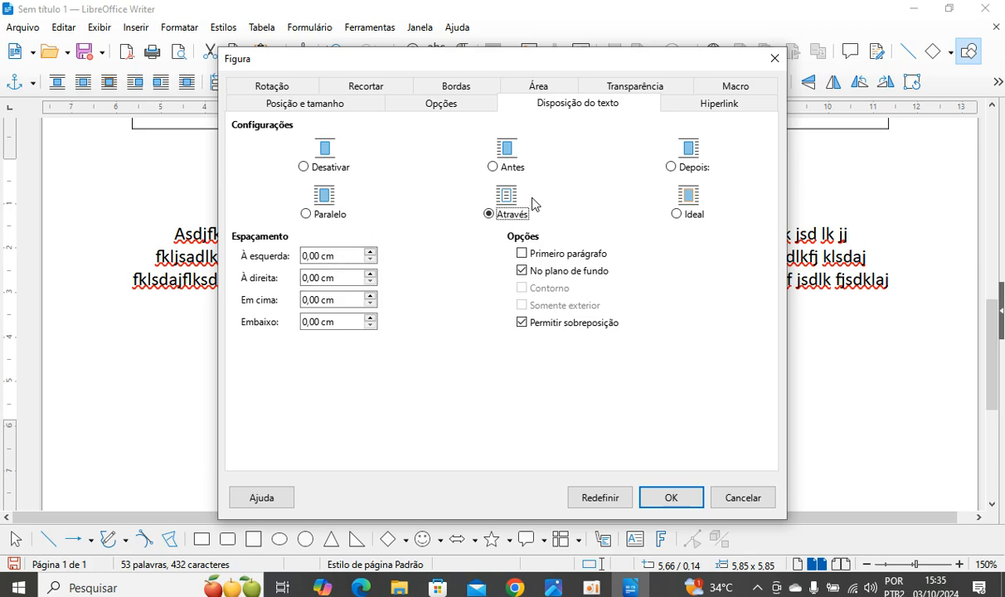
# Try the gradient mode for the picture's area transparency, return to uniform transparency and apply the properties
pyautogui.click(632, 87)
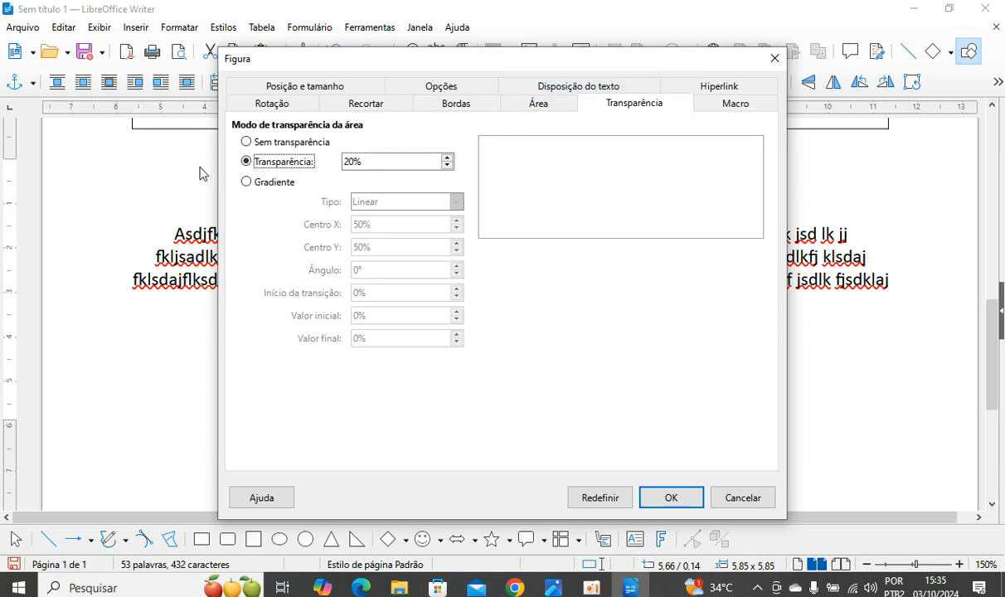
pyautogui.click(249, 181)
pyautogui.click(242, 161)
pyautogui.click(690, 496)
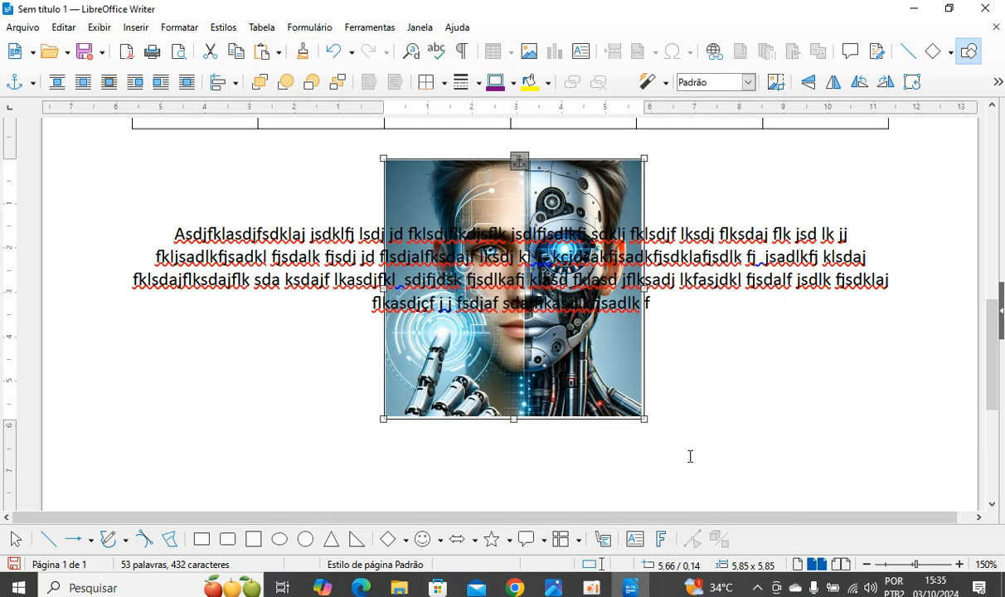
pyautogui.click(711, 372)
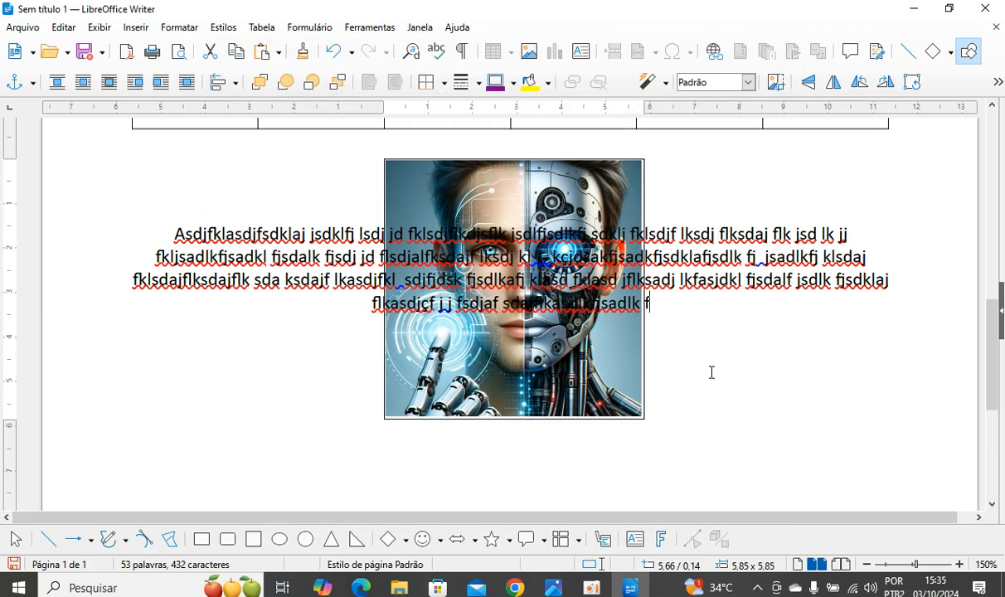
# Open the document's print preview and inspect the picture behind the filler text at 150% zoom
pyautogui.click(178, 52)
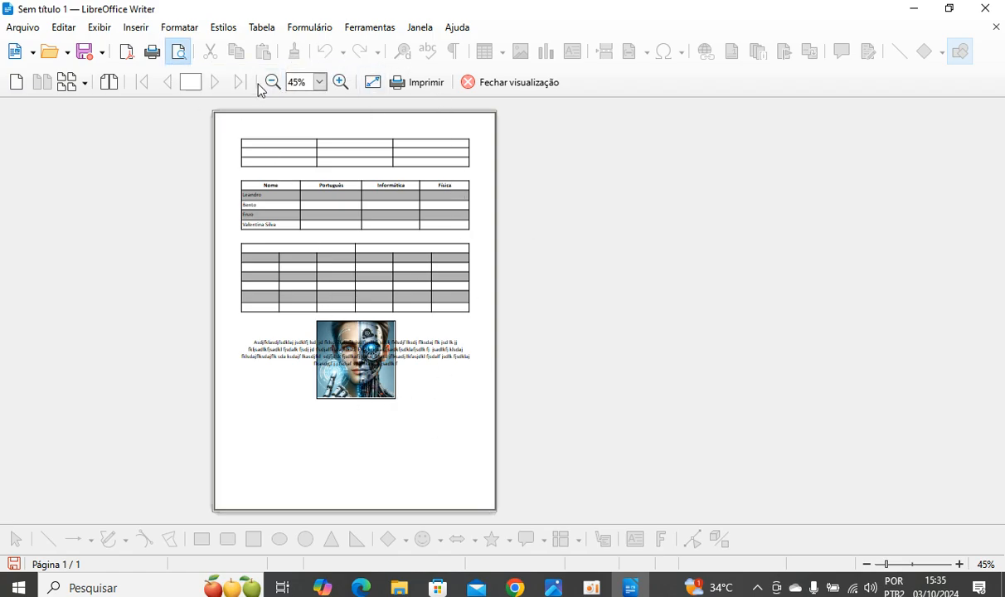
pyautogui.click(341, 82)
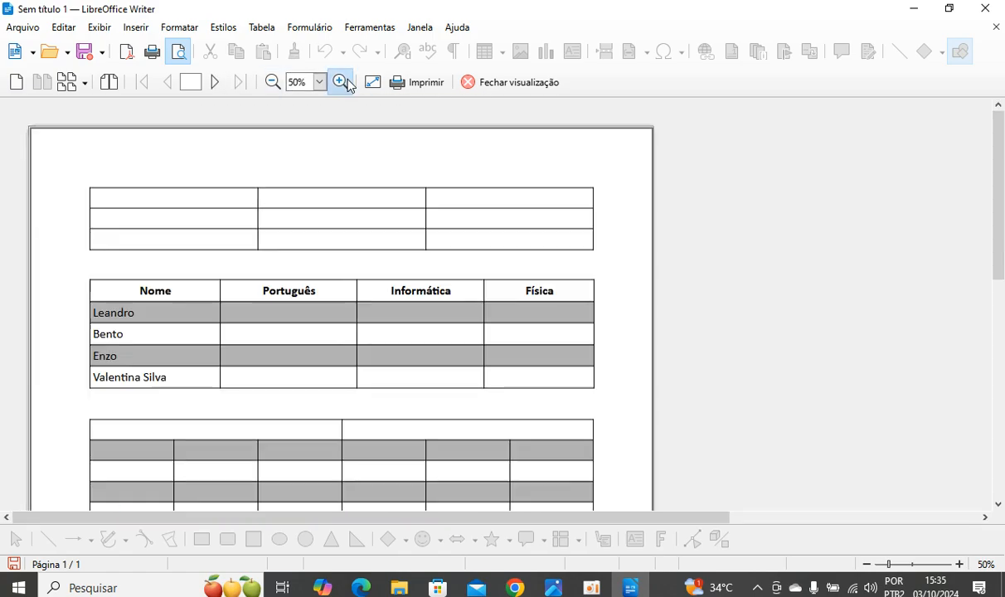
pyautogui.scroll(-2, 431, 335)
pyautogui.keyDown('ctrl'); pyautogui.scroll(2, 560, 366); pyautogui.keyUp('ctrl')
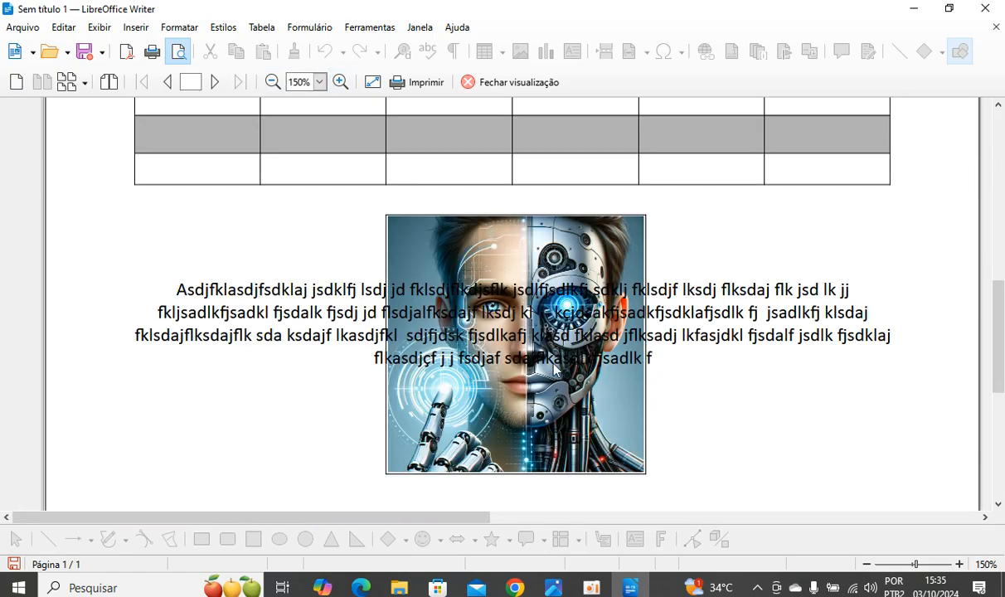
pyautogui.scroll(3, 555, 351)
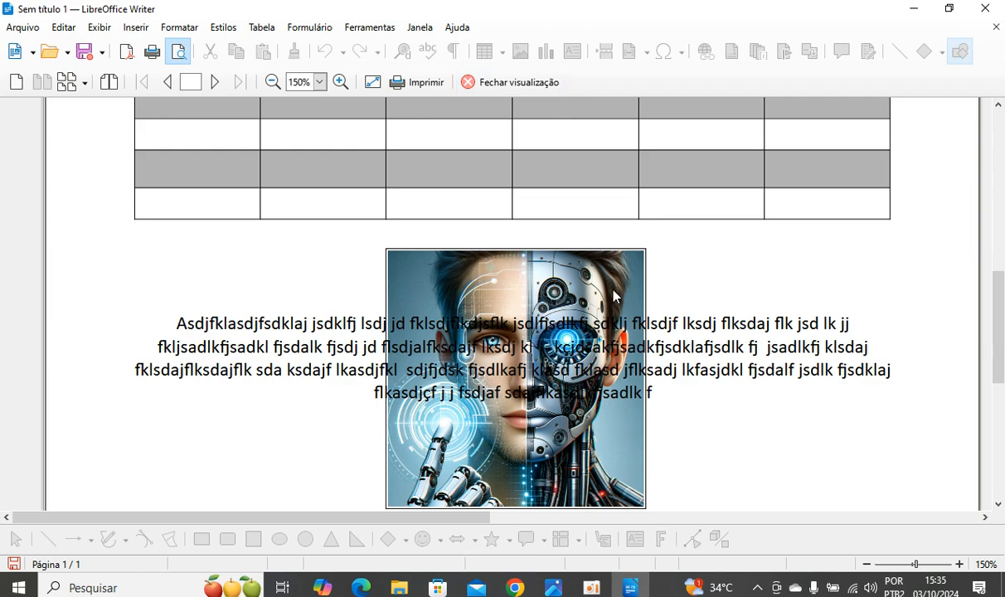
# Close the print preview and delete the robot face picture behind the filler text
pyautogui.click(516, 83)
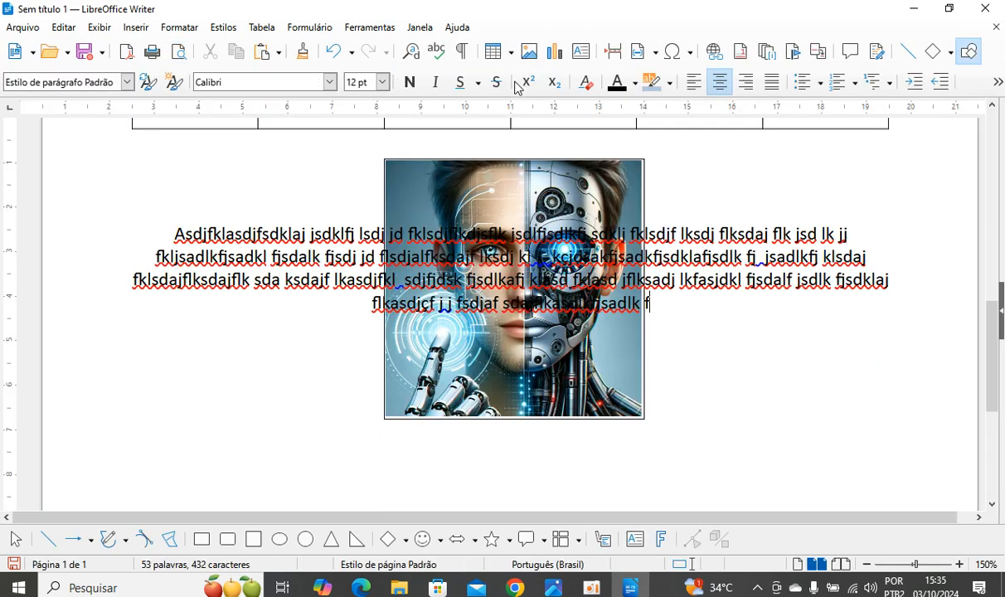
pyautogui.click(581, 383)
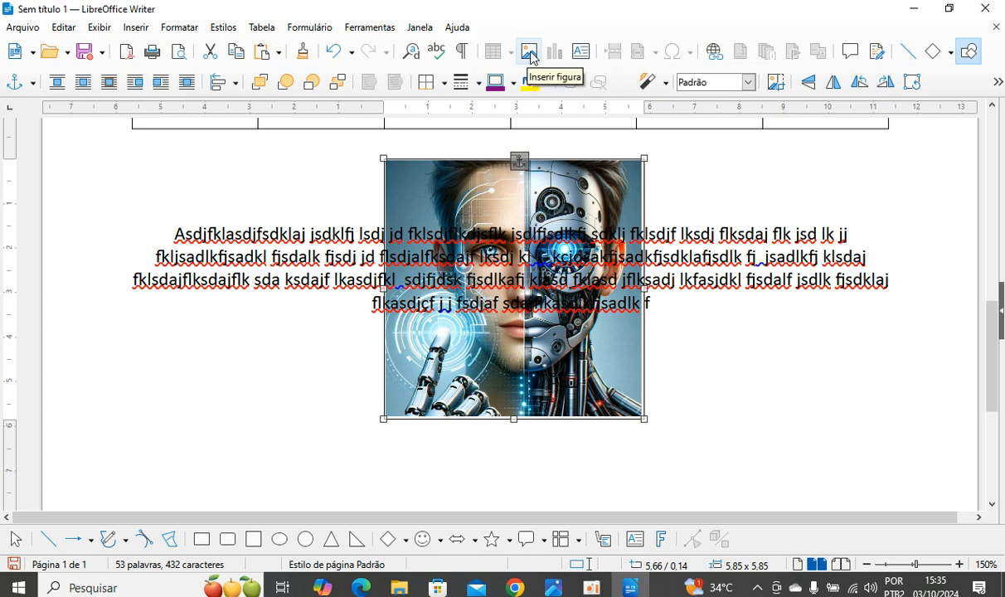
pyautogui.rightClick(524, 377)
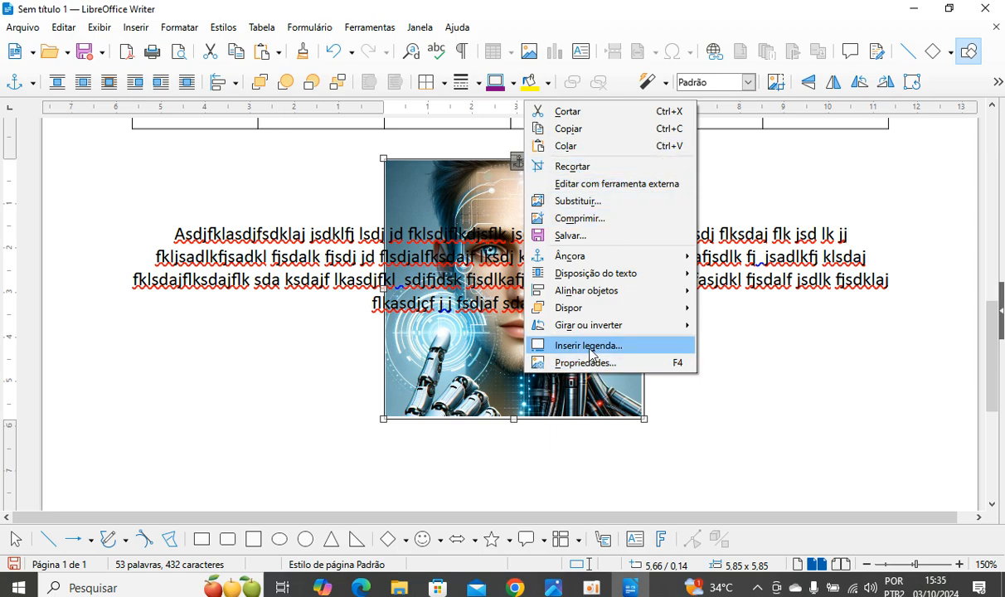
pyautogui.click(718, 399)
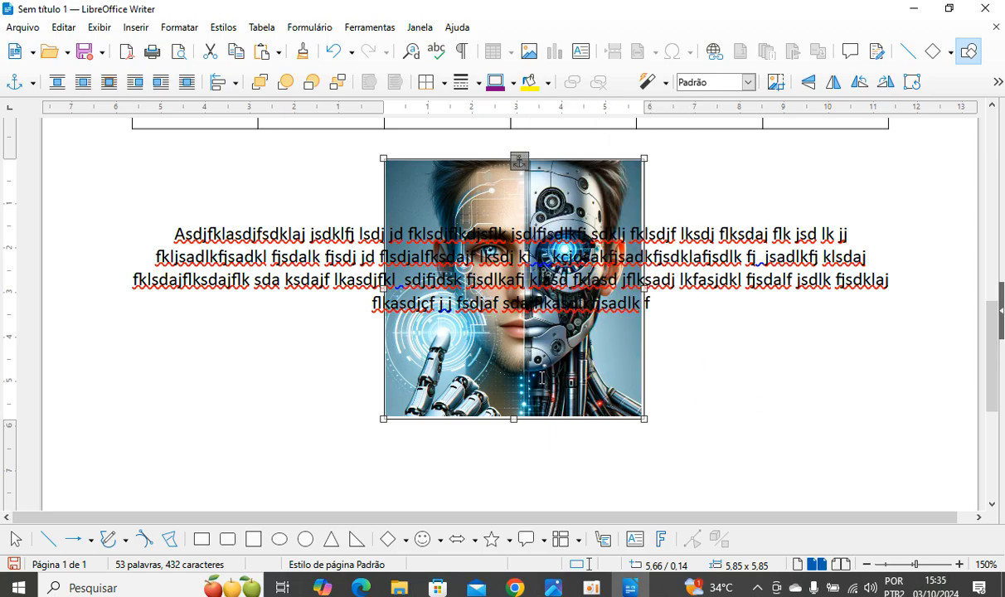
pyautogui.press('Delete')
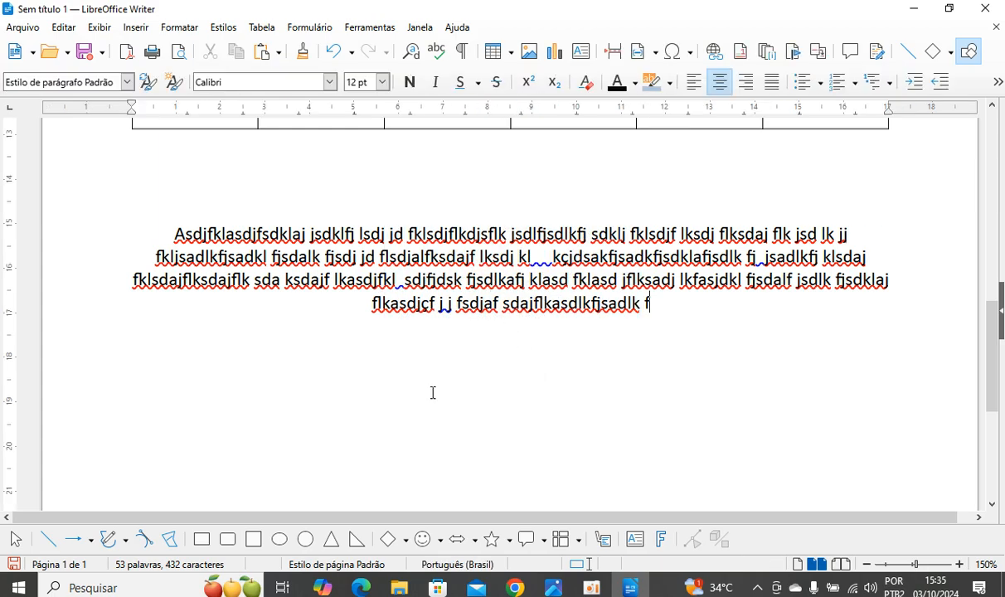
# Add a header to the Estilo de página Padrão on the first page and centre its paragraph
pyautogui.scroll(10, 418, 399)
pyautogui.click(523, 203)
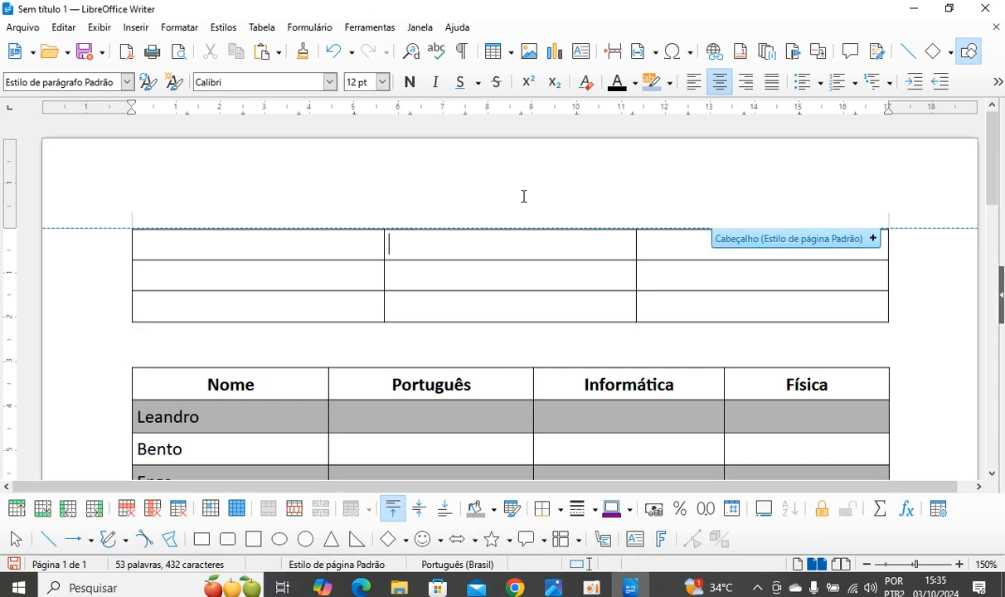
pyautogui.click(873, 238)
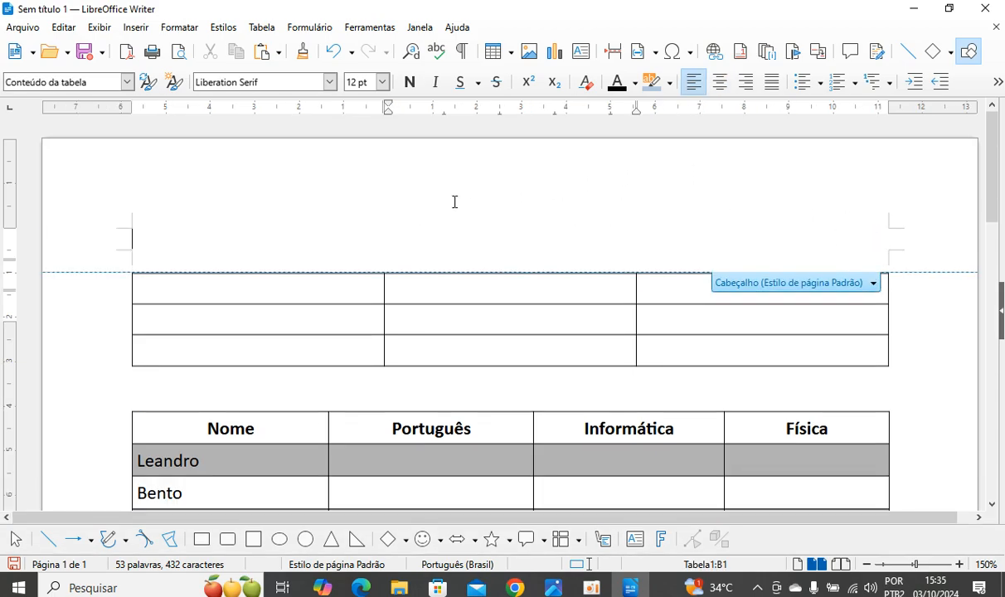
pyautogui.click(720, 81)
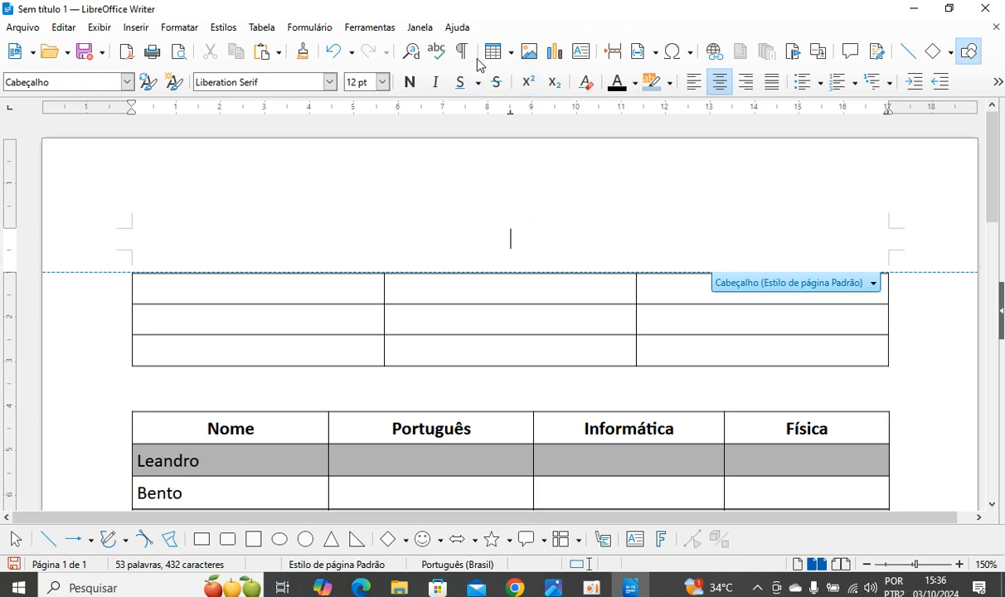
# Insert the picture LibreOffice Writer (1) from the Downloads folder into the header
pyautogui.click(529, 52)
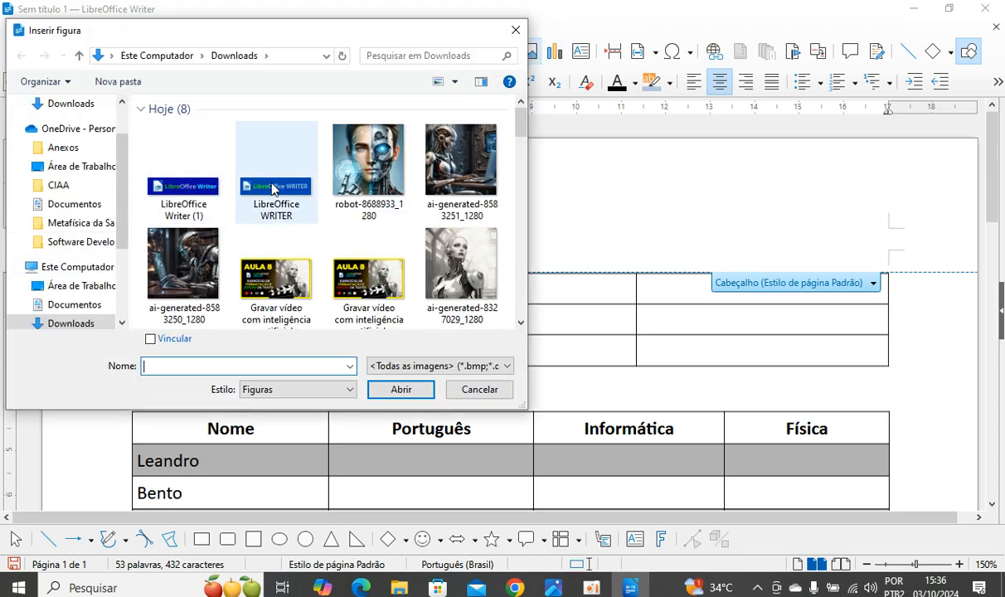
pyautogui.click(183, 184)
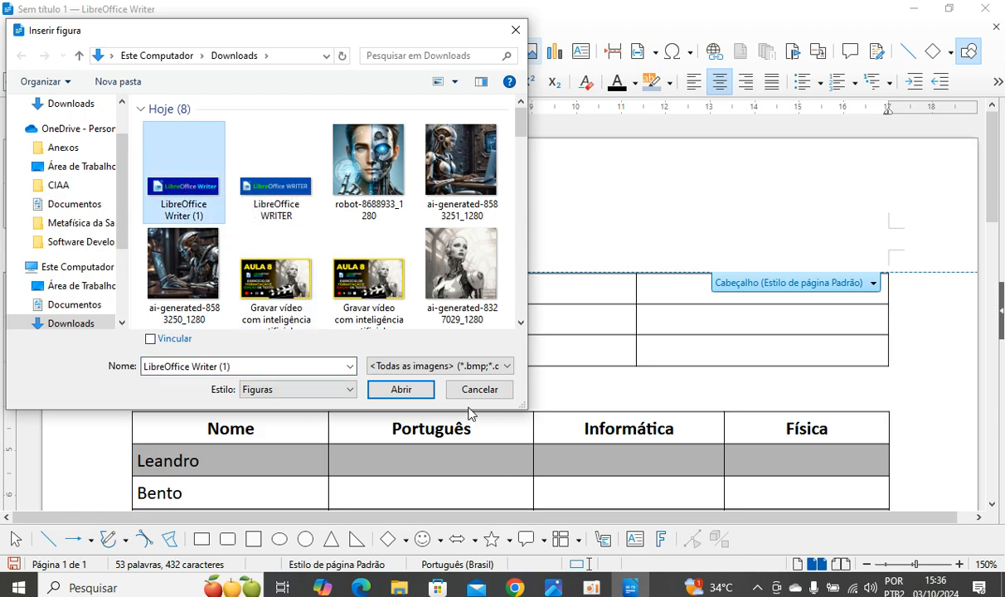
pyautogui.click(400, 389)
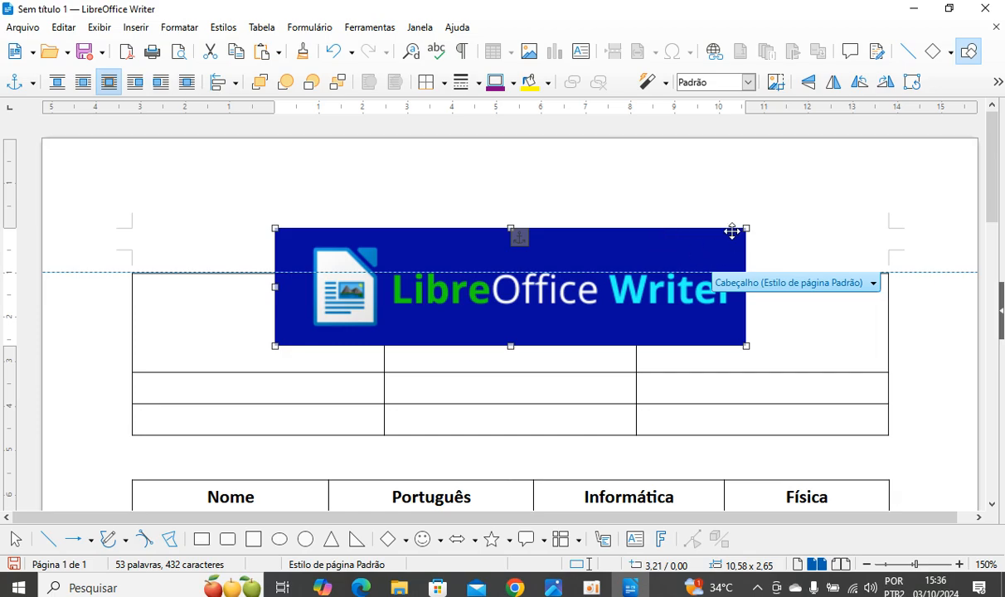
# Shrink the header logo to about 4,32 x 1,08 cm and move it up to about 6,34 / -0,23
pyautogui.moveTo(746, 343); pyautogui.dragTo(520, 290)
pyautogui.moveTo(632, 289); pyautogui.dragTo(599, 274)
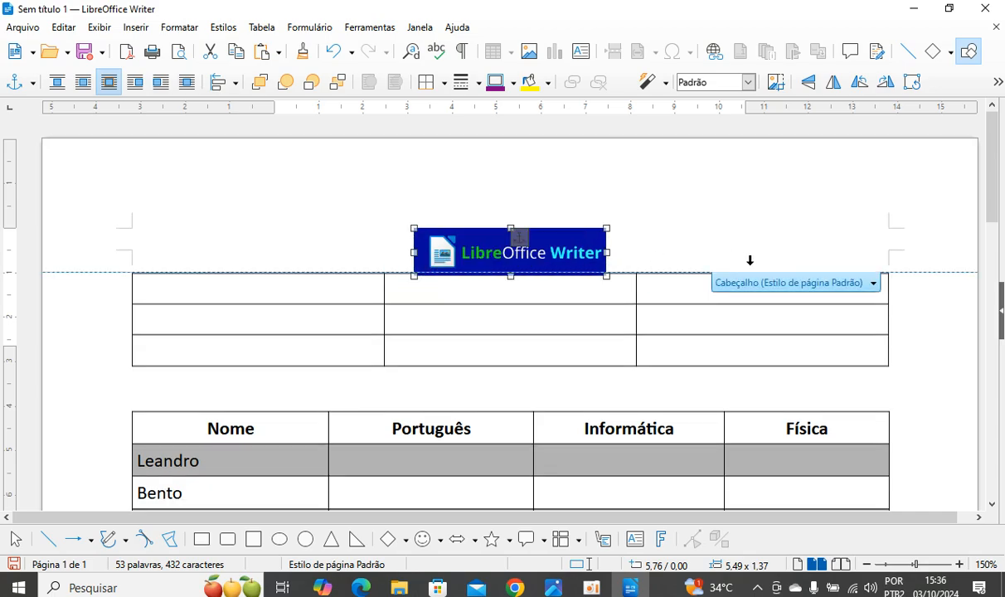
pyautogui.moveTo(579, 260); pyautogui.dragTo(599, 254)
pyautogui.click(655, 263)
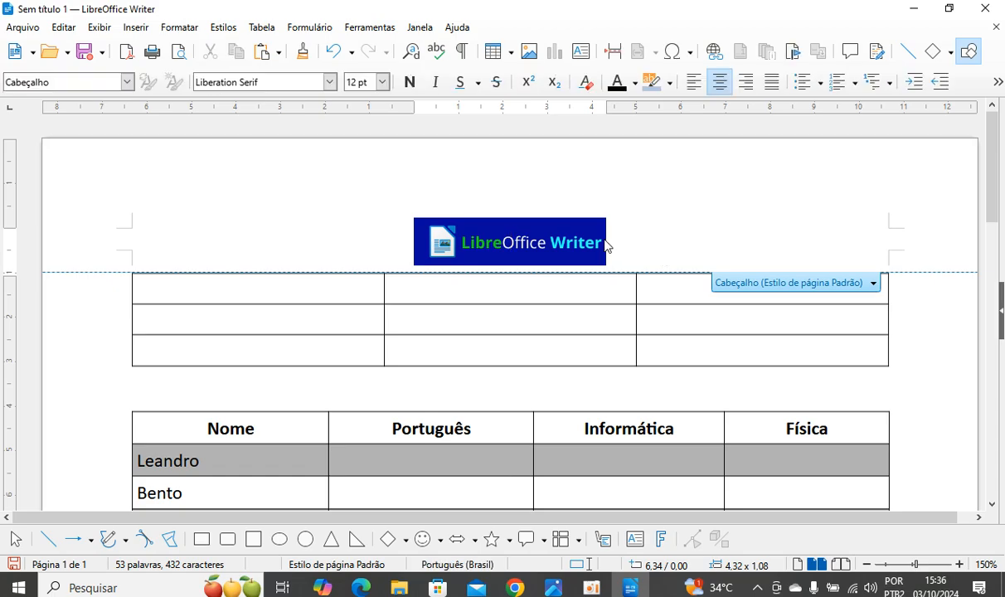
# Insert a page break after the filler text and check the header logo on both pages
pyautogui.scroll(-3, 628, 252)
pyautogui.scroll(3, 718, 261)
pyautogui.scroll(-15, 693, 309)
pyautogui.scroll(-1, 664, 331)
pyautogui.scroll(7, 655, 340)
pyautogui.click(735, 431)
pyautogui.hotkey('ctrl', 'Return')
pyautogui.scroll(3, 638, 453)
pyautogui.scroll(10, 637, 453)
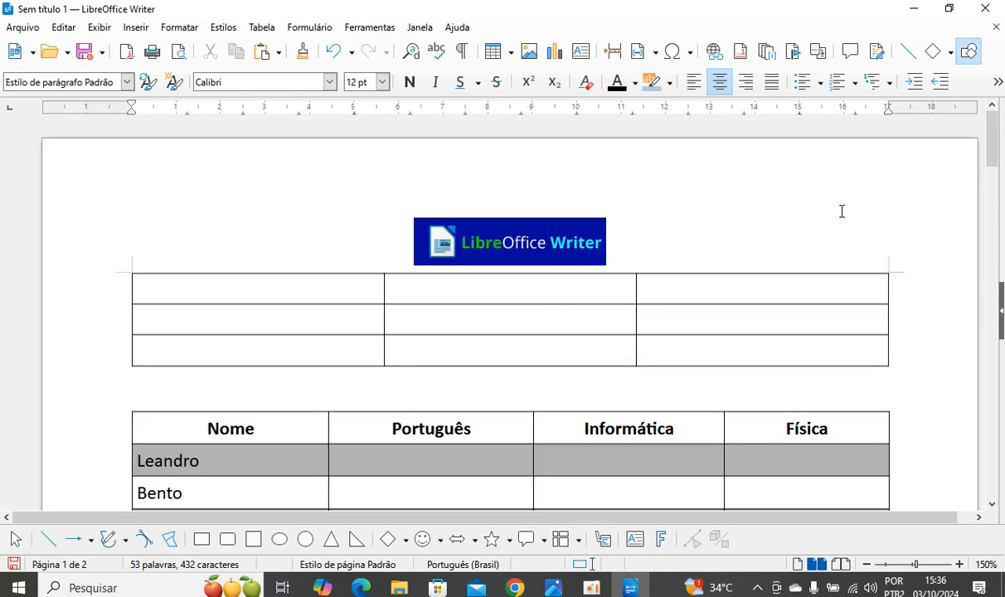
pyautogui.scroll(-10, 841, 211)
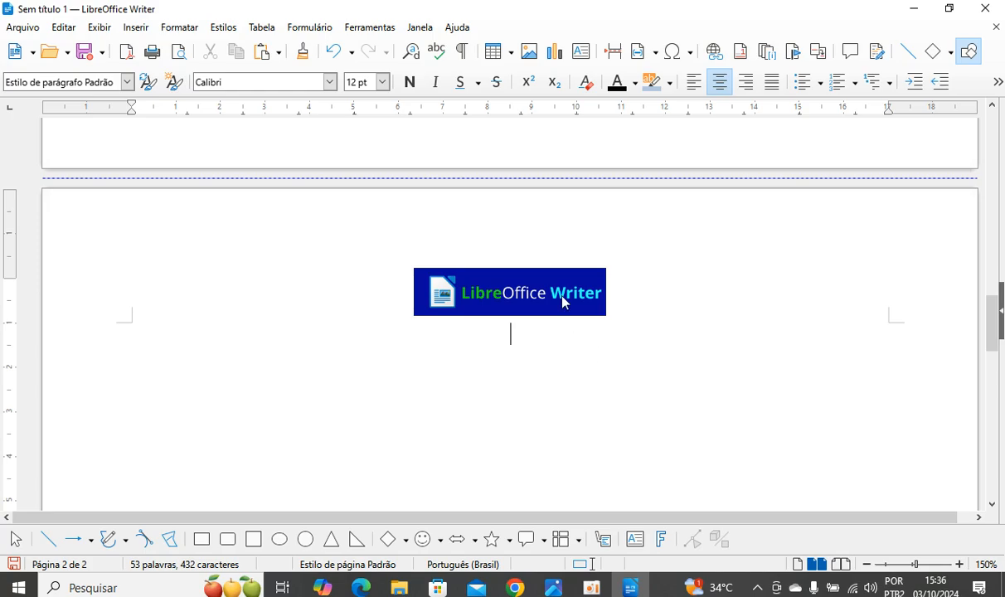
pyautogui.click(604, 301)
pyautogui.scroll(5, 640, 286)
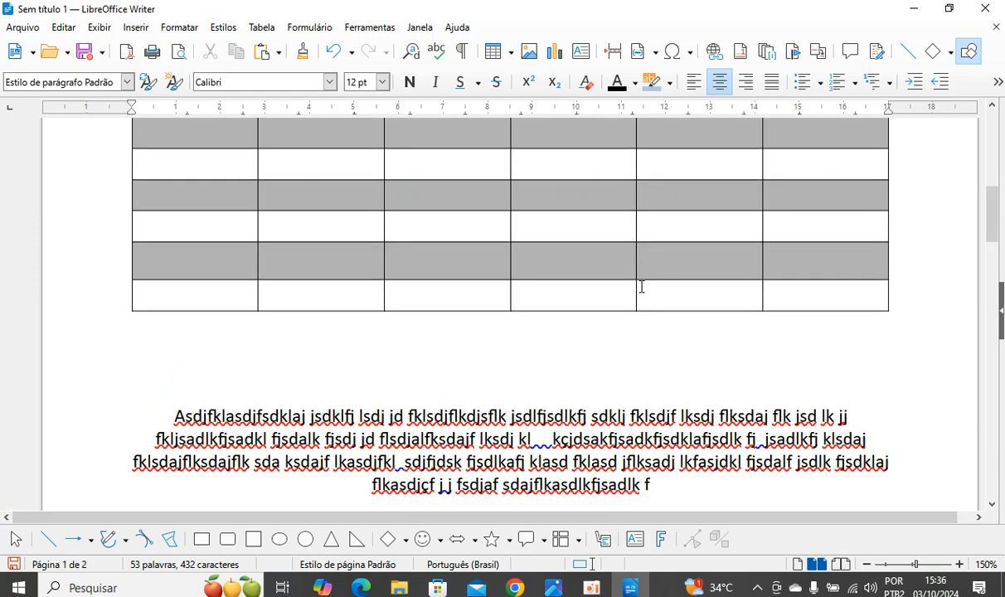
pyautogui.scroll(5, 641, 286)
# Switch the header logo's area transparency from none to uniform Transparência at 50% and apply it
pyautogui.click(585, 246)
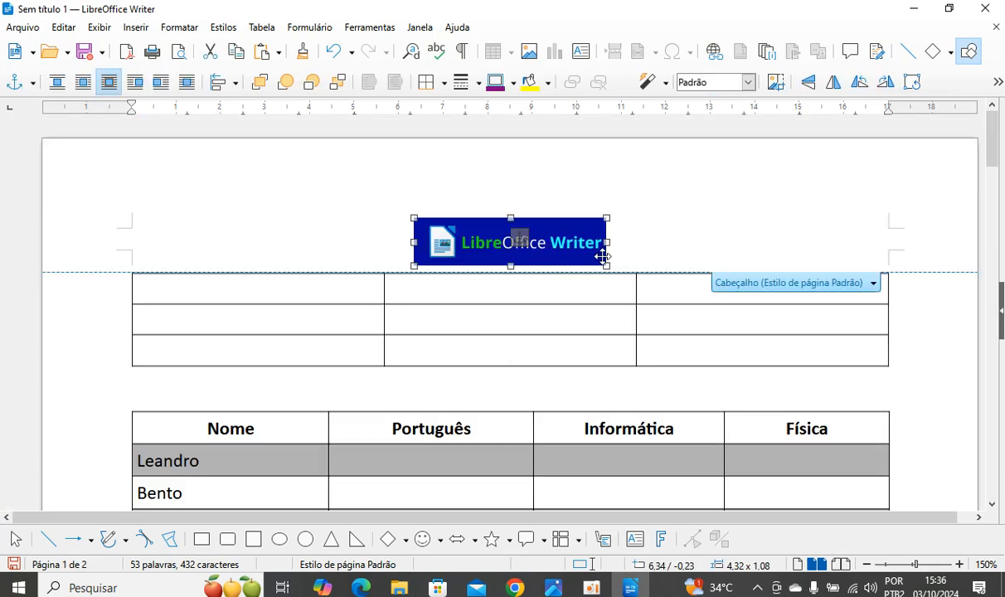
pyautogui.rightClick(571, 251)
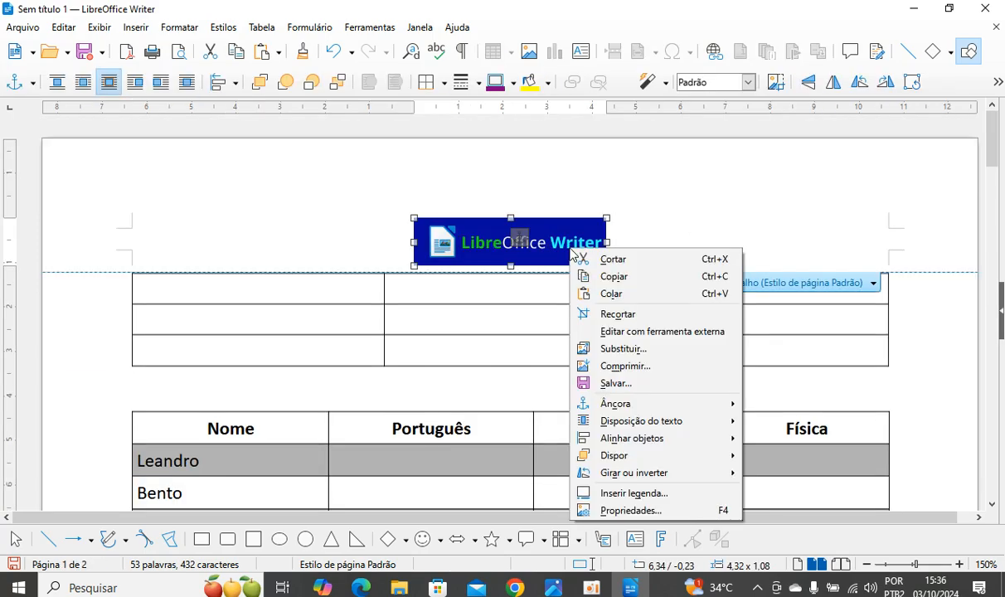
pyautogui.click(655, 510)
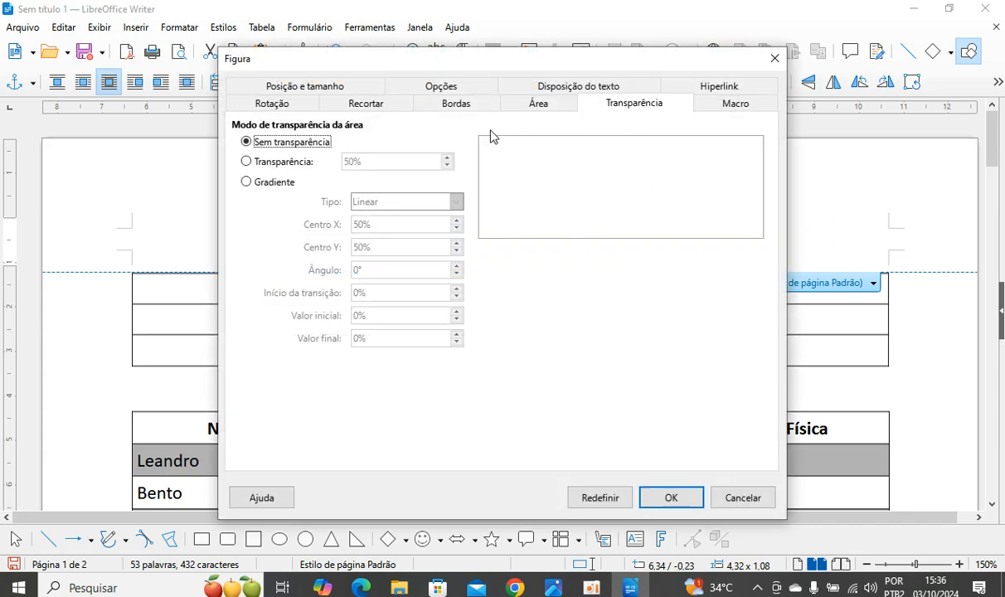
pyautogui.click(245, 161)
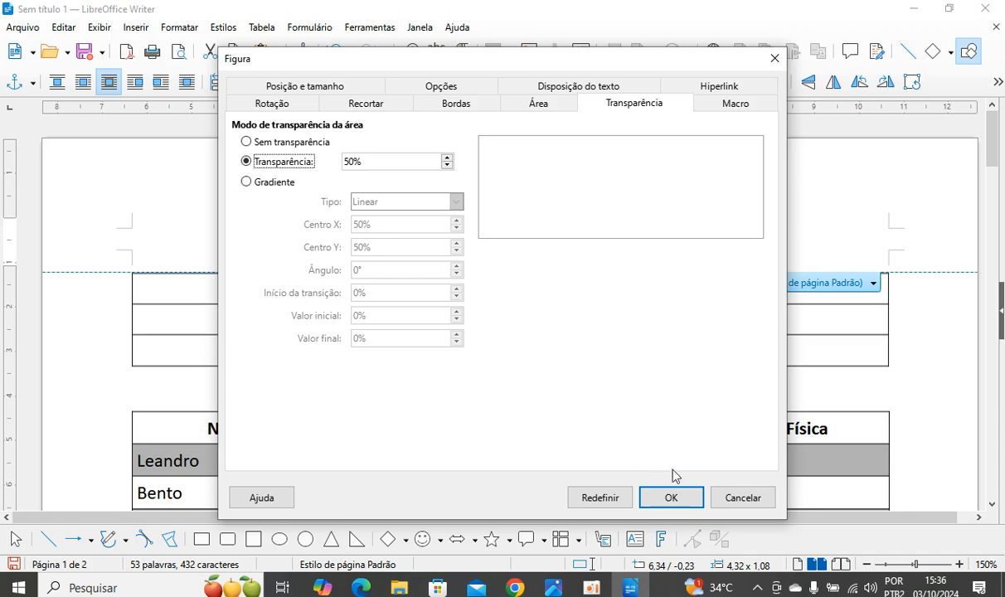
pyautogui.click(688, 495)
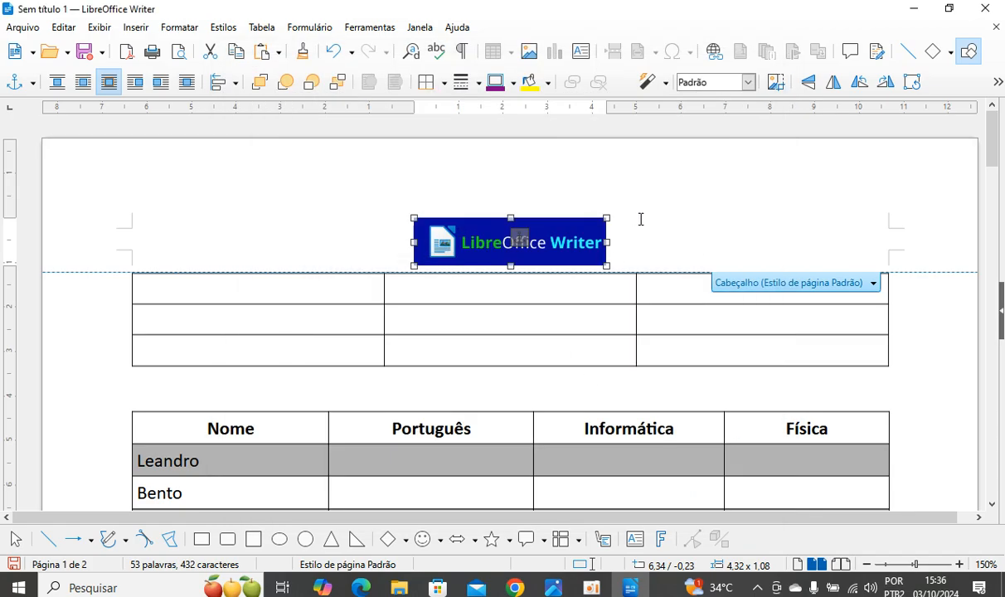
pyautogui.press('Escape')
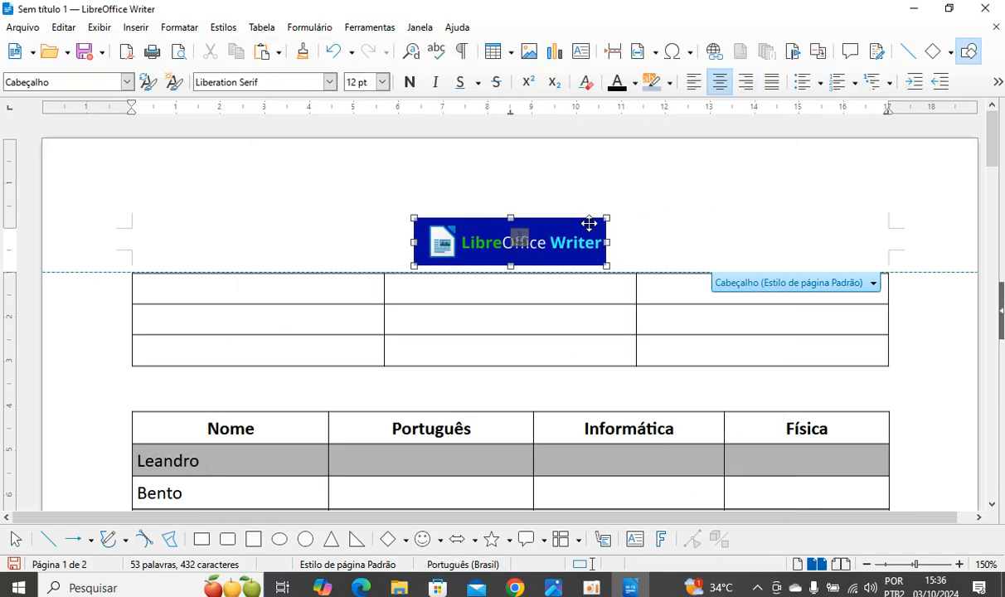
# Review the header logo's options, rotation, crop, text wrap, and position and size properties
pyautogui.click(589, 224)
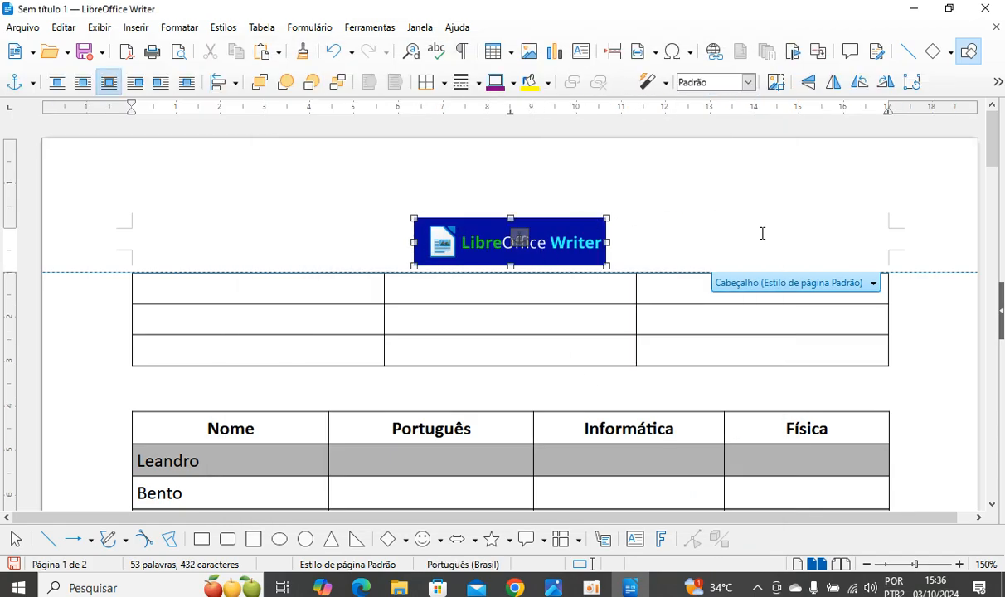
pyautogui.rightClick(573, 228)
pyautogui.click(613, 467)
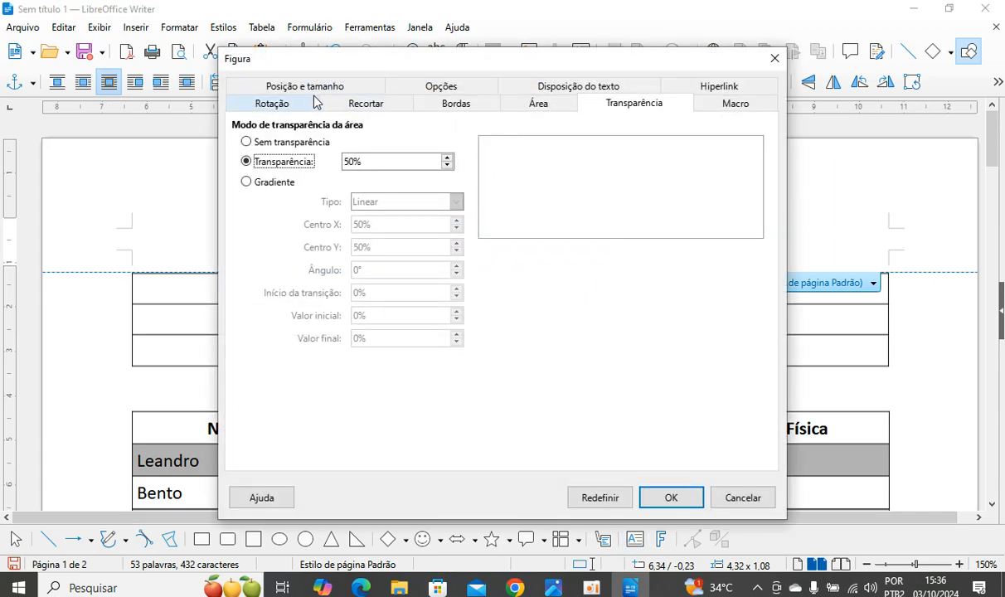
pyautogui.click(445, 87)
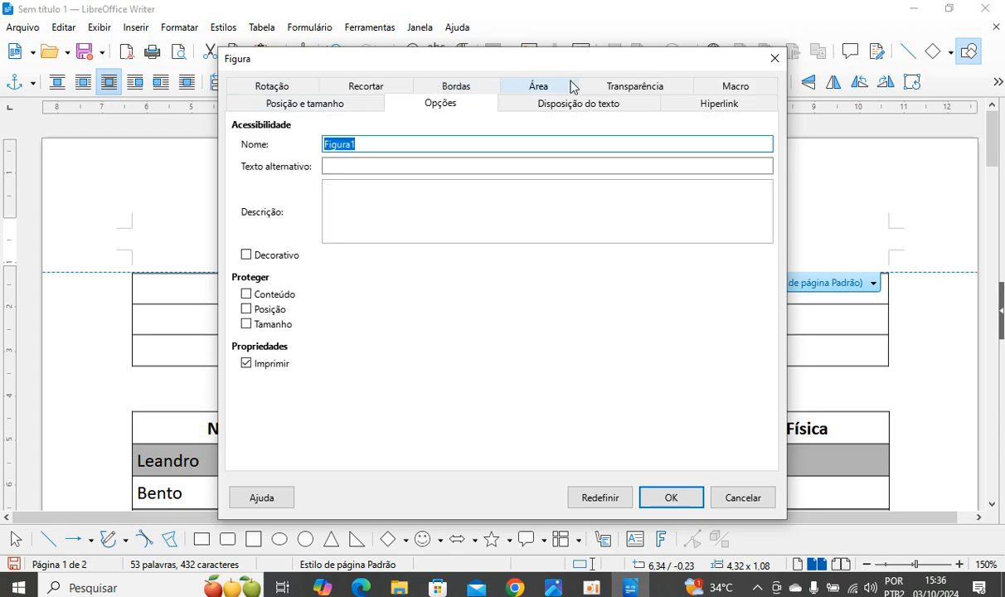
pyautogui.click(273, 90)
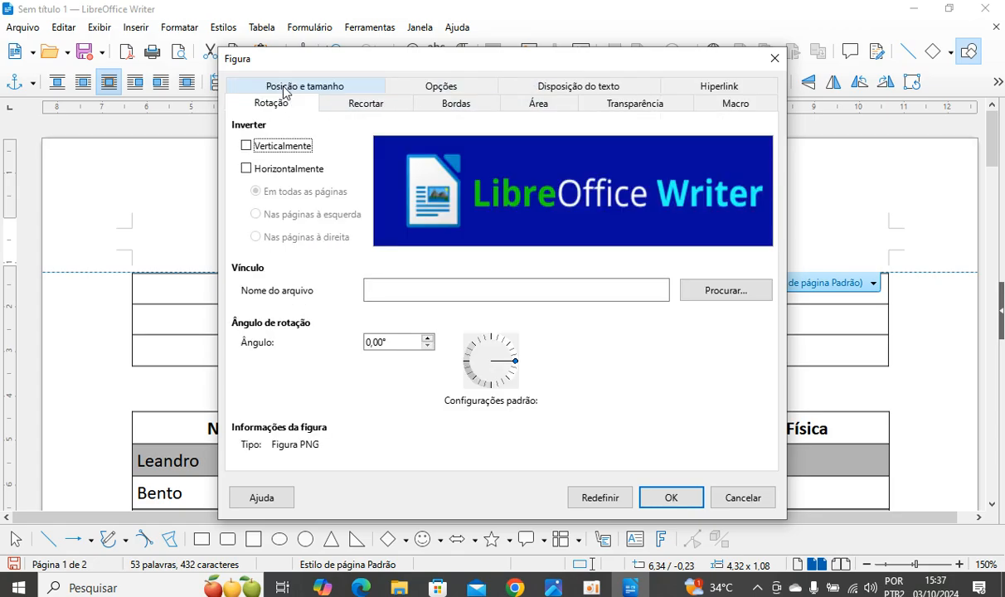
pyautogui.click(364, 99)
pyautogui.click(450, 106)
pyautogui.click(597, 103)
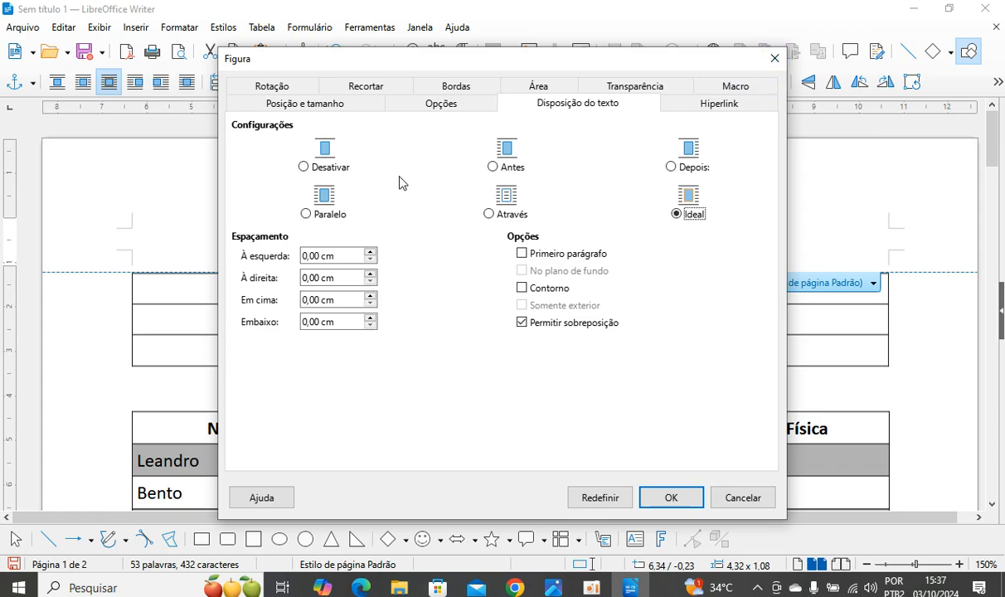
pyautogui.click(386, 91)
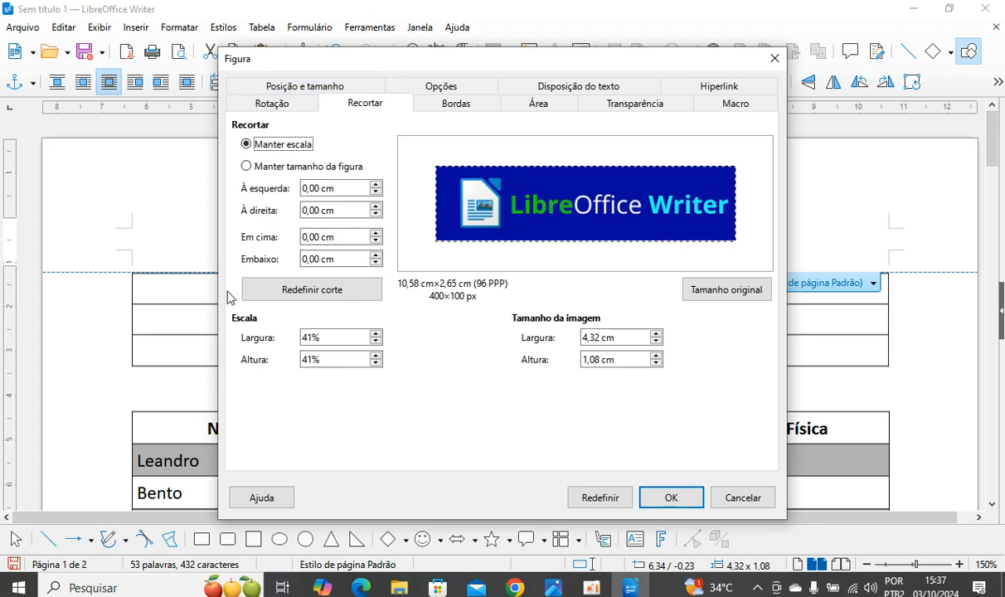
pyautogui.click(282, 103)
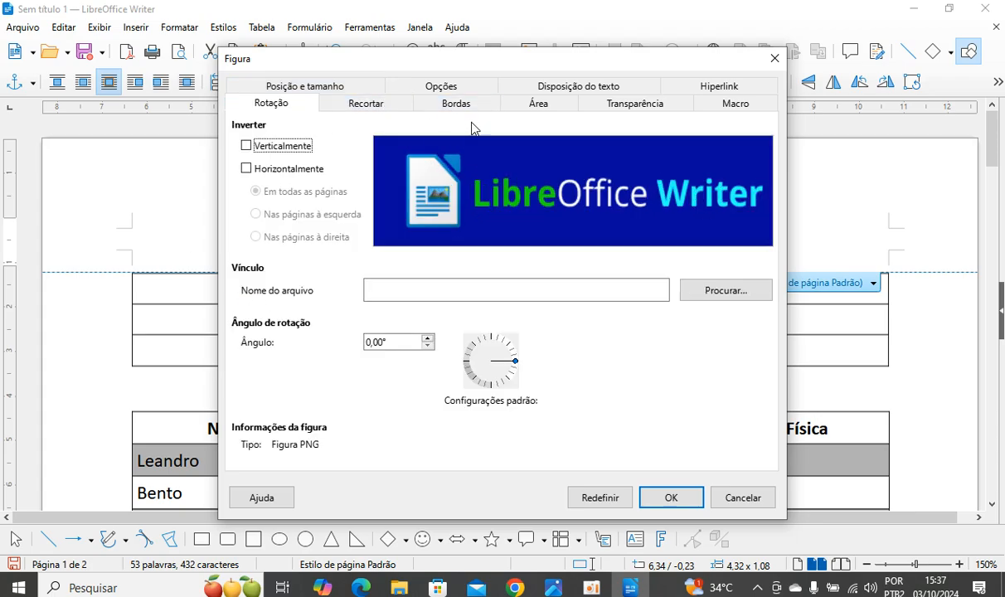
pyautogui.click(353, 102)
pyautogui.click(341, 86)
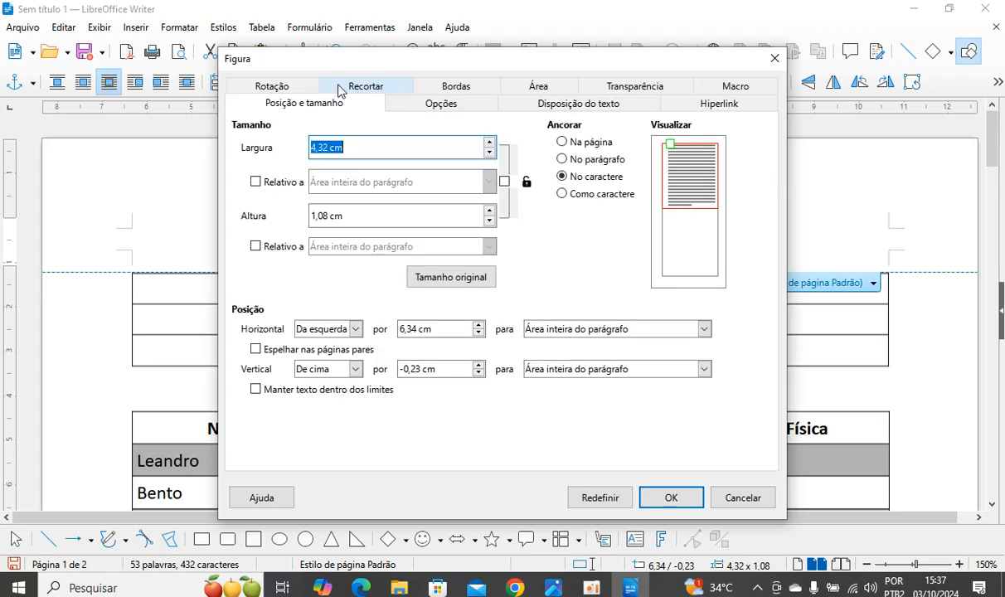
# Set the header logo's area transparency to 30% and apply the properties
pyautogui.click(637, 87)
pyautogui.click(447, 165)
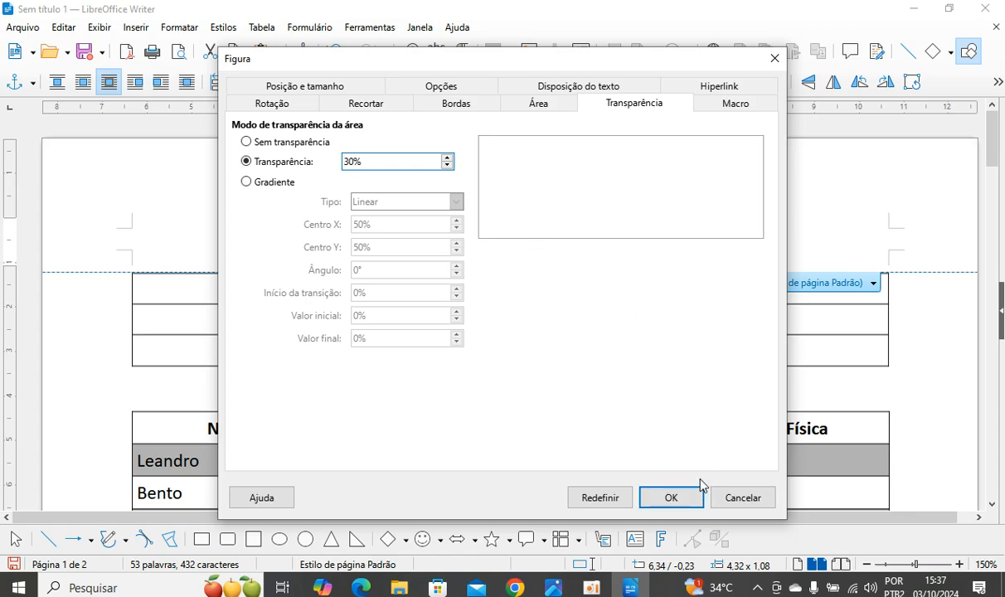
pyautogui.click(672, 498)
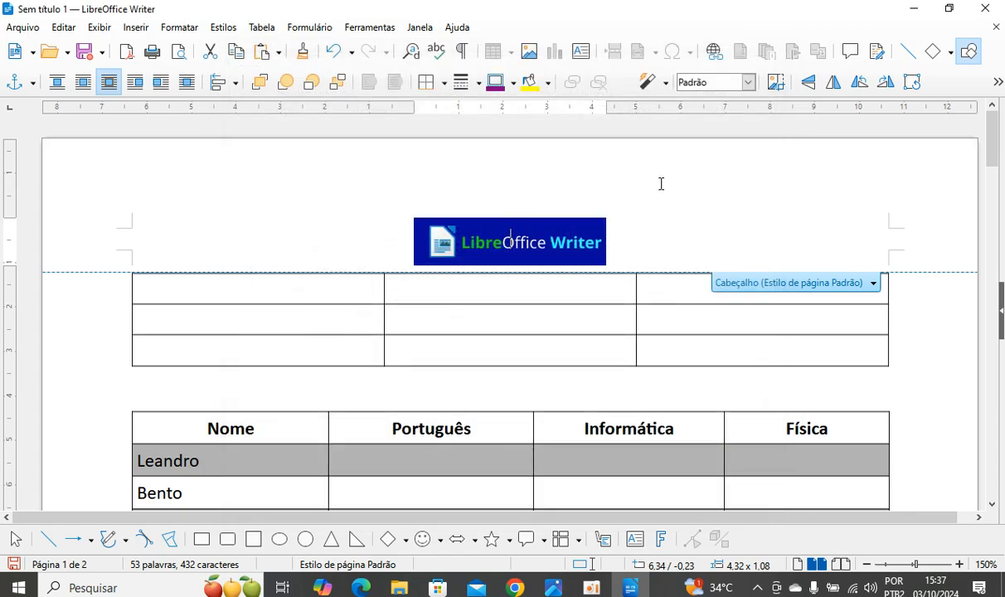
# Examine the logo in the first page's header and its repetition at the start of the second page
pyautogui.click(554, 224)
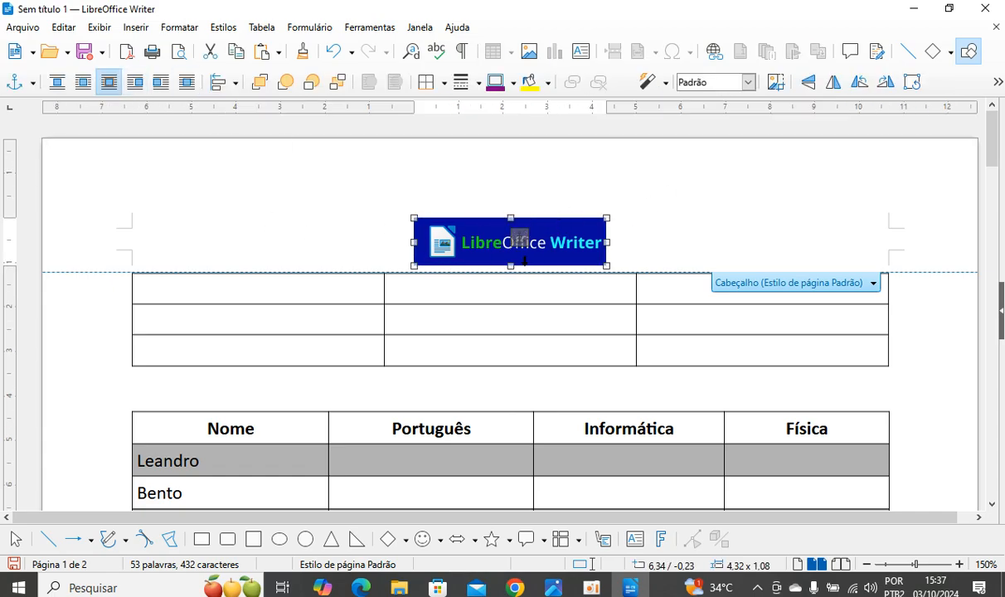
pyautogui.click(673, 239)
pyautogui.scroll(-15, 587, 292)
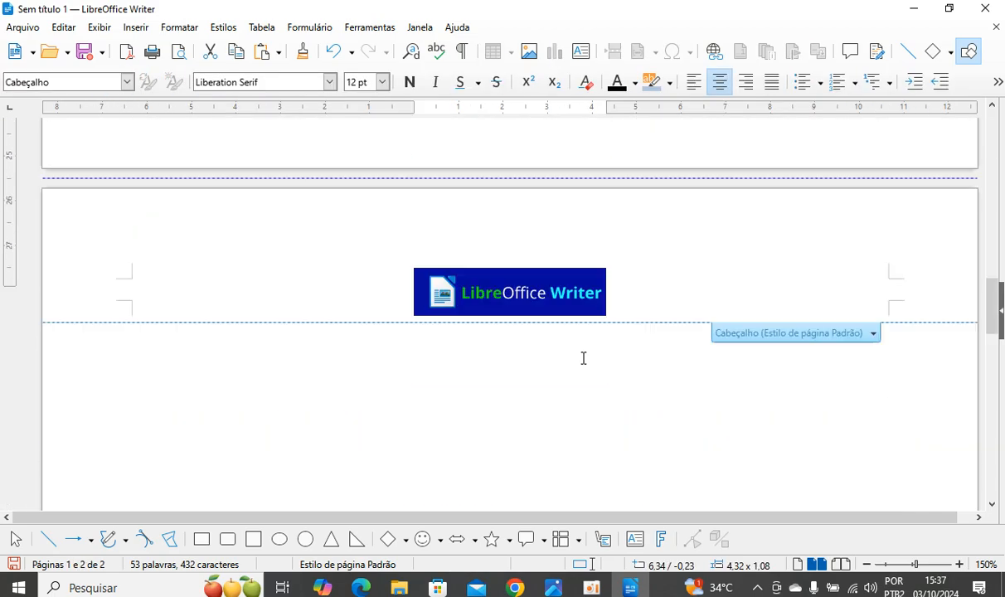
pyautogui.scroll(5, 572, 350)
pyautogui.scroll(-6, 565, 411)
pyautogui.moveTo(534, 262)
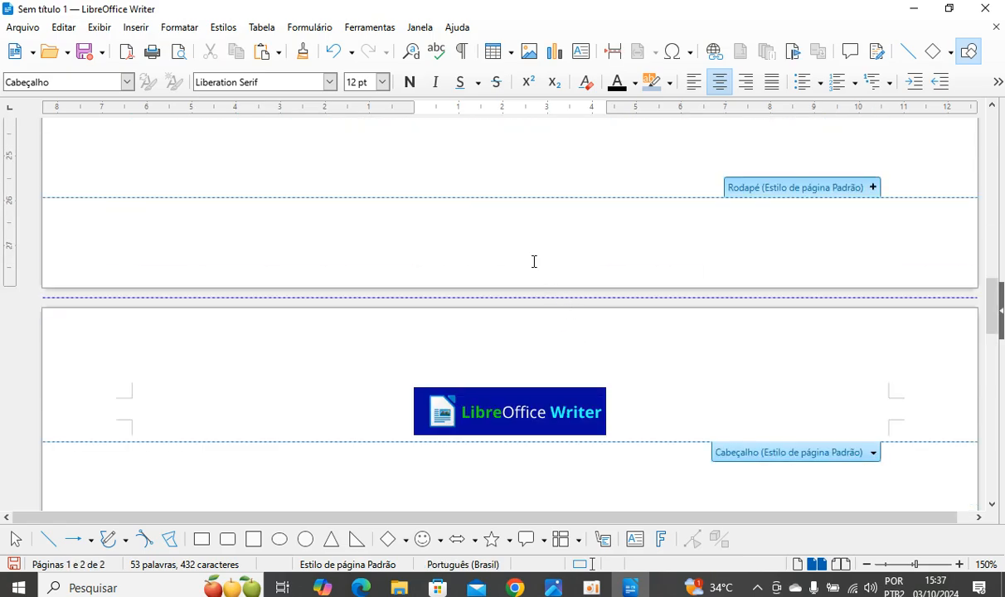
# Add a footer to the Padrão page style and insert a table of one row and three columns in it
pyautogui.scroll(2, 534, 262)
pyautogui.scroll(5, 535, 323)
pyautogui.click(529, 339)
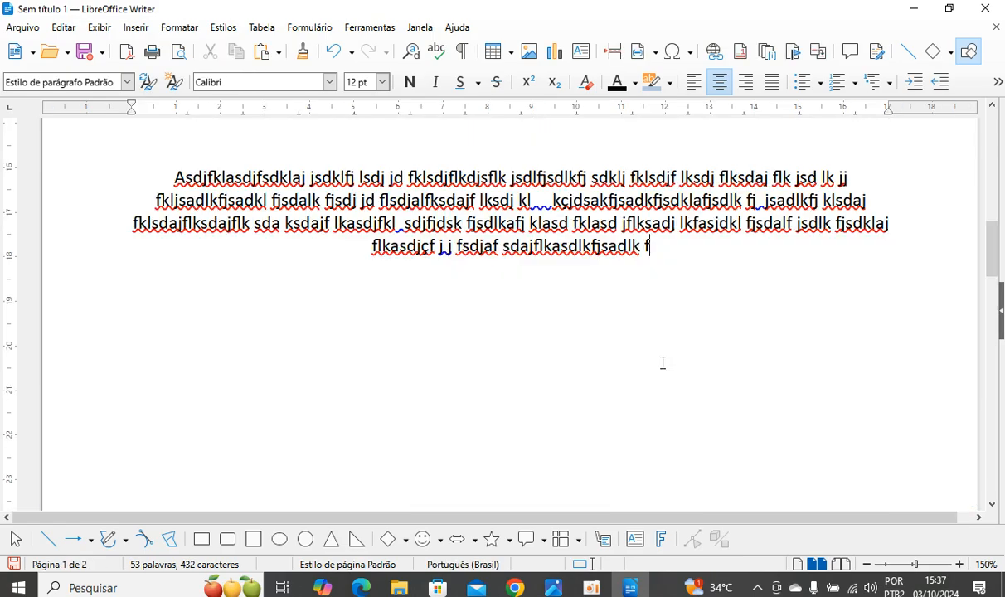
pyautogui.scroll(-6, 662, 338)
pyautogui.scroll(3, 962, 358)
pyautogui.moveTo(744, 385)
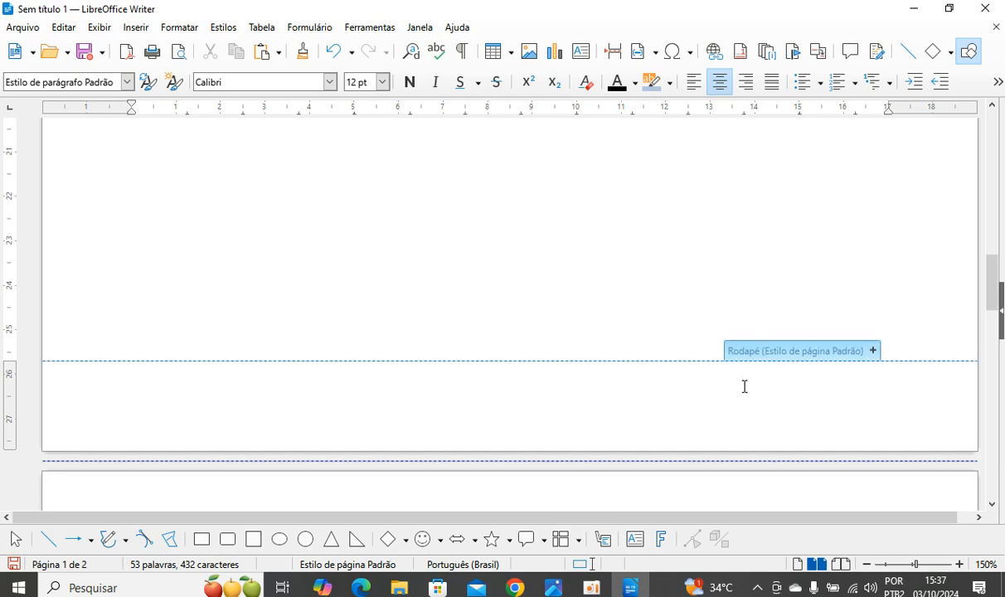
pyautogui.click(872, 351)
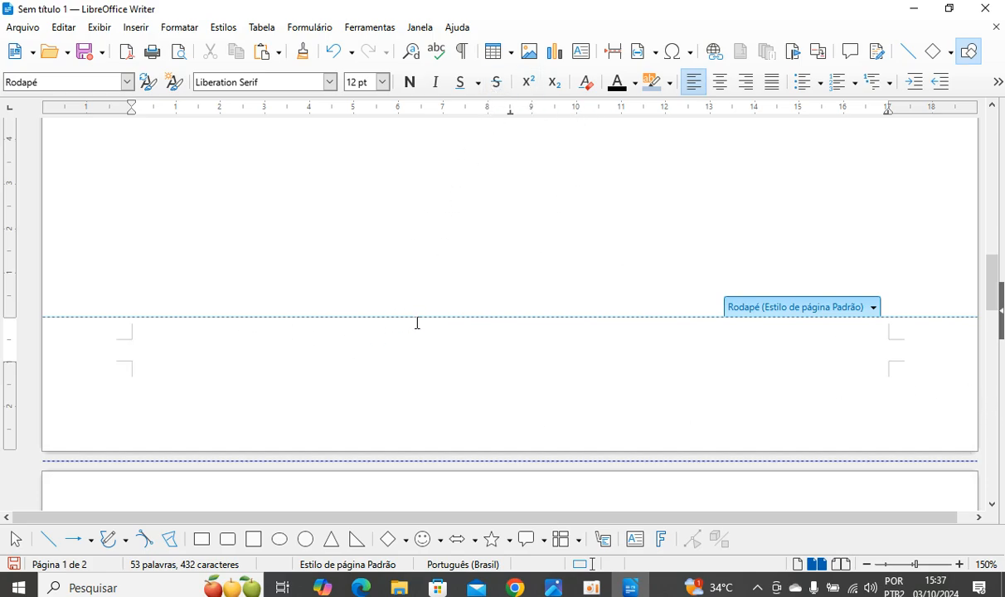
pyautogui.click(512, 53)
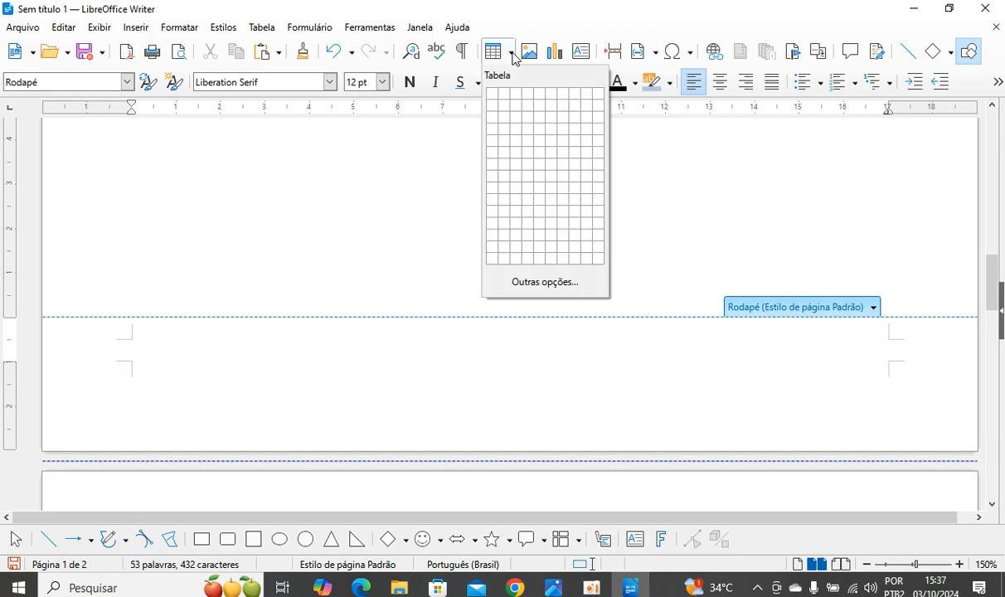
pyautogui.click(518, 95)
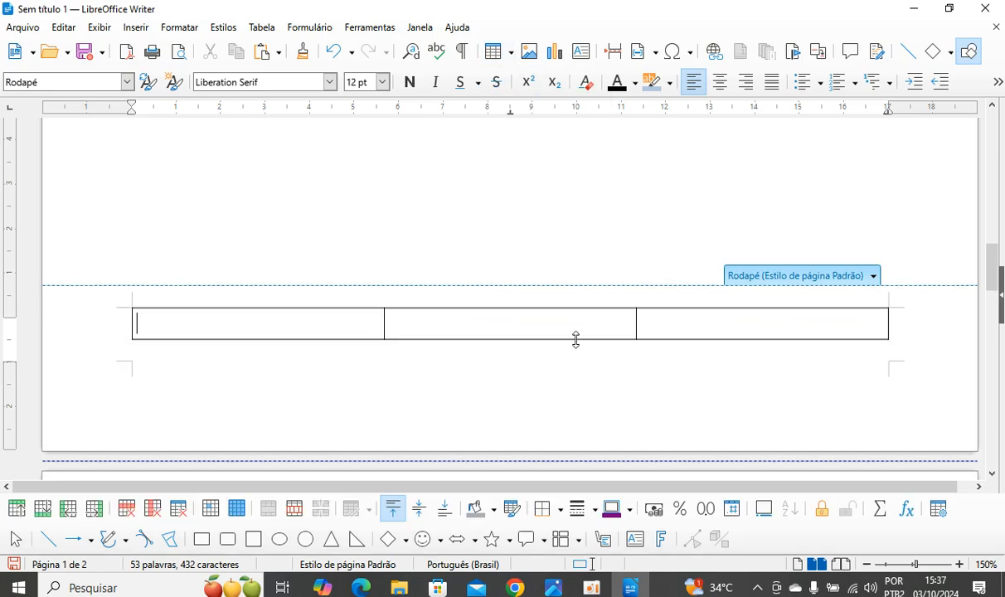
# Remove all borders from the three cells of the footer table
pyautogui.moveTo(321, 316); pyautogui.dragTo(790, 331)
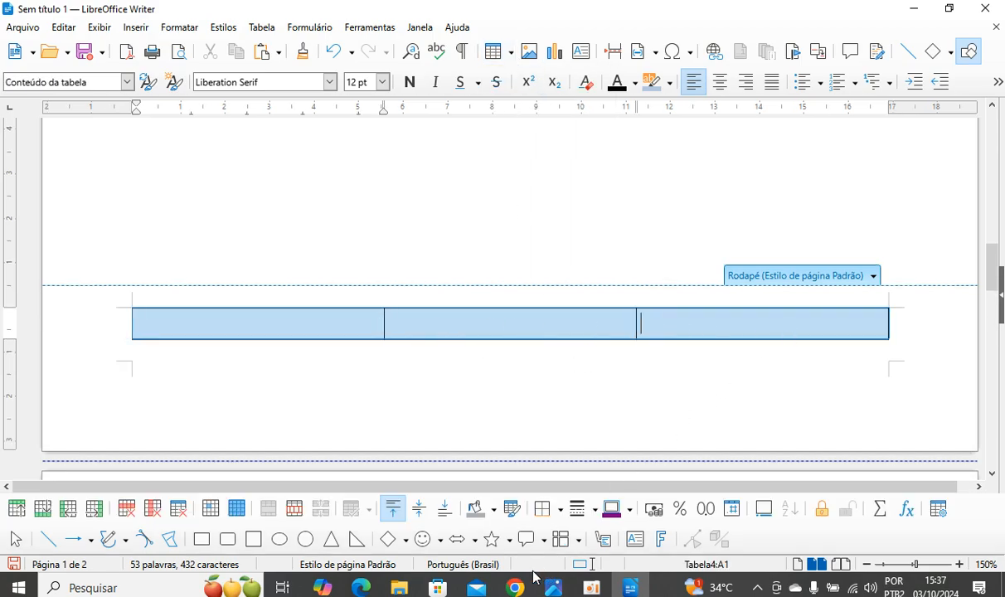
pyautogui.click(546, 508)
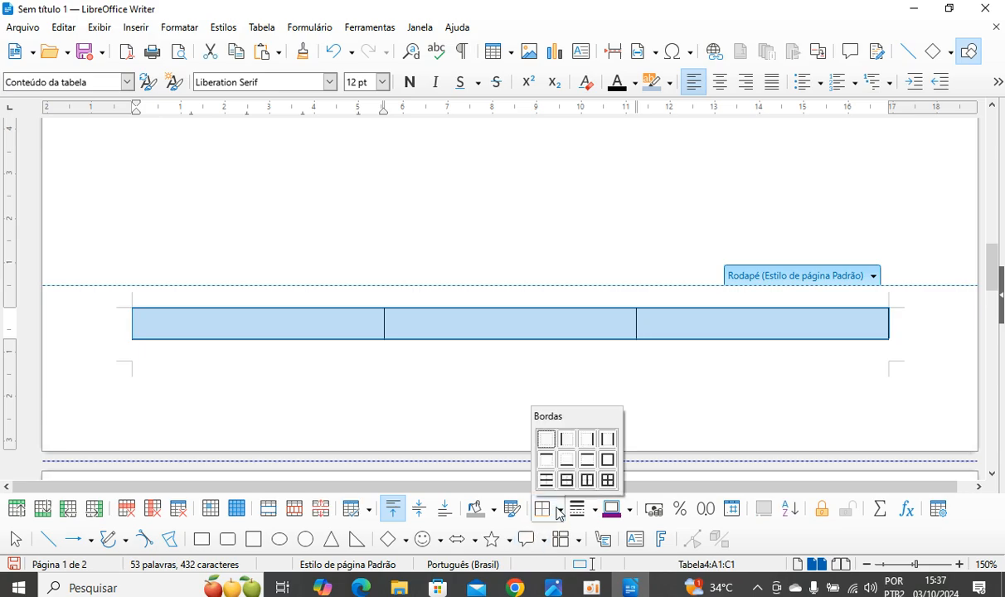
pyautogui.click(546, 440)
# Centre the text alignment in the cells of the footer table
pyautogui.click(345, 315)
pyautogui.click(719, 81)
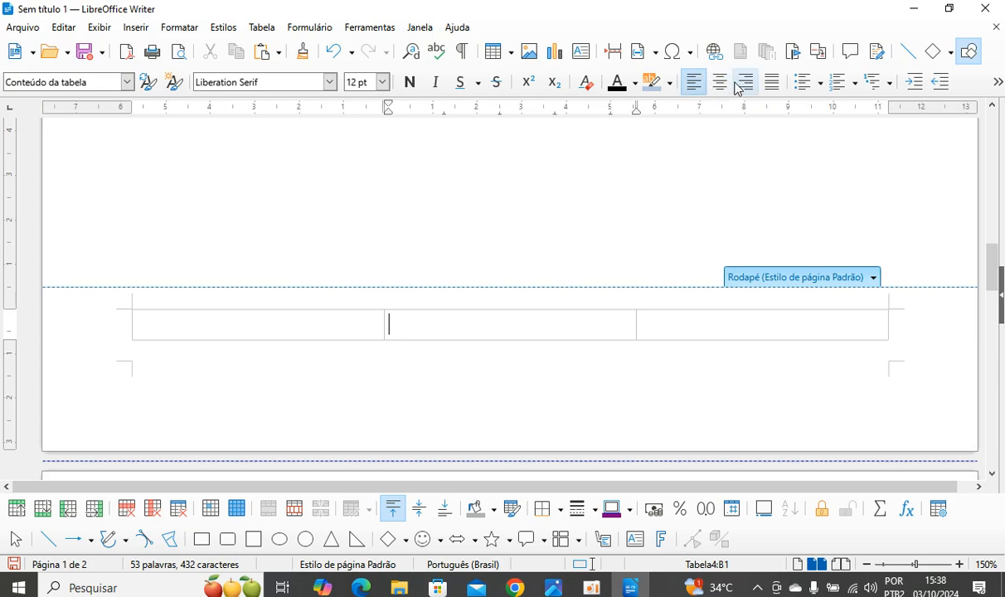
pyautogui.click(724, 319)
pyautogui.click(719, 82)
# Enter ORIGINAL in the first footer cell and MARCA in the third
pyautogui.click(226, 333)
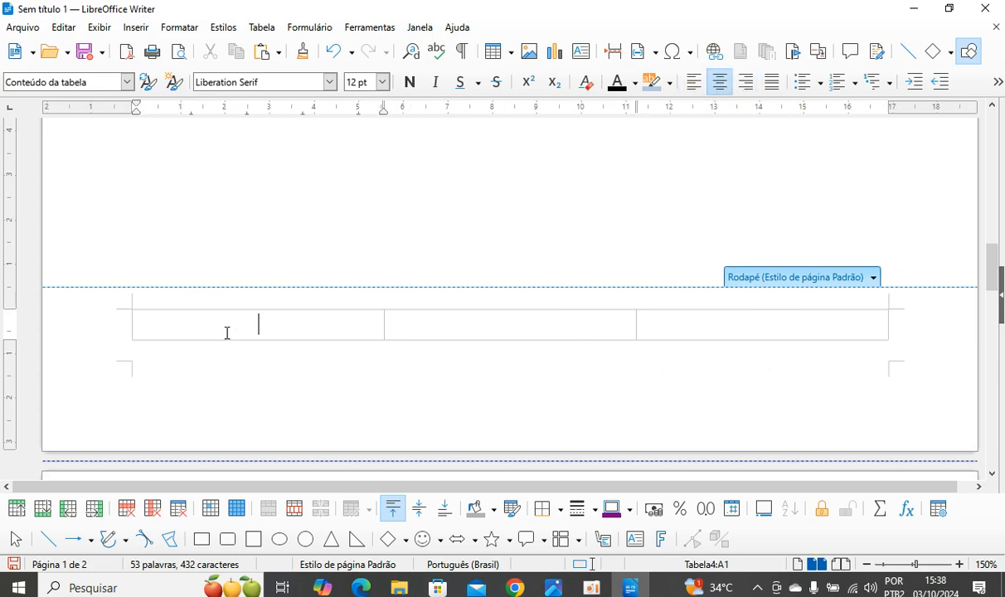
pyautogui.write('Orig')
pyautogui.press('BackSpace')
pyautogui.press('BackSpace')
pyautogui.press('BackSpace')
pyautogui.write('RIGINAL')
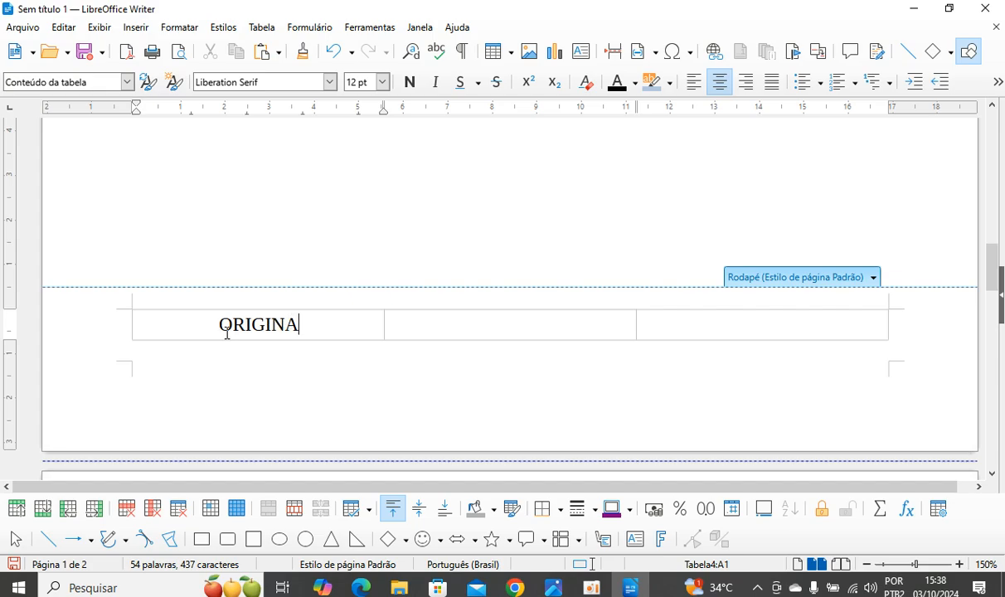
pyautogui.click(804, 329)
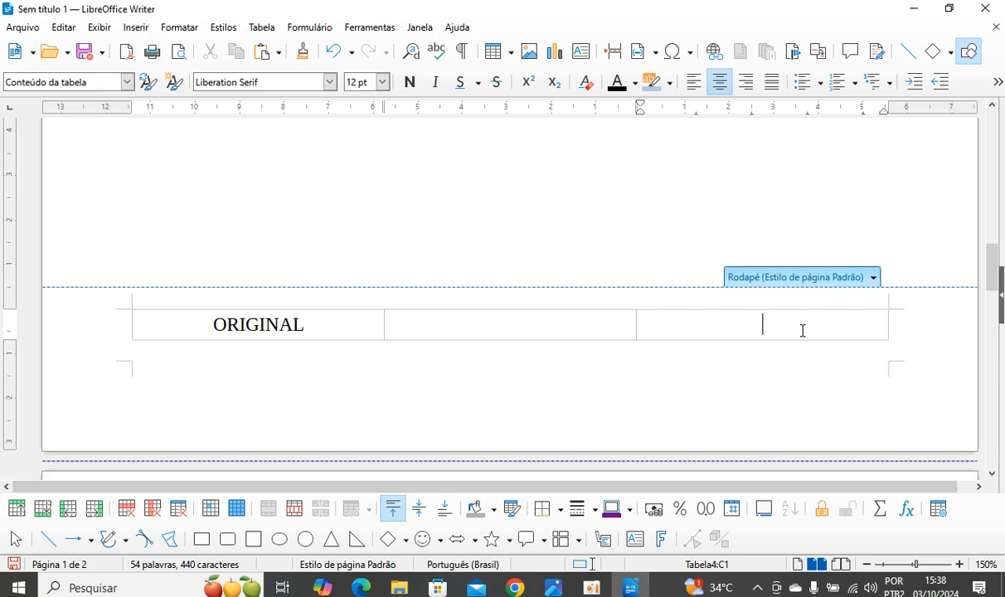
pyautogui.write('MARCA')
# In the middle footer cell, enter a hyphen, a page number field and the word "de"
pyautogui.click(552, 320)
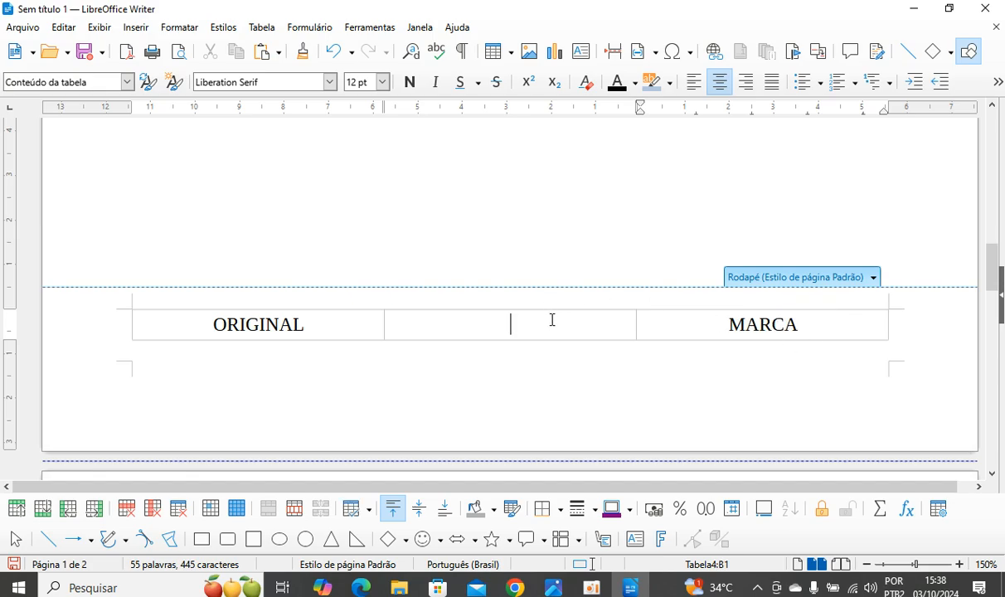
pyautogui.write('-')
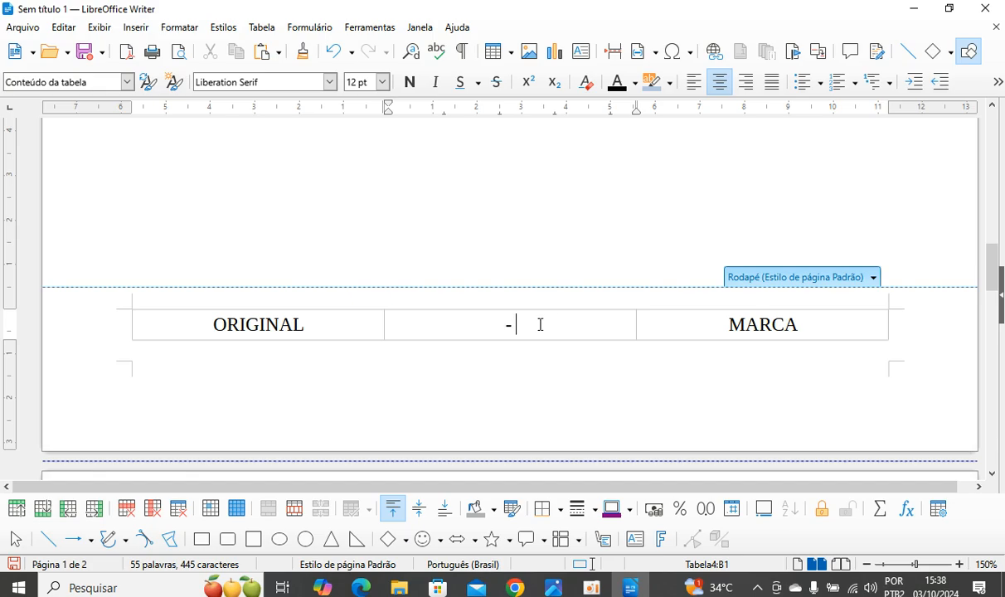
pyautogui.click(655, 53)
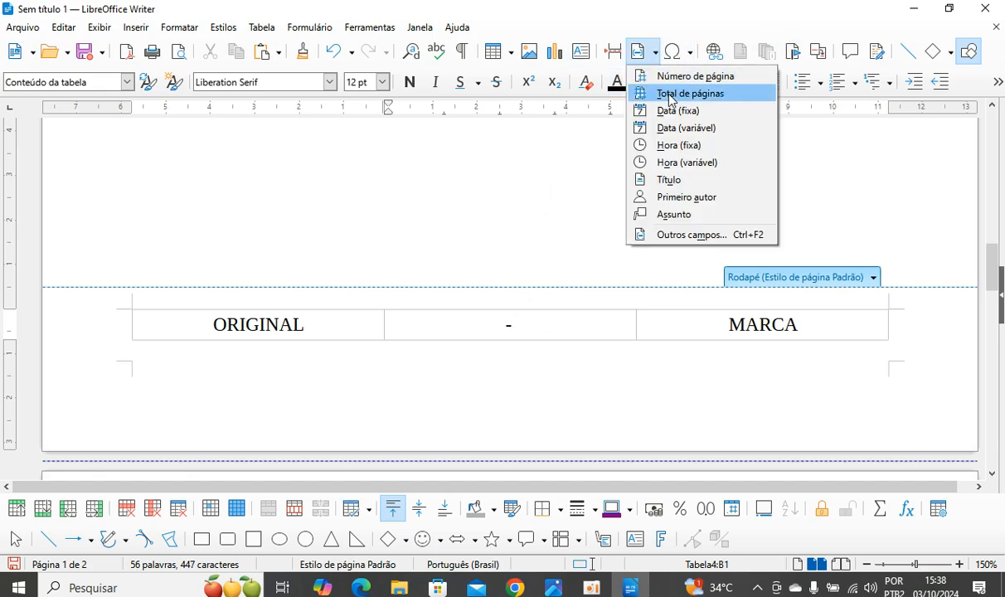
pyautogui.press('Escape')
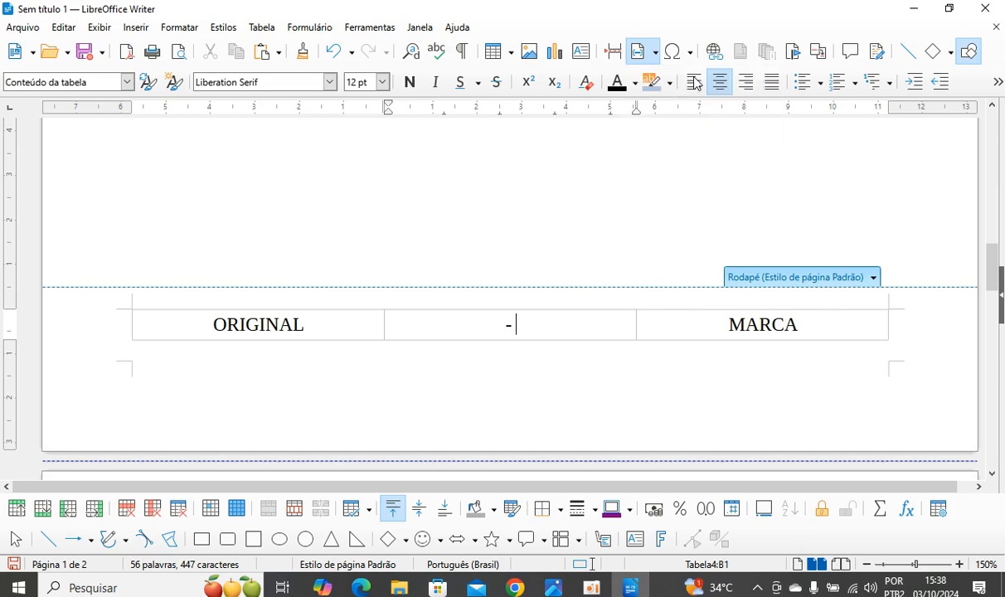
pyautogui.write('DE')
pyautogui.press('BackSpace')
pyautogui.press('BackSpace')
pyautogui.press('BackSpace')
pyautogui.press('BackSpace')
pyautogui.write('sw')
pyautogui.press('BackSpace')
pyautogui.press('BackSpace')
pyautogui.write('de')
# Complete the middle footer cell with a total pages field followed by a closing hyphen
pyautogui.click(656, 52)
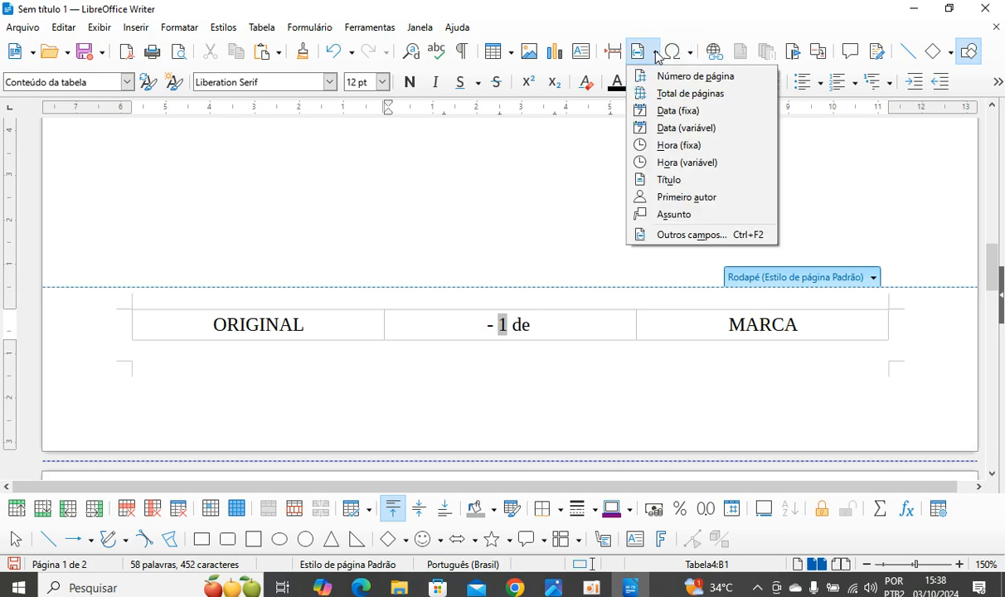
pyautogui.click(678, 92)
pyautogui.press('Home')
pyautogui.write('-')
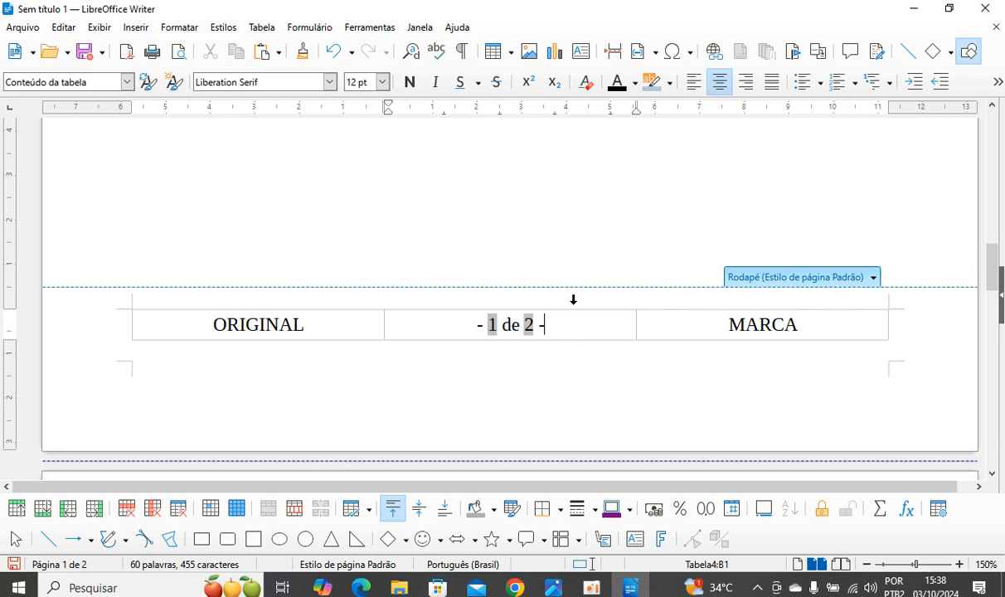
# Examine the header logo and footer table across the first two pages of the document
pyautogui.scroll(5, 558, 249)
pyautogui.click(558, 249)
pyautogui.scroll(-10, 642, 362)
pyautogui.scroll(5, 646, 300)
pyautogui.scroll(5, 697, 268)
pyautogui.click(693, 266)
pyautogui.scroll(-10, 688, 292)
pyautogui.scroll(5, 700, 312)
pyautogui.scroll(-5, 645, 270)
pyautogui.scroll(5, 645, 271)
pyautogui.scroll(-1, 650, 233)
pyautogui.scroll(5, 663, 233)
pyautogui.scroll(-10, 666, 269)
pyautogui.scroll(3, 645, 296)
pyautogui.scroll(-10, 275, 291)
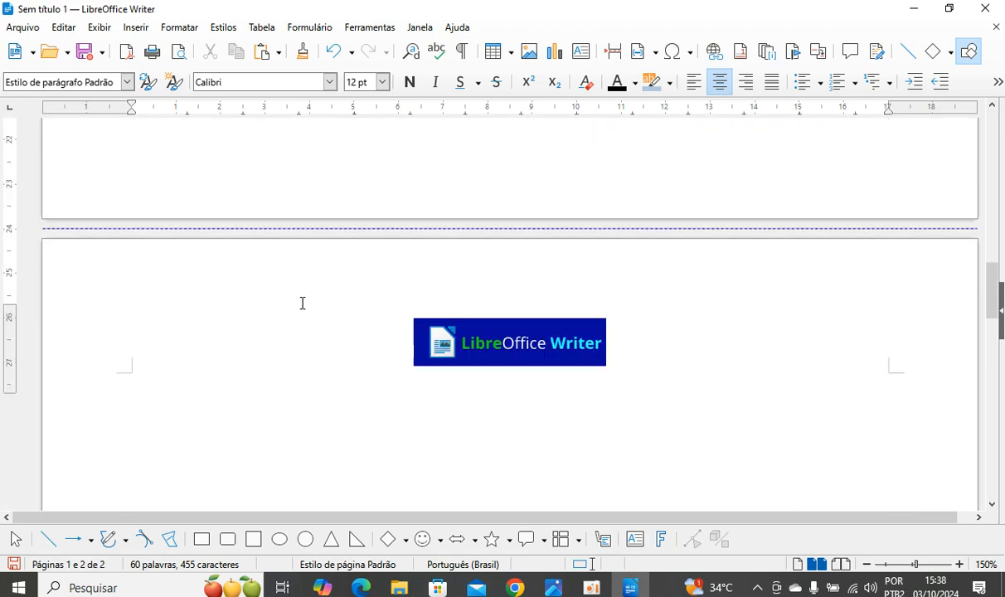
pyautogui.scroll(10, 729, 332)
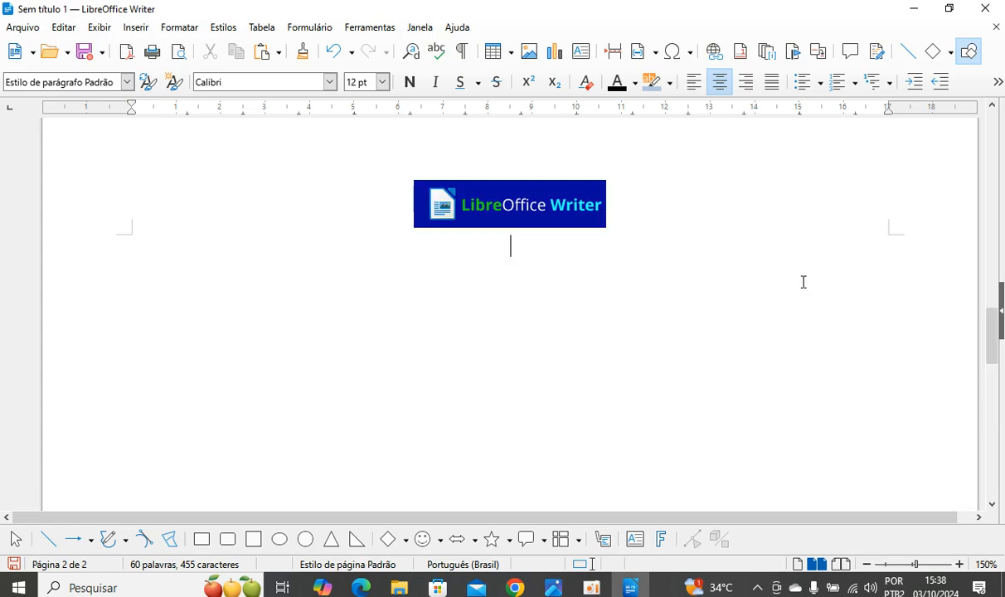
# Insert a page break at the start of the second page's body and check the new page's header and footer
pyautogui.hotkey('ctrl', 'Return')
pyautogui.scroll(-5, 785, 455)
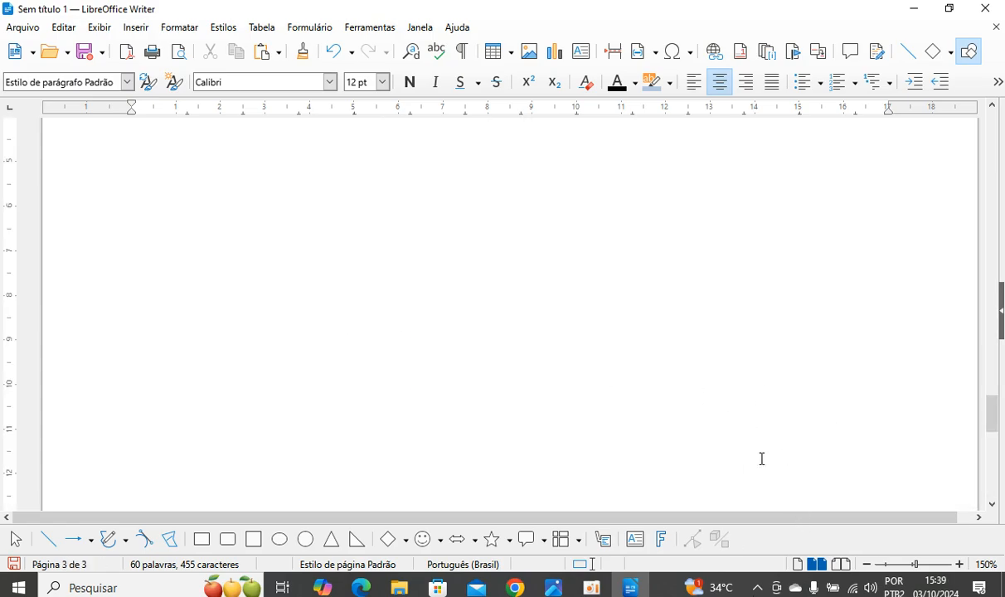
pyautogui.scroll(-3, 613, 340)
pyautogui.scroll(8, 554, 314)
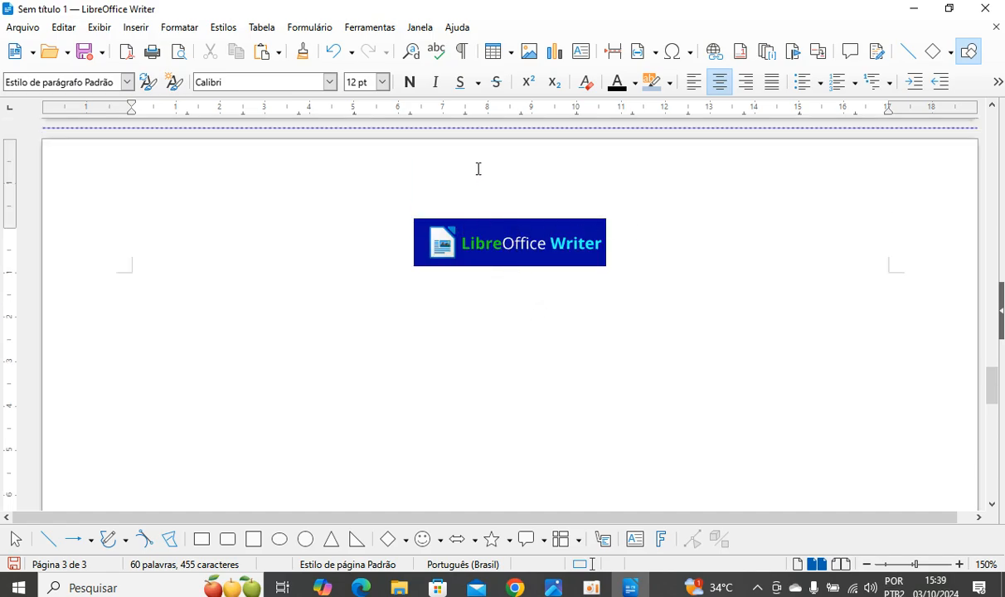
pyautogui.click(579, 231)
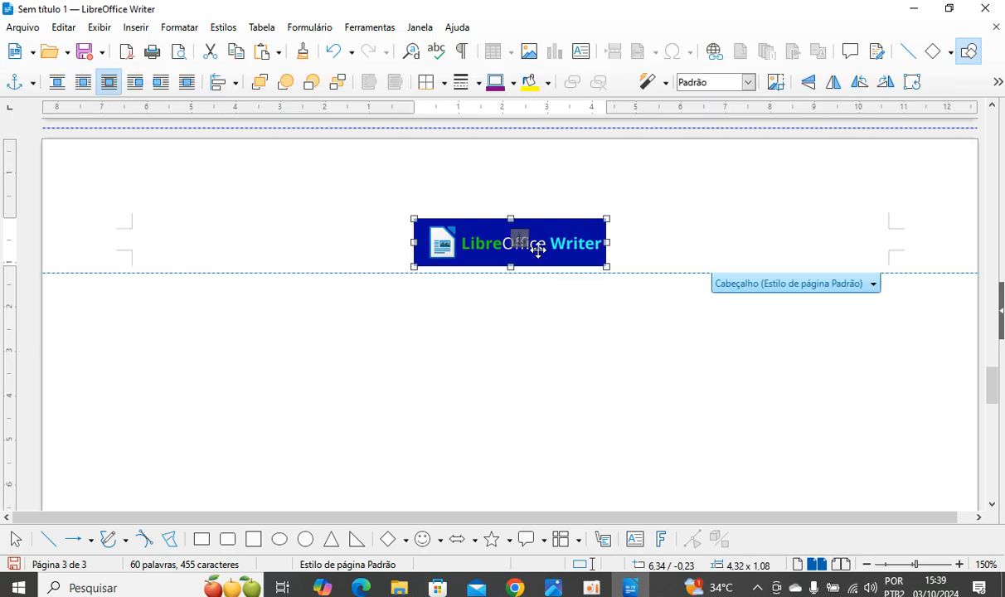
pyautogui.scroll(-10, 611, 287)
pyautogui.click(540, 383)
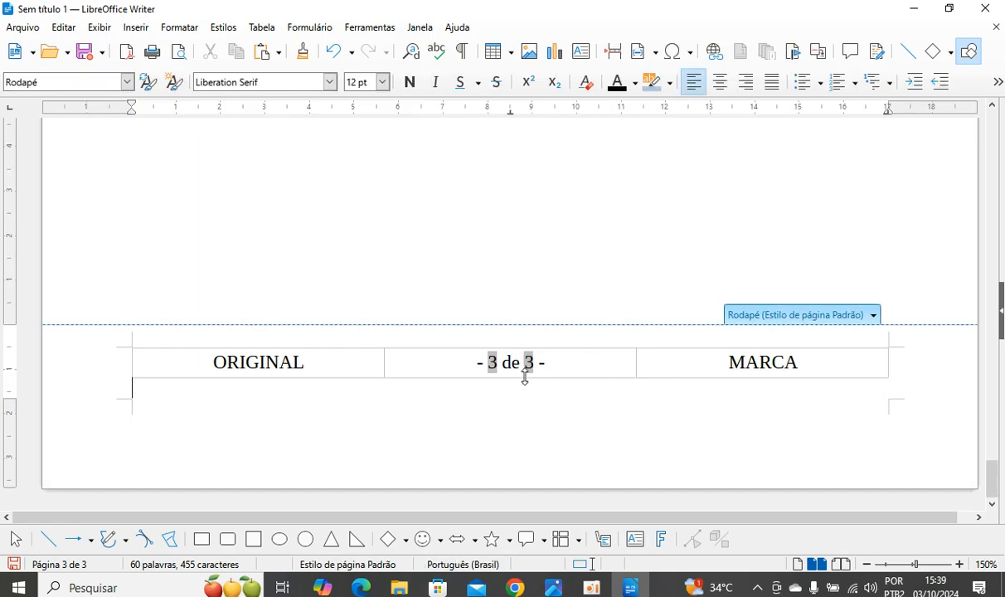
# Compare the header logo and the footer's page numbering across all pages, ending at the first page's tables
pyautogui.scroll(10, 567, 392)
pyautogui.scroll(12, 576, 388)
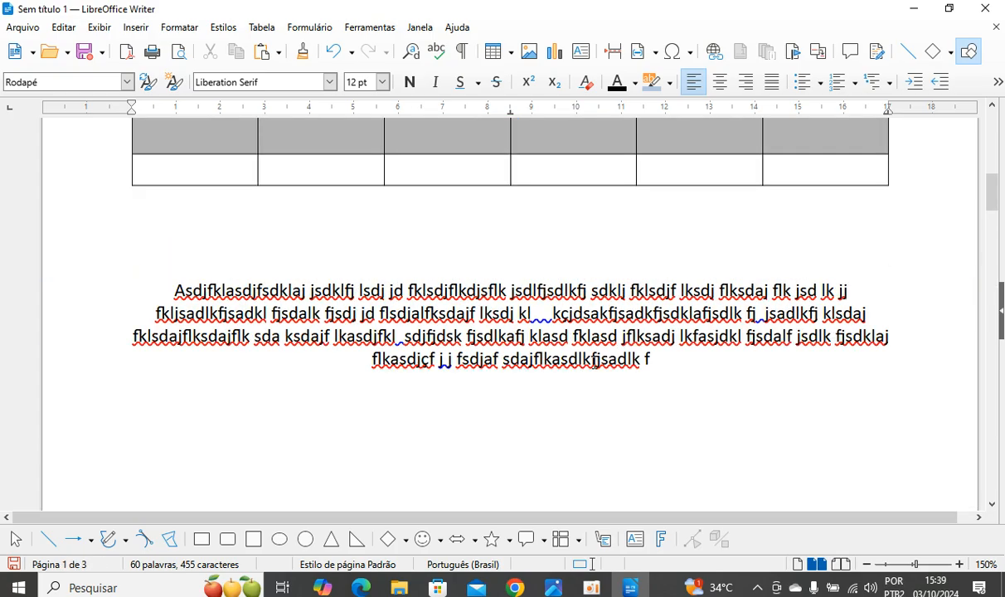
pyautogui.scroll(-20, 585, 333)
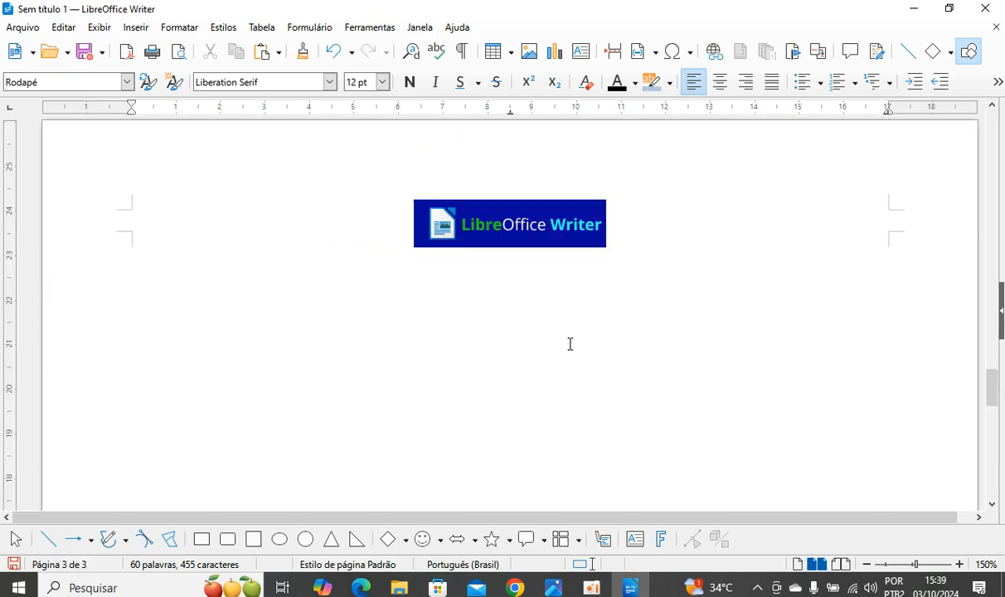
pyautogui.scroll(-10, 532, 375)
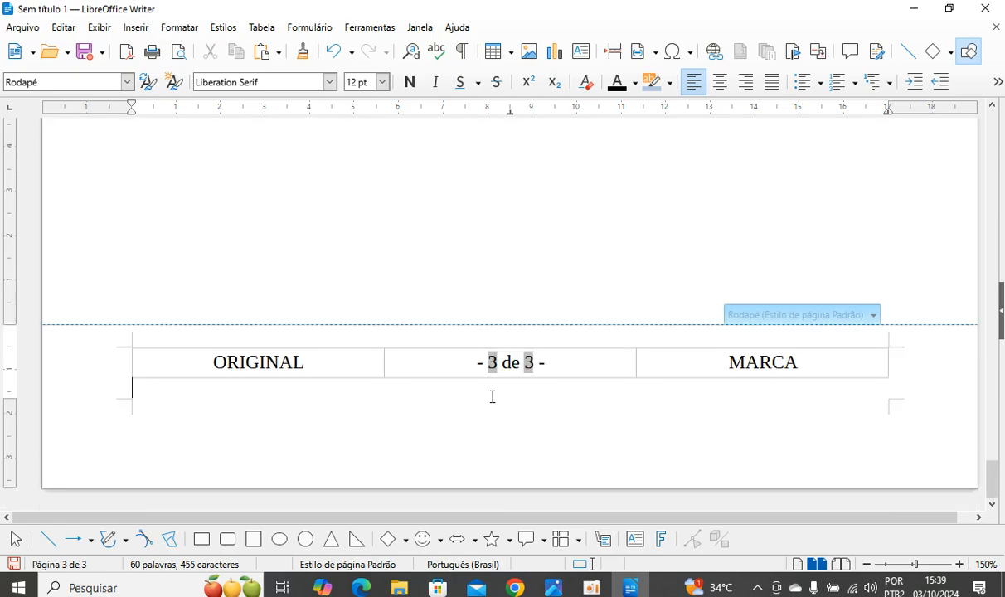
pyautogui.scroll(10, 529, 410)
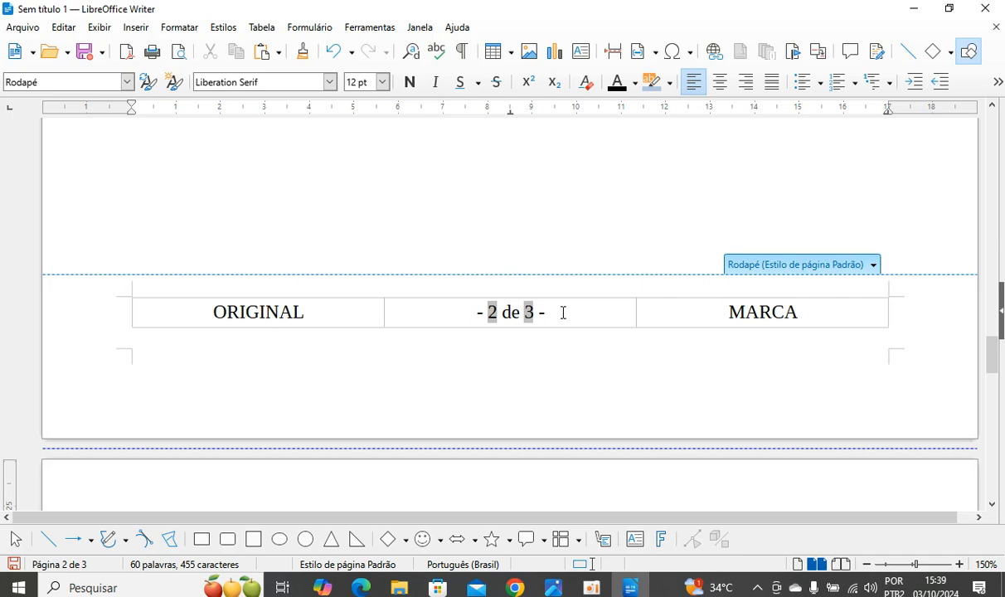
pyautogui.scroll(-10, 563, 312)
pyautogui.scroll(-5, 560, 334)
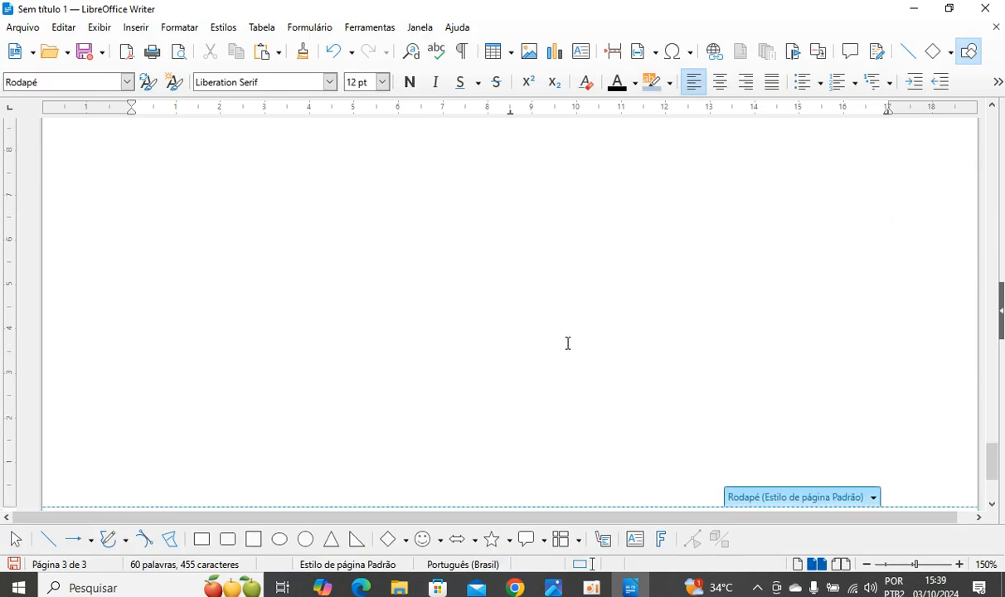
pyautogui.scroll(7, 575, 340)
pyautogui.scroll(15, 577, 371)
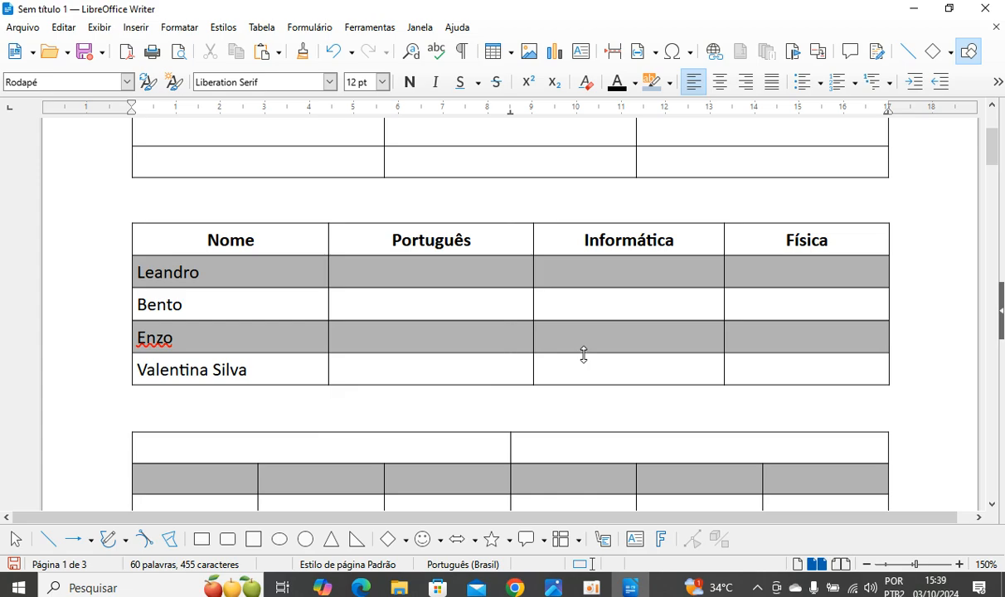
pyautogui.scroll(-12, 584, 355)
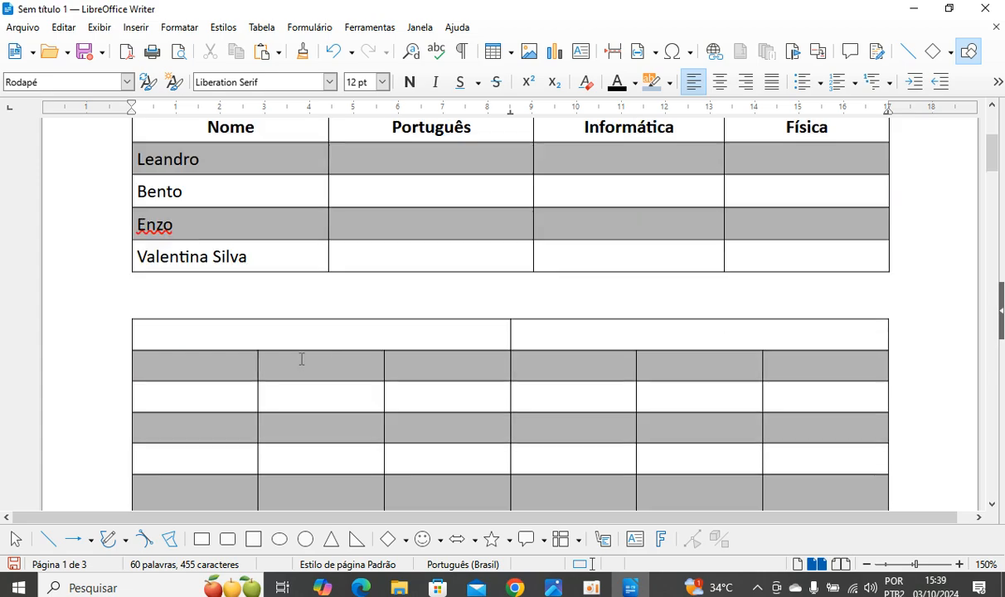
pyautogui.scroll(-12, 510, 378)
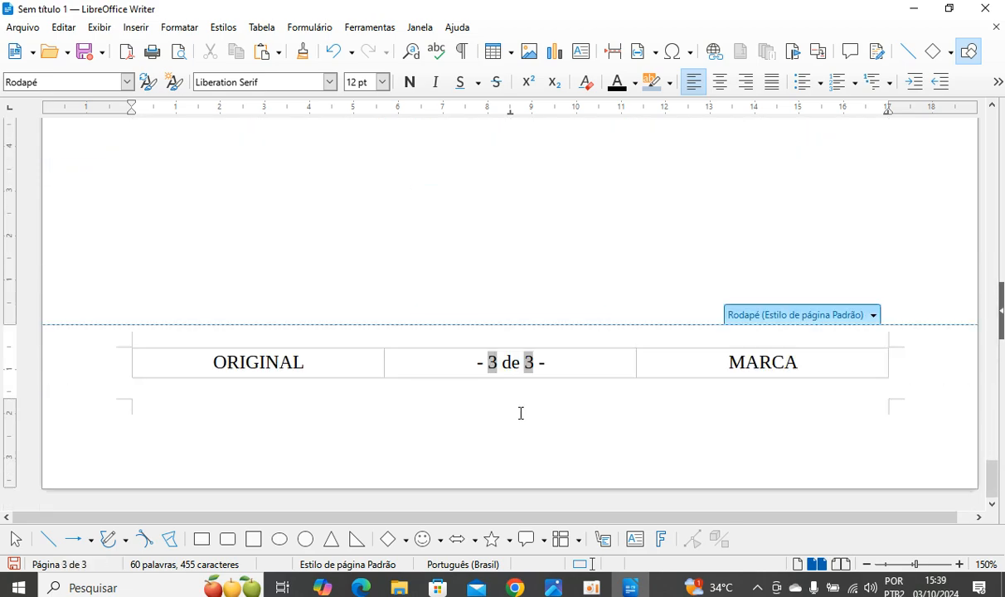
pyautogui.scroll(10, 528, 398)
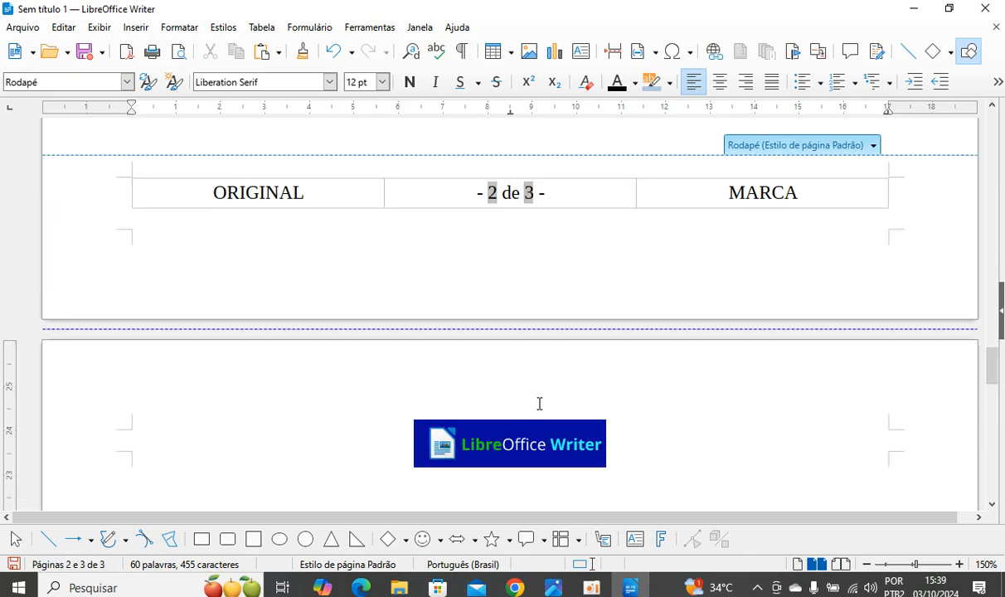
pyautogui.scroll(-10, 538, 404)
pyautogui.click(548, 390)
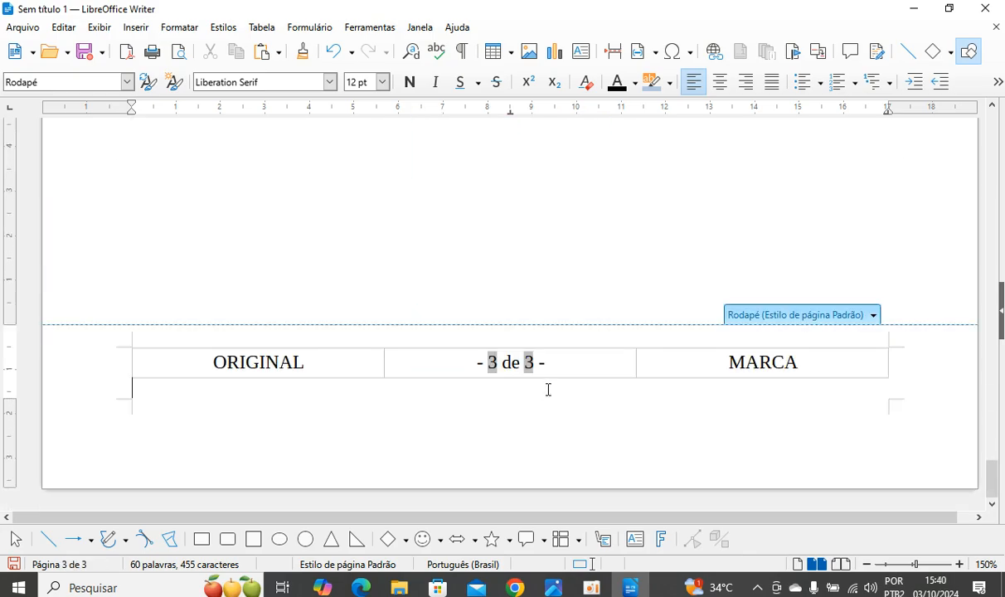
pyautogui.scroll(10, 547, 392)
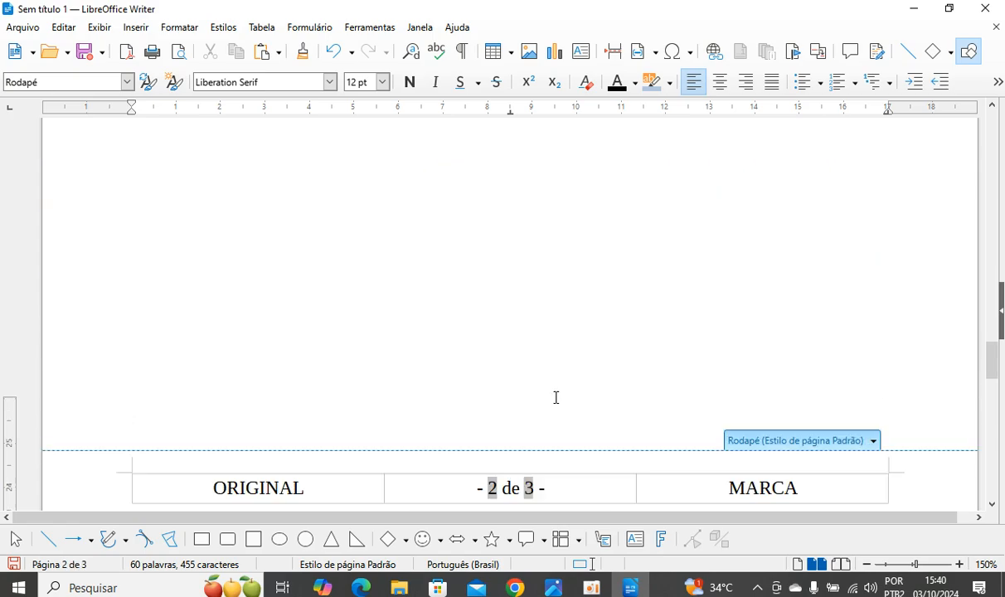
pyautogui.scroll(10, 555, 403)
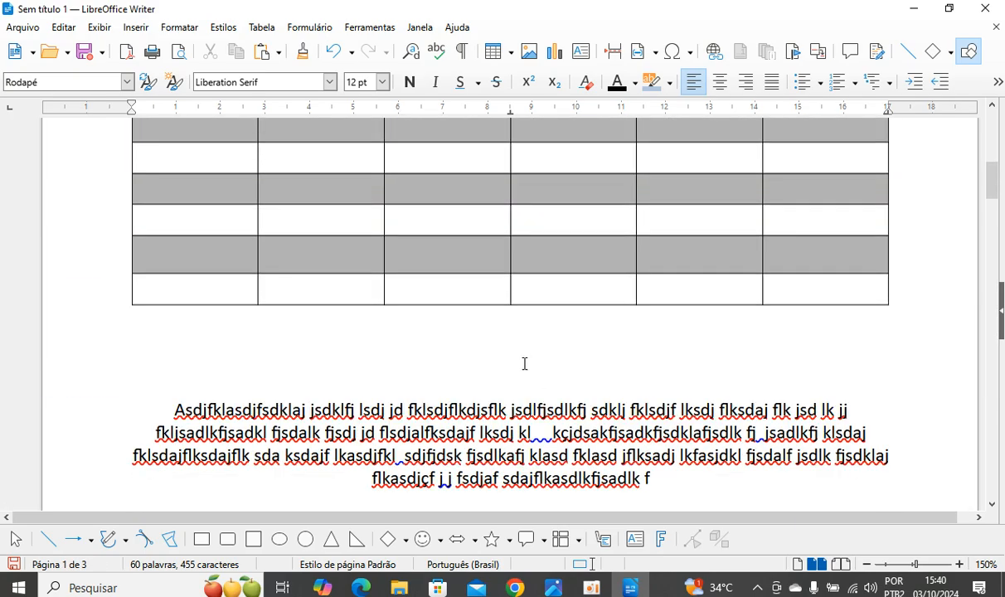
pyautogui.scroll(10, 527, 368)
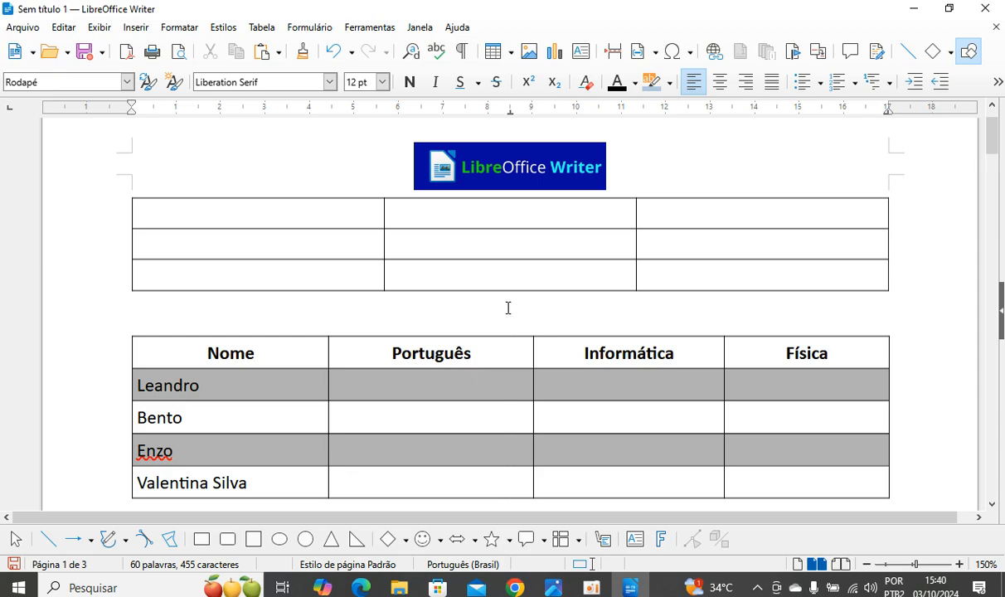
# Switch to the image viewer displaying the channel banner picture
pyautogui.click(552, 587)
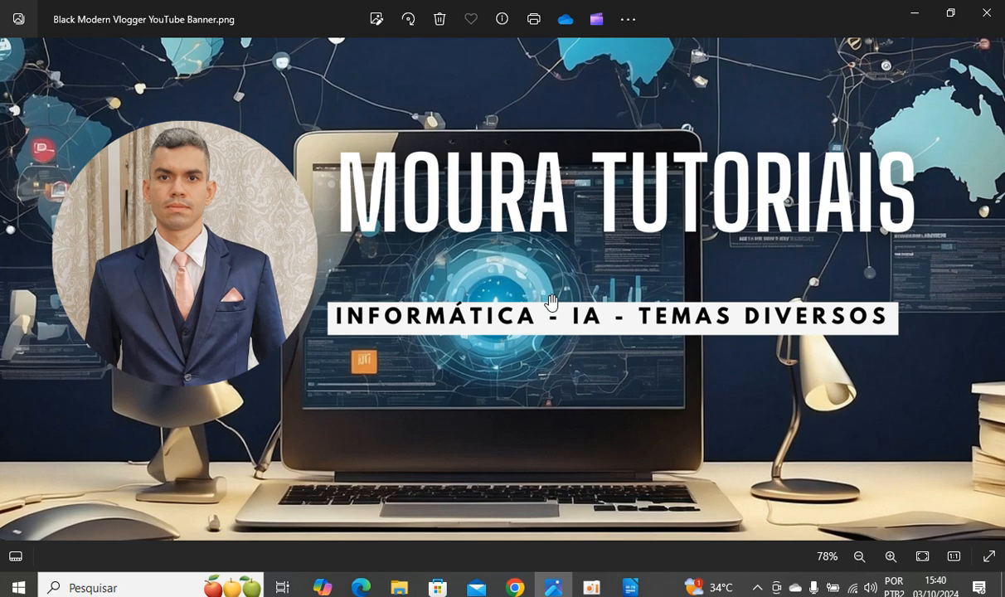